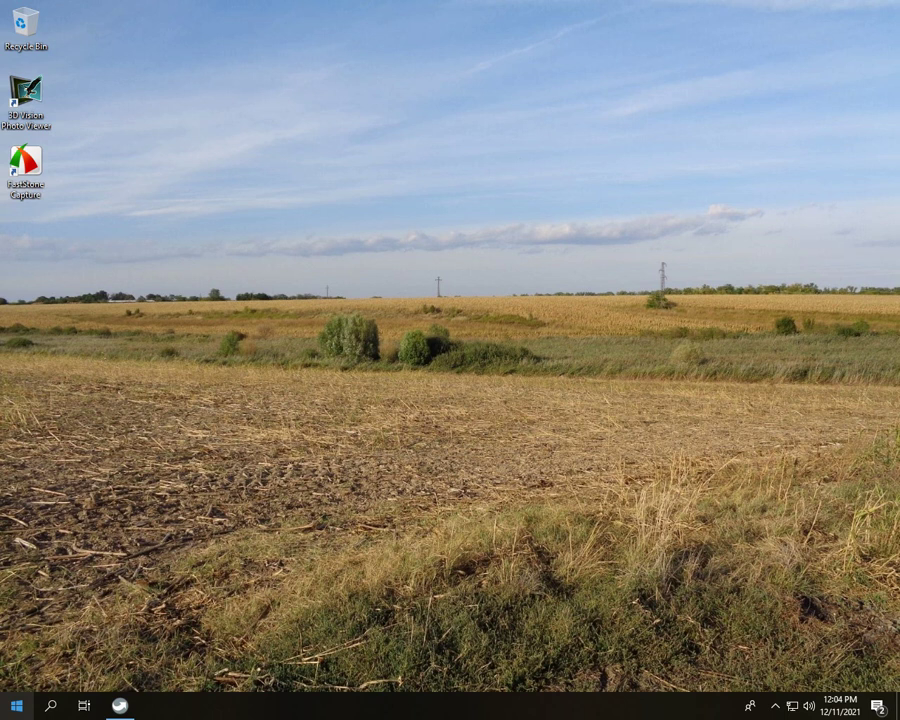
# - Search Windows for "run" and open the Run dialog
pyautogui.click(16, 705)
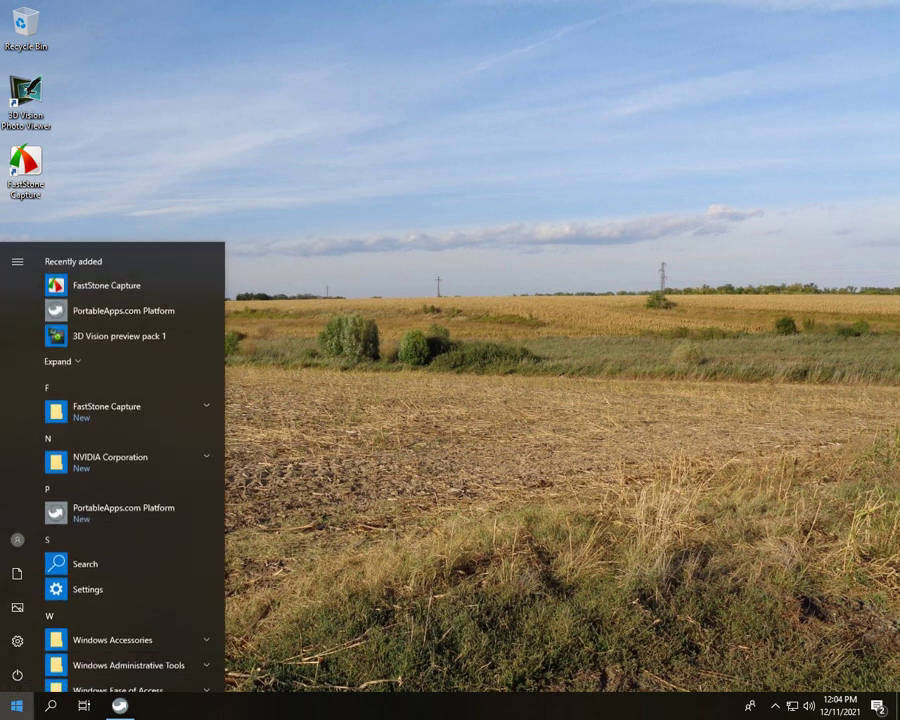
pyautogui.scroll(-2, 120, 515)
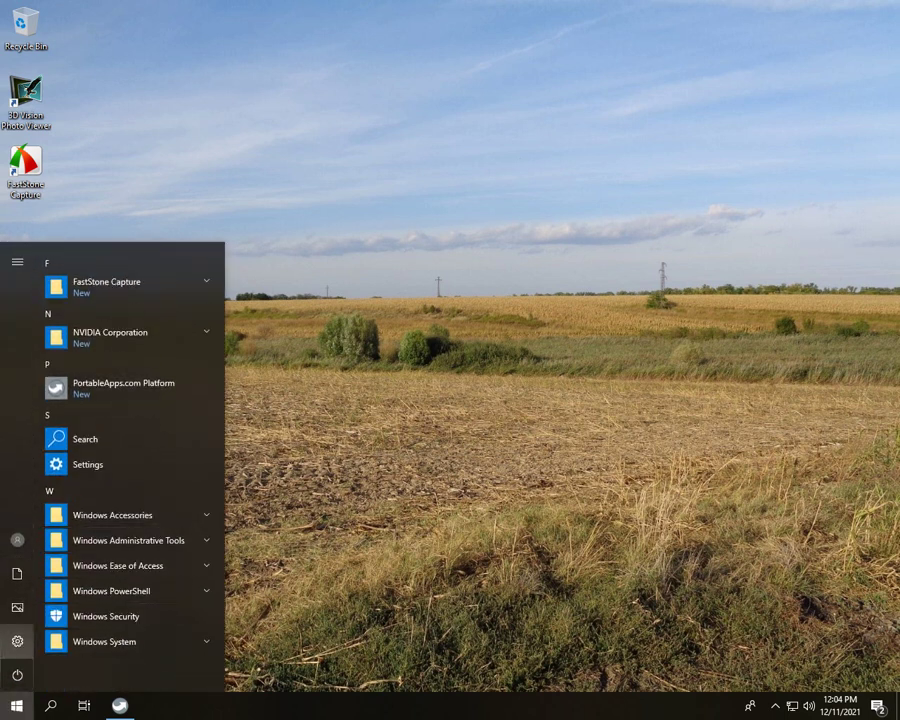
pyautogui.click(50, 705)
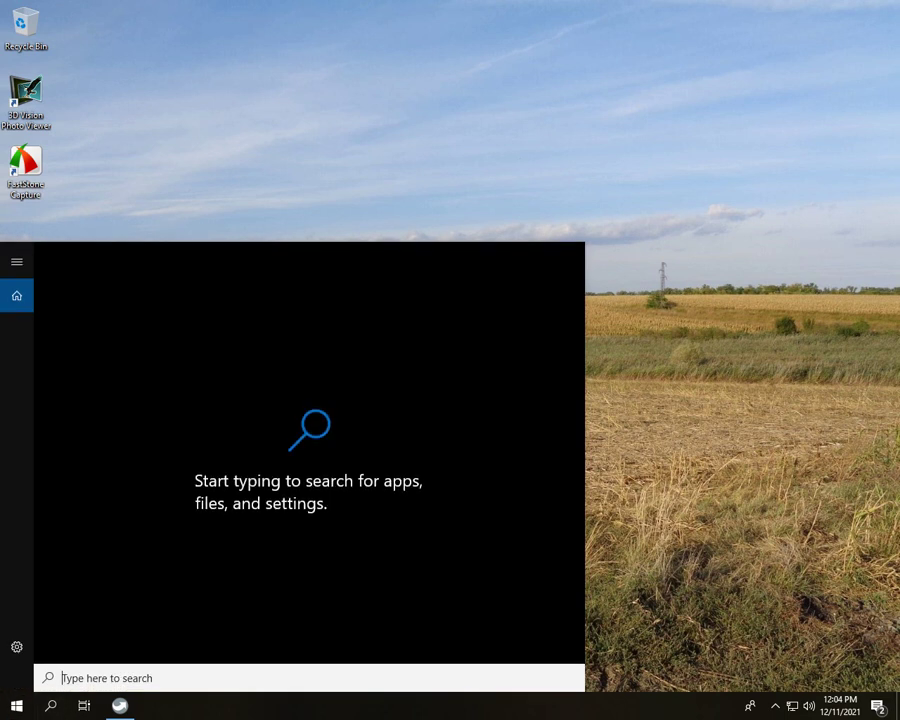
pyautogui.write('run')
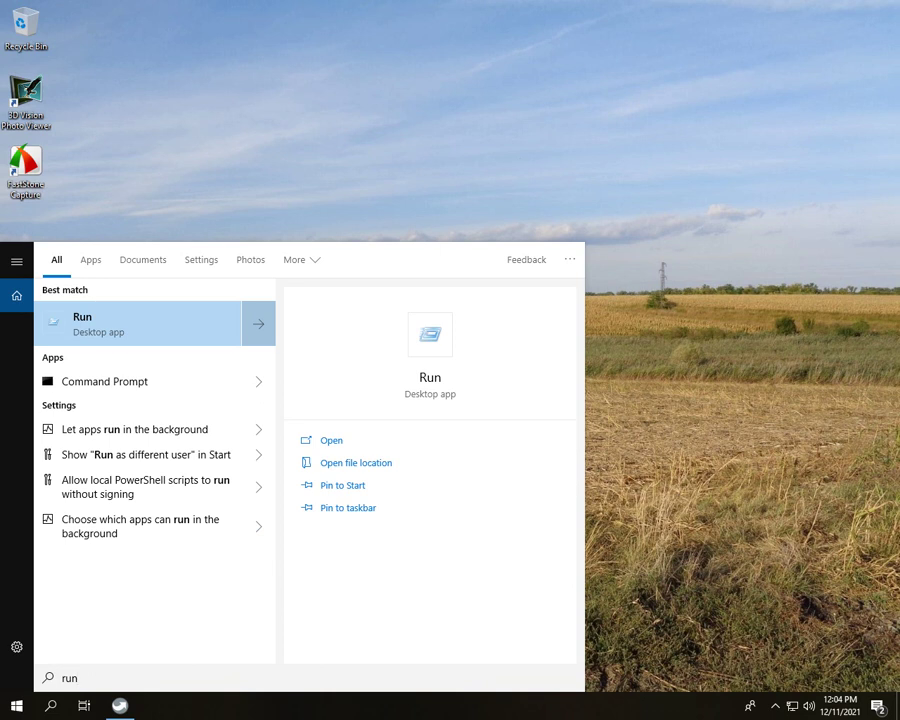
pyautogui.press('Return')
# - Launch System Configuration by running the msconfig command
pyautogui.write('msc')
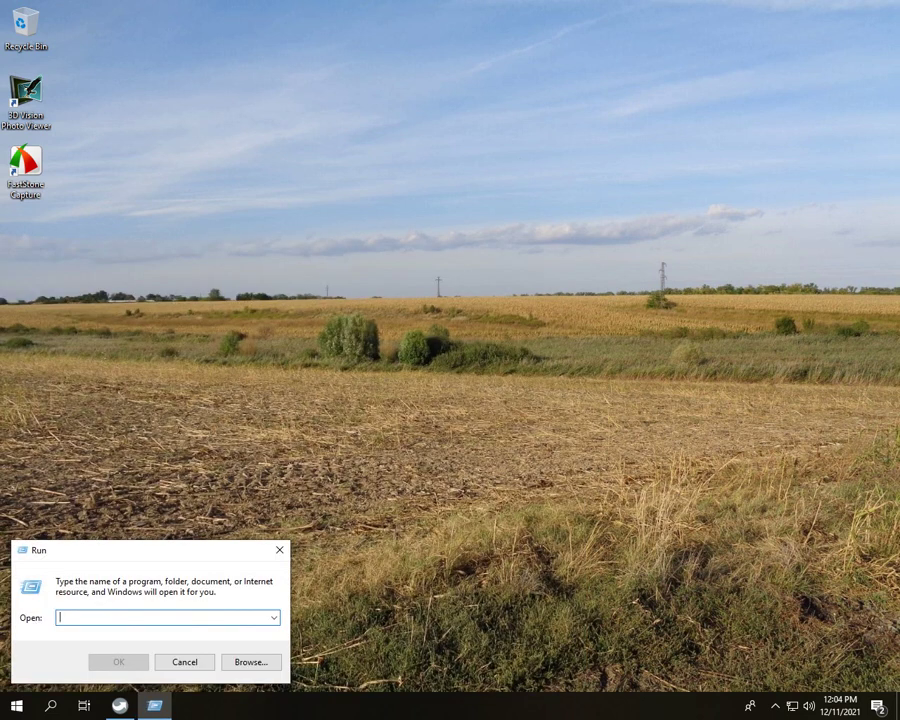
pyautogui.write('o')
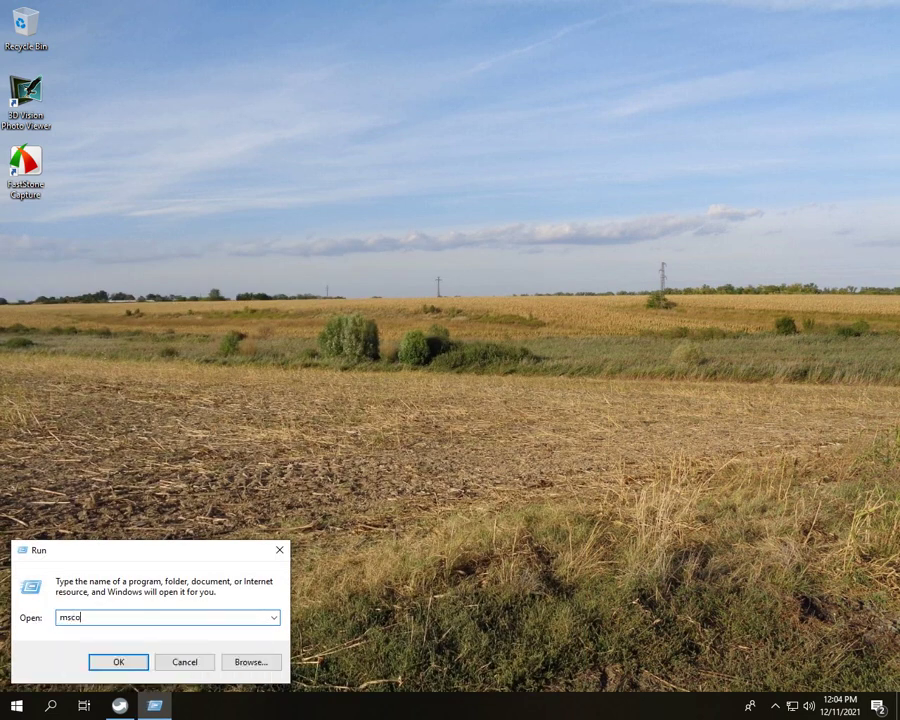
pyautogui.write('nfigg')
pyautogui.press('BackSpace')
pyautogui.press('Return')
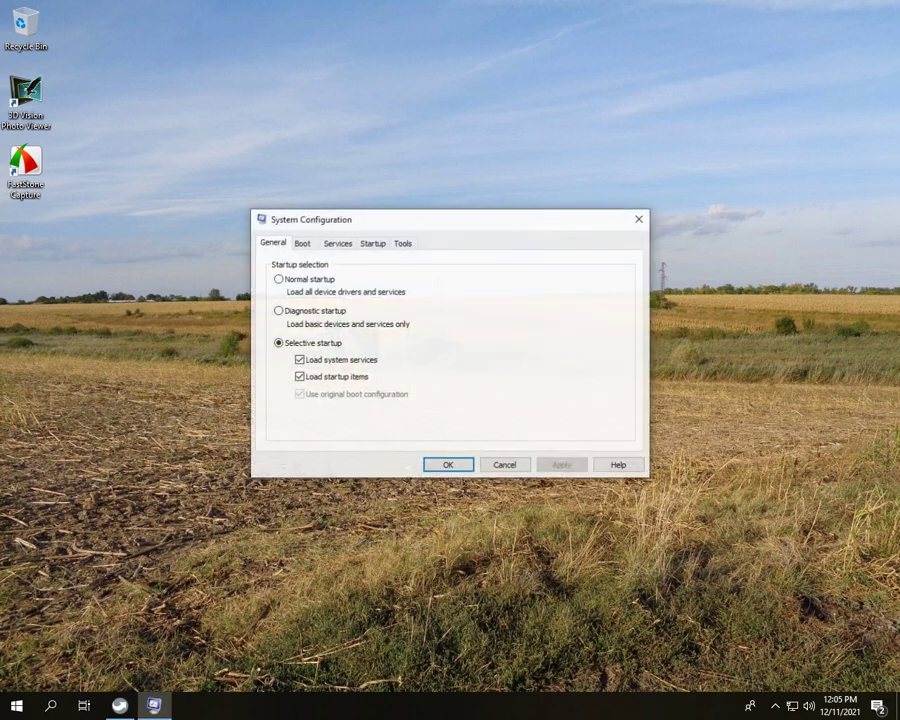
# - Open Task Manager's startup section from the Startup page of System Configuration
pyautogui.hotkey('ctrl', 'Tab')
pyautogui.hotkey('ctrl', 'Tab')
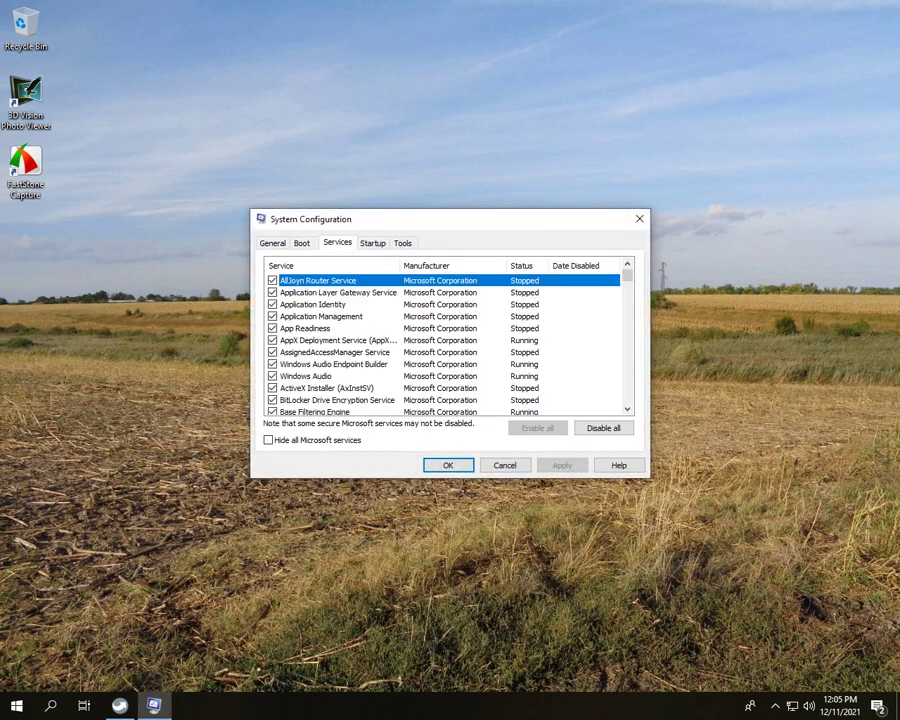
pyautogui.hotkey('ctrl', 'Tab')
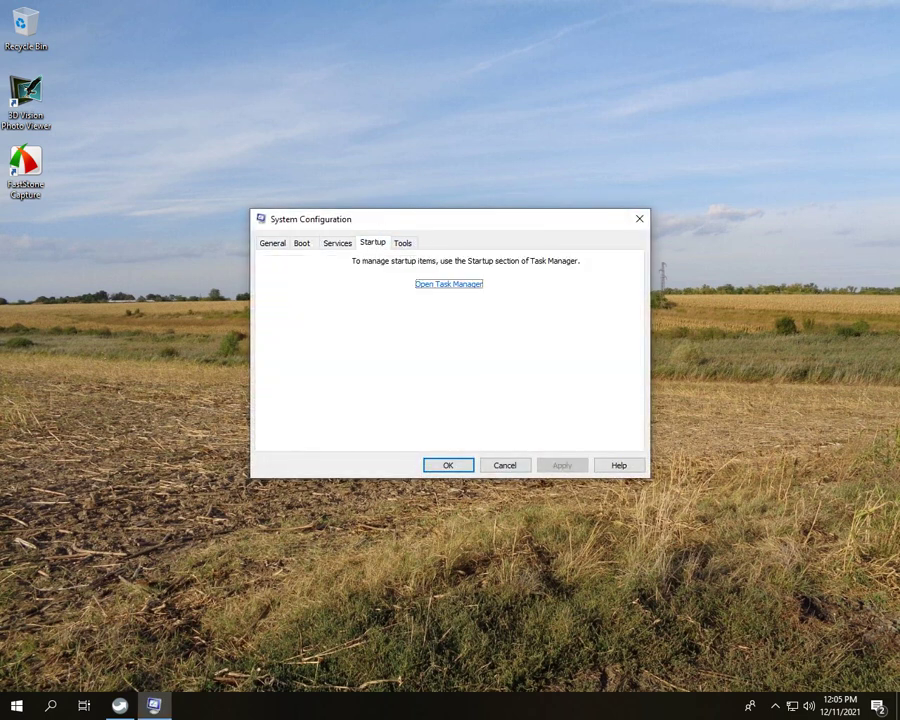
pyautogui.press('Return')
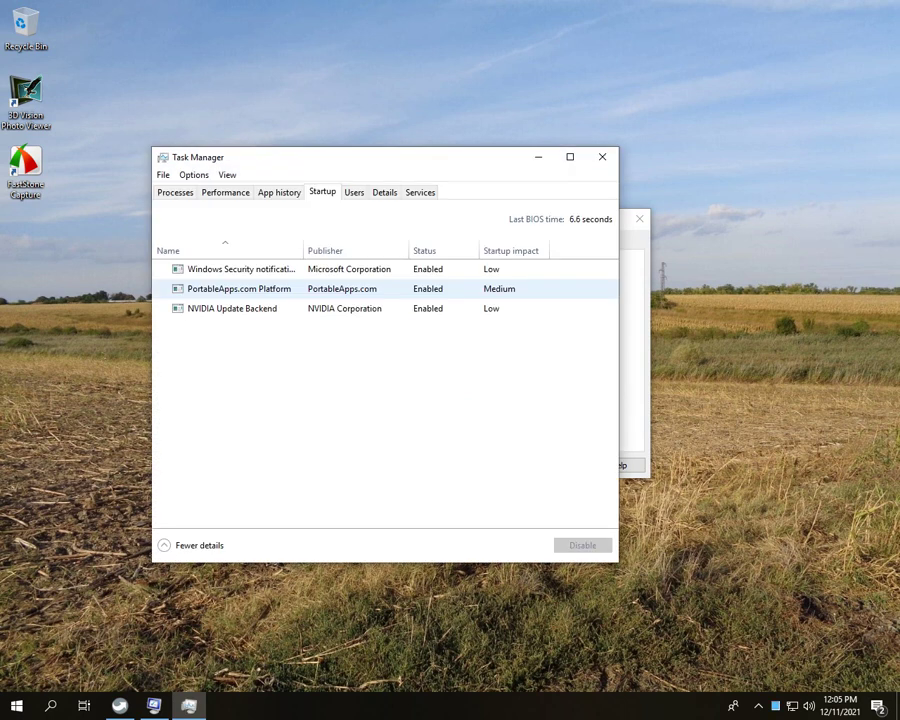
# - Disable the Windows Security notification startup item in Task Manager
pyautogui.click(240, 269)
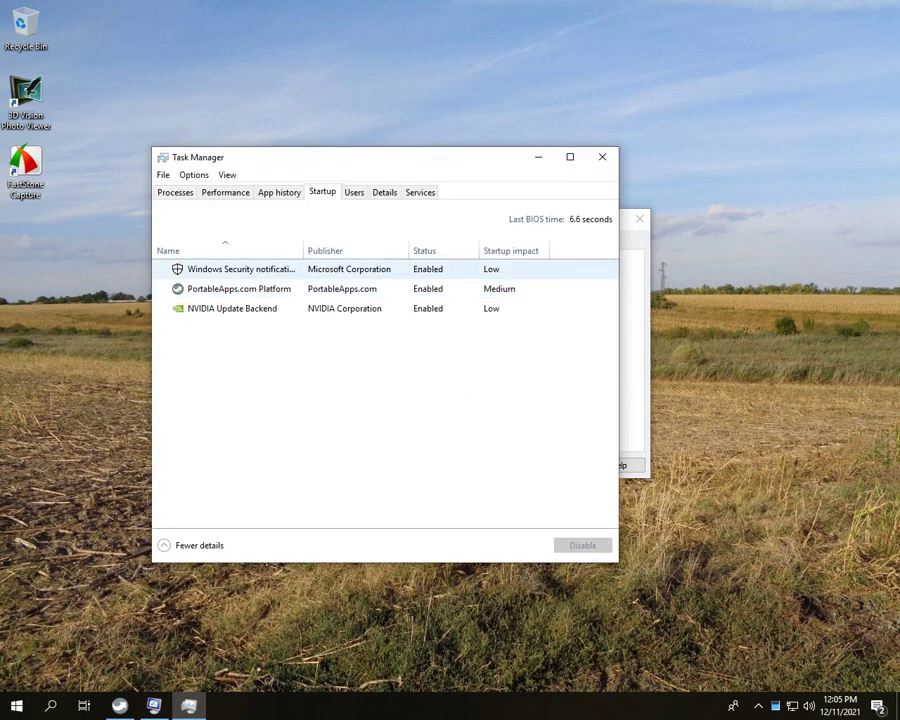
pyautogui.click(240, 269)
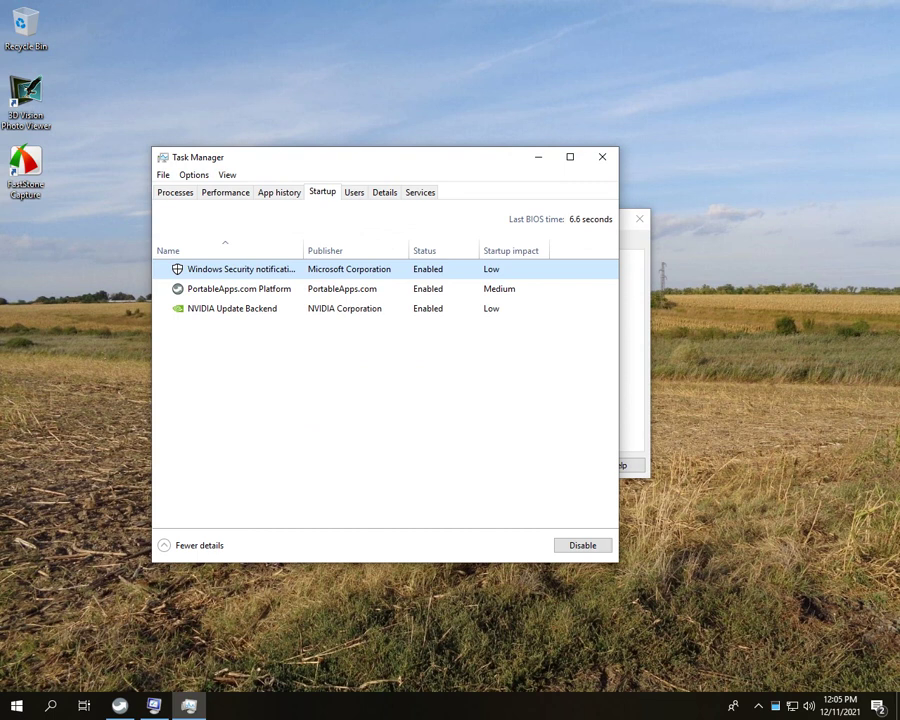
pyautogui.rightClick(420, 269)
pyautogui.click(458, 278)
# - Review the app history, CPU performance and running processes, and close Task Manager
pyautogui.click(354, 192)
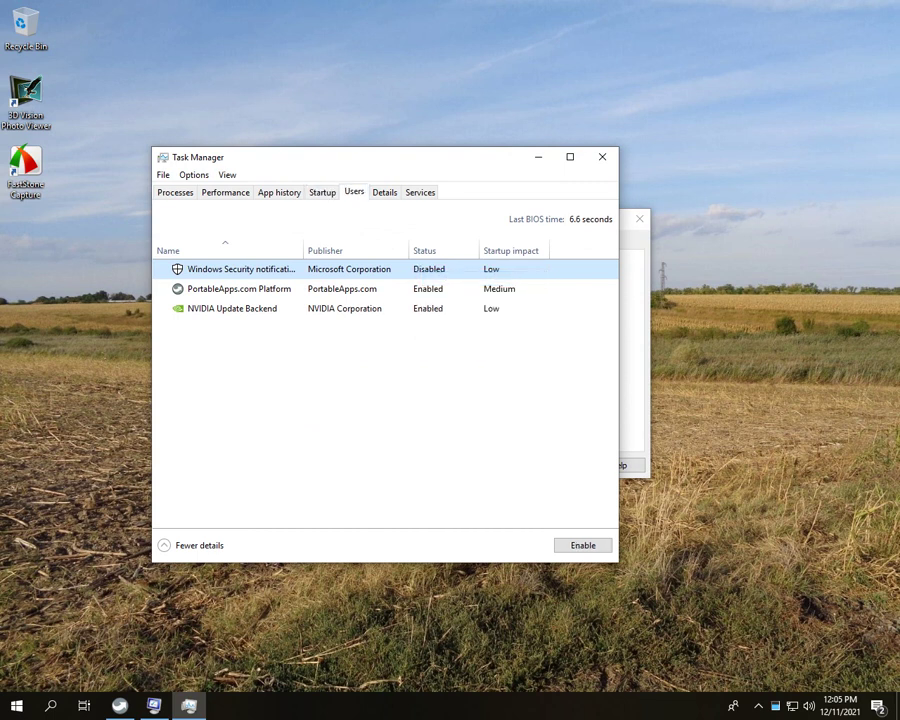
pyautogui.click(279, 192)
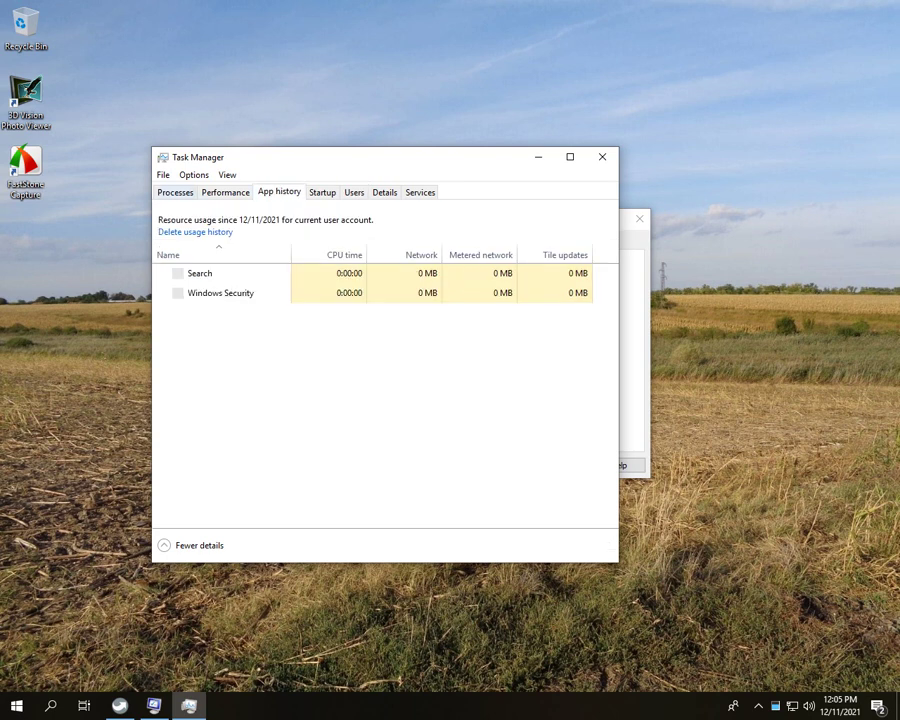
pyautogui.click(225, 192)
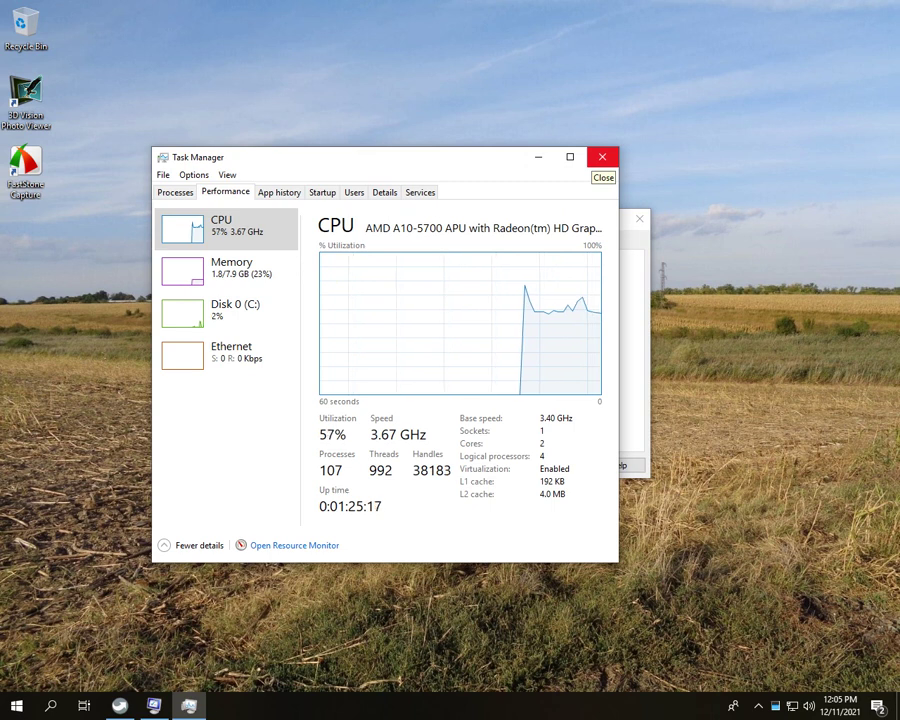
pyautogui.click(175, 192)
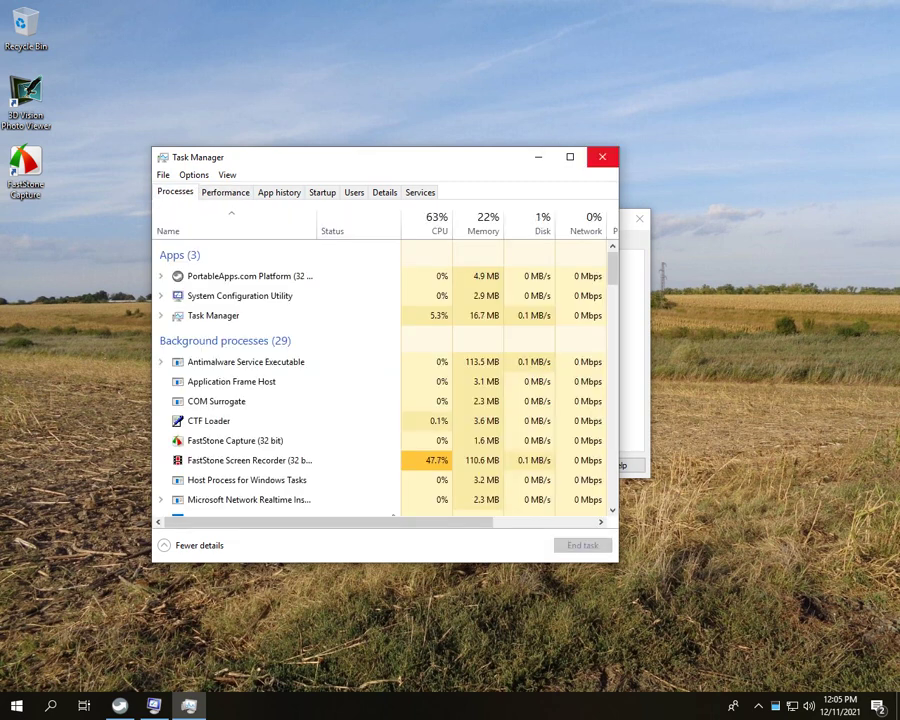
pyautogui.click(602, 157)
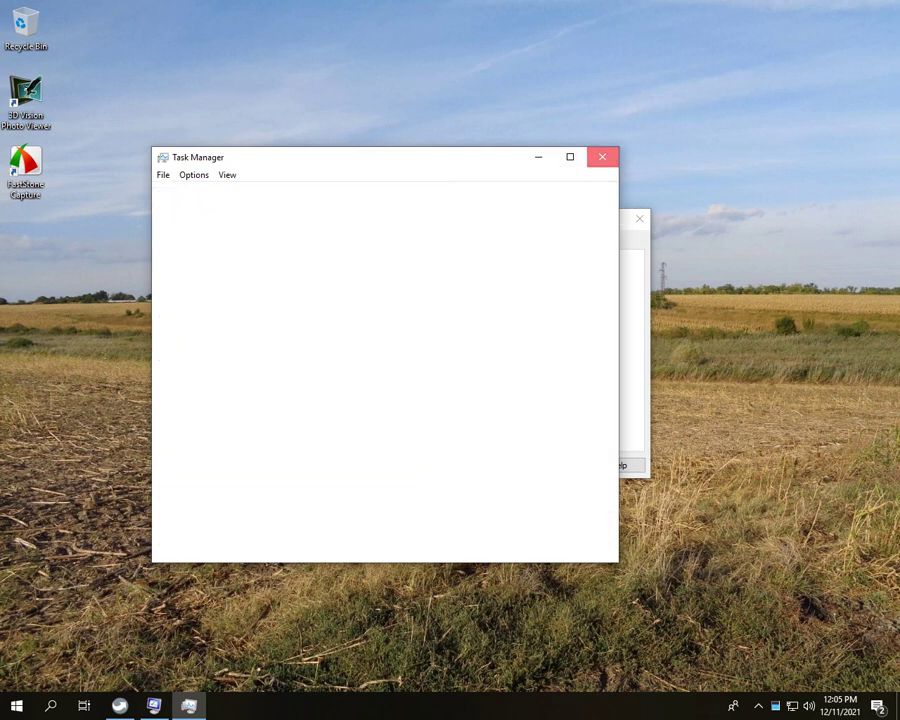
# - Review the services list in System Configuration, both with all Microsoft services shown and with them hidden
pyautogui.hotkey('ctrl', 'shift', 'Tab')
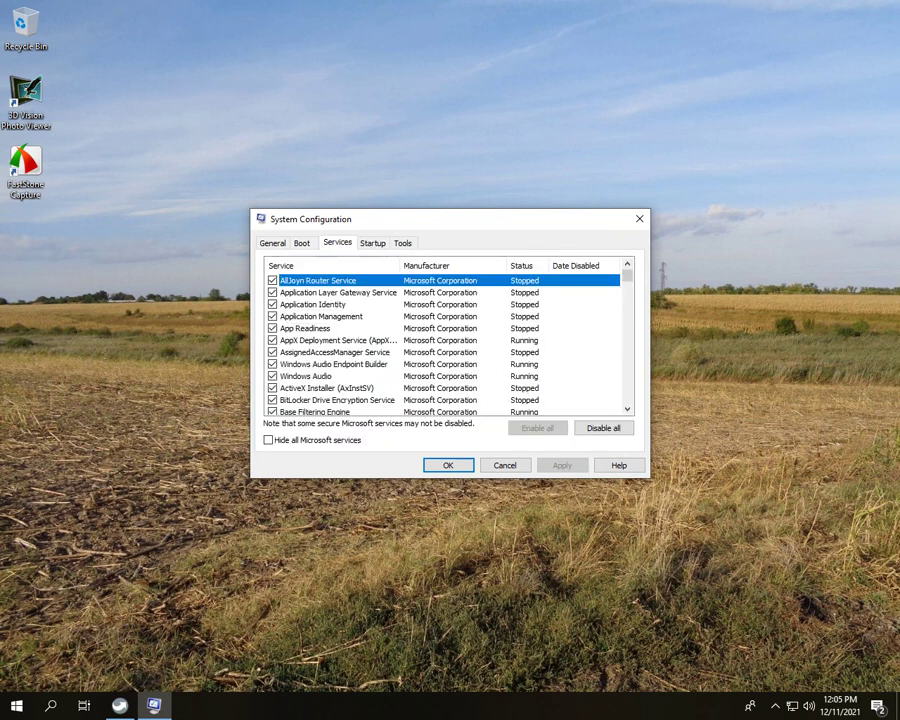
pyautogui.scroll(-6, 445, 340)
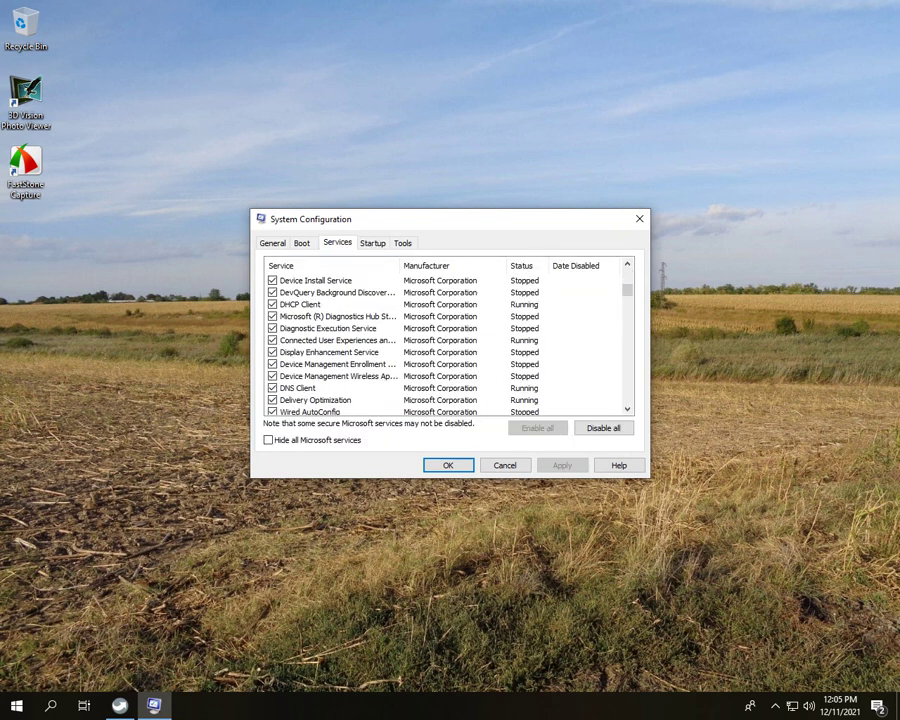
pyautogui.scroll(1, 445, 340)
pyautogui.scroll(-20, 445, 340)
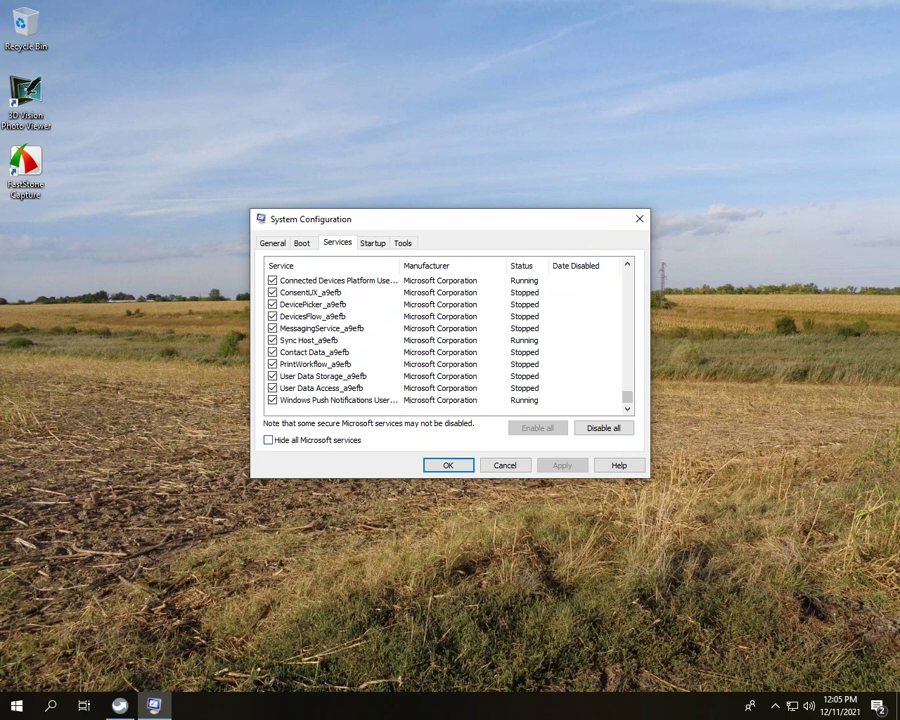
pyautogui.hotkey('alt', 'h')
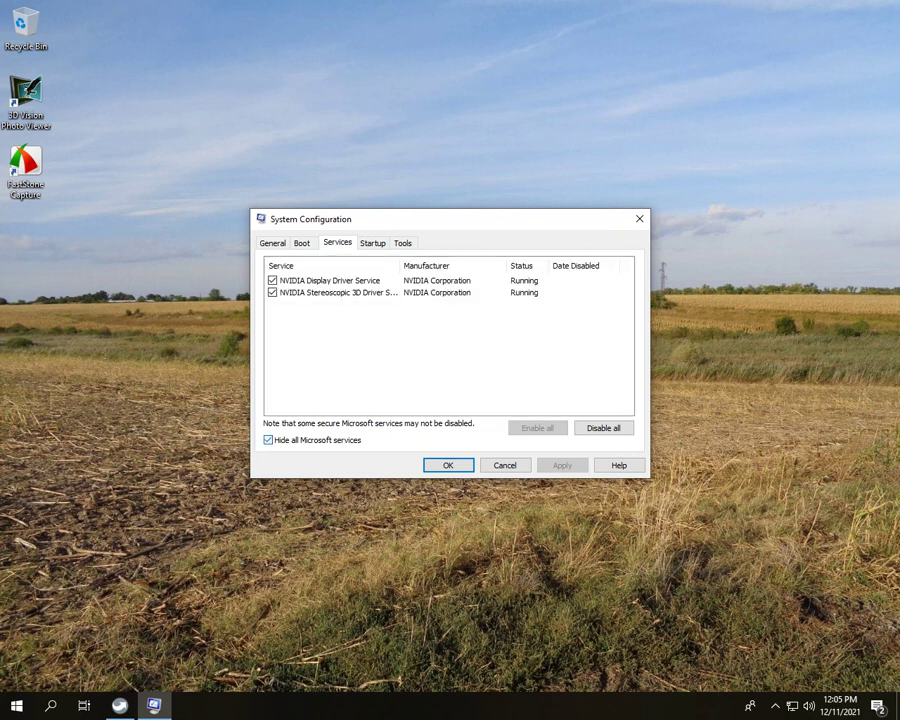
pyautogui.hotkey('alt', 'h')
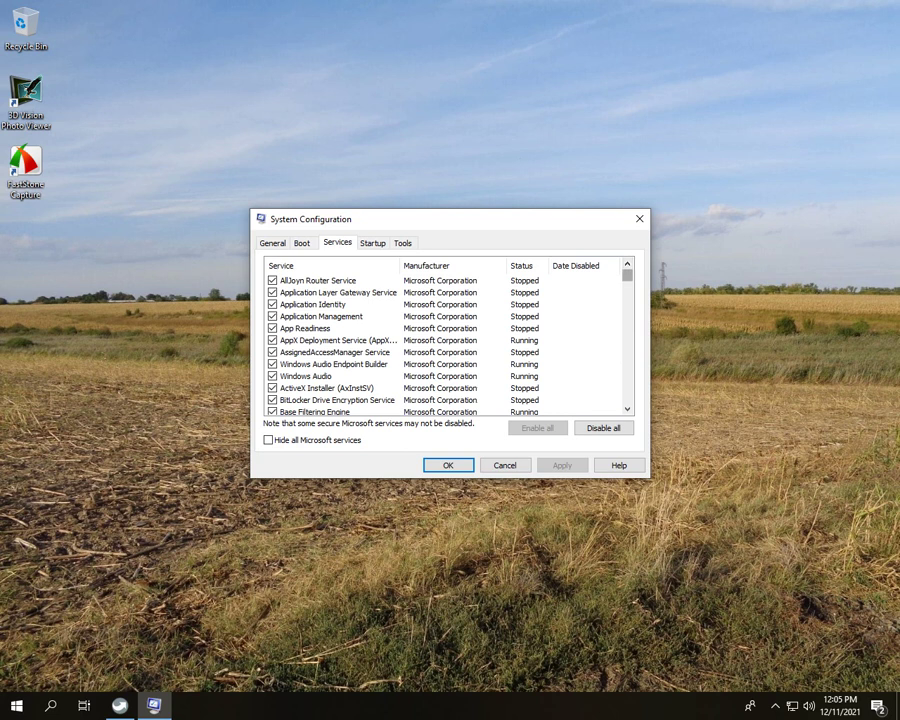
pyautogui.moveTo(627, 275); pyautogui.dragTo(627, 398)
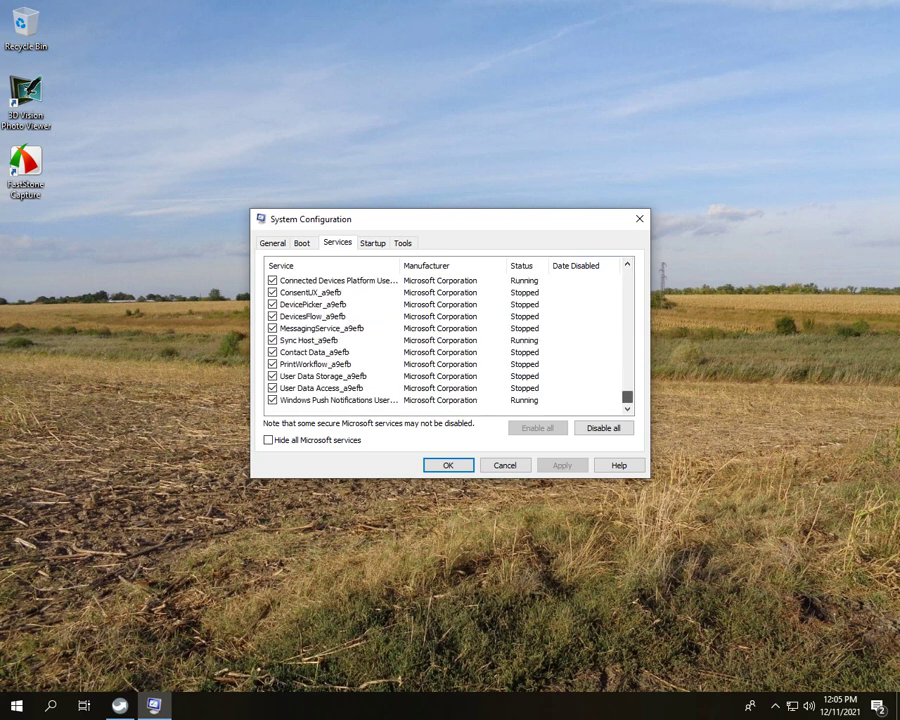
pyautogui.click(440, 340)
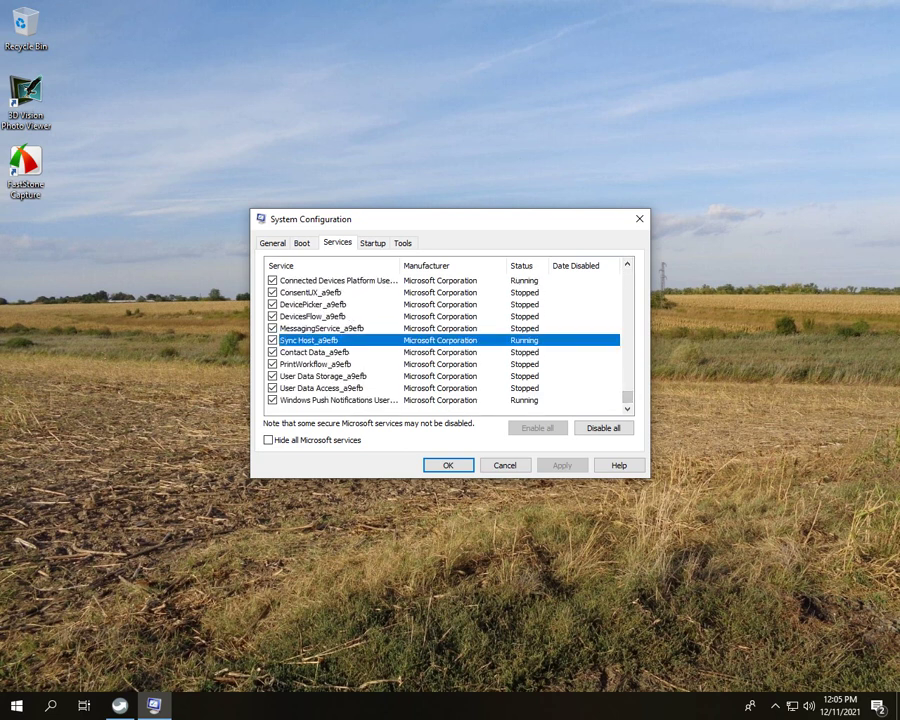
pyautogui.press('space')
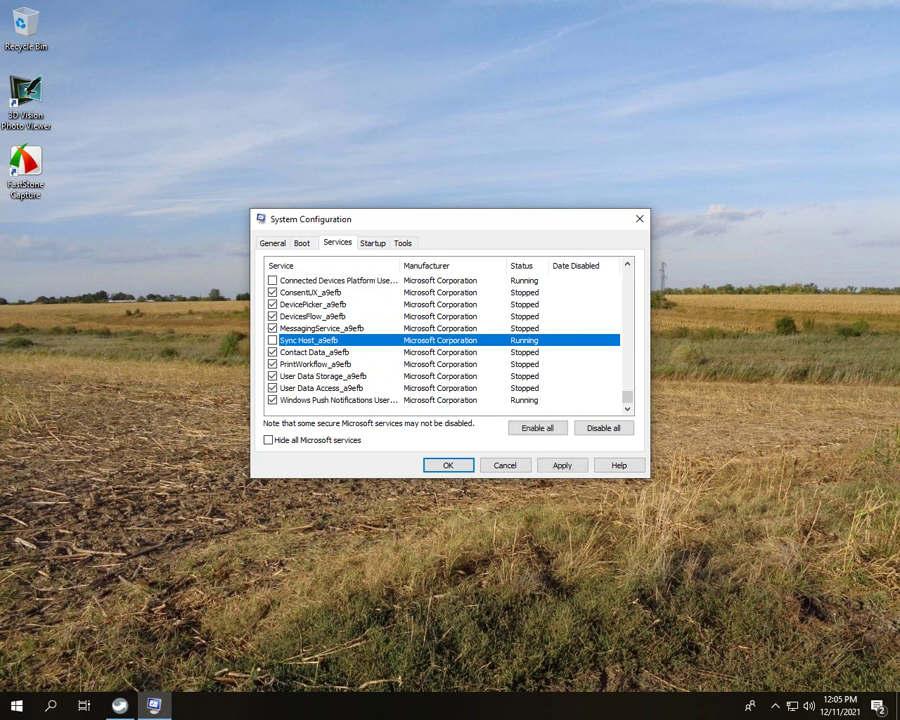
pyautogui.scroll(1, 442, 340)
pyautogui.click(338, 316)
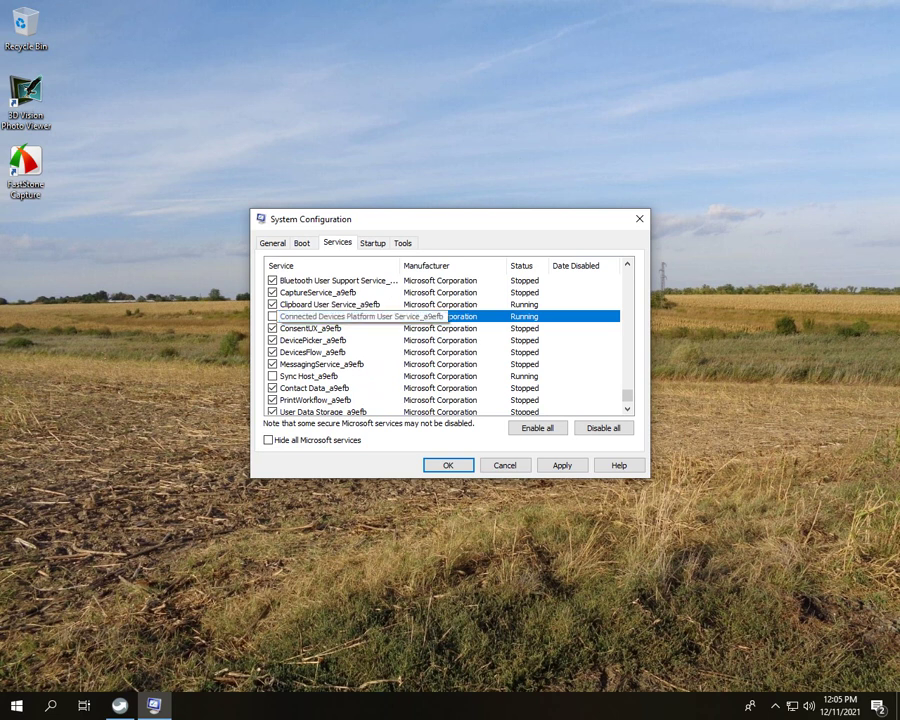
pyautogui.click(272, 304)
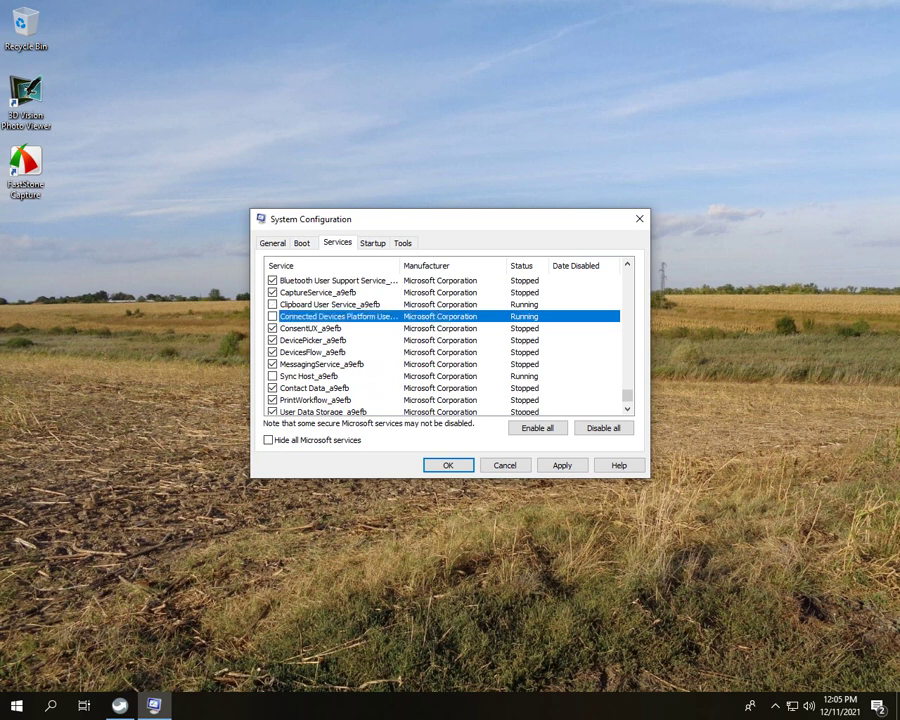
pyautogui.scroll(1, 445, 340)
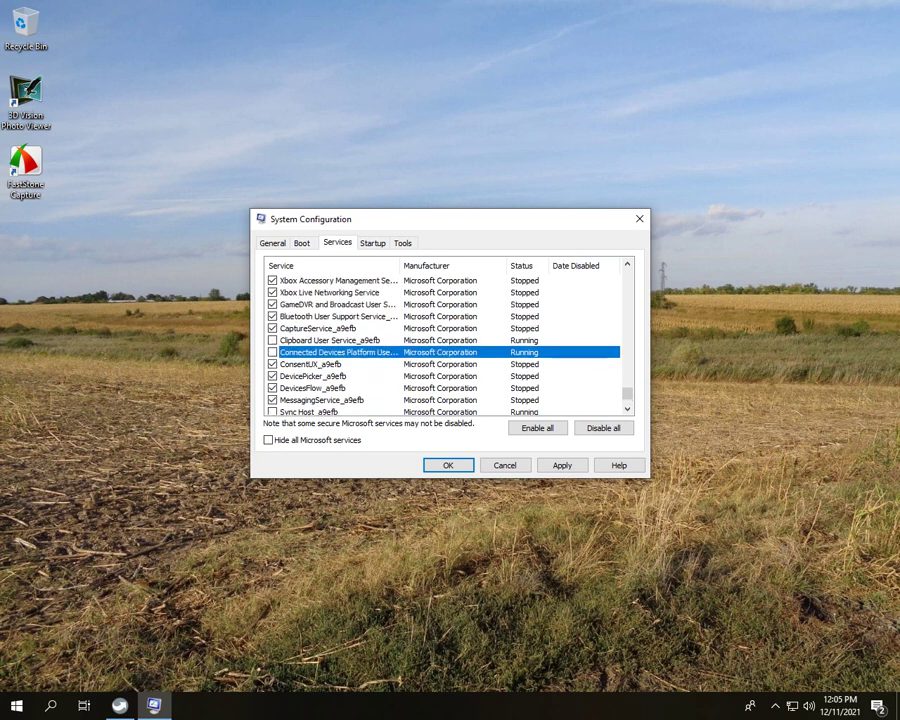
pyautogui.click(538, 428)
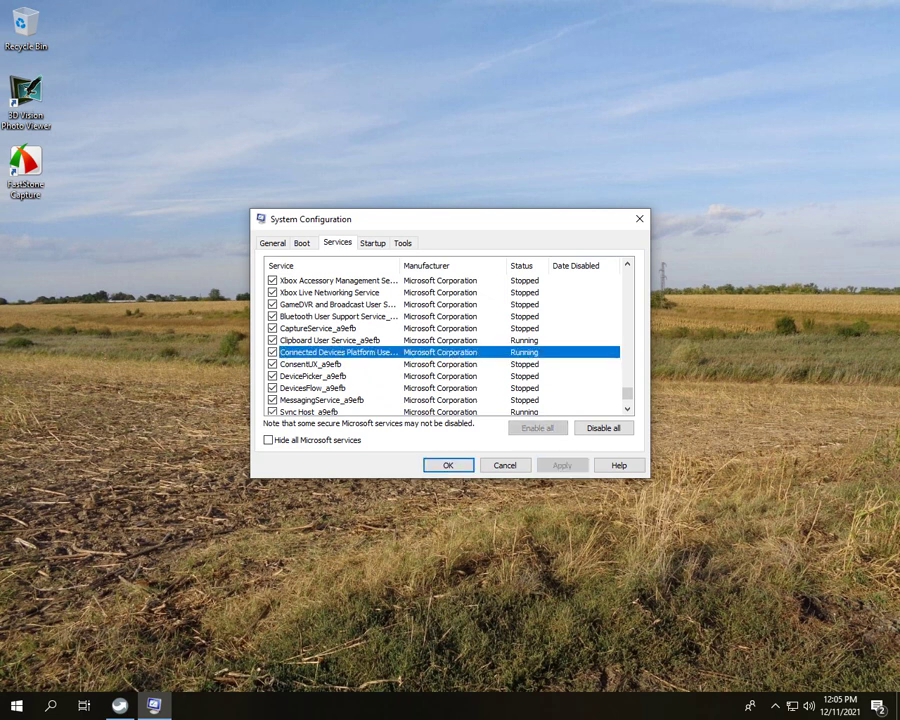
# - Disable the Windows Search and Windows Update services and apply the change
pyautogui.scroll(-2, 445, 340)
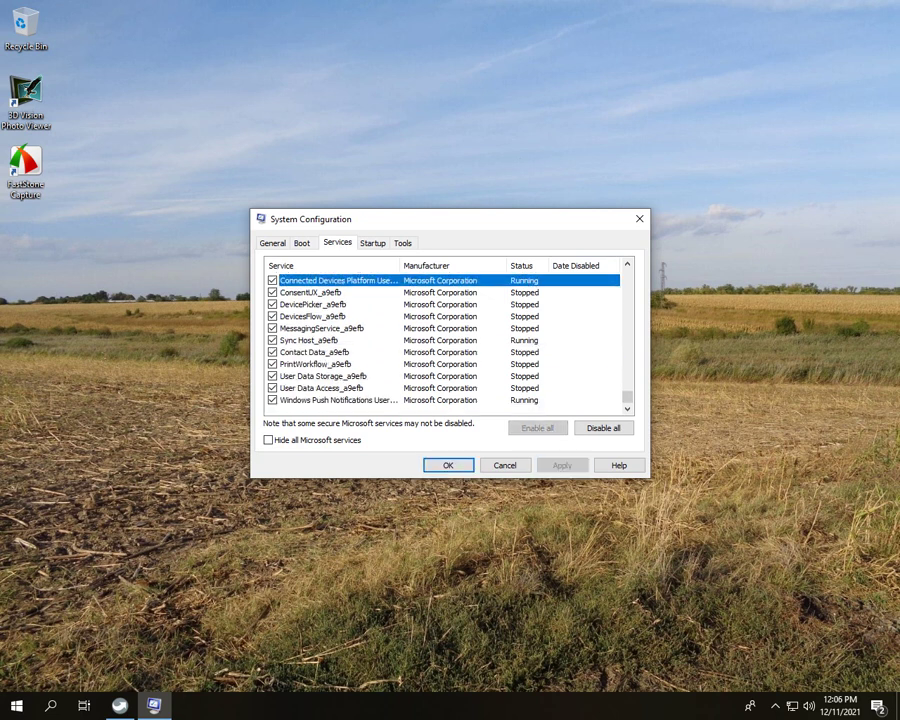
pyautogui.scroll(2, 445, 340)
pyautogui.scroll(2, 445, 340)
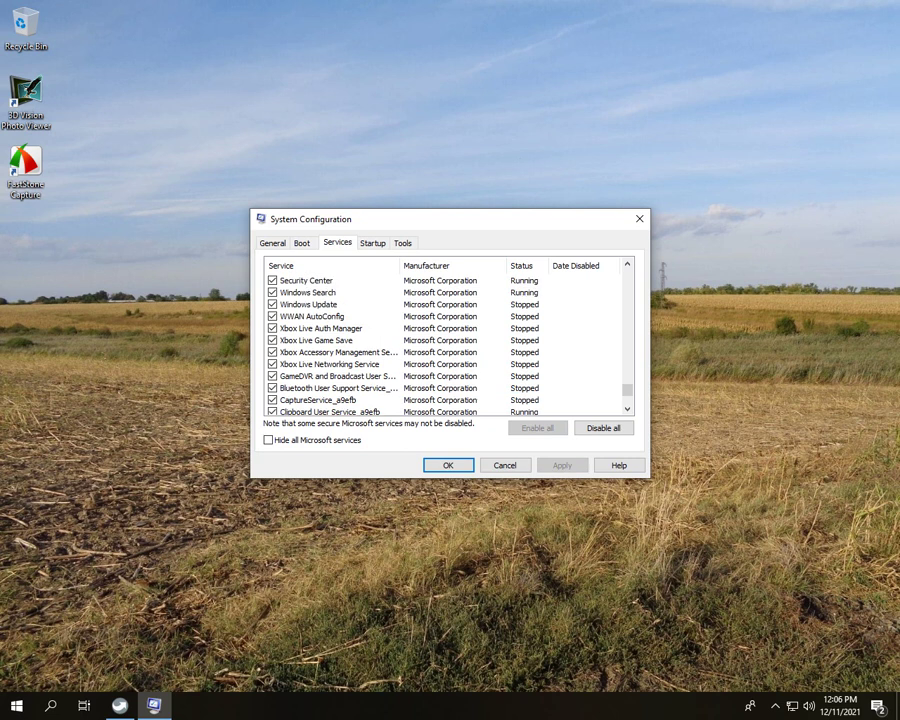
pyautogui.click(272, 304)
pyautogui.click(272, 292)
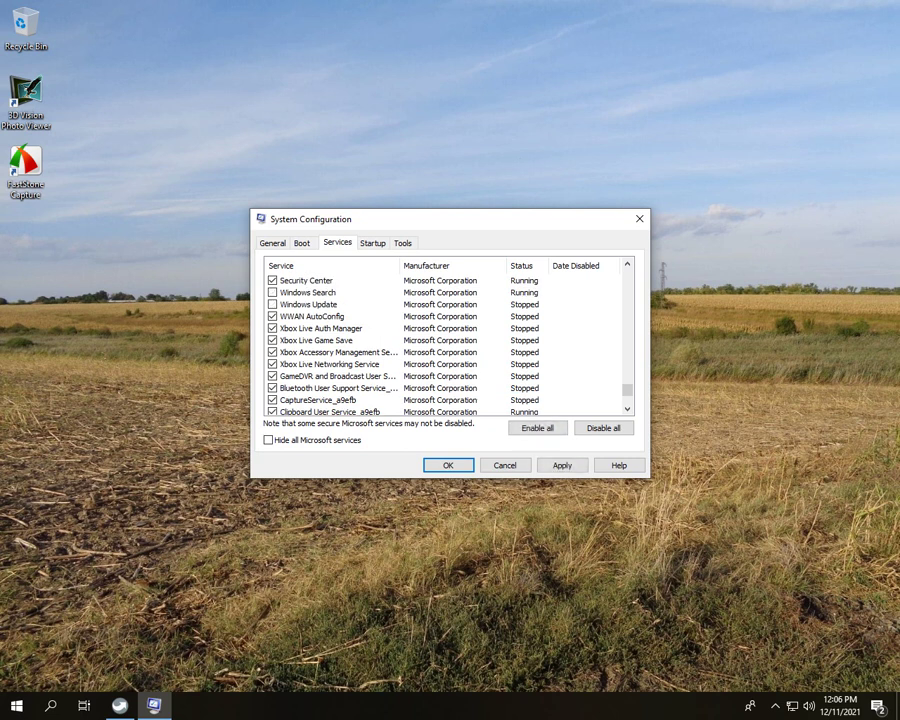
pyautogui.click(272, 280)
pyautogui.click(562, 465)
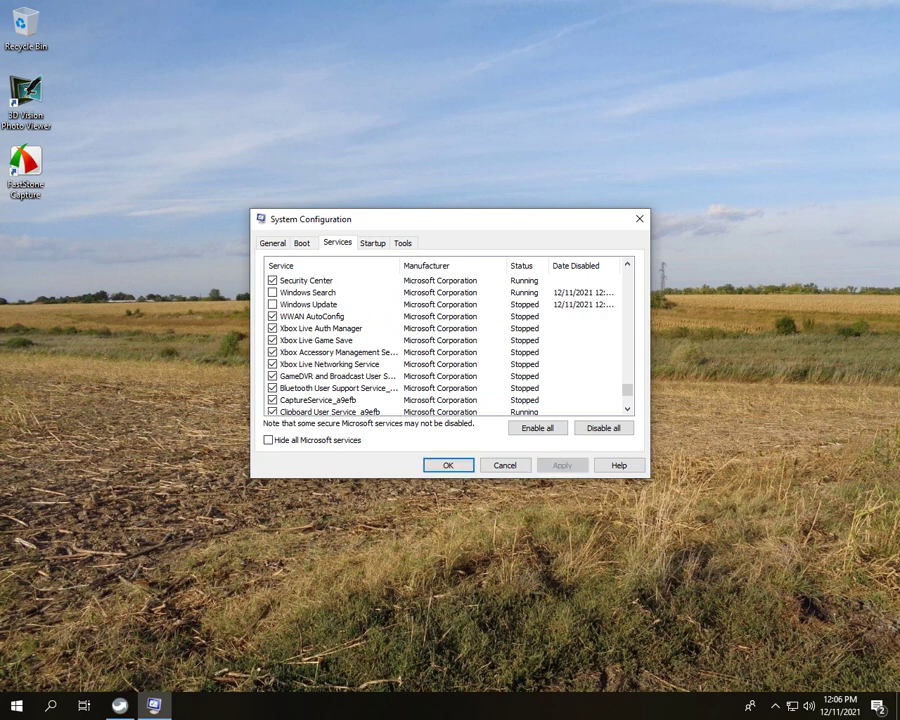
# - Try to disable the Windows Defender Antivirus Service in the services list and apply the change
pyautogui.scroll(2, 447, 340)
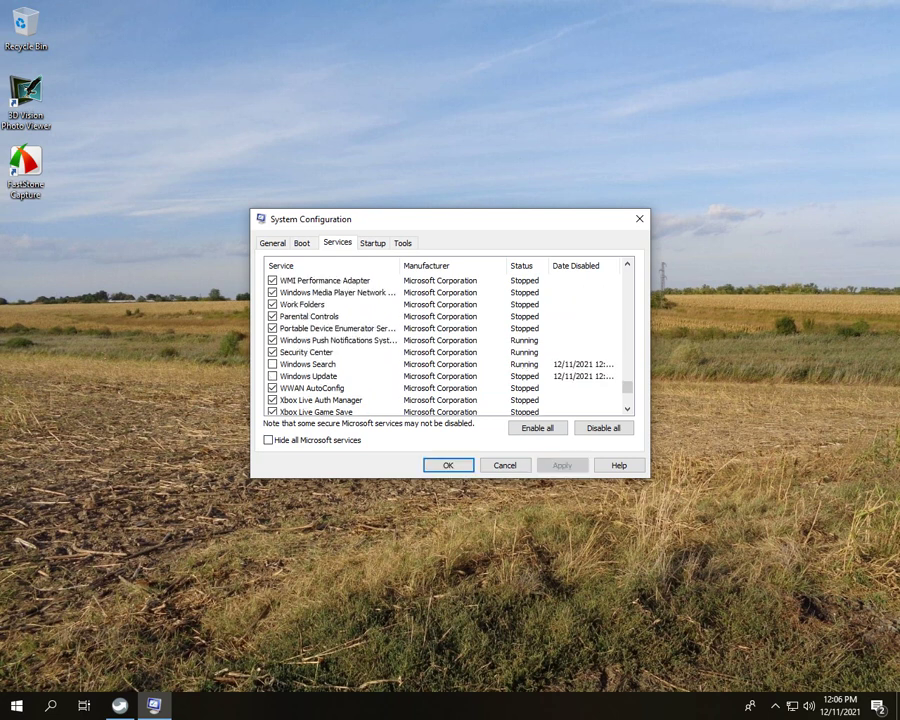
pyautogui.scroll(2, 447, 340)
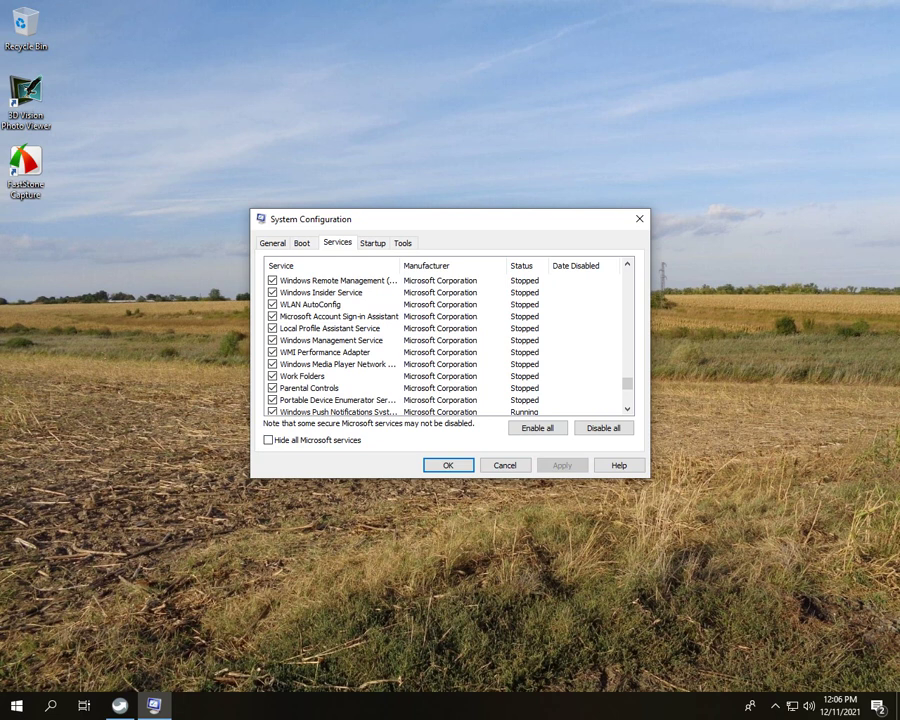
pyautogui.scroll(3, 447, 340)
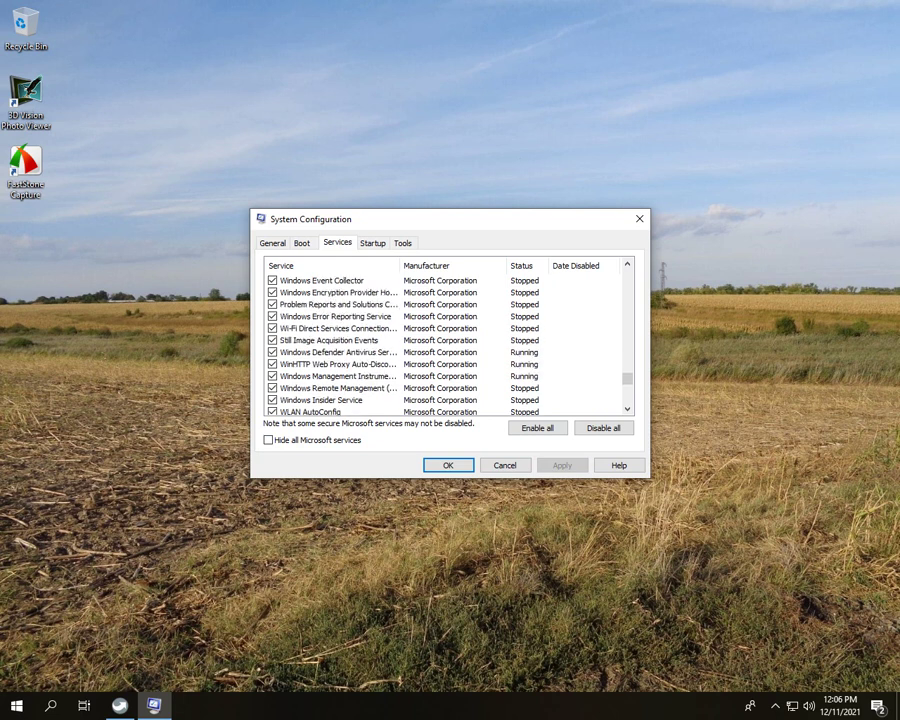
pyautogui.click(272, 352)
pyautogui.click(562, 465)
pyautogui.click(562, 465)
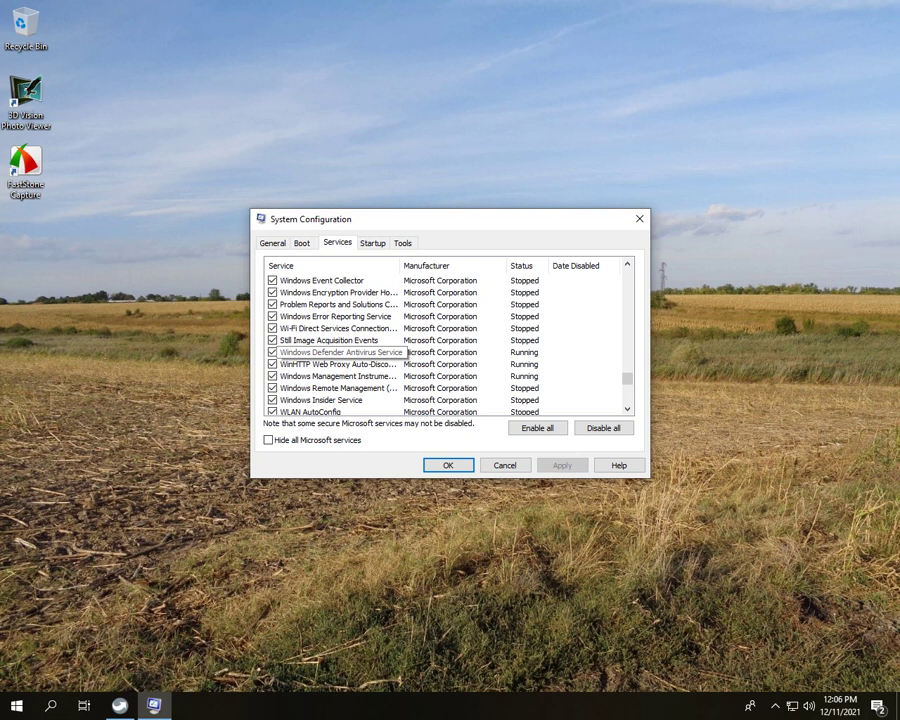
# - Try to disable the Windows Defender Antivirus Network Inspection Service and apply the change
pyautogui.scroll(1, 340, 356)
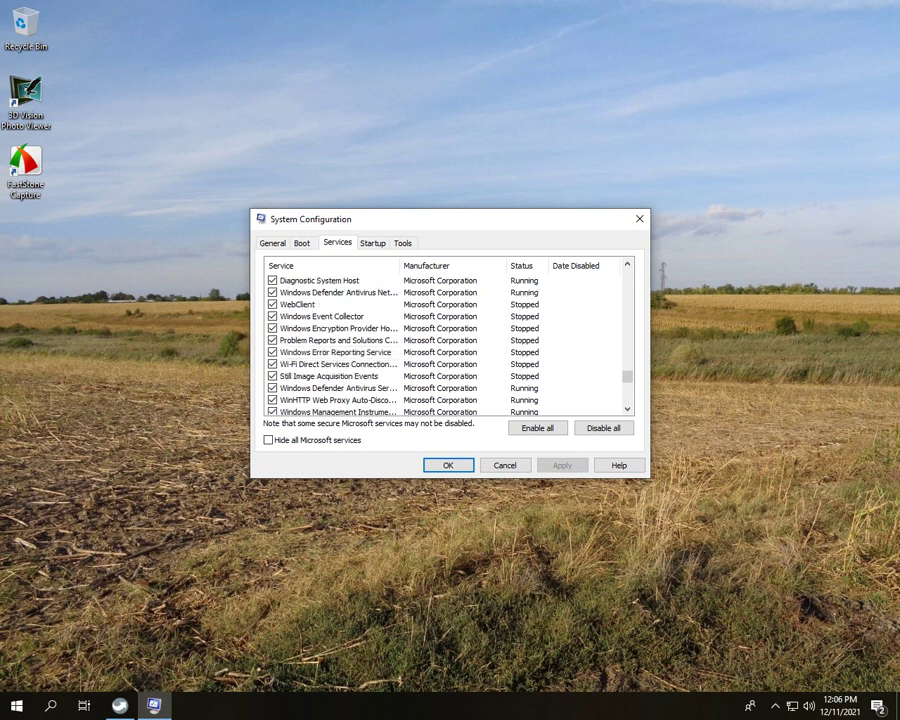
pyautogui.scroll(1, 350, 330)
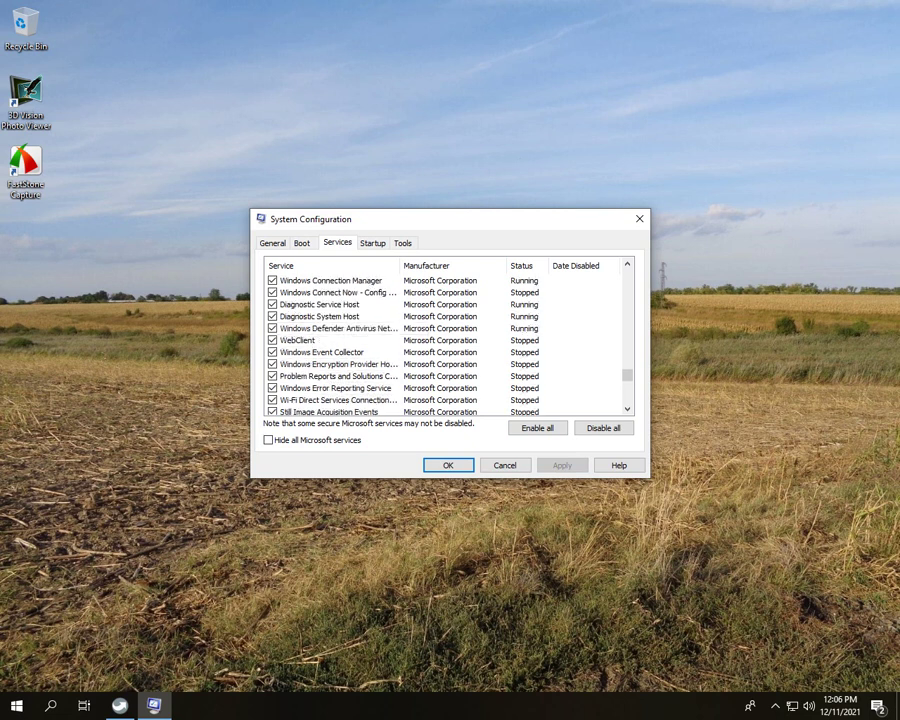
pyautogui.click(345, 329)
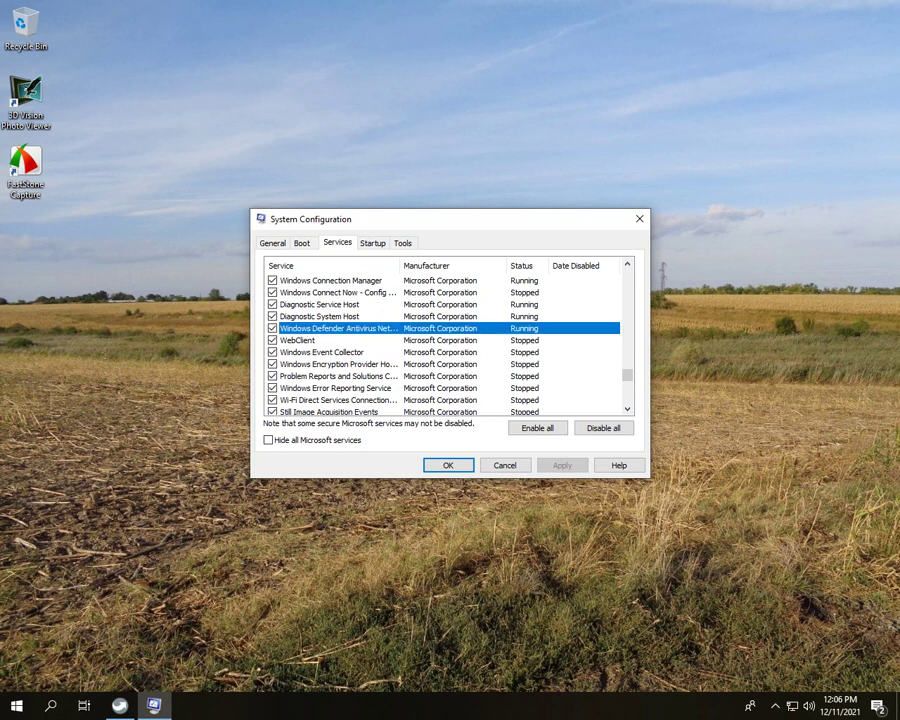
pyautogui.click(272, 328)
pyautogui.click(562, 465)
pyautogui.scroll(1, 445, 340)
pyautogui.scroll(-4, 445, 340)
pyautogui.scroll(4, 445, 340)
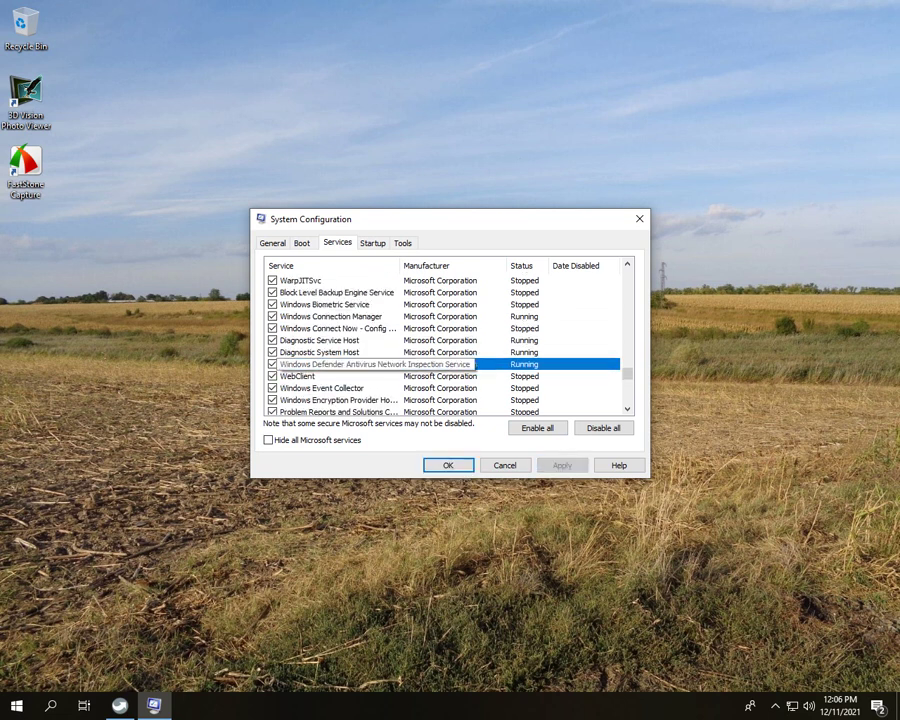
# - Review the remaining services back to the start of the list, and close System Configuration without further changes
pyautogui.scroll(1, 445, 340)
pyautogui.scroll(1, 445, 340)
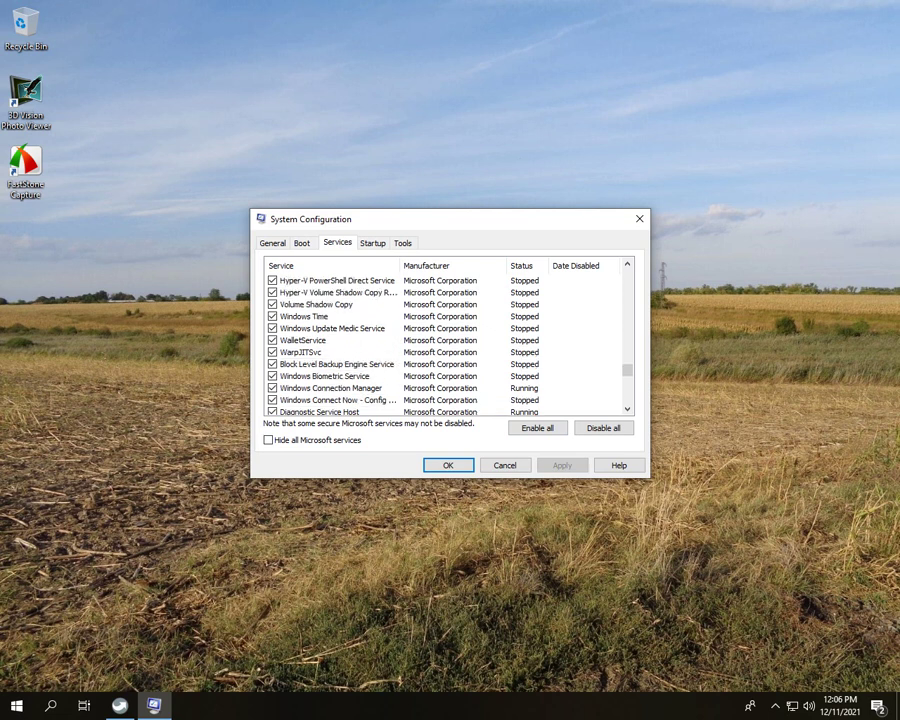
pyautogui.scroll(8, 445, 340)
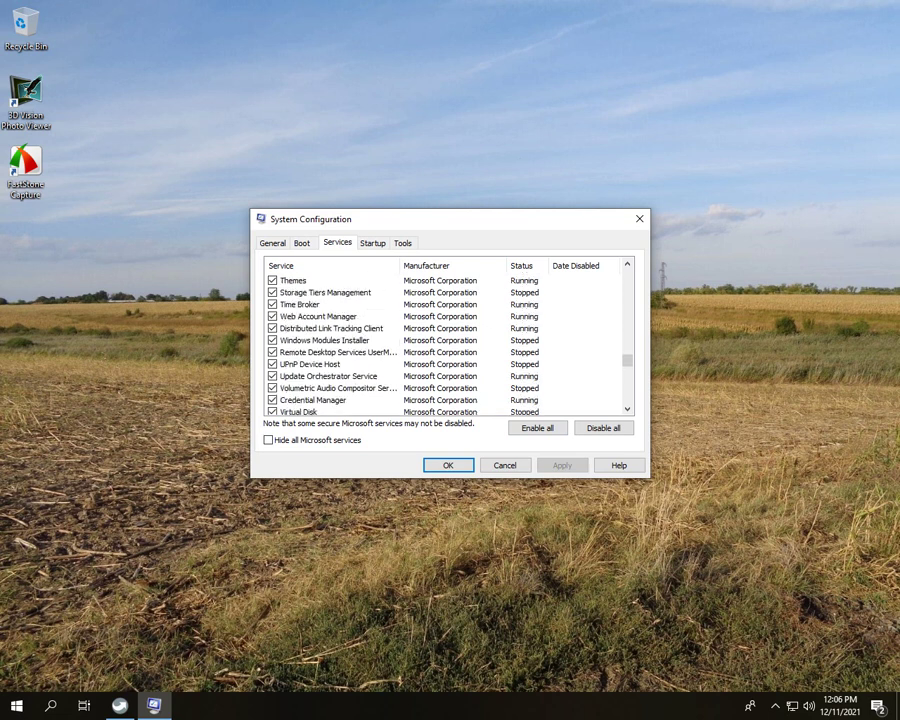
pyautogui.scroll(2, 445, 340)
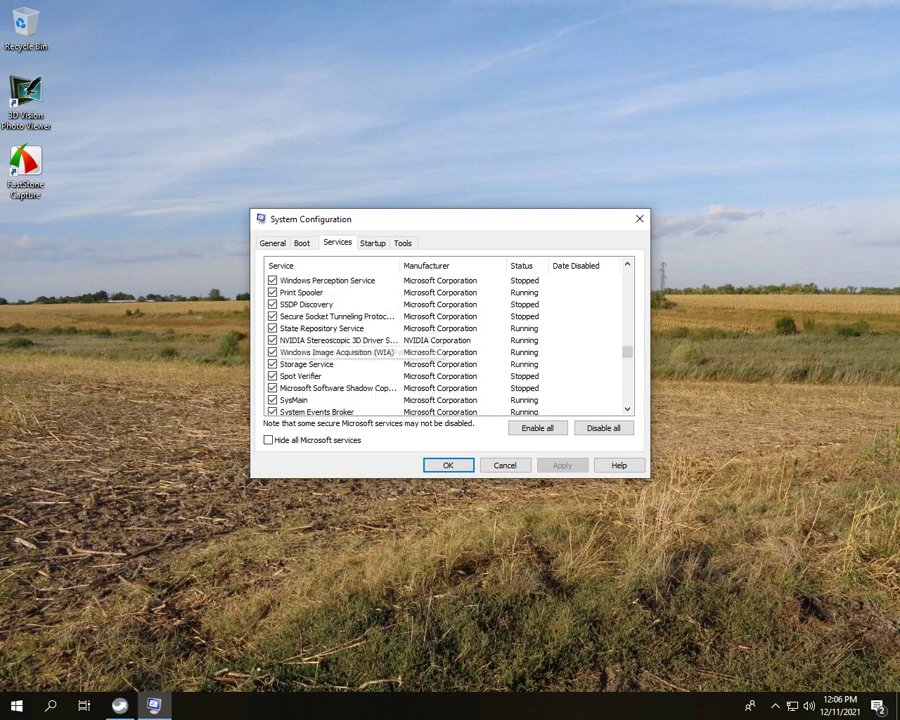
pyautogui.scroll(3, 445, 340)
pyautogui.scroll(3, 445, 340)
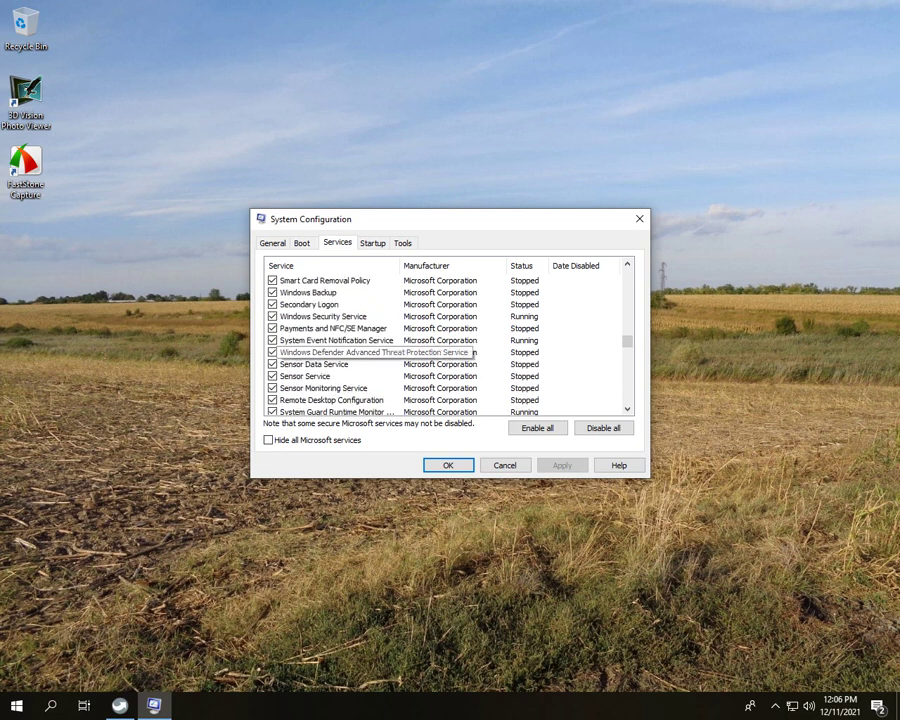
pyautogui.scroll(8, 445, 340)
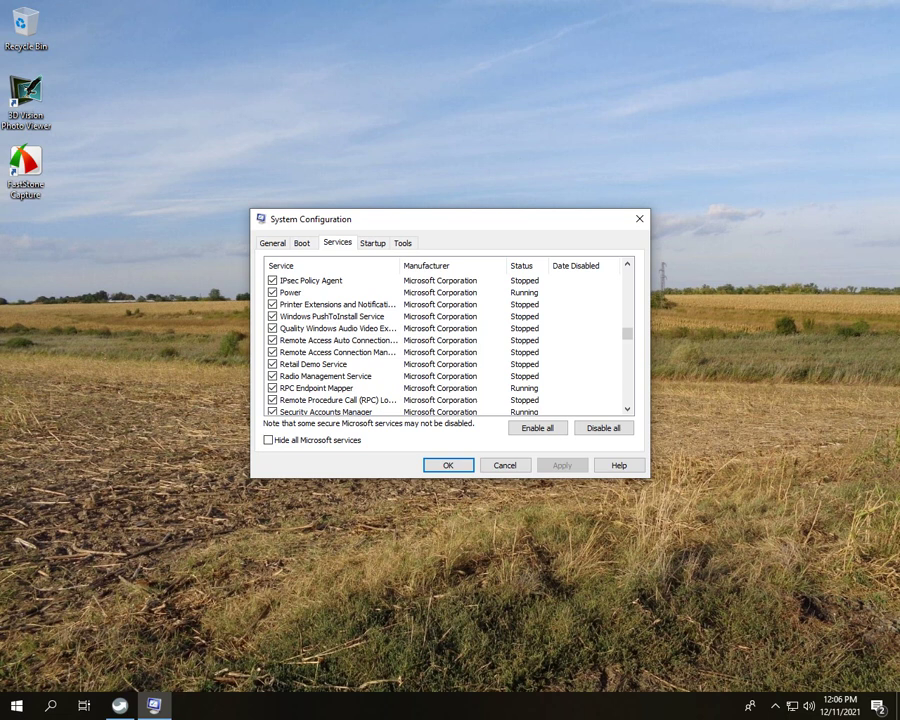
pyautogui.scroll(3, 445, 340)
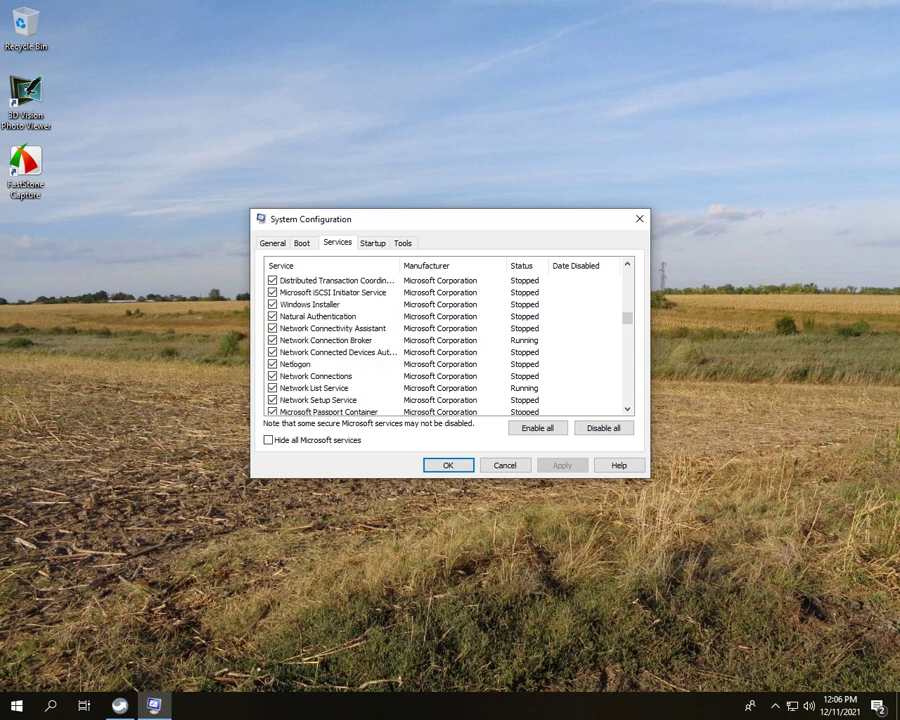
pyautogui.scroll(6, 445, 340)
pyautogui.scroll(5, 445, 340)
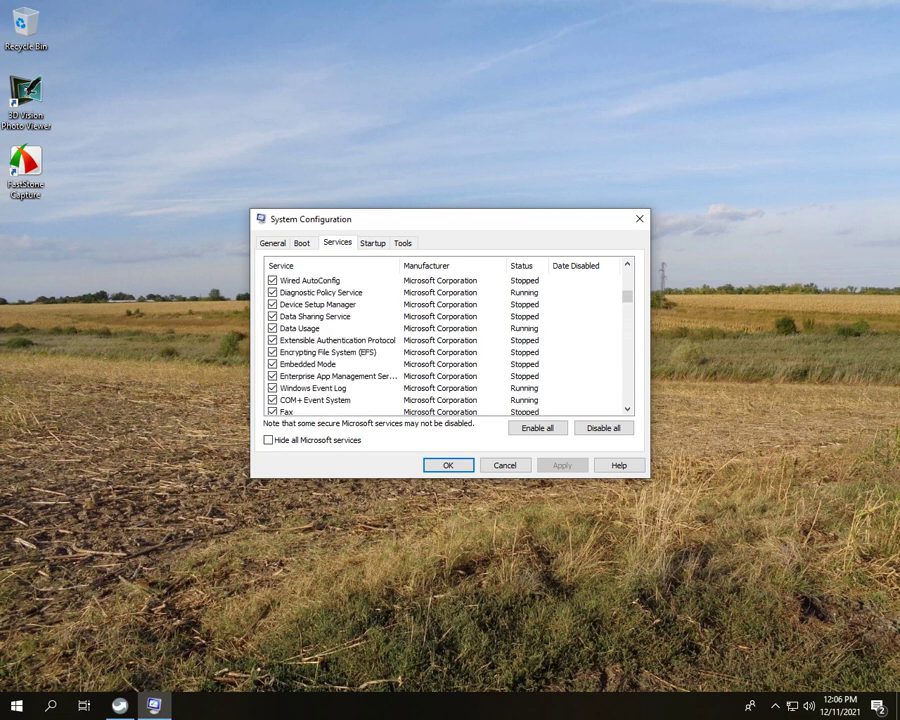
pyautogui.scroll(6, 445, 345)
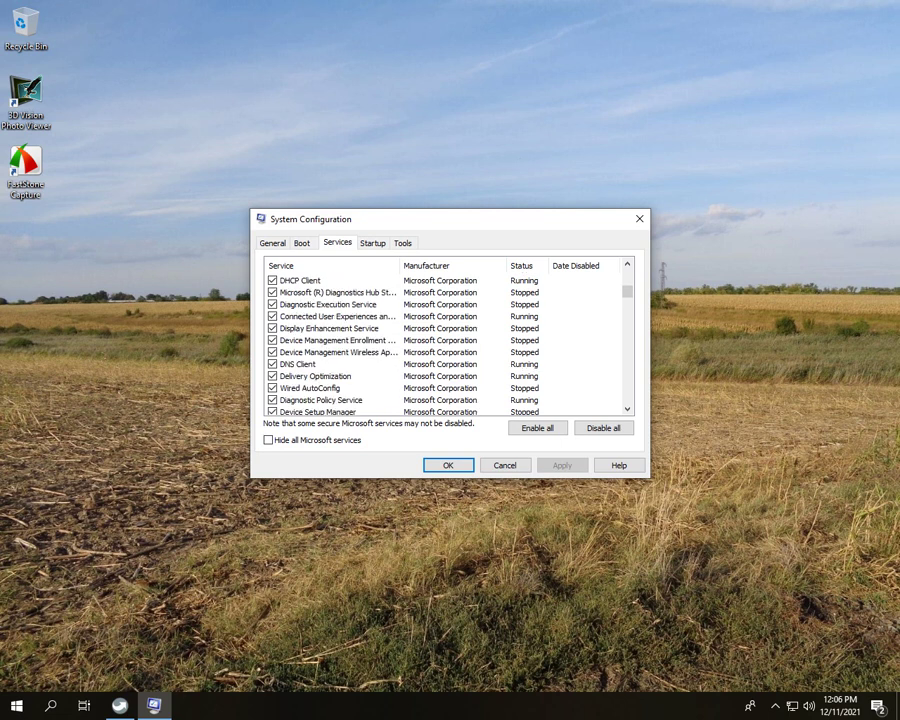
pyautogui.scroll(2, 445, 345)
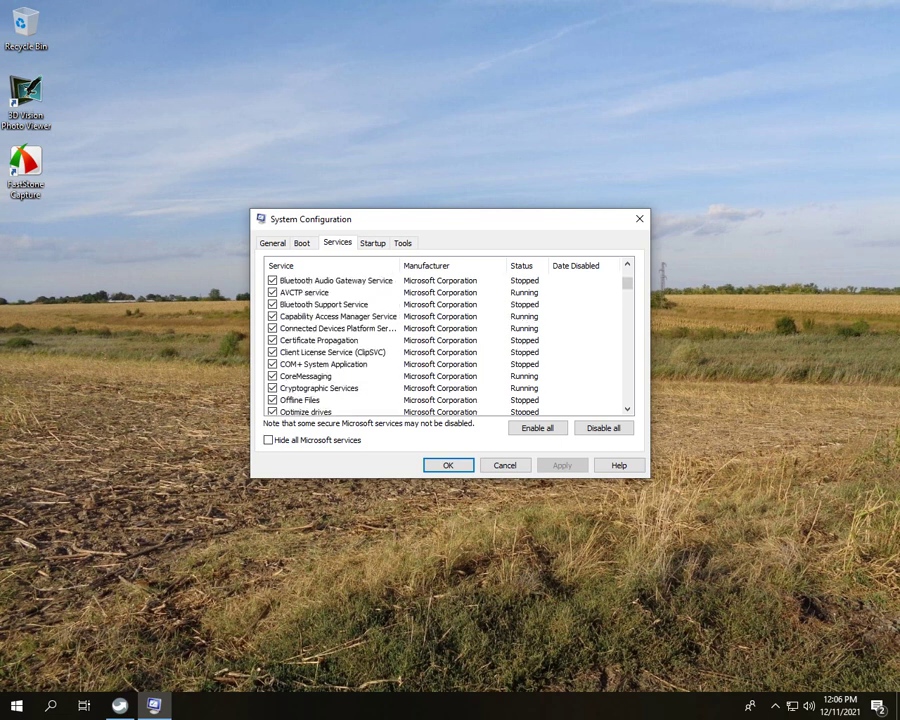
pyautogui.scroll(3, 445, 340)
pyautogui.scroll(-3, 445, 340)
pyautogui.click(300, 400)
pyautogui.press('Up')
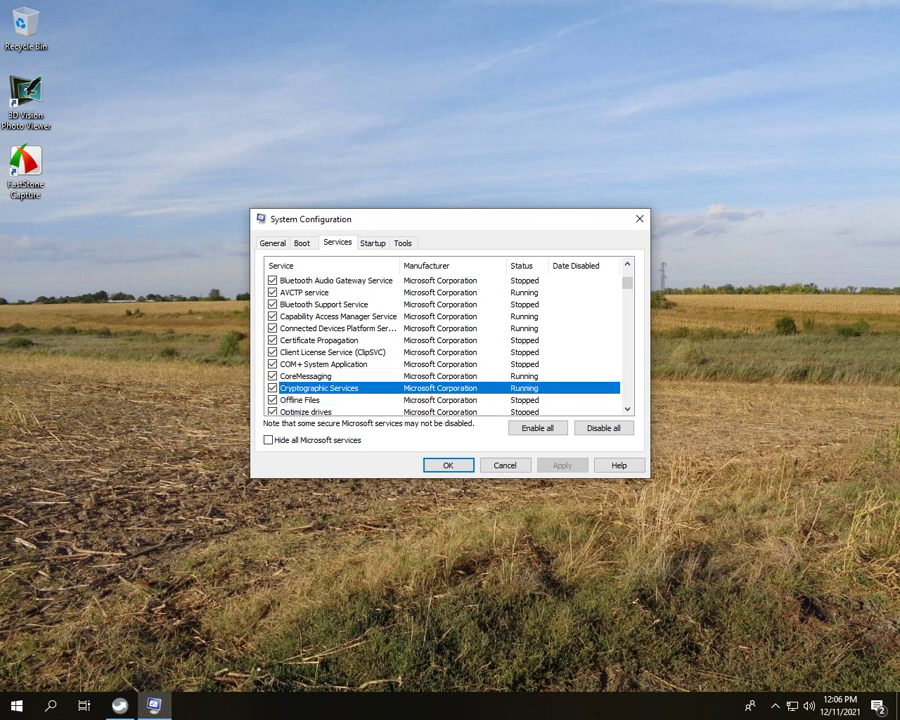
pyautogui.scroll(5, 445, 340)
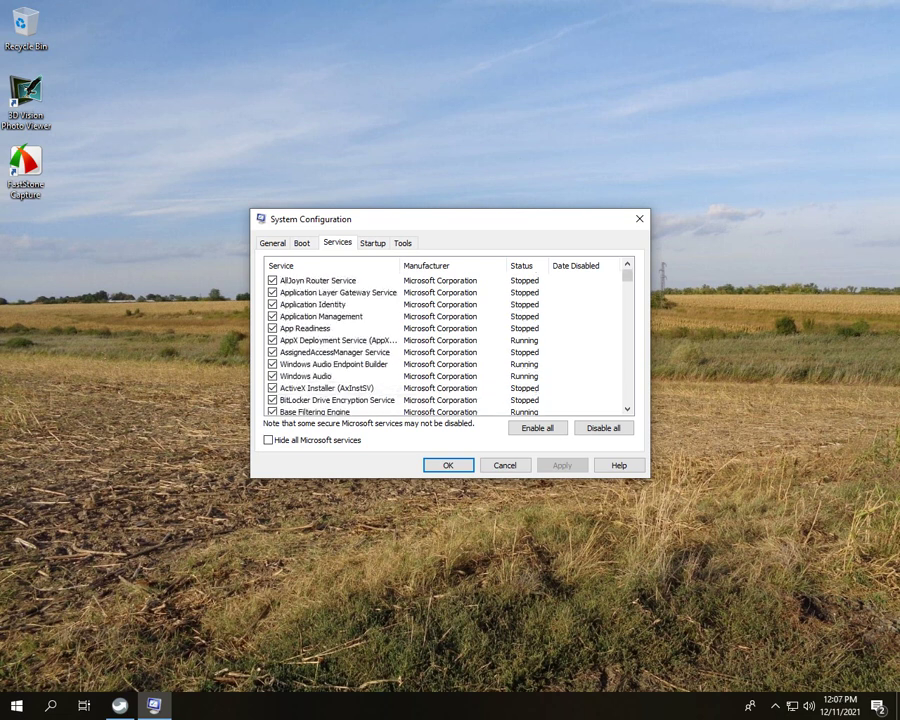
pyautogui.click(505, 465)
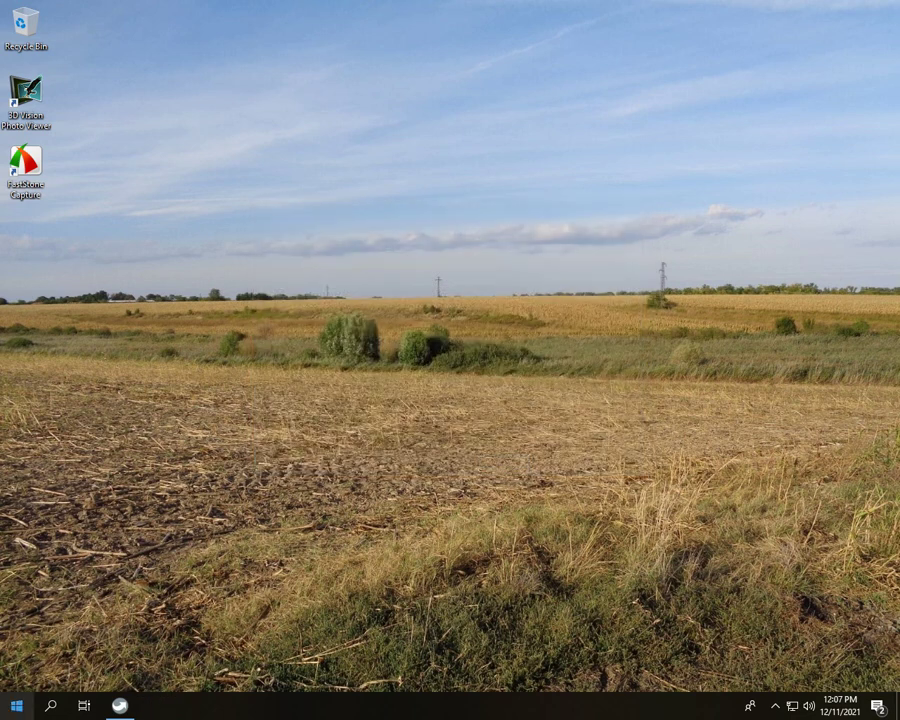
# - Search Windows for "internet" and open Internet Explorer
pyautogui.press('super')
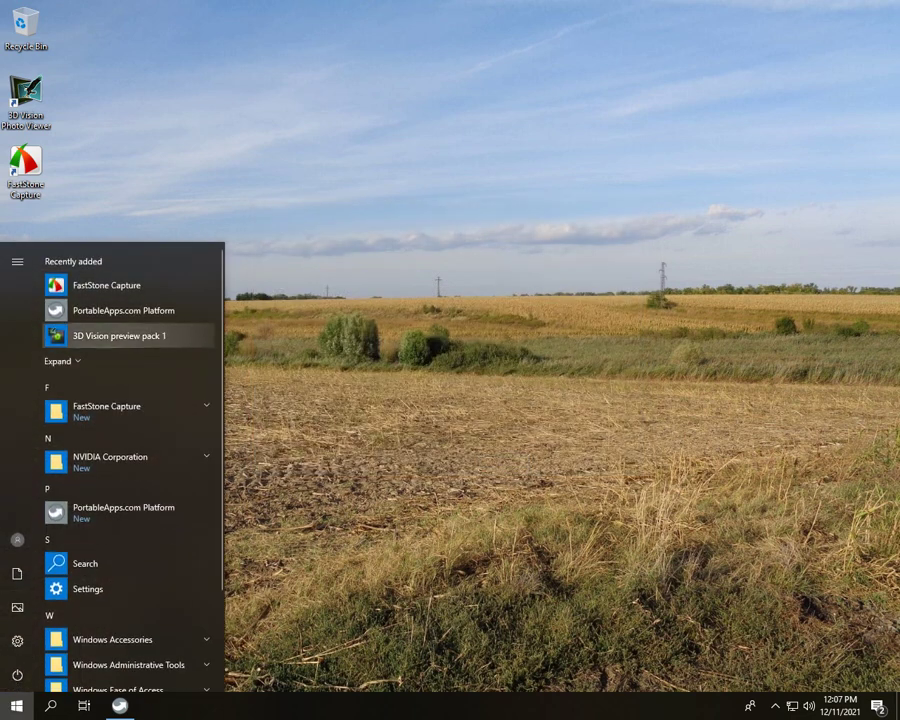
pyautogui.click(16, 706)
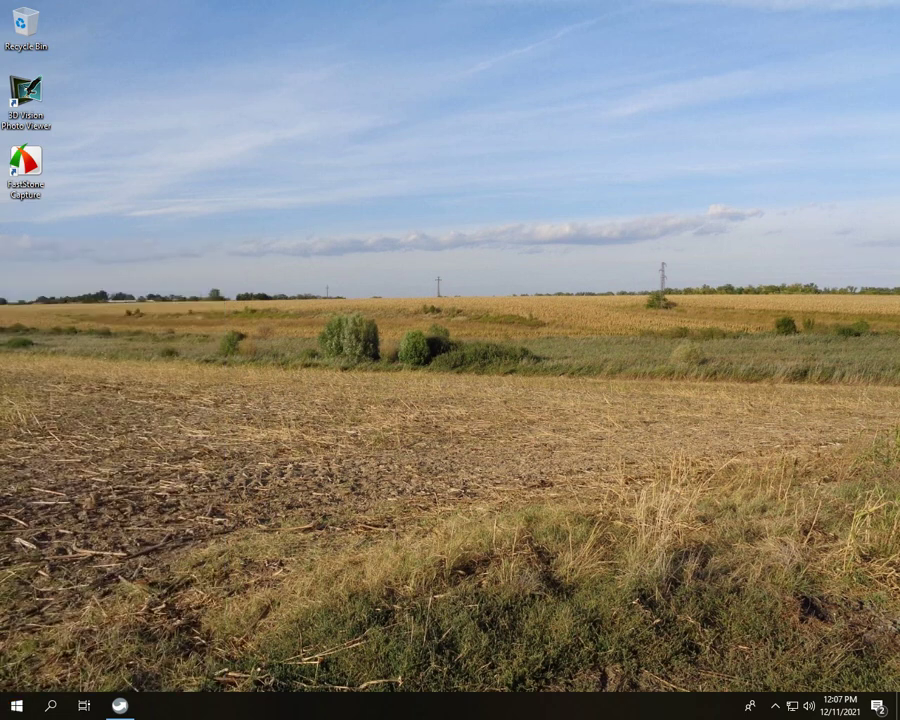
pyautogui.press('super+s')
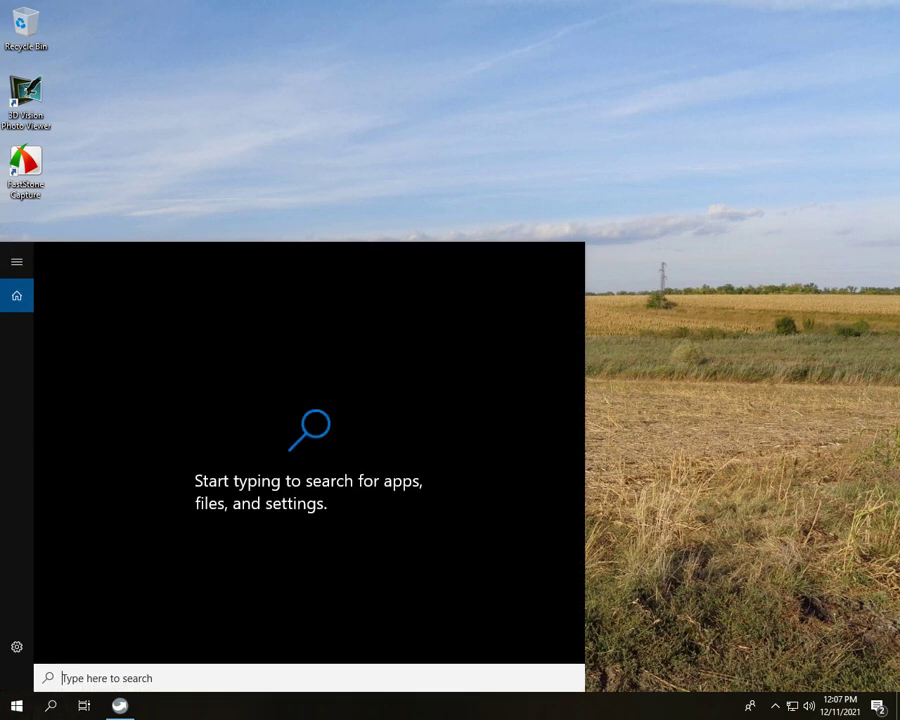
pyautogui.write('i')
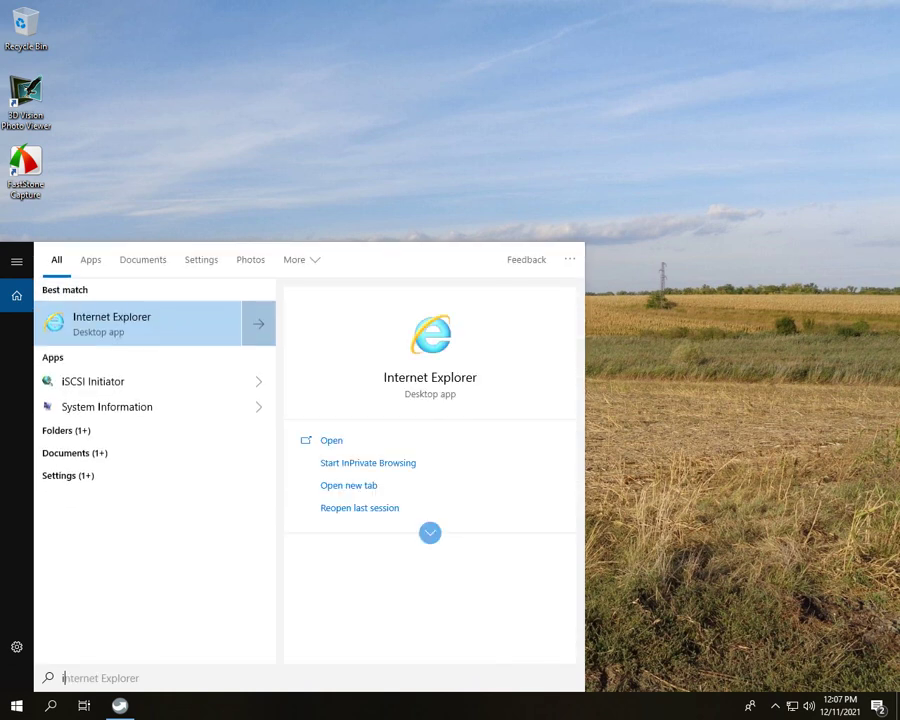
pyautogui.write('nternet')
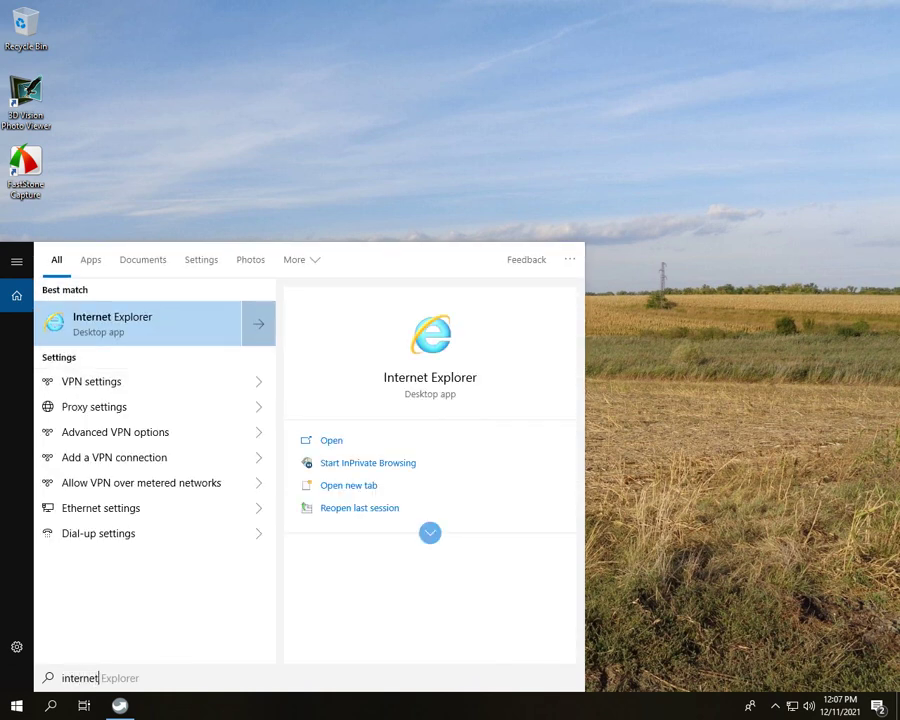
pyautogui.press('Return')
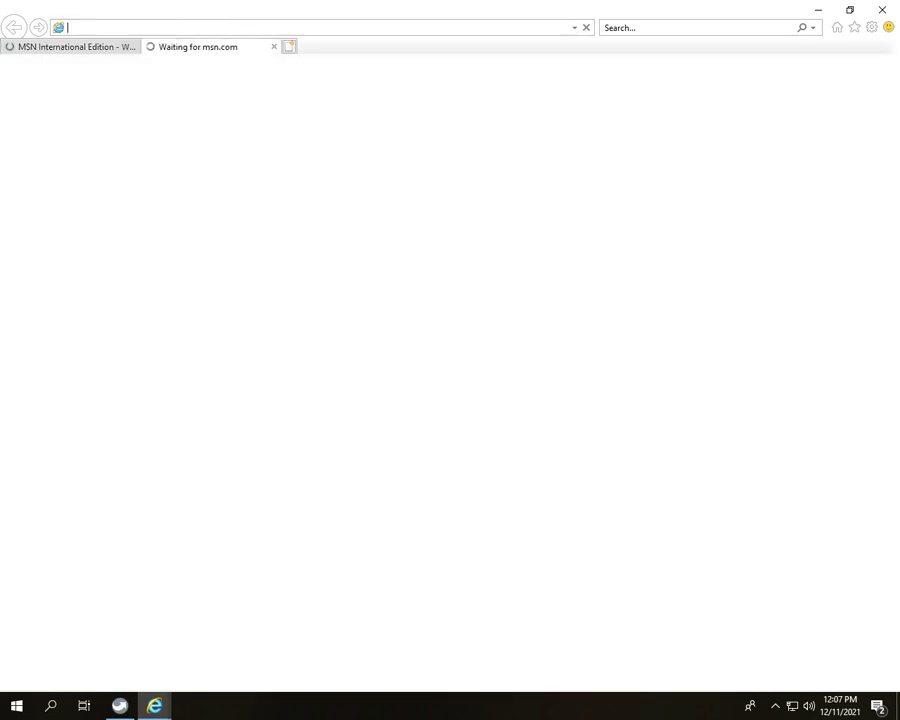
# - Search the web for "windows defender turn off registry file" and open the featured karlcomboy.com result
pyautogui.write('win')
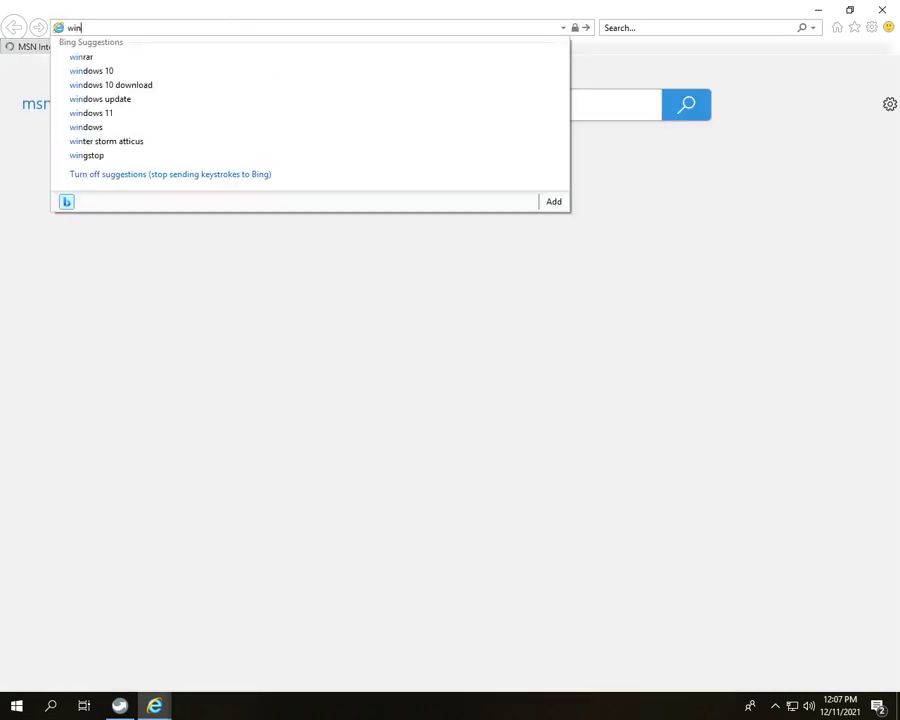
pyautogui.write('dow')
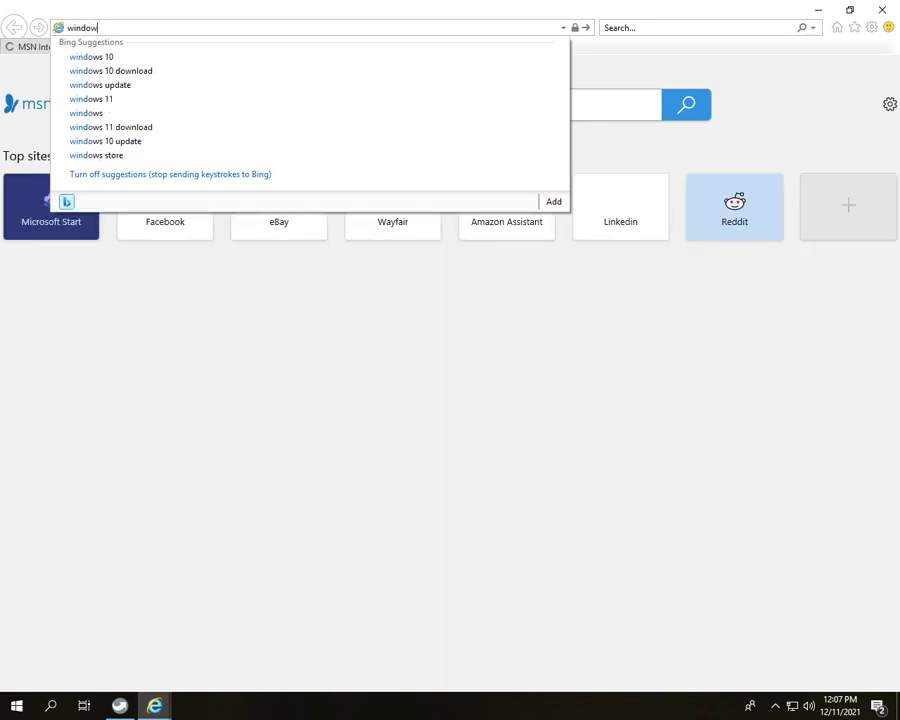
pyautogui.write('s de')
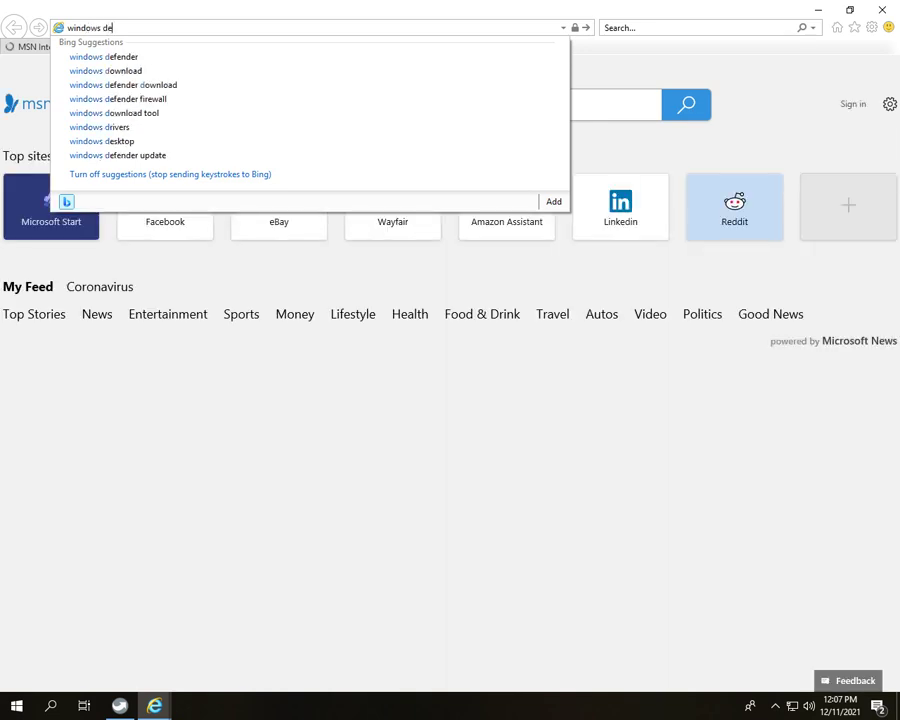
pyautogui.write('fender ')
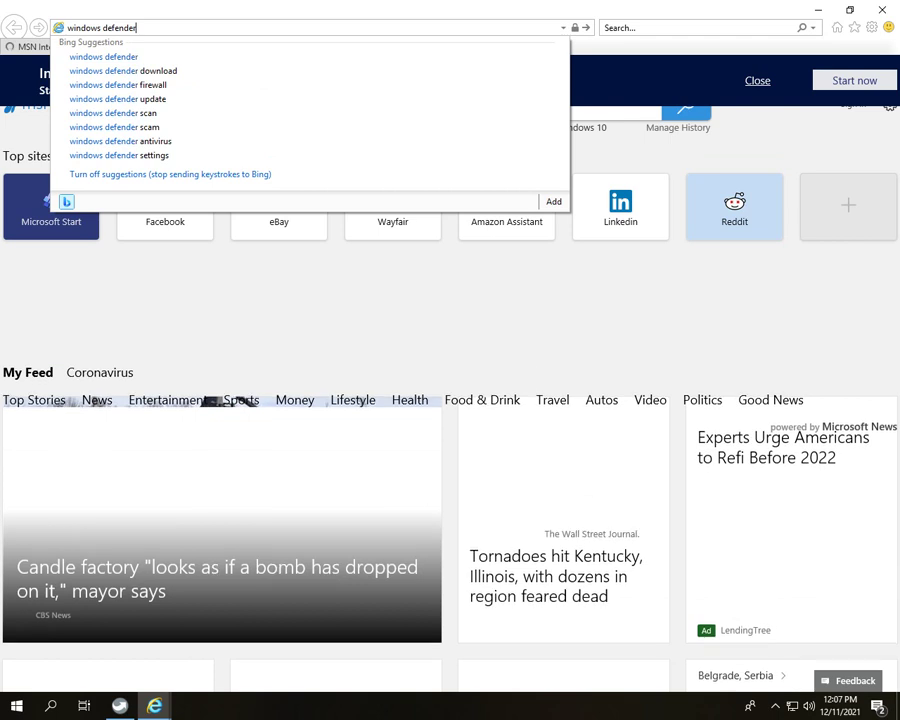
pyautogui.write('tur')
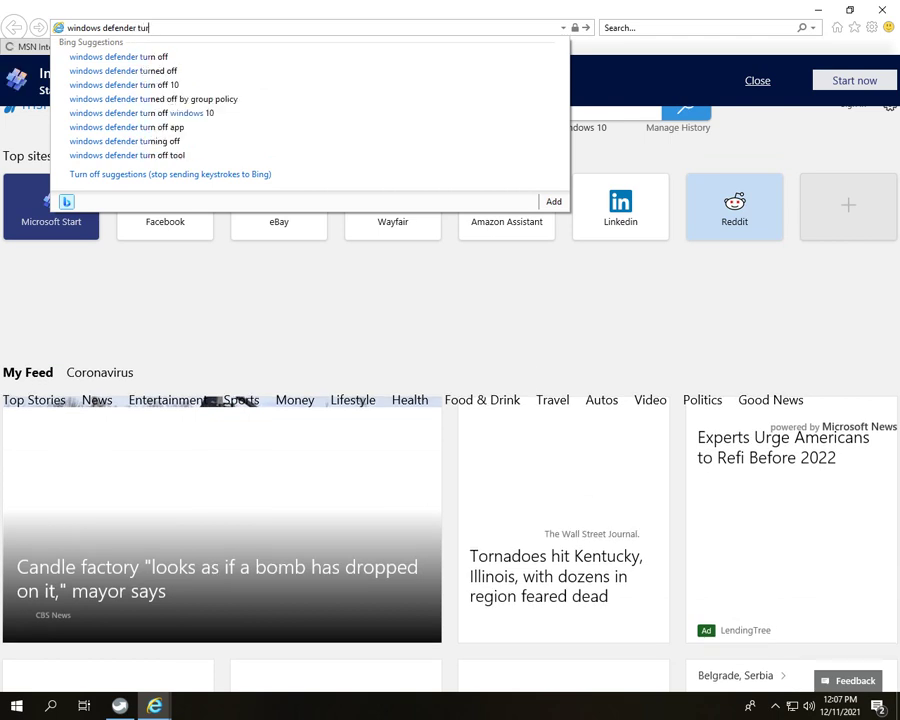
pyautogui.write('n o')
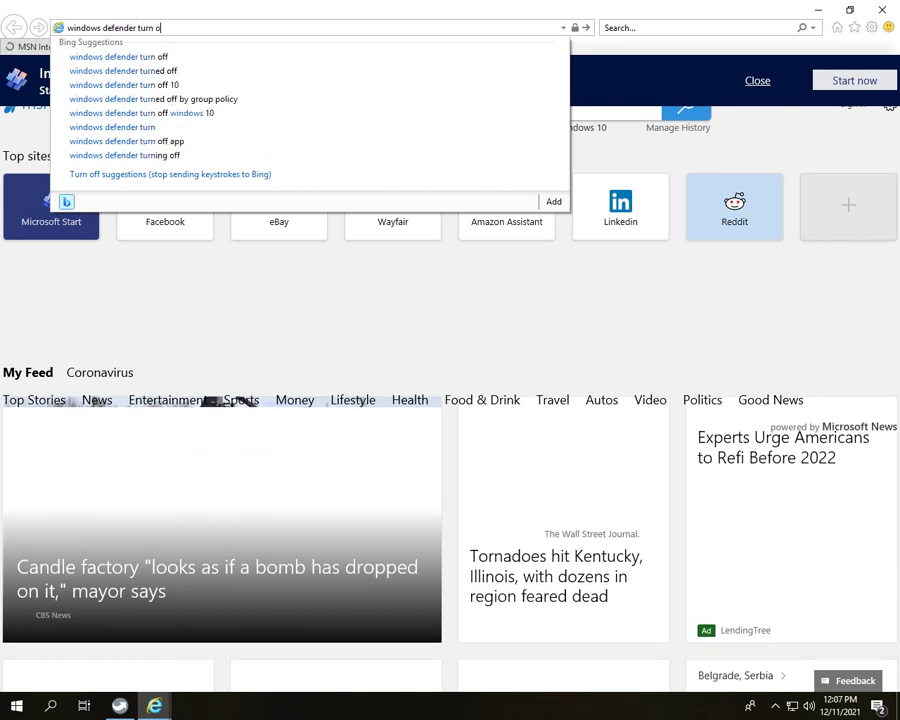
pyautogui.write('ff r')
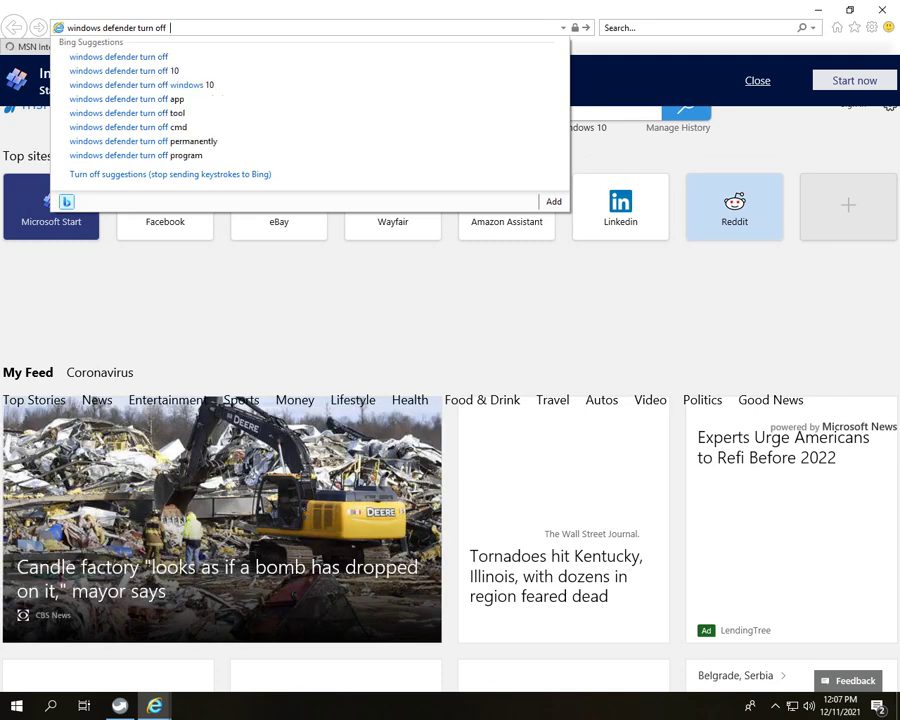
pyautogui.write('egistry')
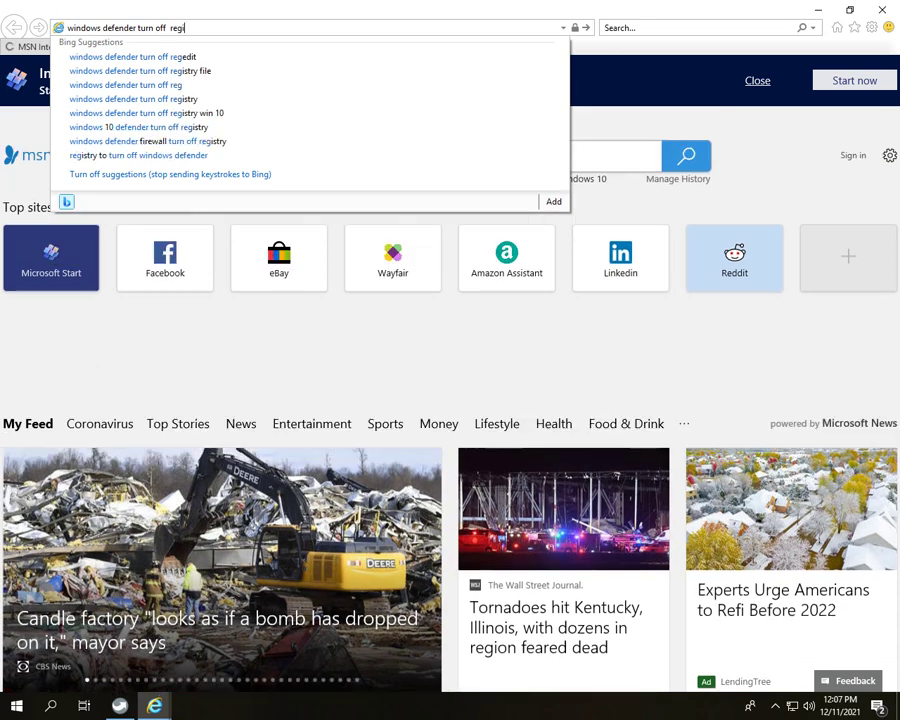
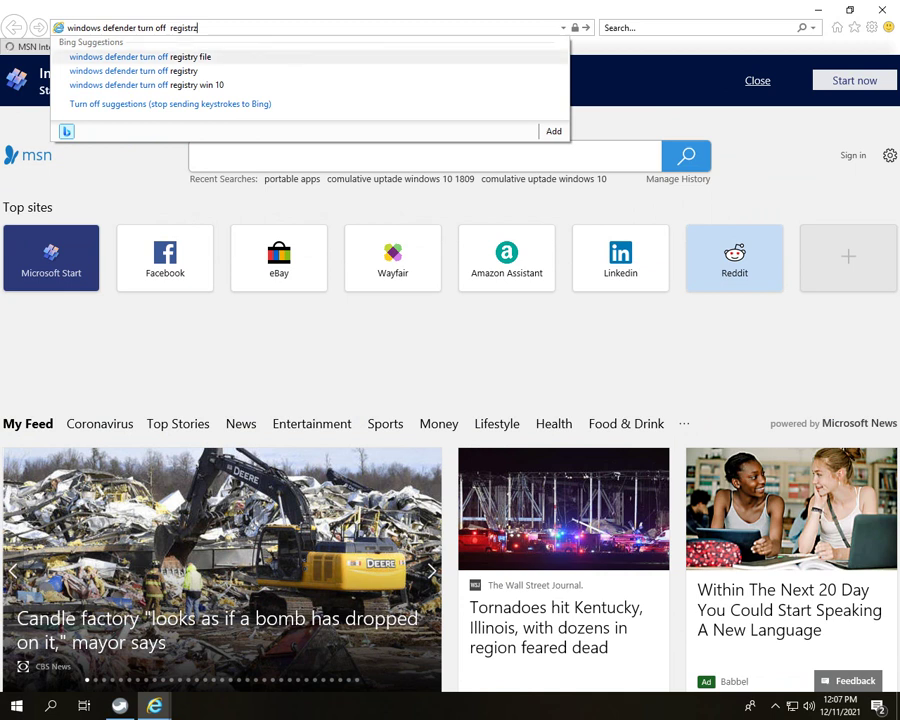
pyautogui.press('Down')
pyautogui.press('Return')
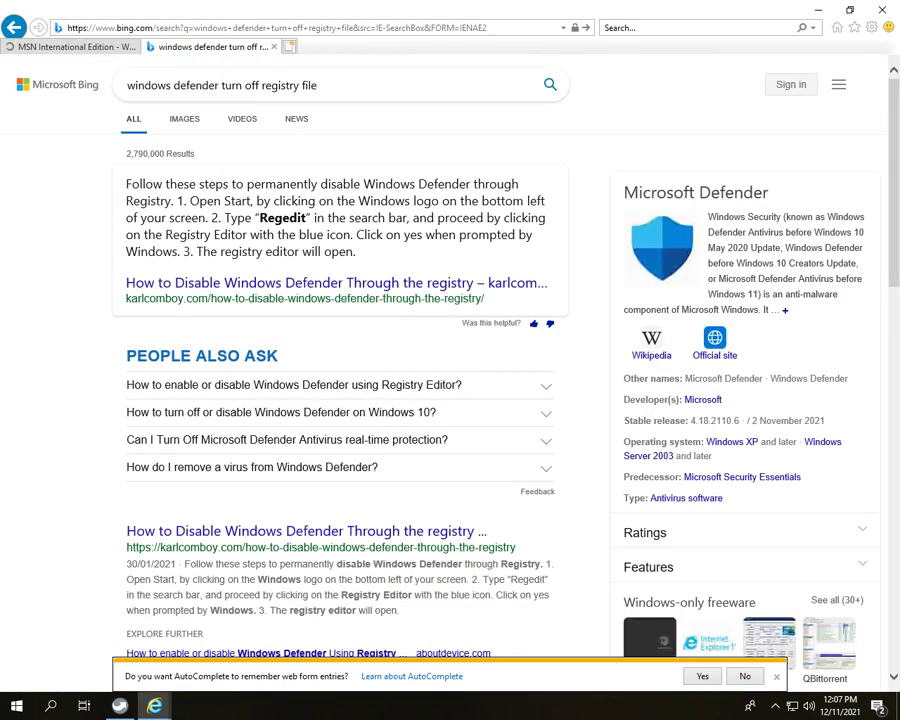
pyautogui.click(340, 283)
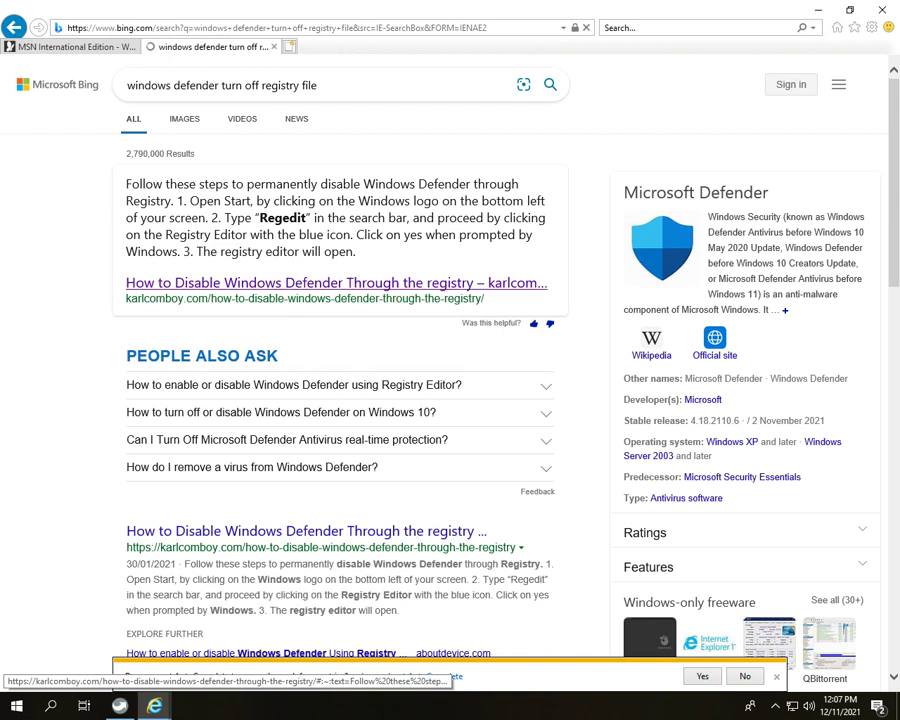
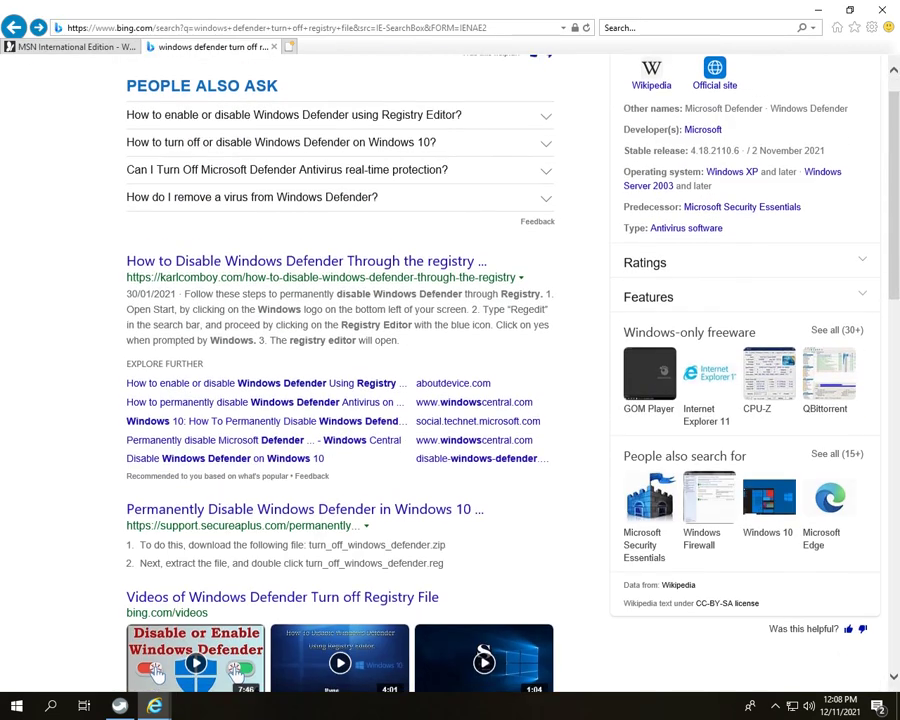
# - Open the aboutdevice.com search result on enabling or disabling Windows Defender using the registry, and read its first instructions
pyautogui.scroll(-4, 340, 370)
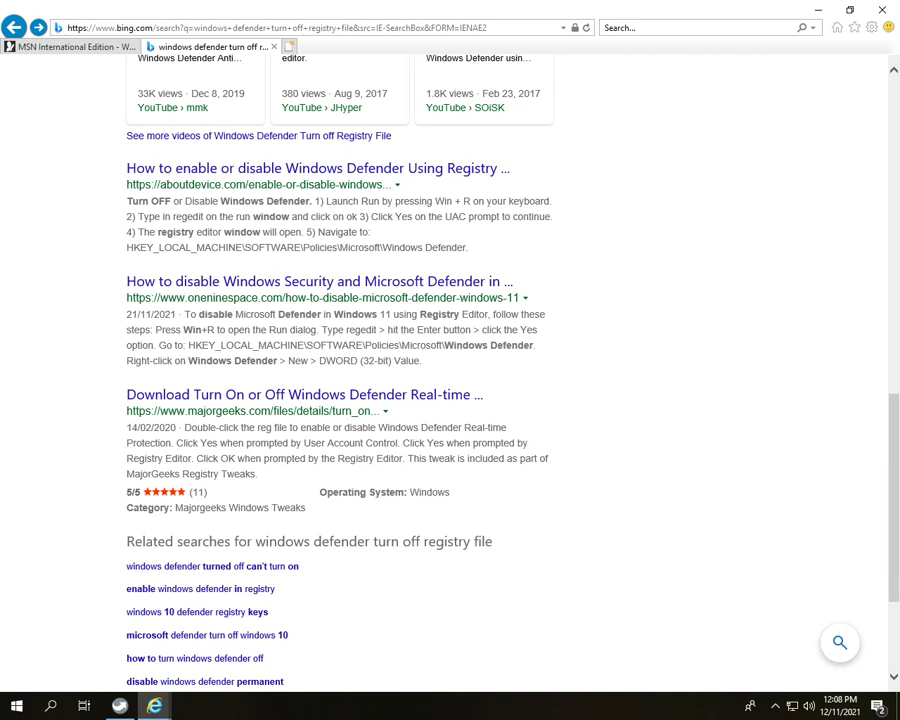
pyautogui.scroll(-2, 340, 370)
pyautogui.scroll(2, 340, 370)
pyautogui.scroll(1, 210, 660)
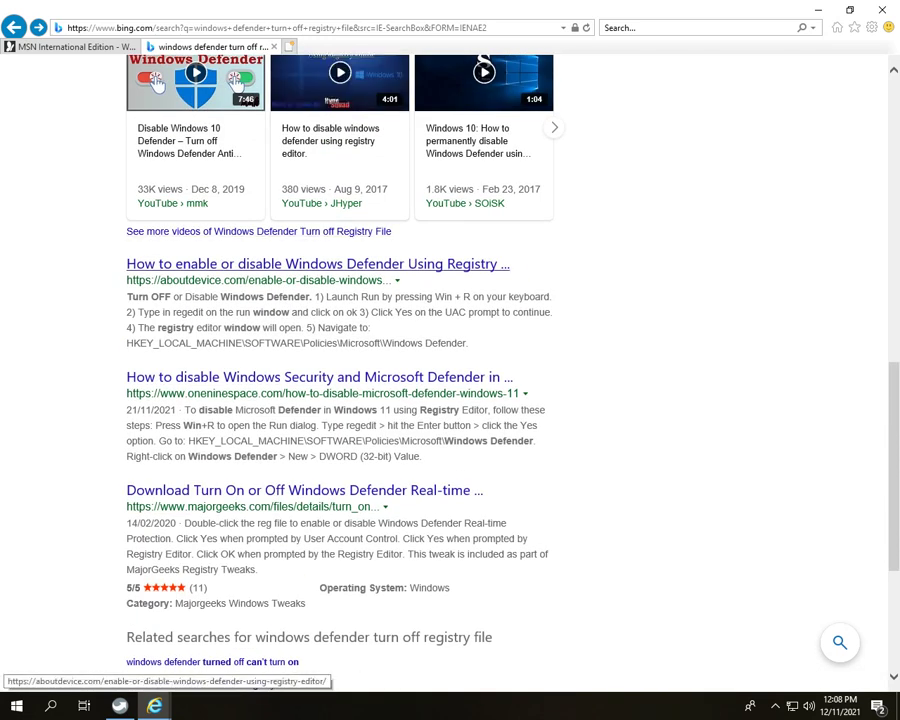
pyautogui.click(318, 264)
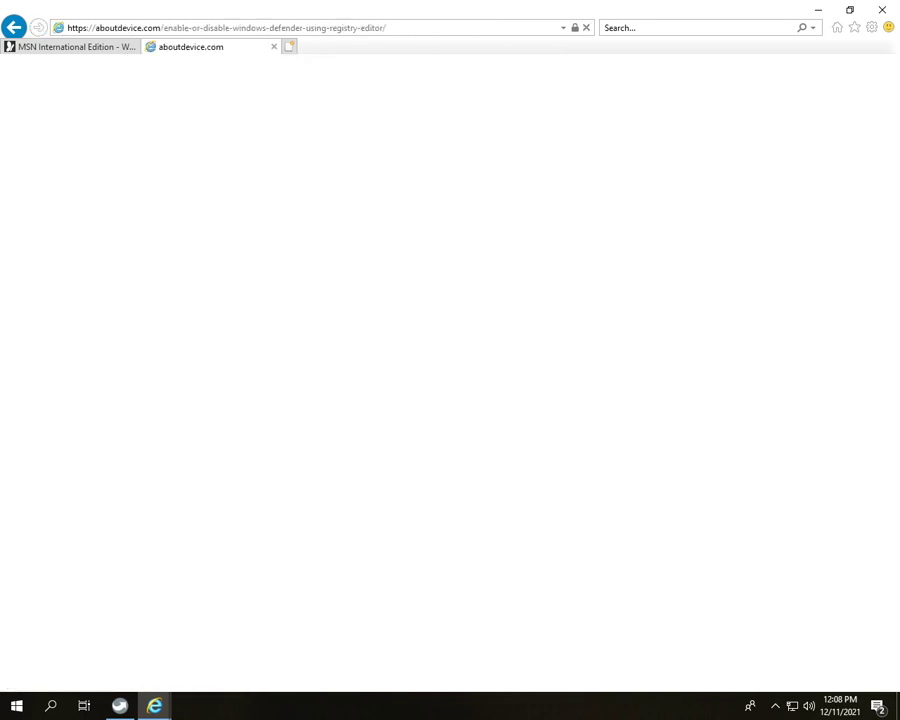
pyautogui.scroll(-5, 450, 400)
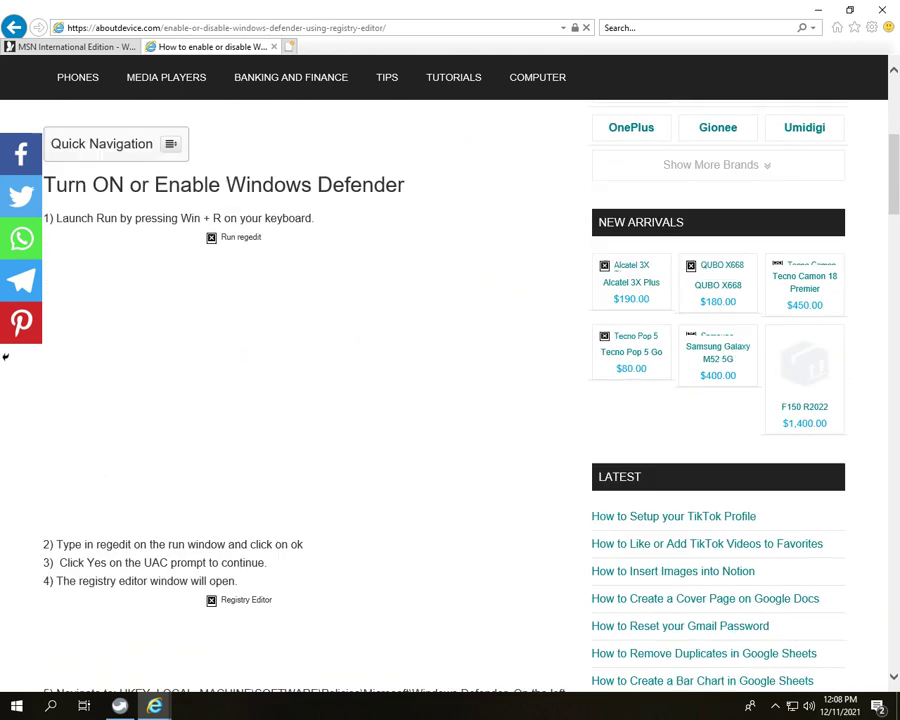
pyautogui.scroll(-3, 450, 400)
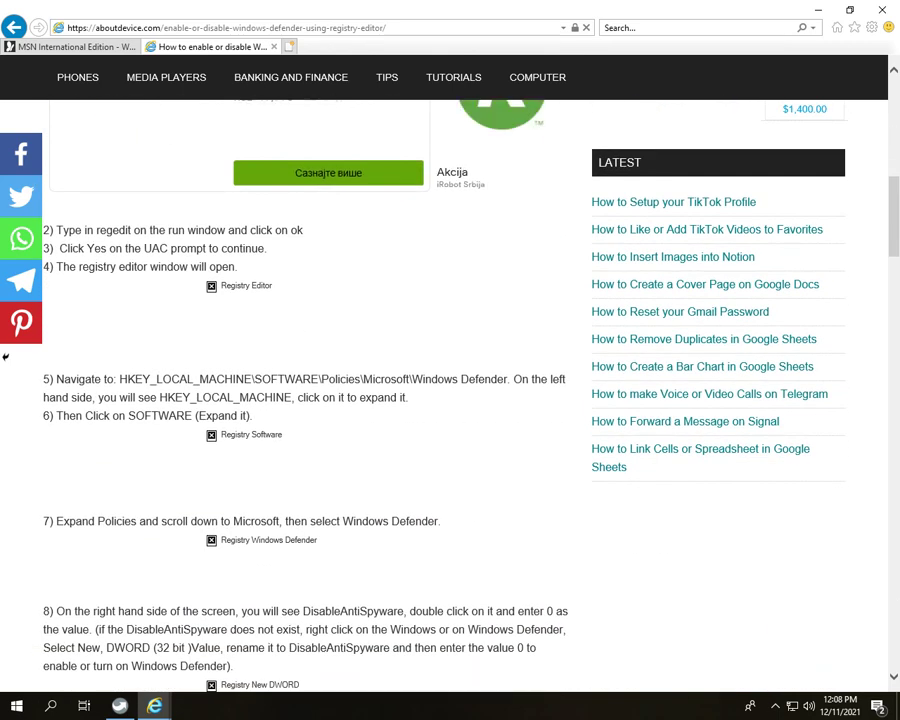
pyautogui.scroll(3, 450, 400)
pyautogui.scroll(3, 450, 400)
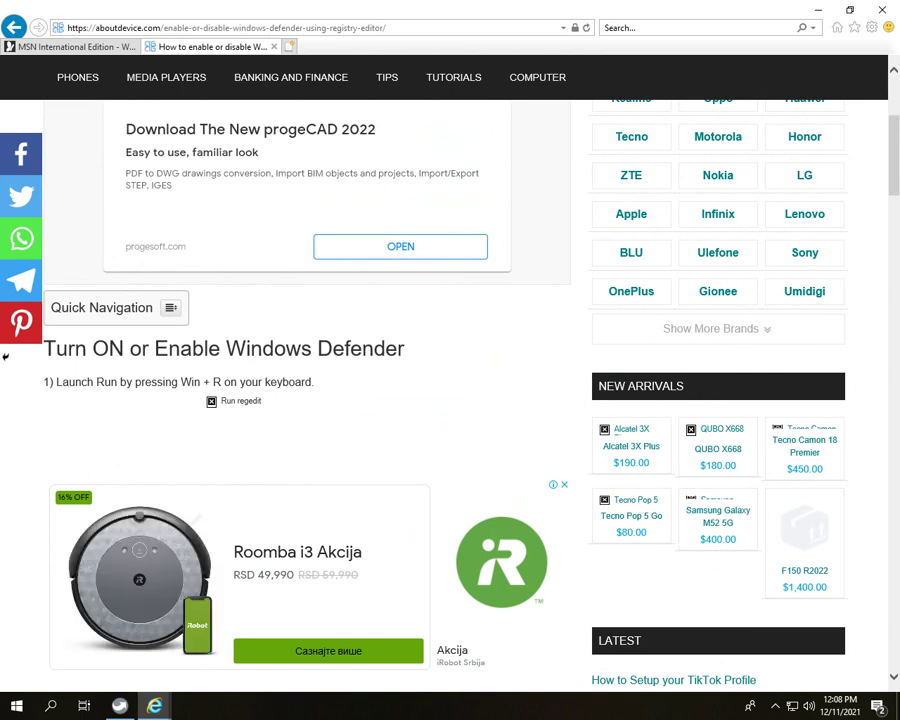
pyautogui.scroll(-1, 450, 400)
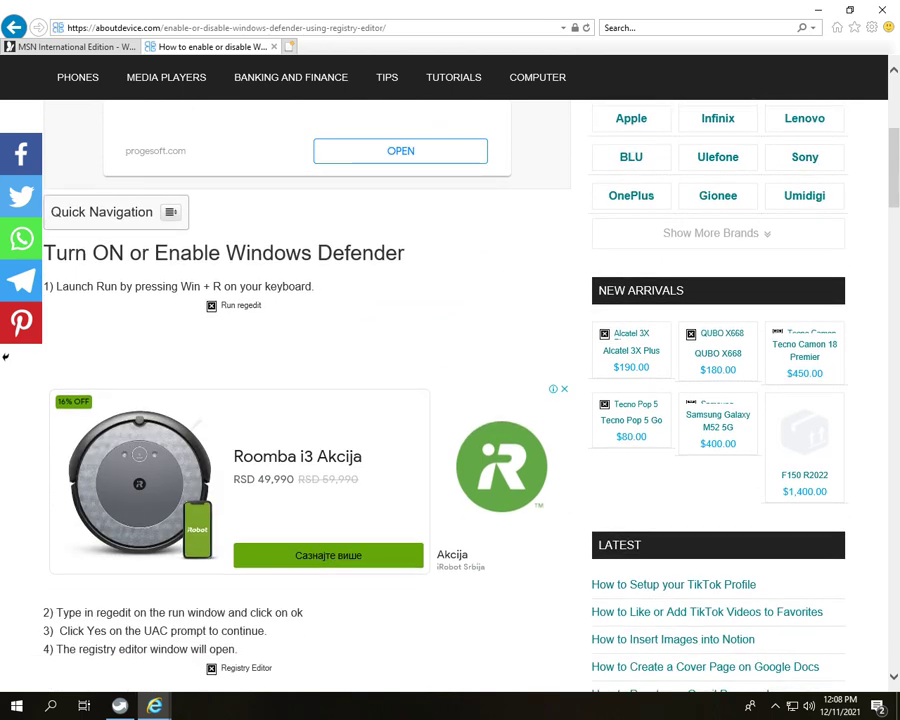
# - Run regedit to open Registry Editor, and move its window so the article's registry path stays readable
pyautogui.press('super+r')
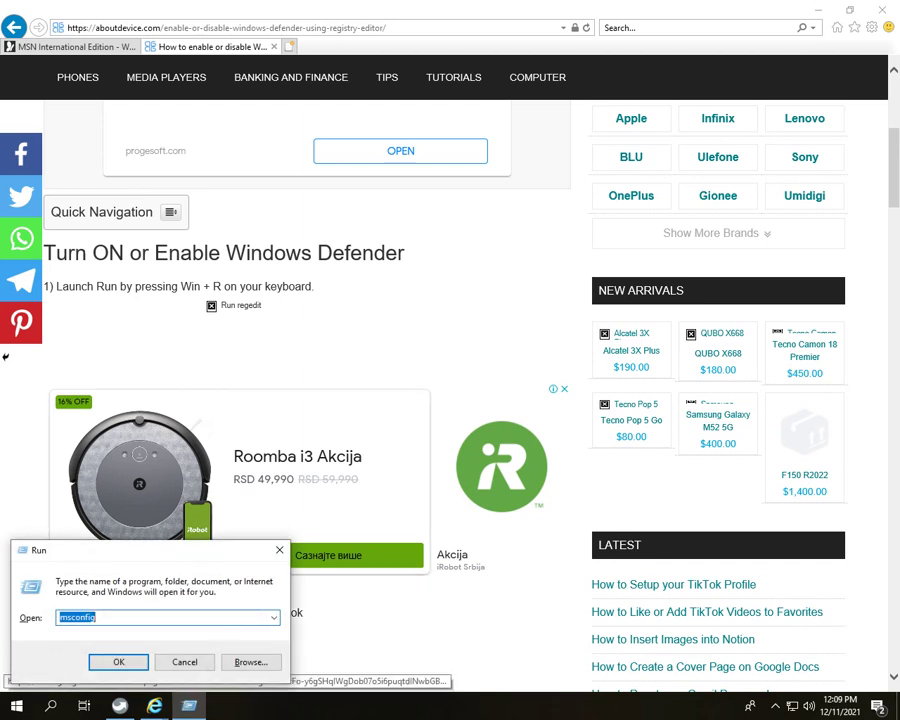
pyautogui.moveTo(150, 550); pyautogui.dragTo(348, 297)
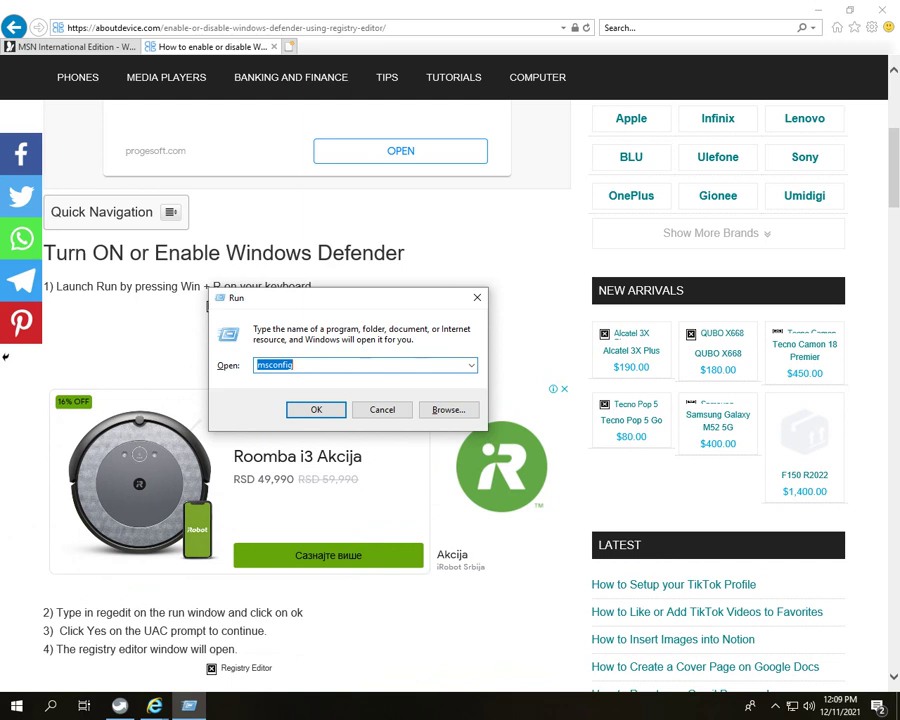
pyautogui.press('BackSpace')
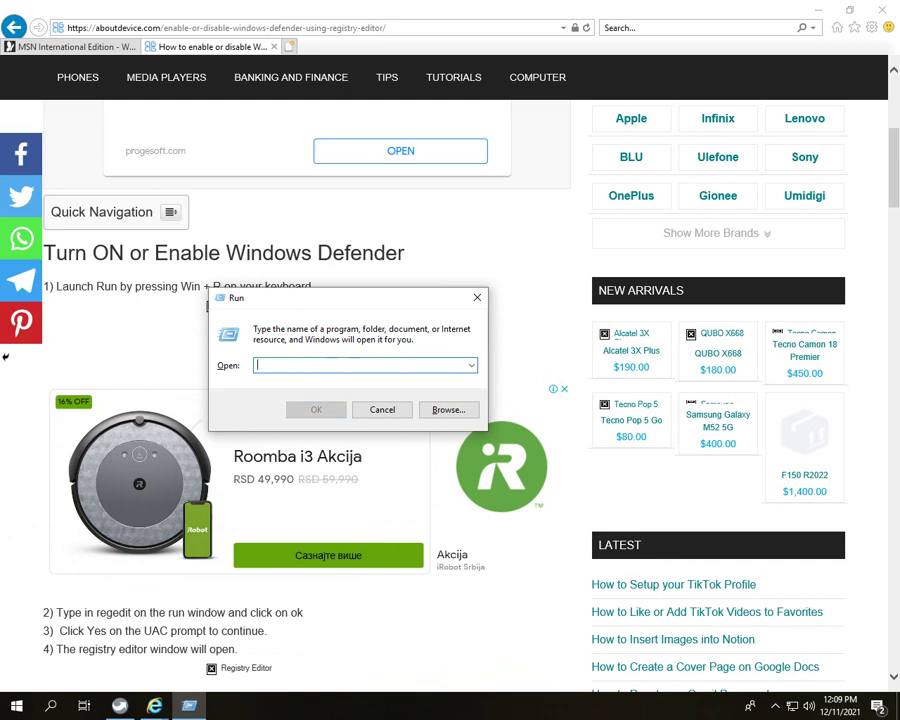
pyautogui.write('re')
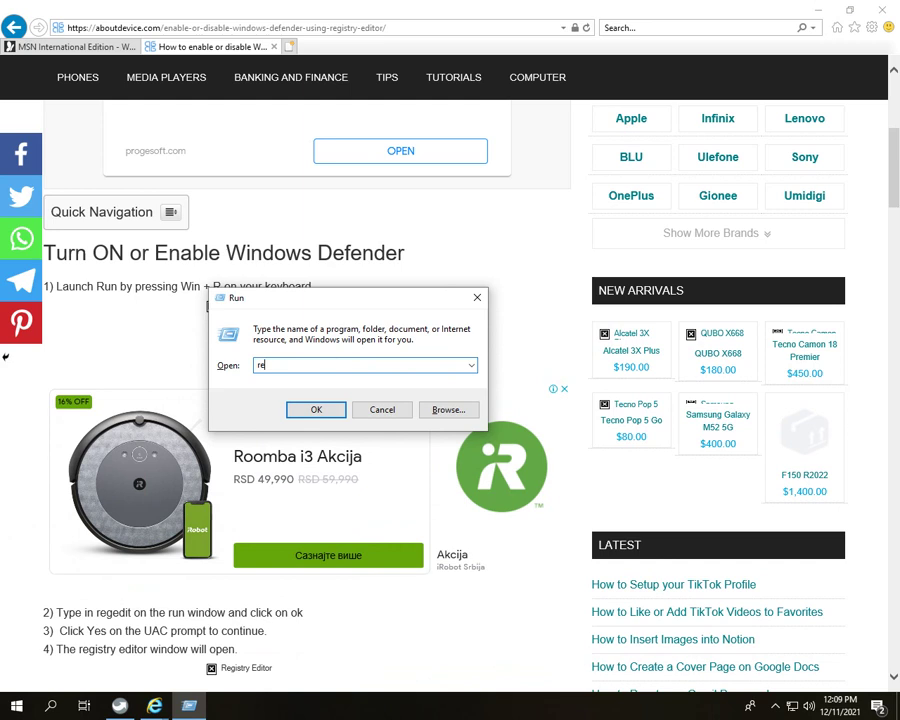
pyautogui.write('gedit')
pyautogui.press('Return')
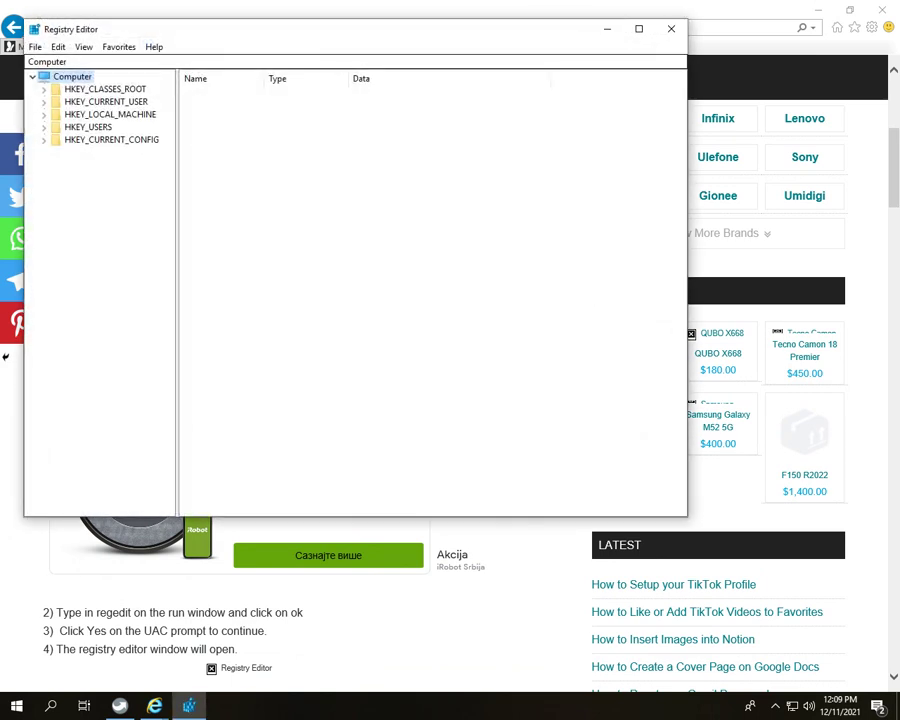
pyautogui.moveTo(280, 29); pyautogui.dragTo(480, 12)
pyautogui.scroll(-2, 150, 320)
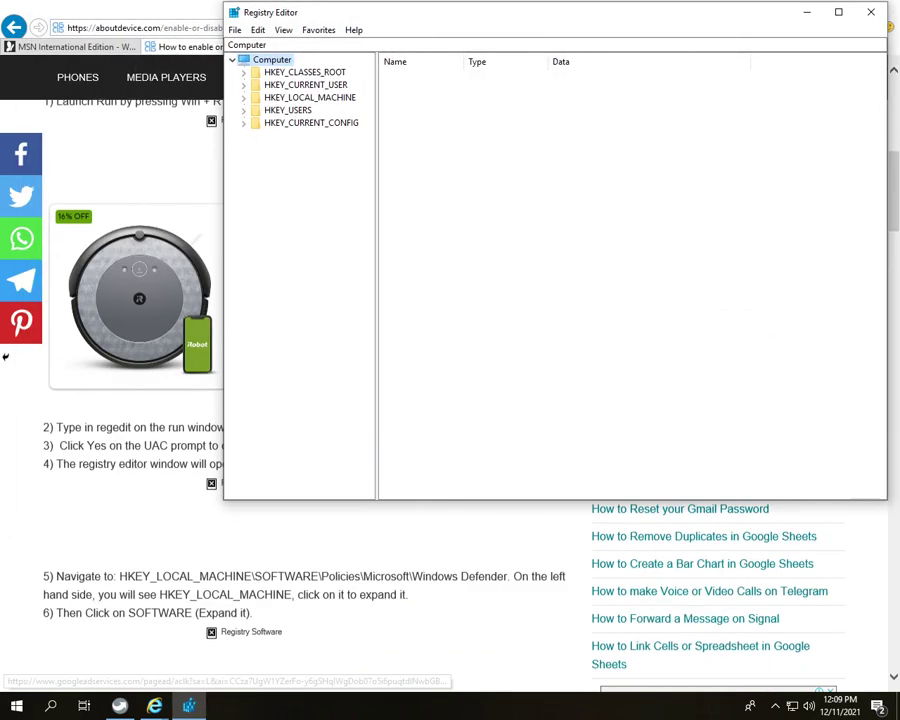
pyautogui.scroll(-1, 140, 262)
pyautogui.scroll(2, 140, 262)
pyautogui.scroll(-1, 140, 262)
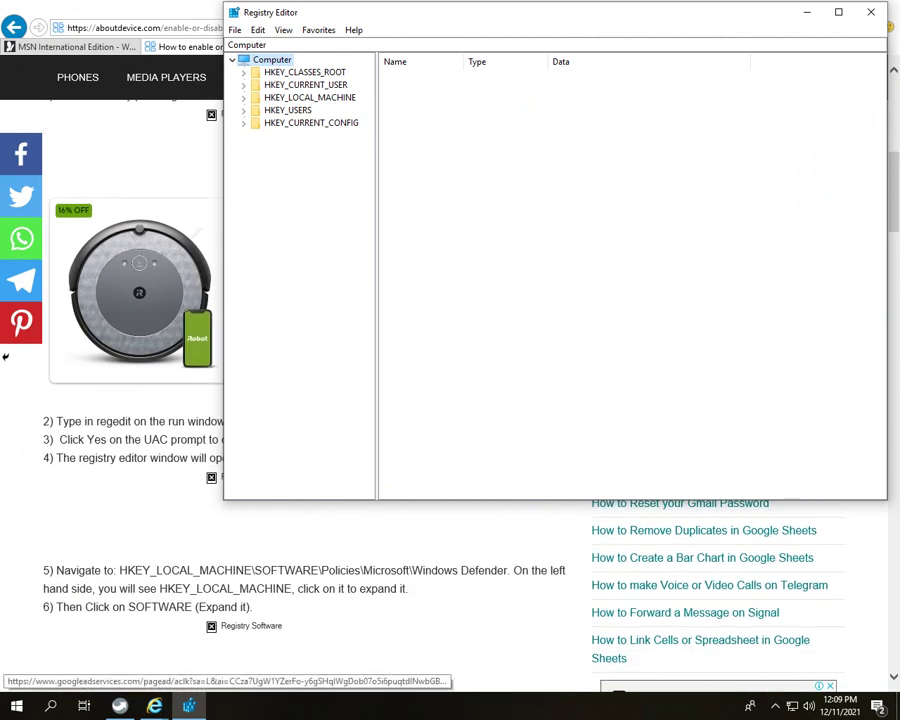
# - Navigate the registry to HKEY_LOCAL_MACHINE\SOFTWARE\Policies\Microsoft\Windows Defender and select that key
pyautogui.click(244, 98)
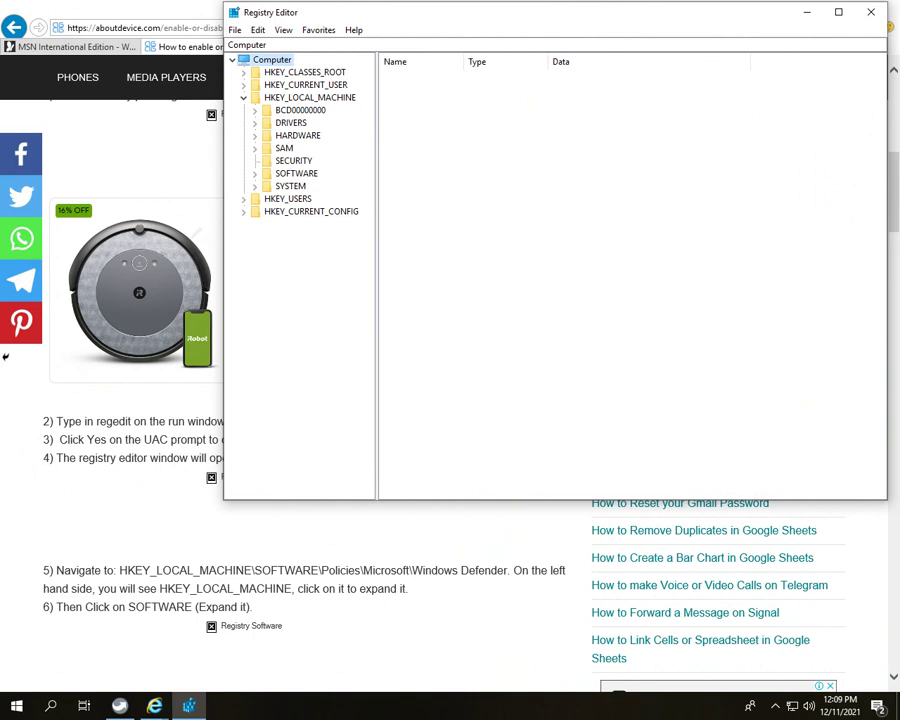
pyautogui.click(254, 173)
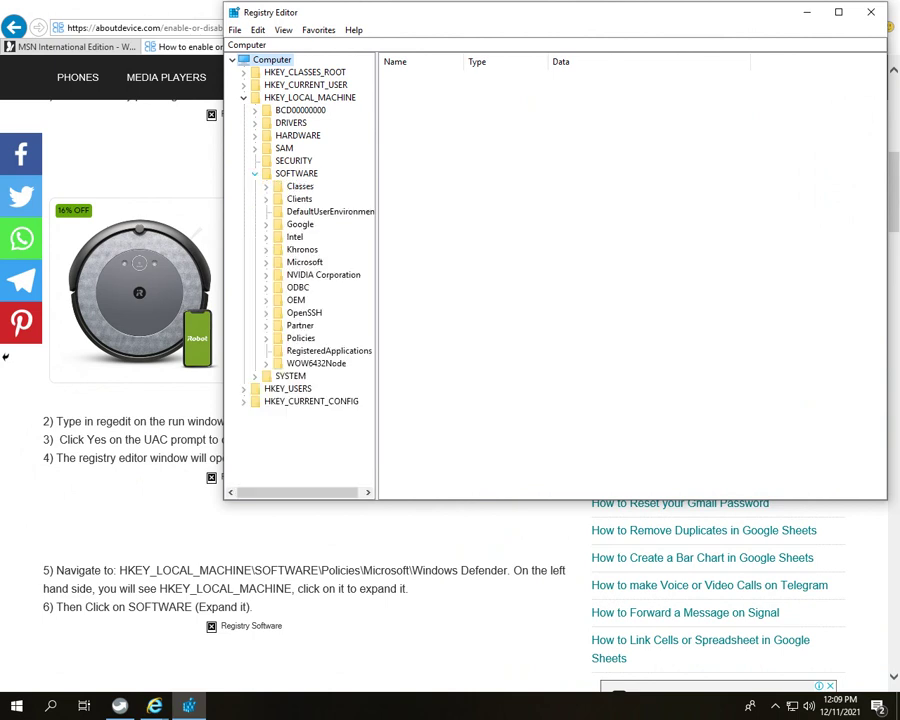
pyautogui.click(297, 338)
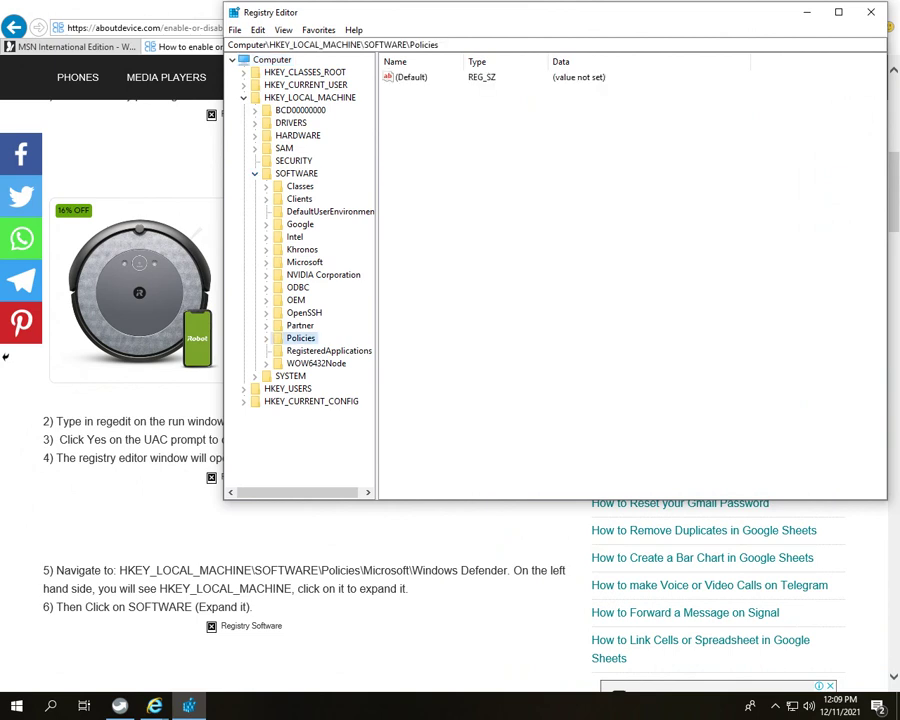
pyautogui.click(266, 338)
pyautogui.click(315, 351)
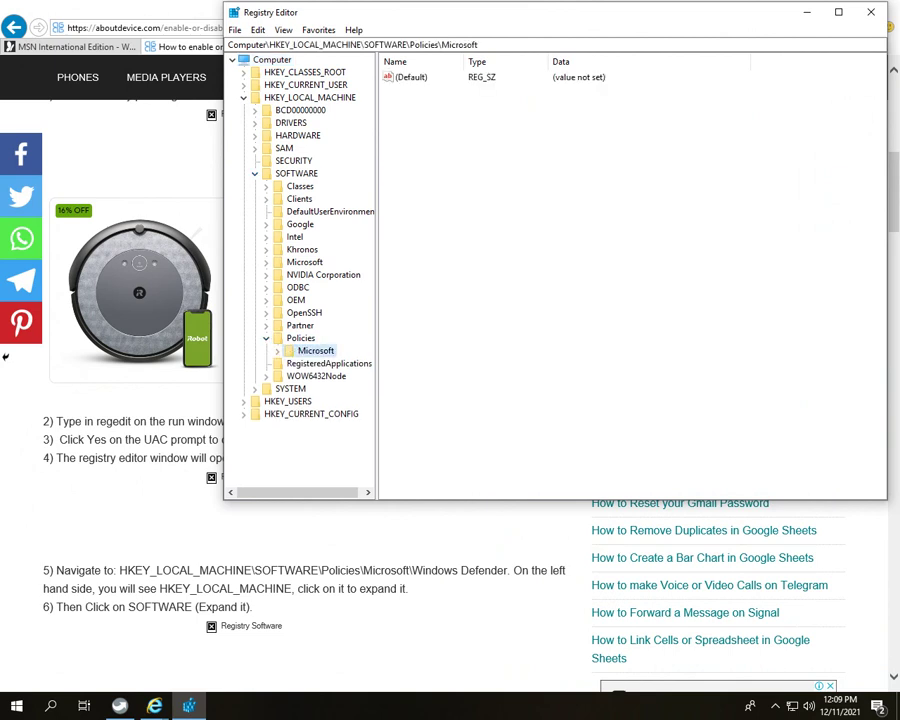
pyautogui.click(277, 351)
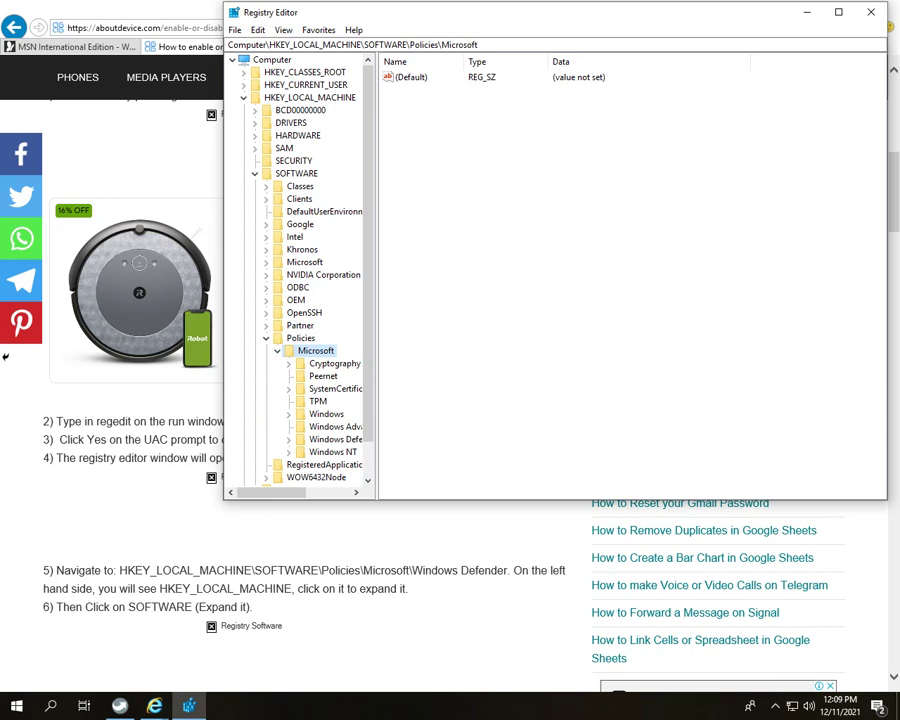
pyautogui.click(333, 452)
pyautogui.click(335, 439)
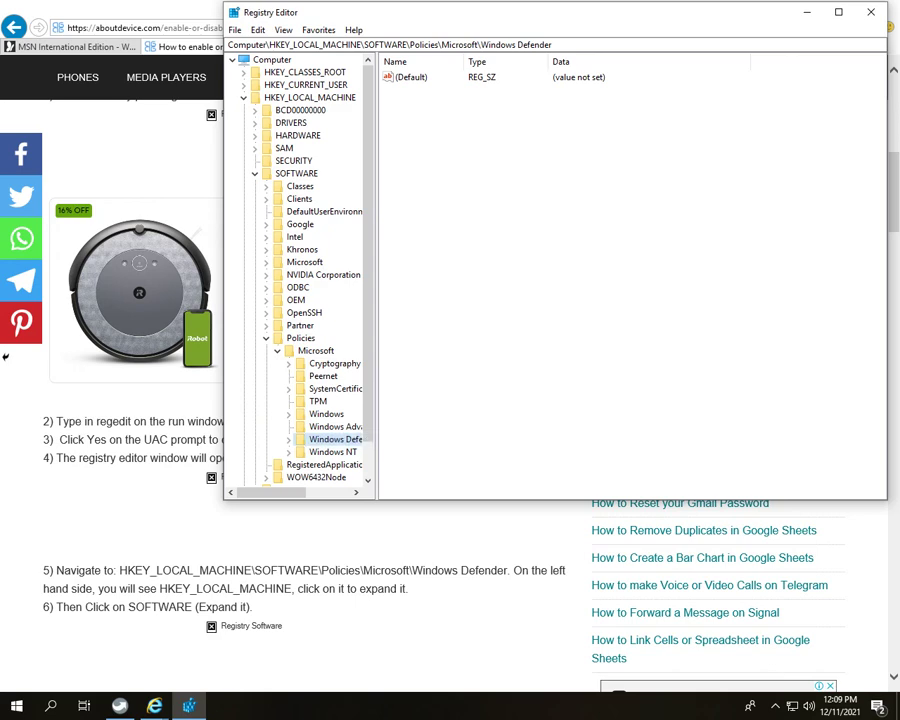
# - Return to the web article and read the DisableAntiSpyware instructions and the section on turning off Windows Defender
pyautogui.click(330, 540)
pyautogui.scroll(-3, 330, 540)
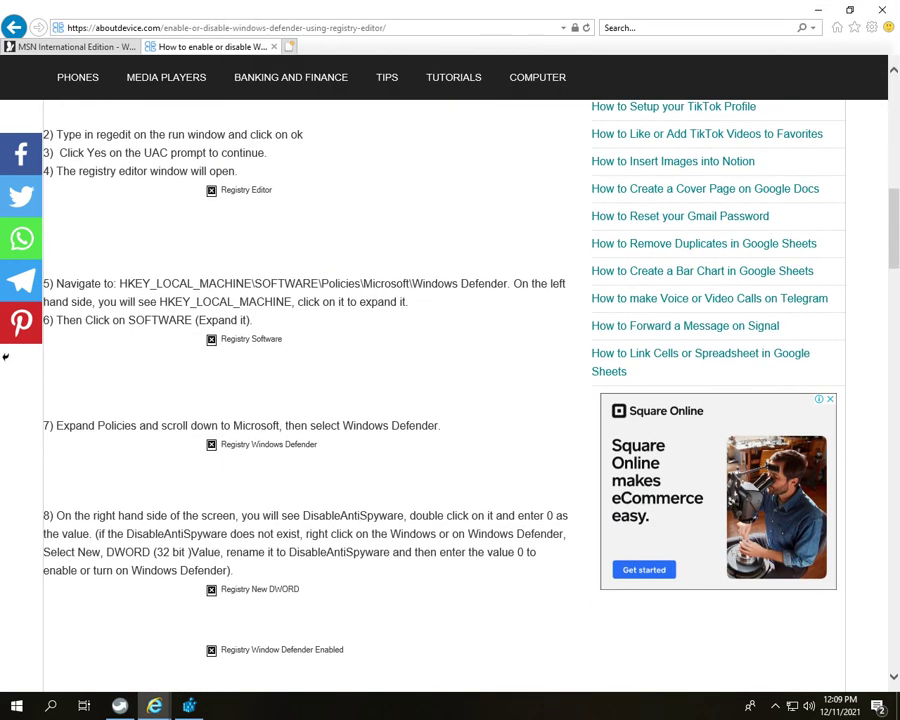
pyautogui.scroll(-2, 450, 400)
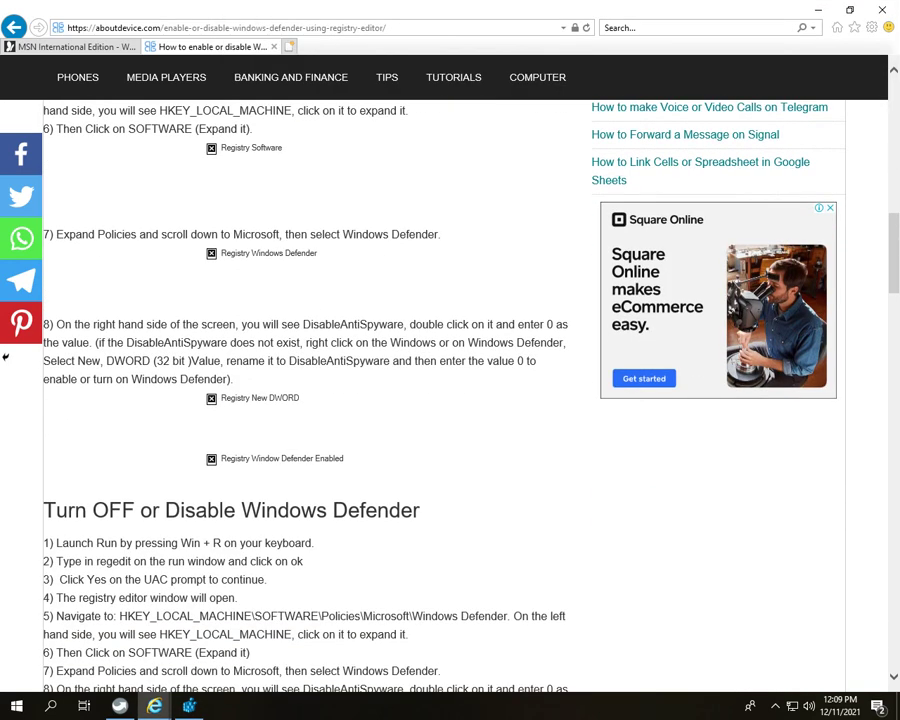
pyautogui.scroll(-2, 450, 400)
pyautogui.scroll(2, 450, 400)
pyautogui.scroll(-2, 5, 357)
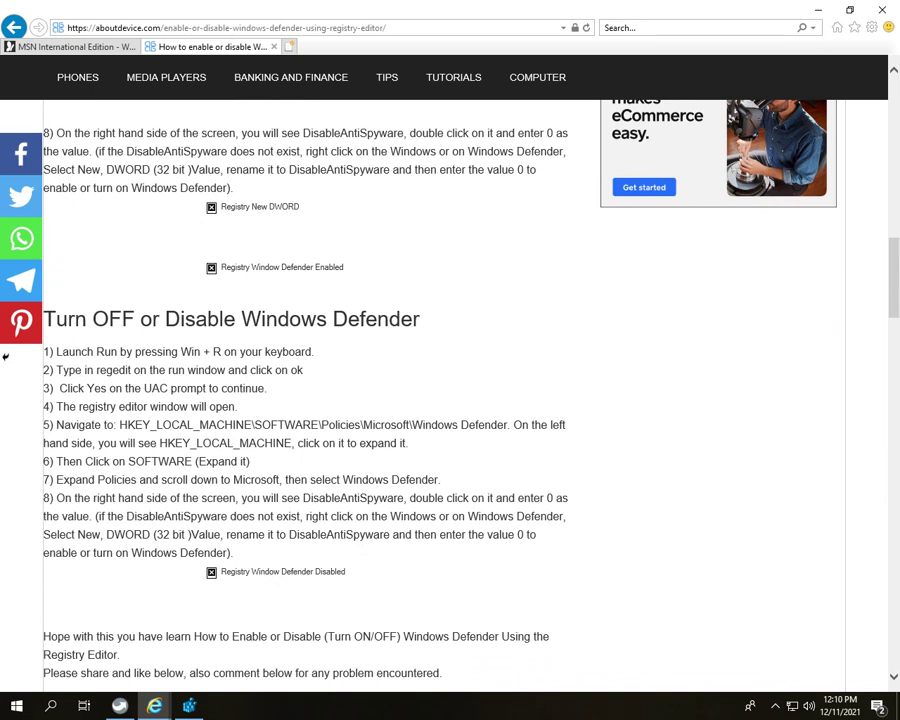
# - Read on to the article's first reader comments and switch back to Registry Editor
pyautogui.scroll(-7, 5, 357)
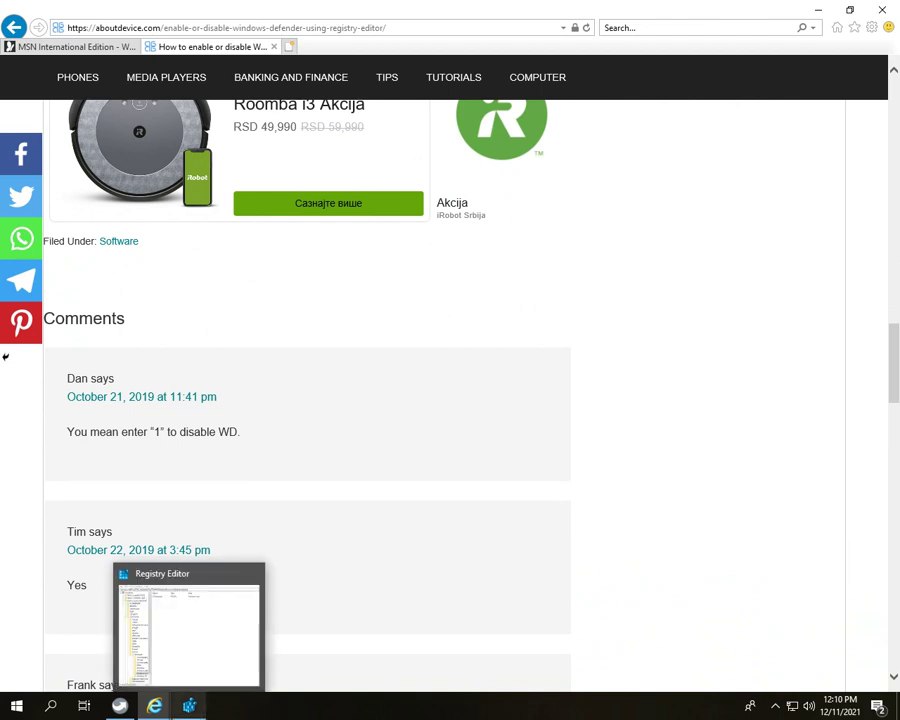
pyautogui.click(189, 706)
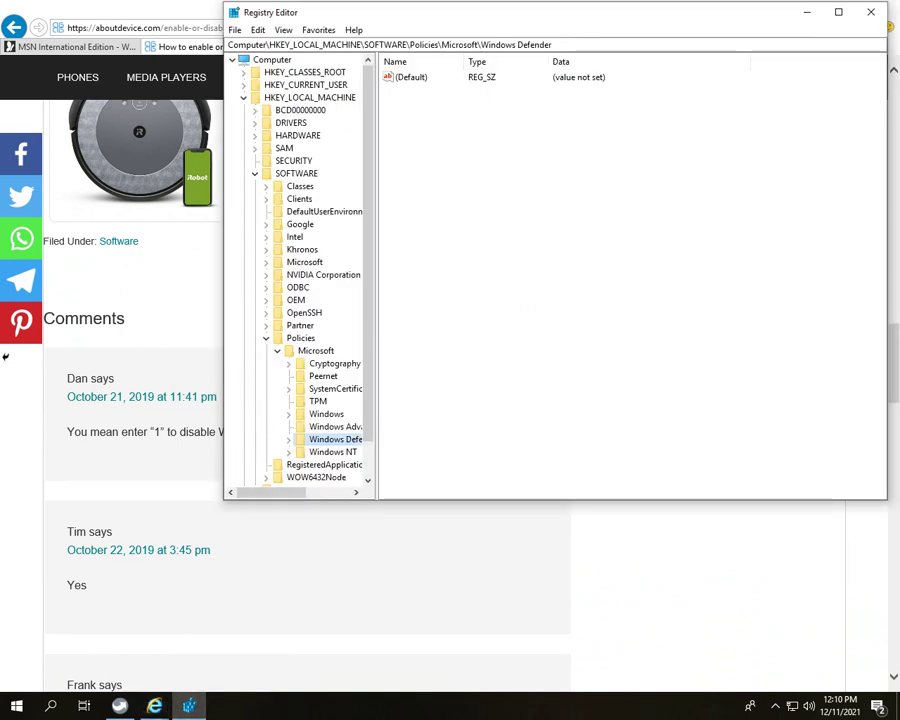
pyautogui.rightClick(417, 77)
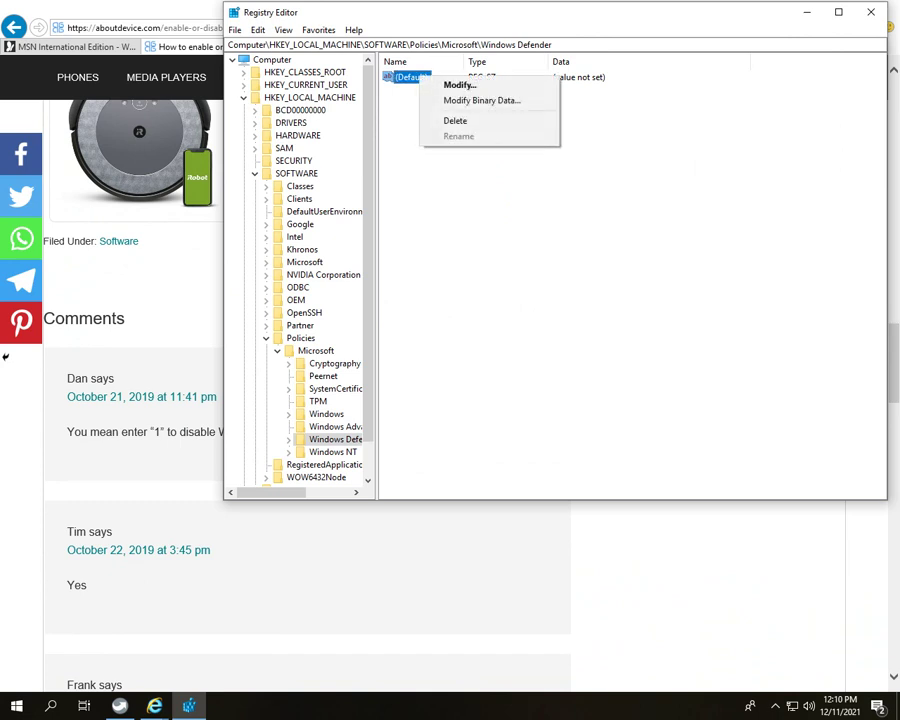
pyautogui.click(460, 85)
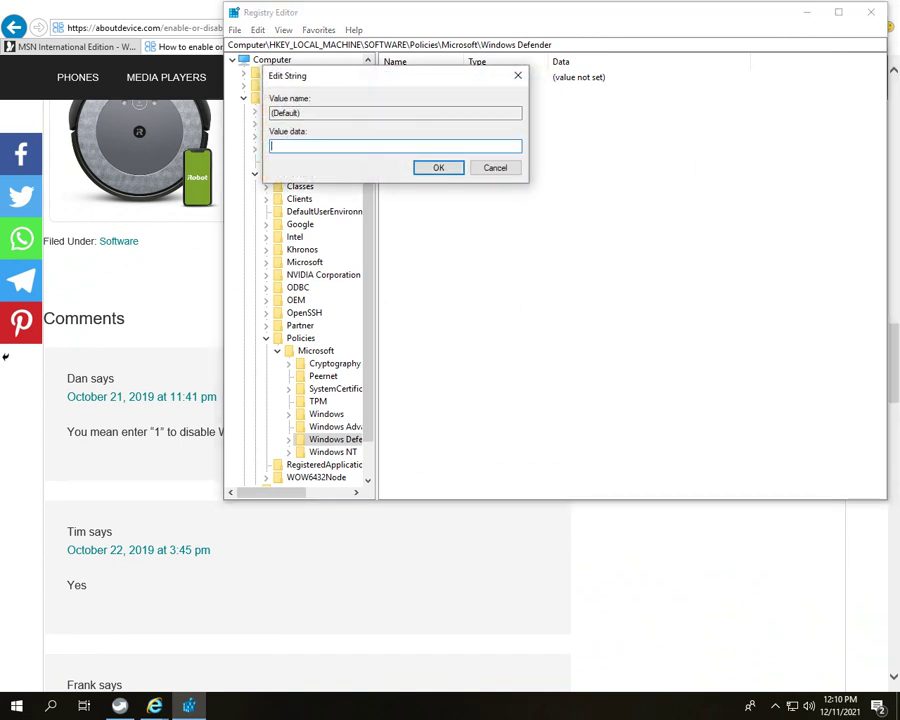
pyautogui.click(517, 75)
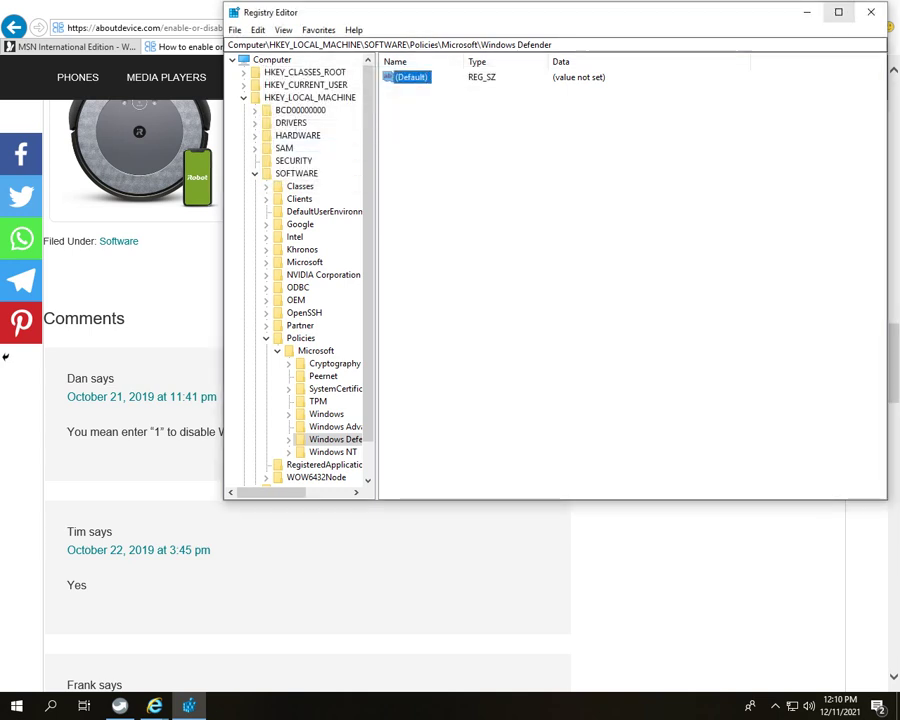
# - Create a new DWORD (32-bit) value in the Windows Defender policies key
pyautogui.rightClick(552, 146)
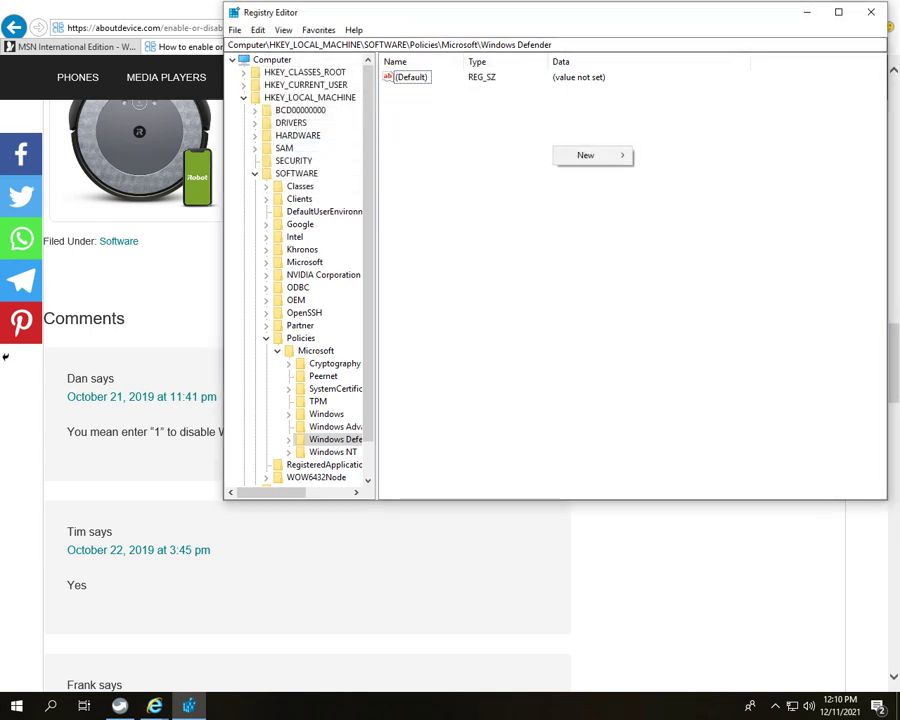
pyautogui.moveTo(588, 155)
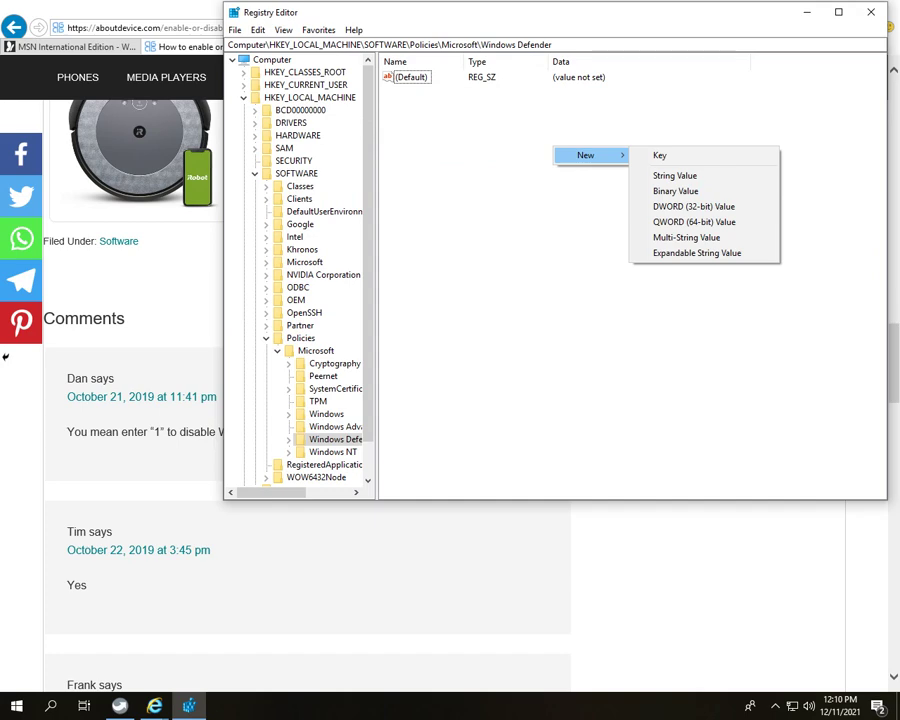
pyautogui.click(694, 206)
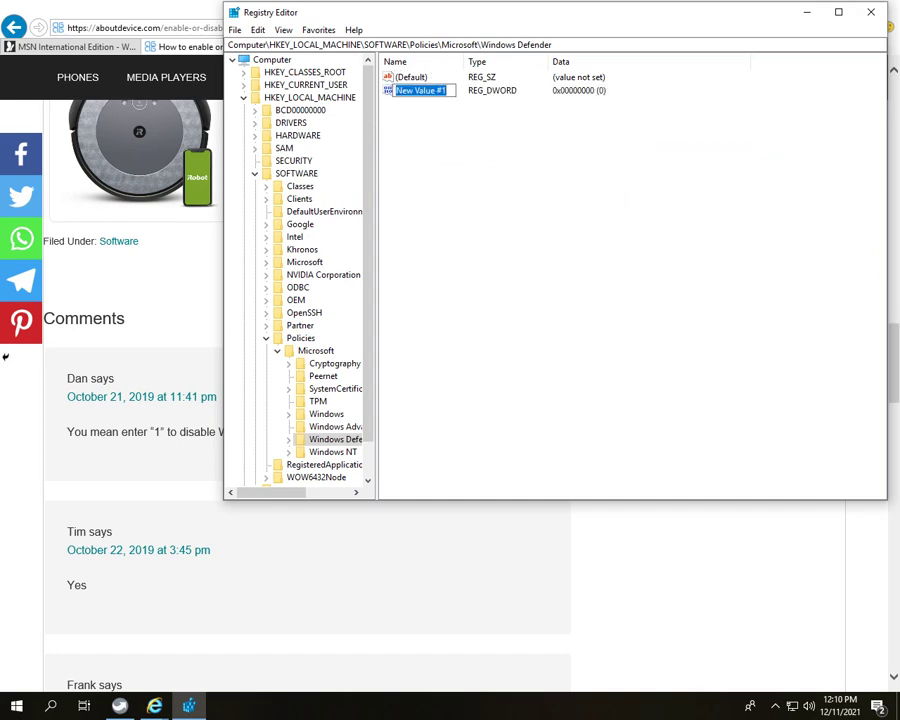
# - Return to the web article and copy the value name DisableAntiSpyware from its step 8 for the new DWORD
pyautogui.click(420, 560)
pyautogui.scroll(8, 420, 560)
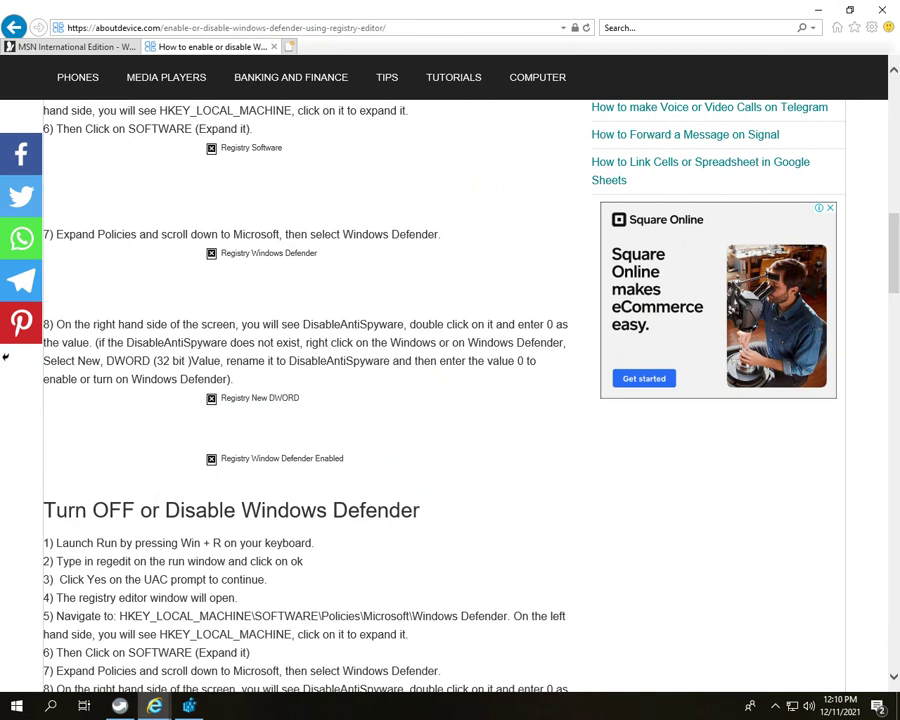
pyautogui.scroll(3, 450, 390)
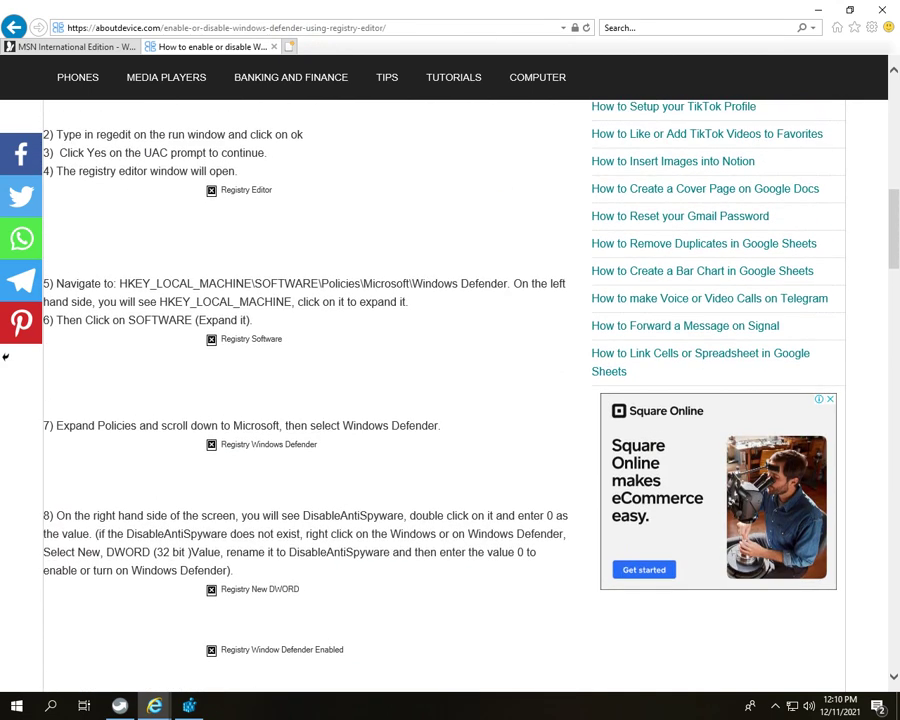
pyautogui.scroll(-3, 450, 390)
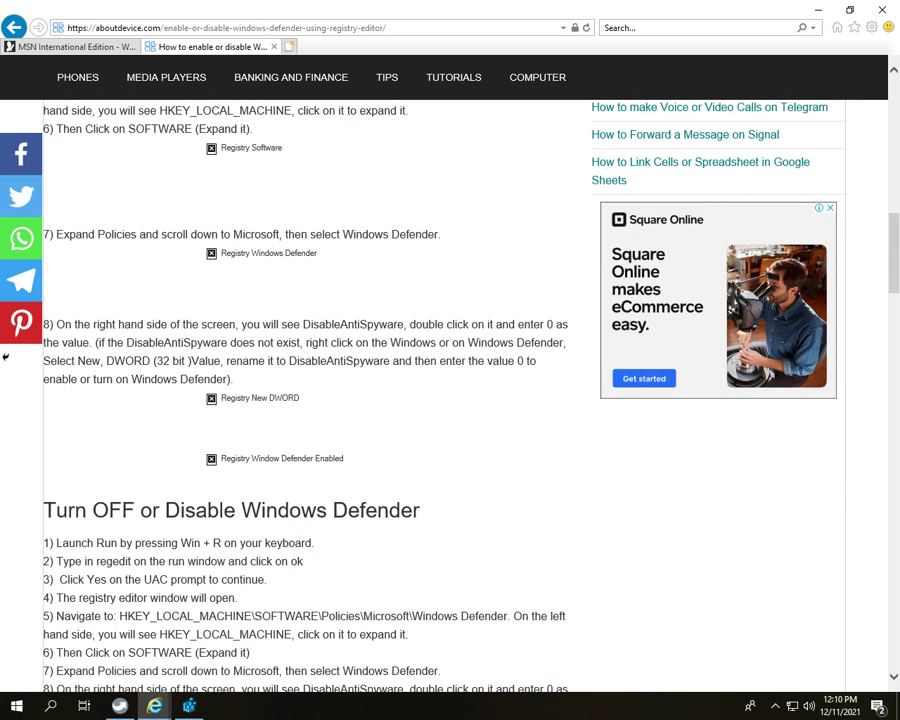
pyautogui.doubleClick(339, 361)
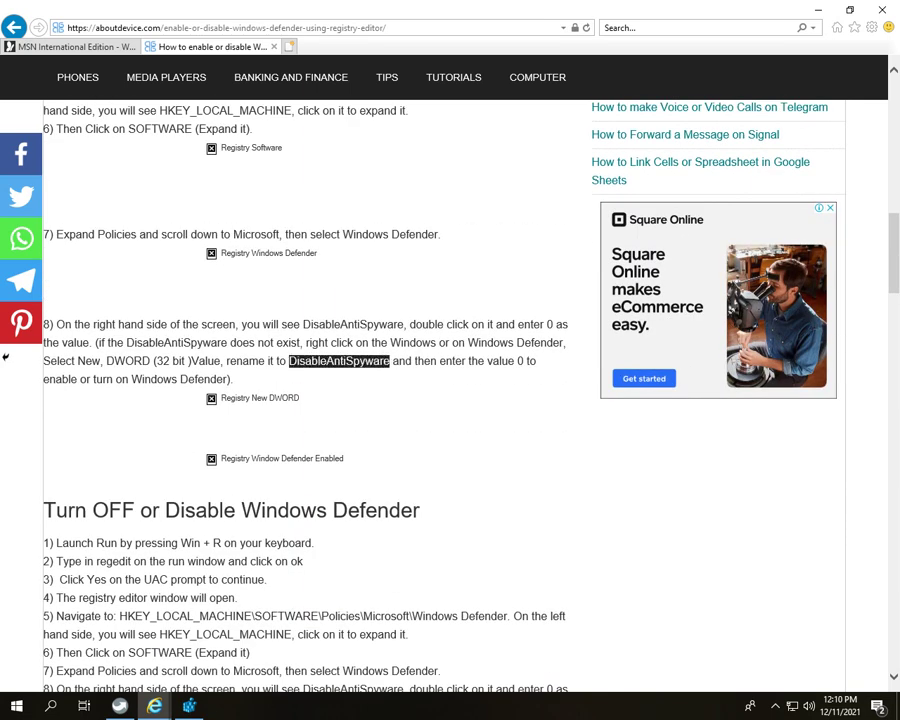
pyautogui.rightClick(384, 363)
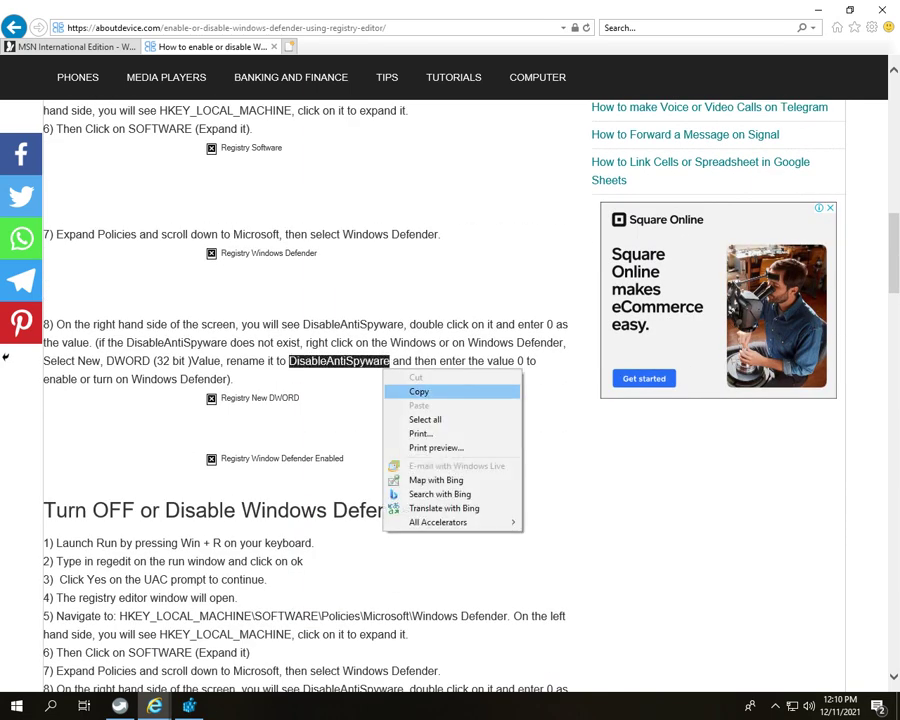
pyautogui.click(420, 392)
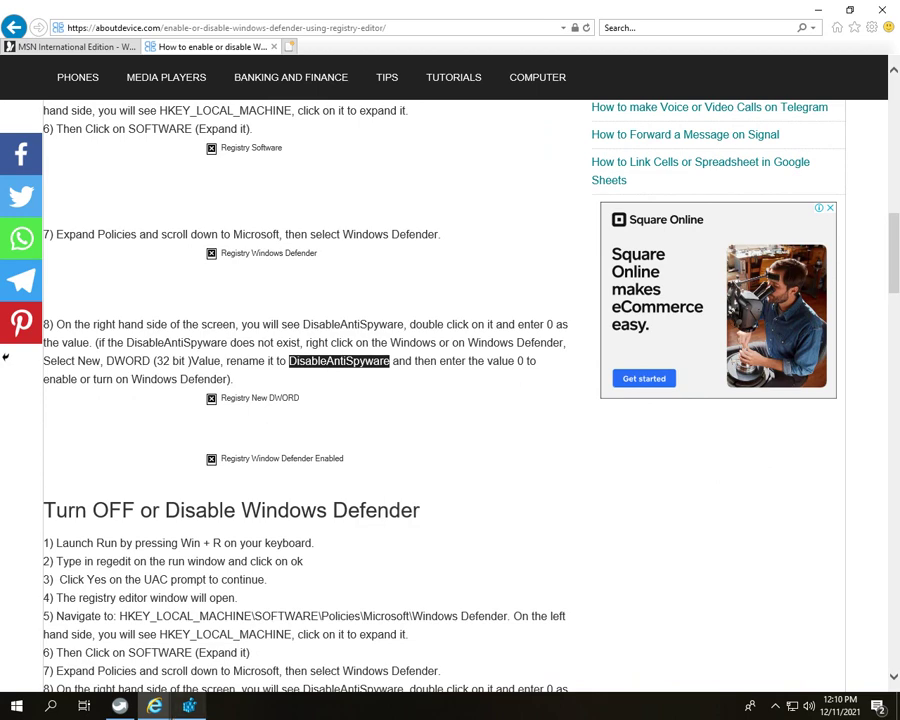
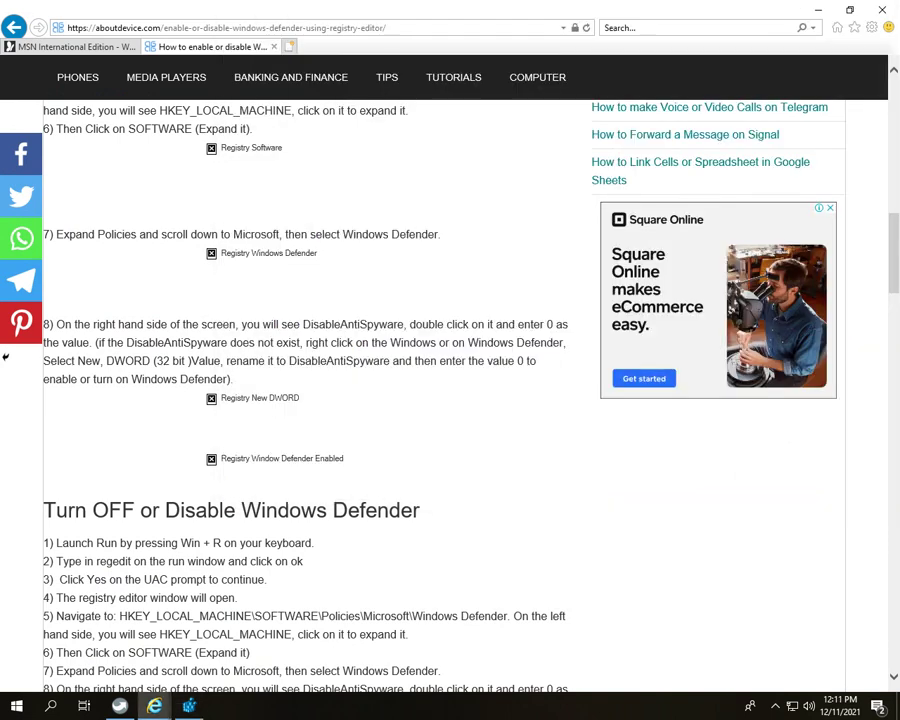
# - Read the article's section on turning off Windows Defender and the reader comments about which value disables it
pyautogui.scroll(-3, 450, 400)
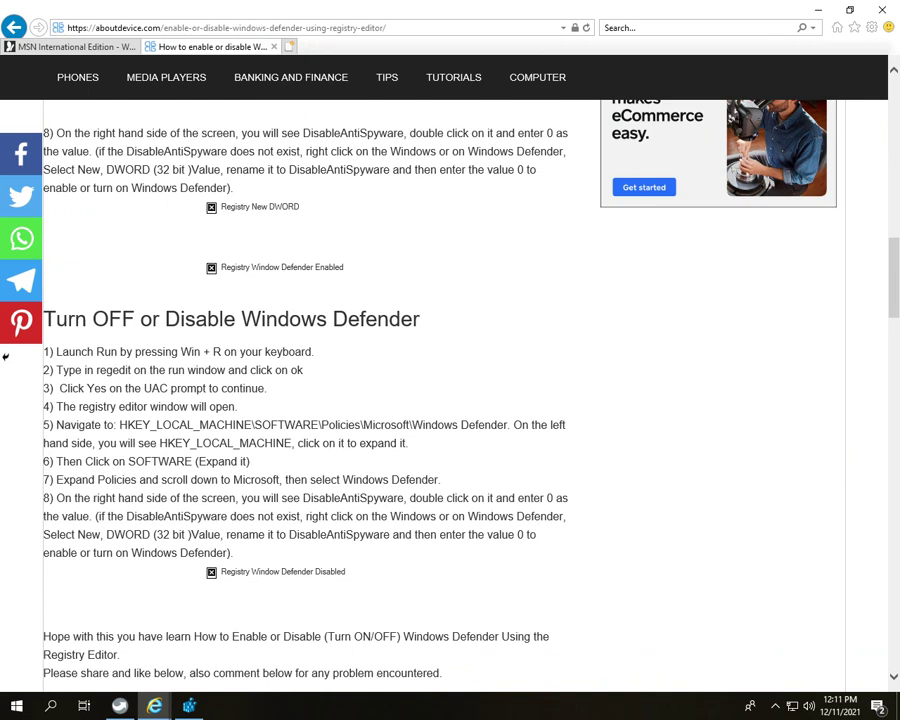
pyautogui.scroll(-2, 450, 400)
pyautogui.scroll(-2, 450, 400)
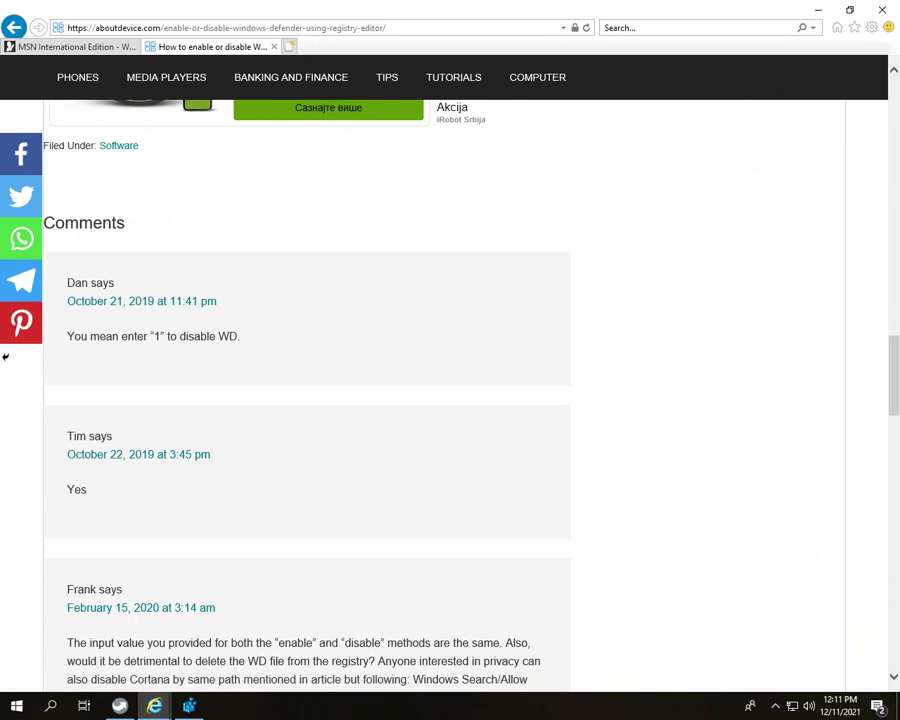
pyautogui.scroll(-4, 450, 400)
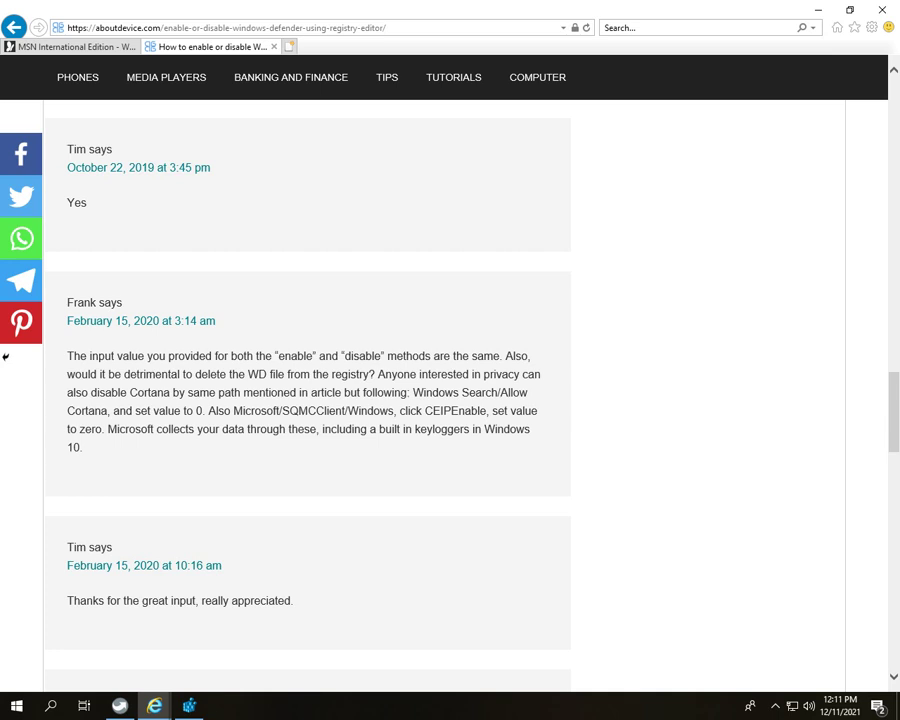
pyautogui.scroll(-8, 450, 400)
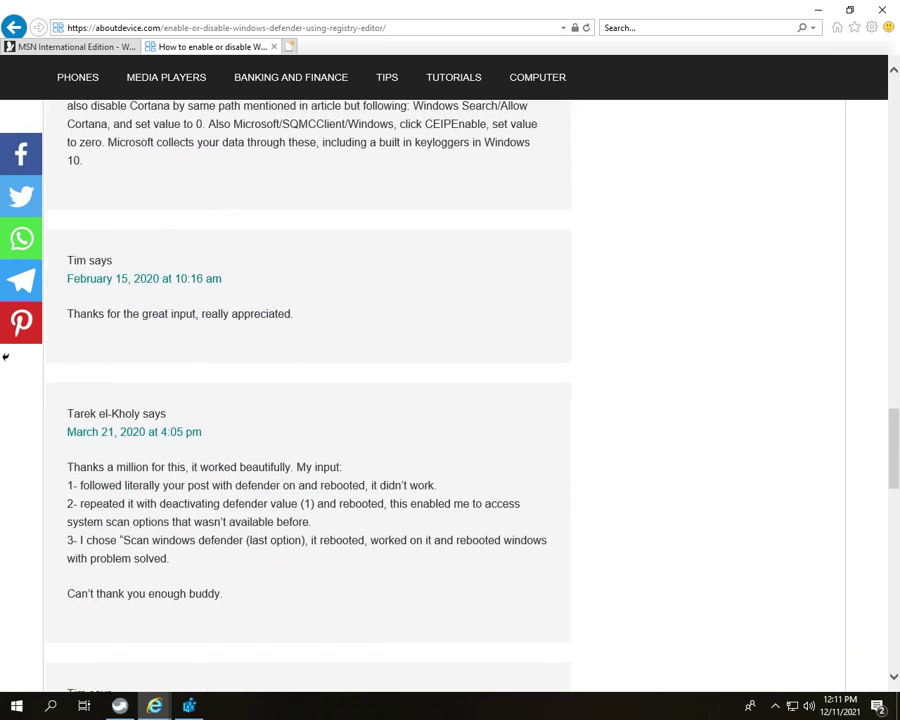
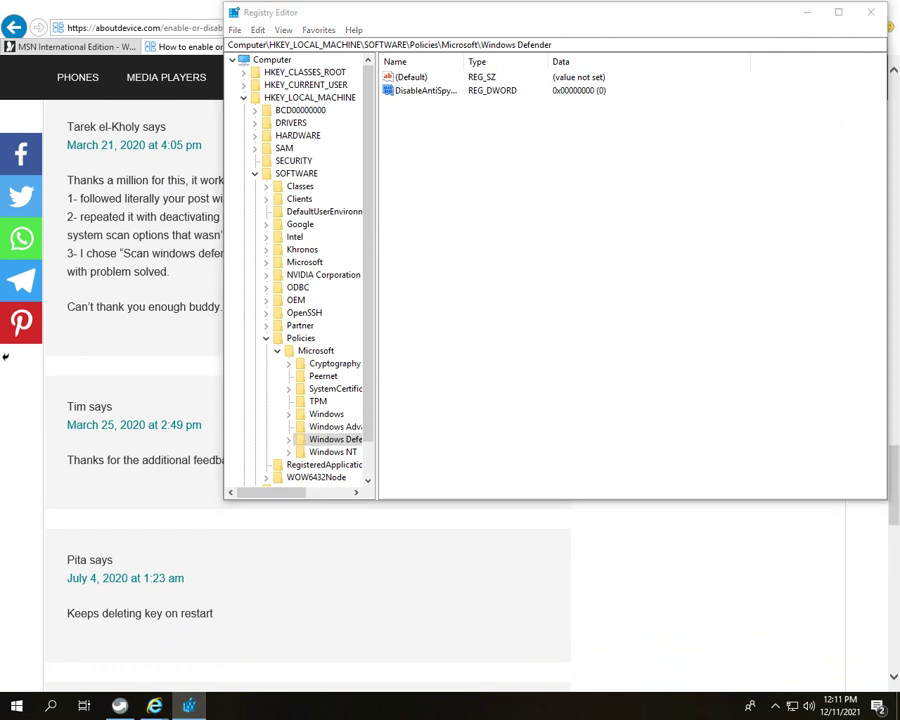
# - Set the value data of DisableAntiSpyware to 1 and close Registry Editor
pyautogui.press('Return')
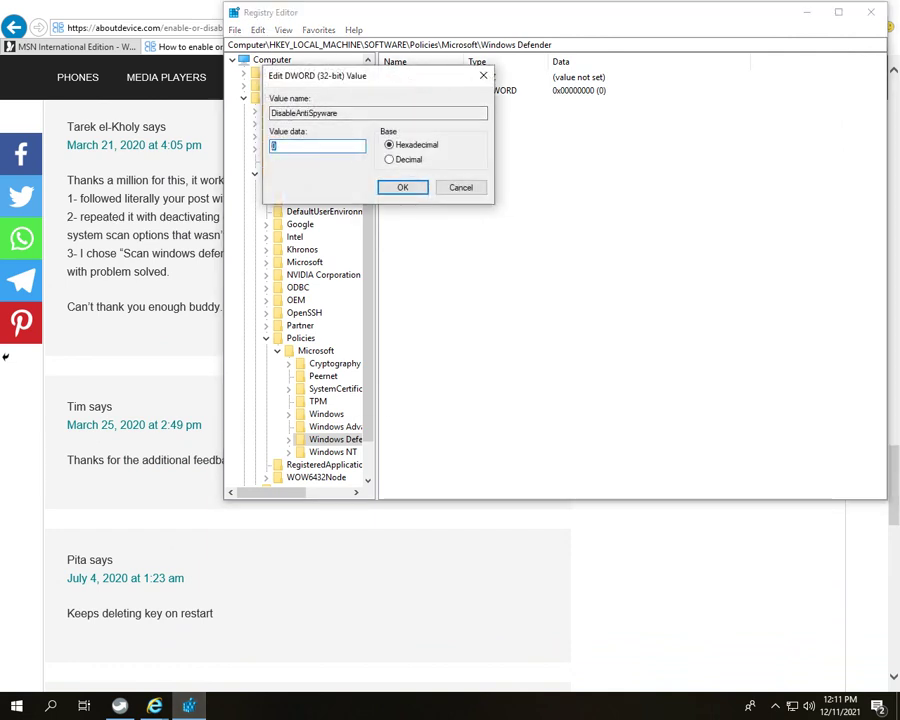
pyautogui.write('1')
pyautogui.press('Return')
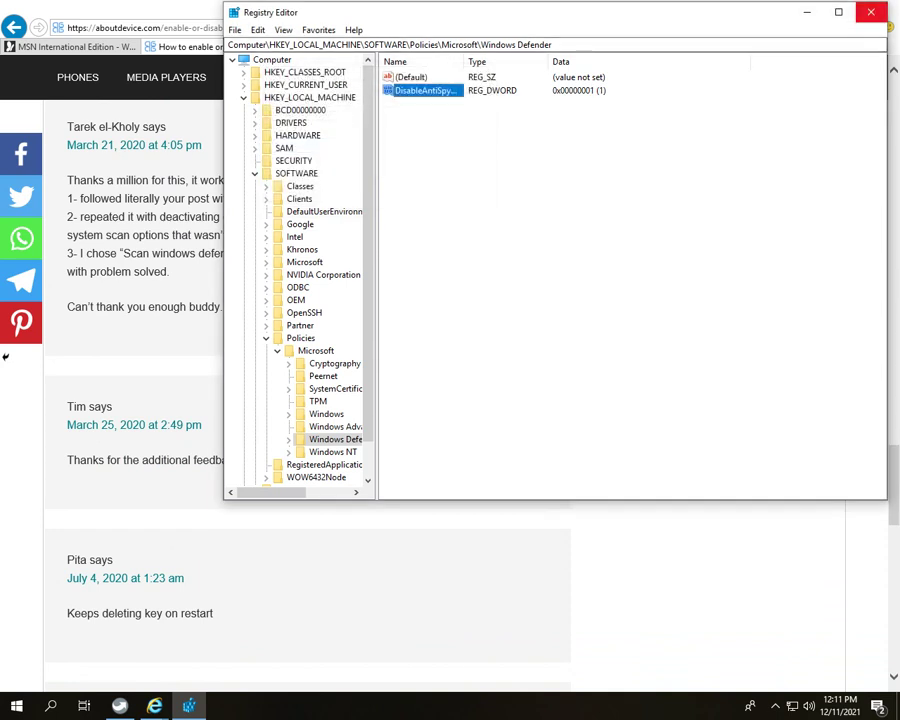
pyautogui.click(871, 12)
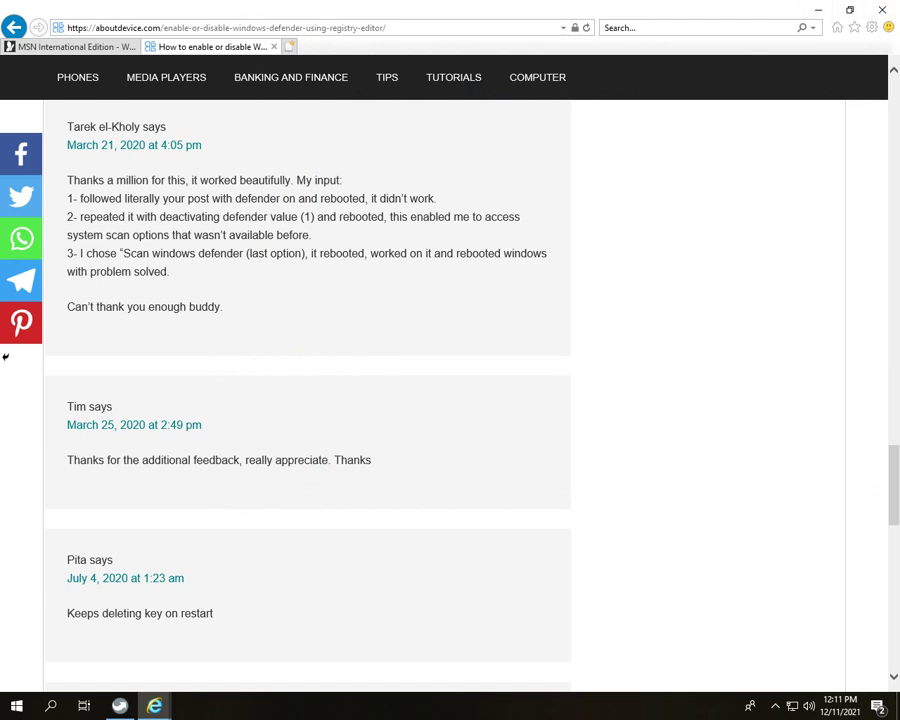
# - Search the web for "windows search disable windows 10" in a new browser tab
pyautogui.hotkey('ctrl', 't')
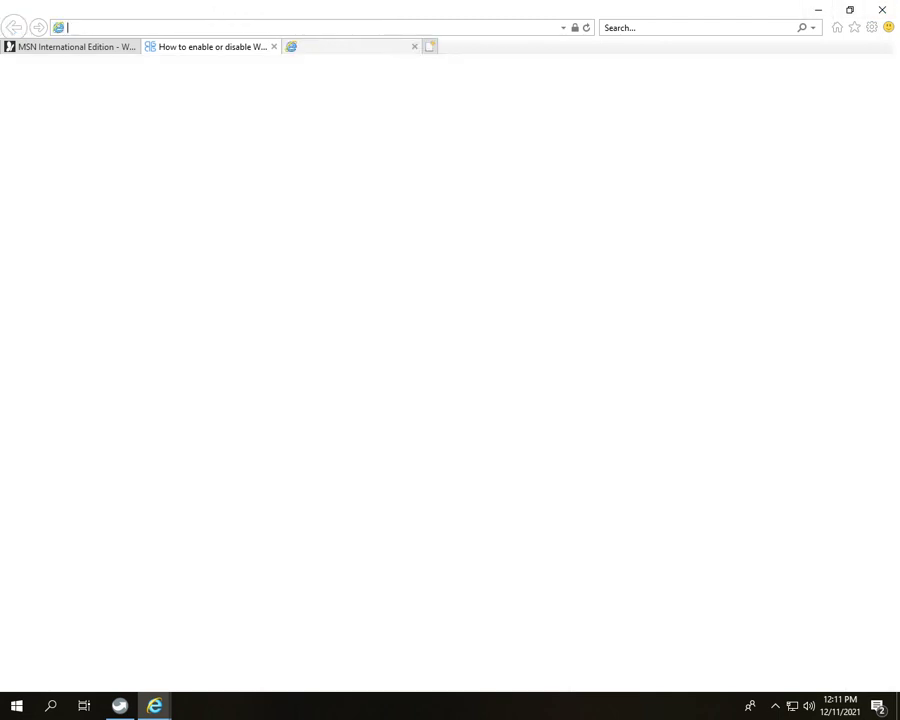
pyautogui.write('wi')
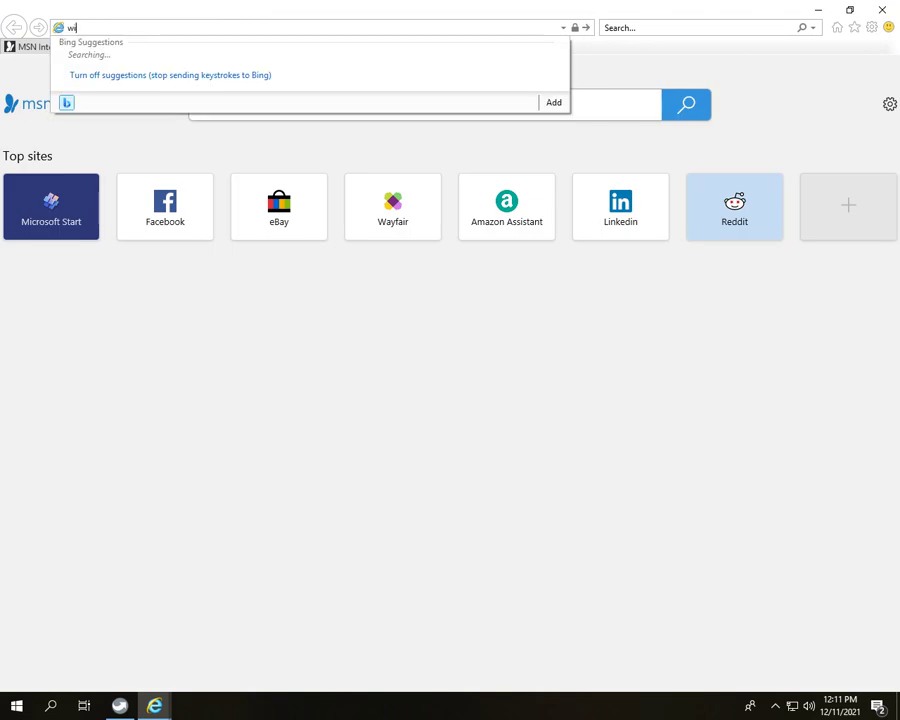
pyautogui.write('ndo')
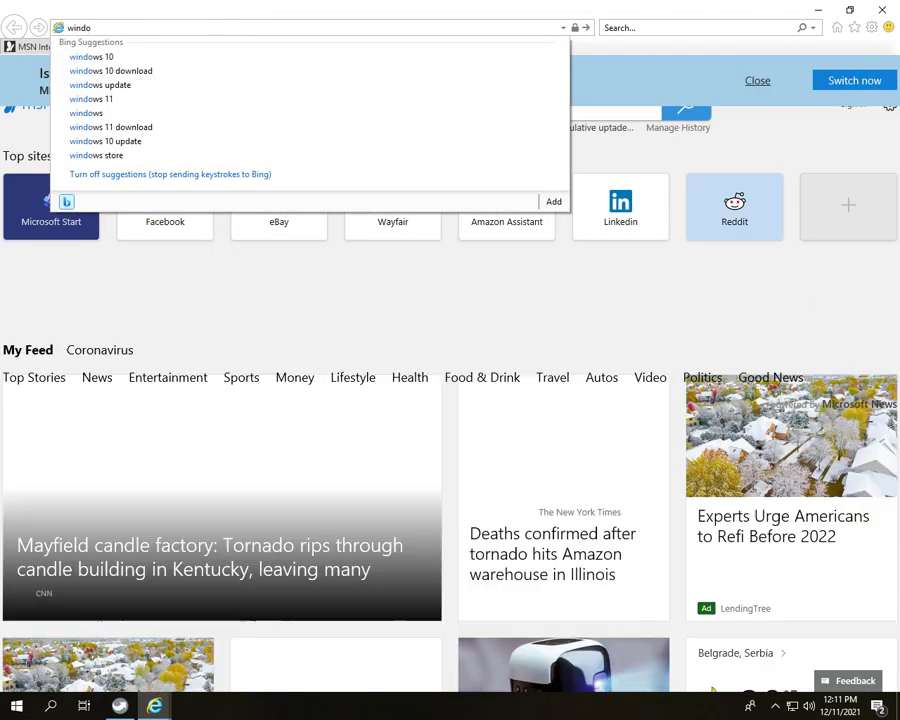
pyautogui.write('ws sear')
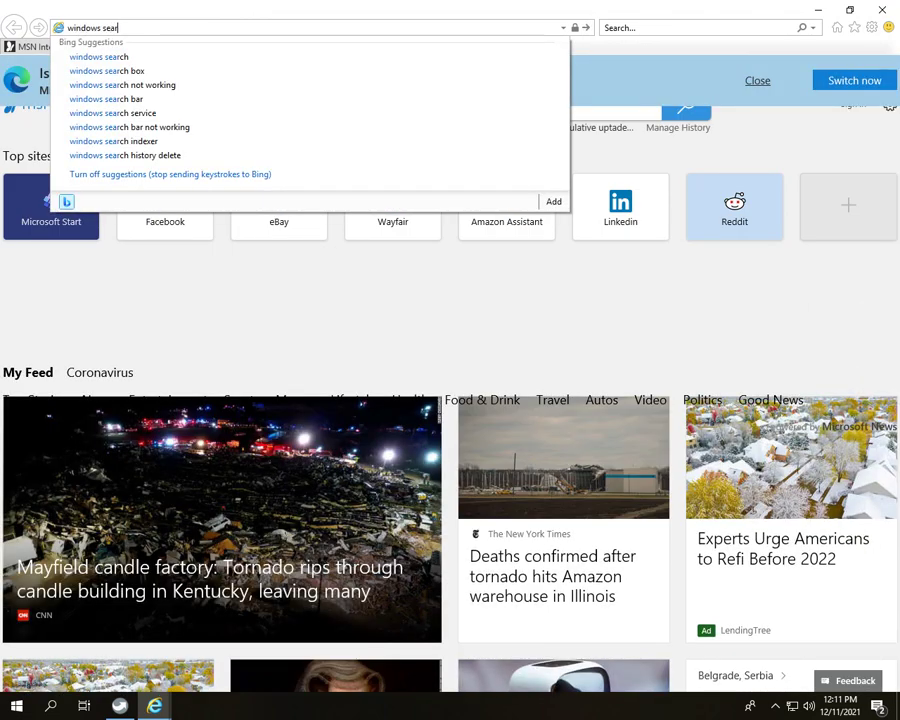
pyautogui.write('ch di')
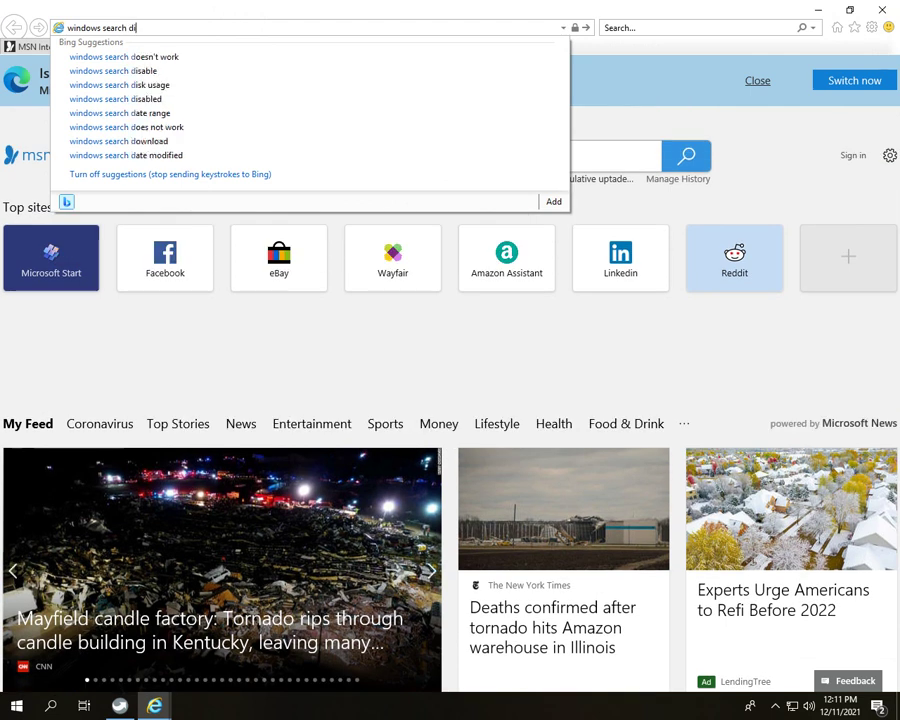
pyautogui.write('sable ')
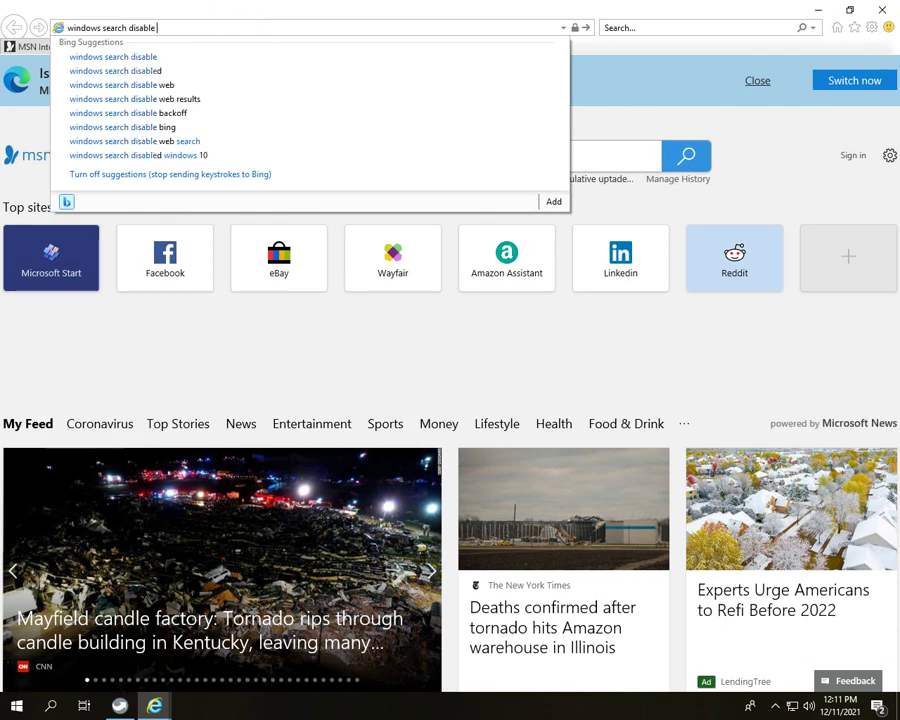
pyautogui.write('windows')
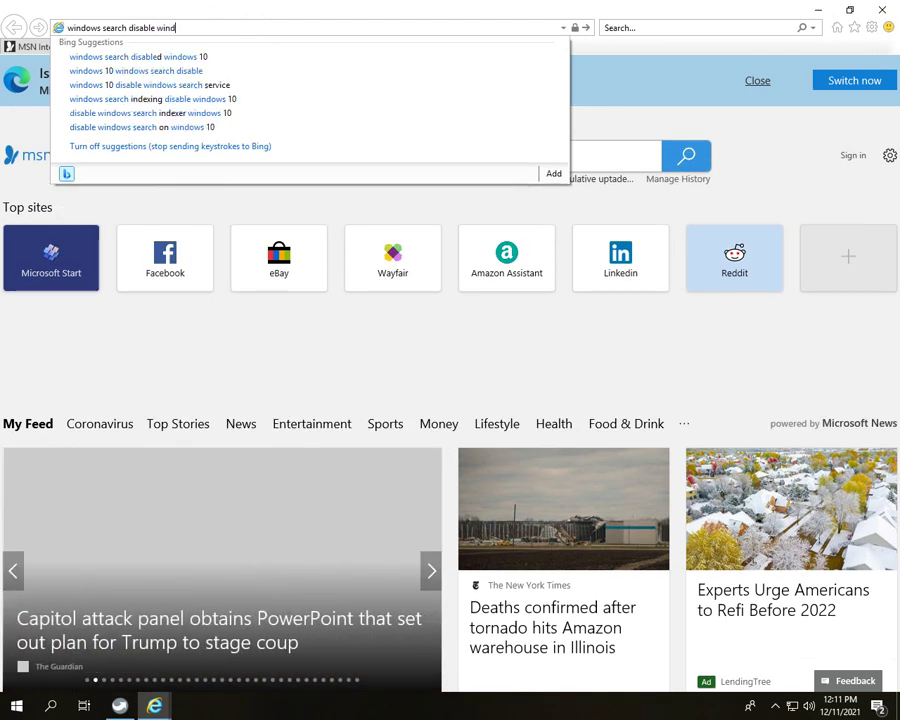
pyautogui.write(' 10')
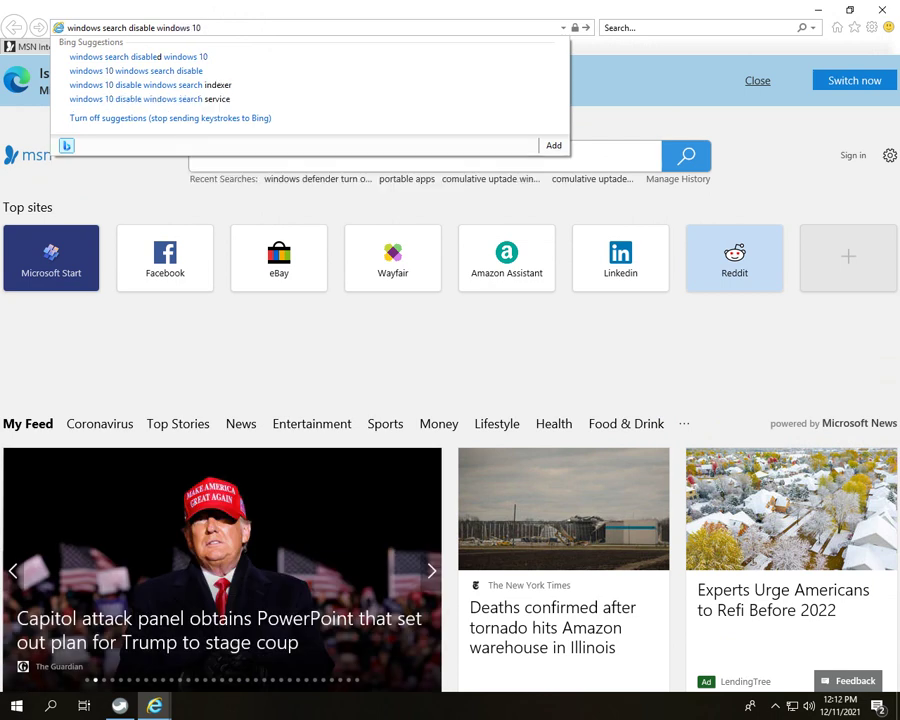
pyautogui.press('Return')
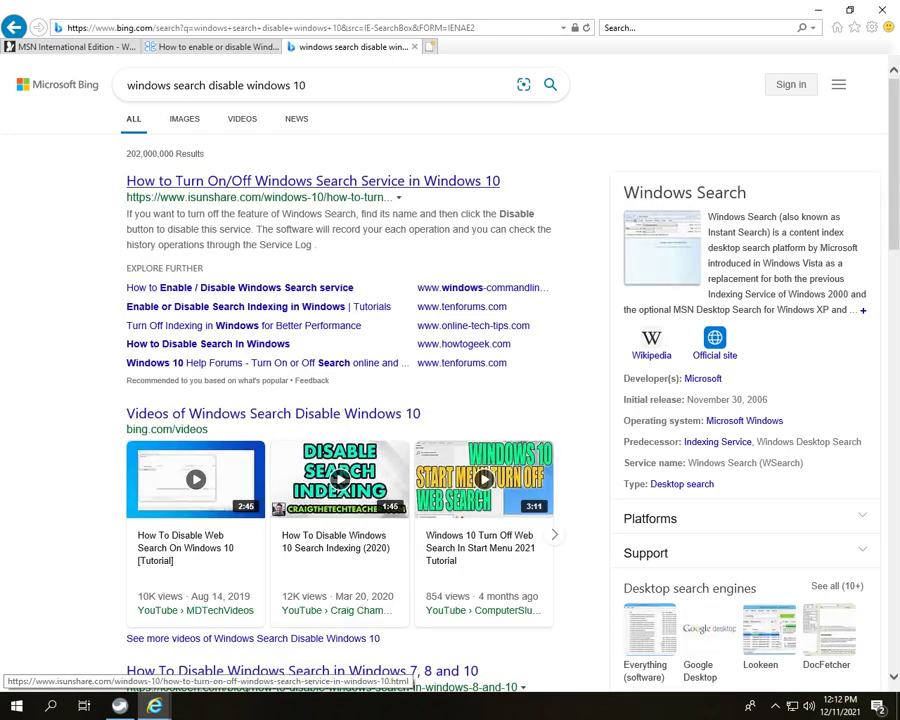
# - Open the isunshare.com article on turning the Windows Search service on or off, and go to Option 3 using CMD
pyautogui.click(300, 181)
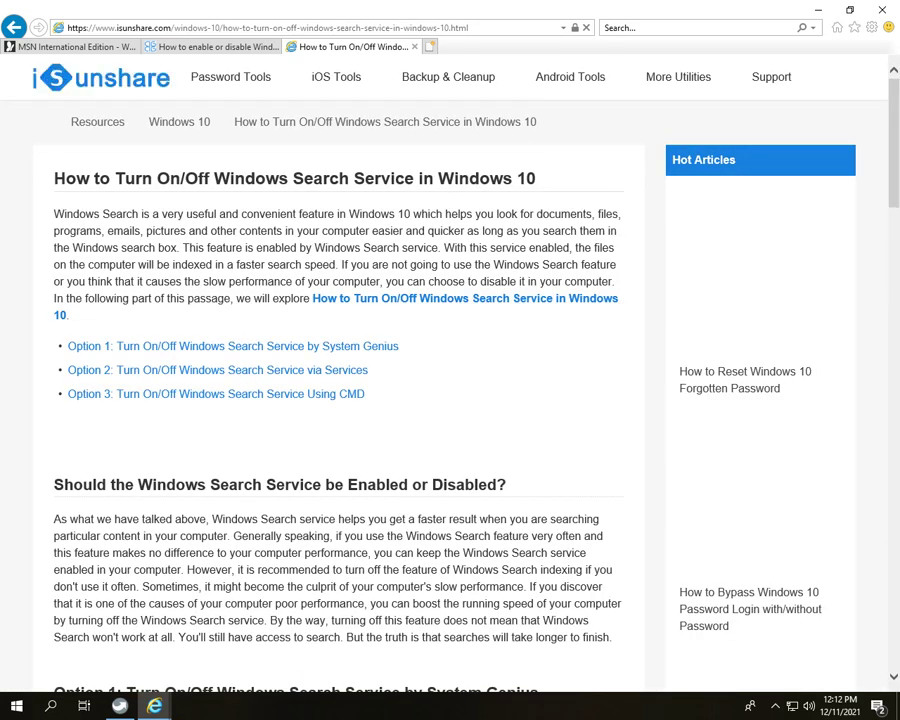
pyautogui.scroll(-1, 340, 380)
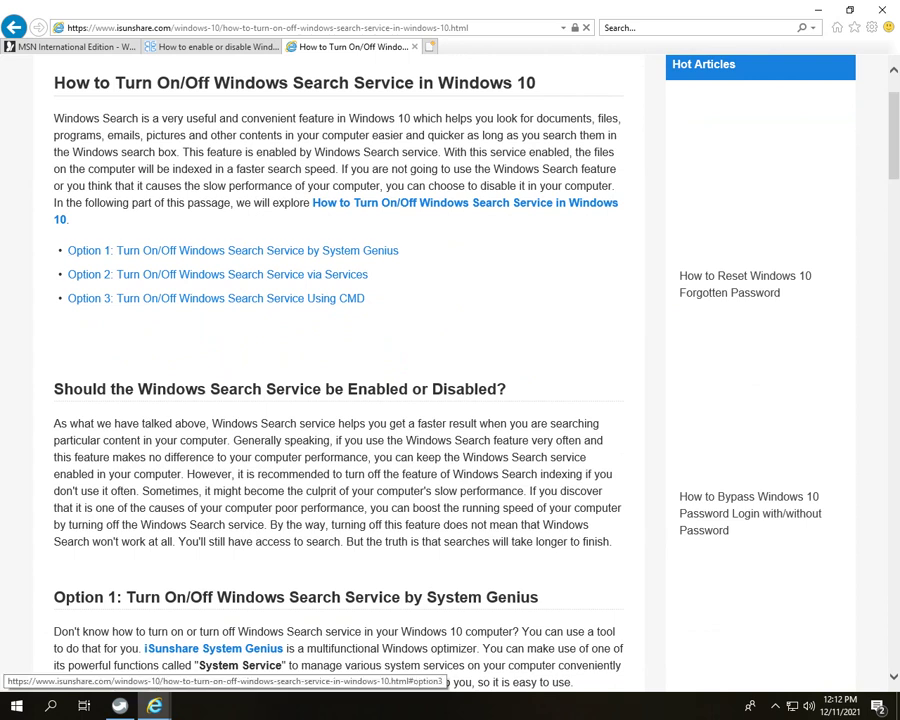
pyautogui.click(215, 298)
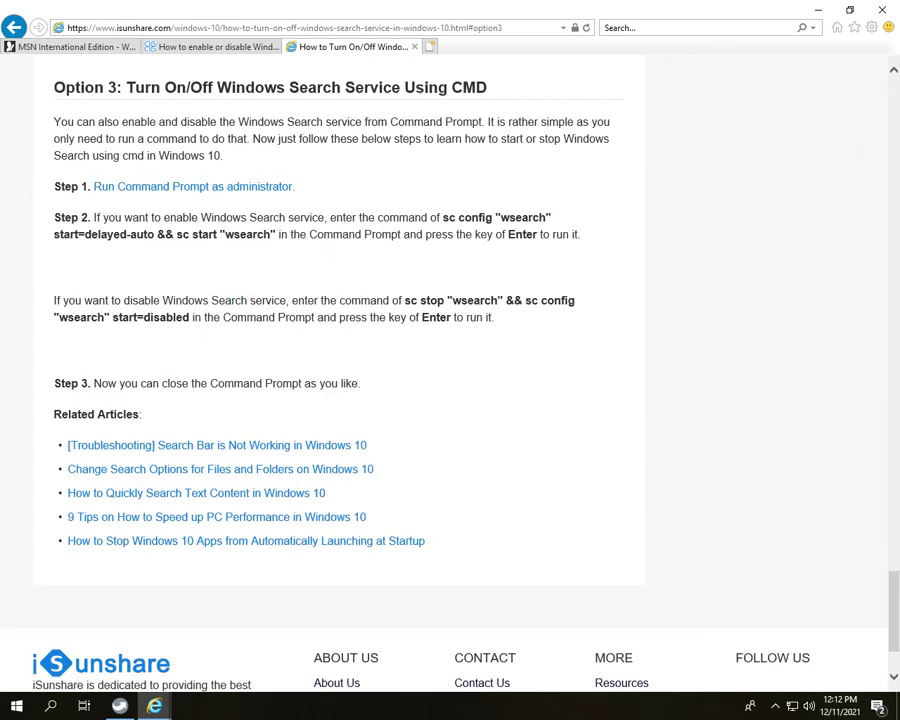
# - Read Option 3 of the article on the commands for enabling and disabling the Windows Search service
pyautogui.scroll(4, 340, 372)
pyautogui.scroll(-3, 340, 372)
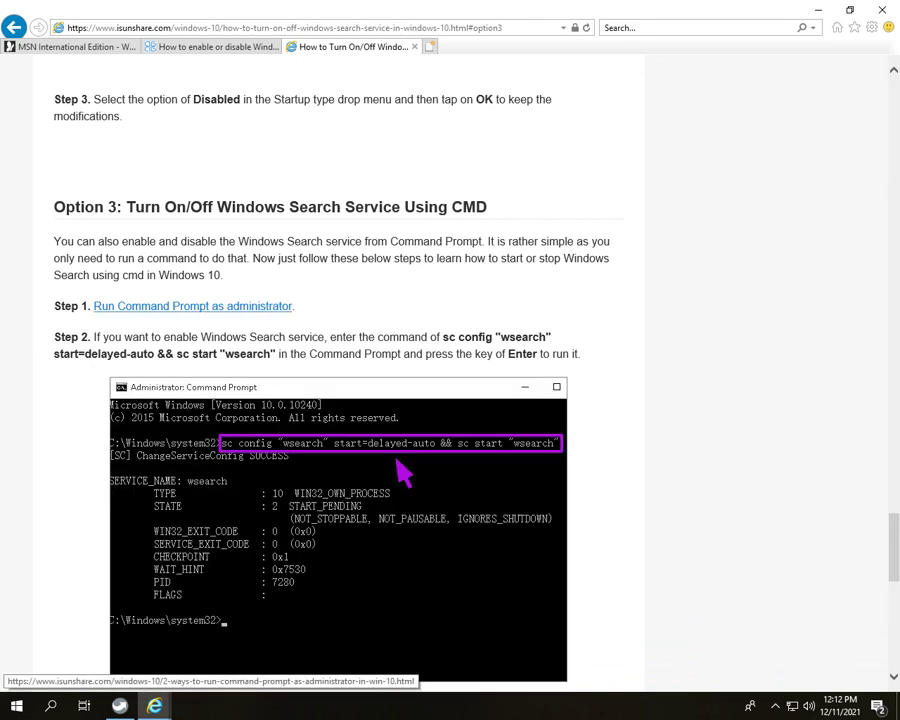
pyautogui.scroll(-2, 200, 308)
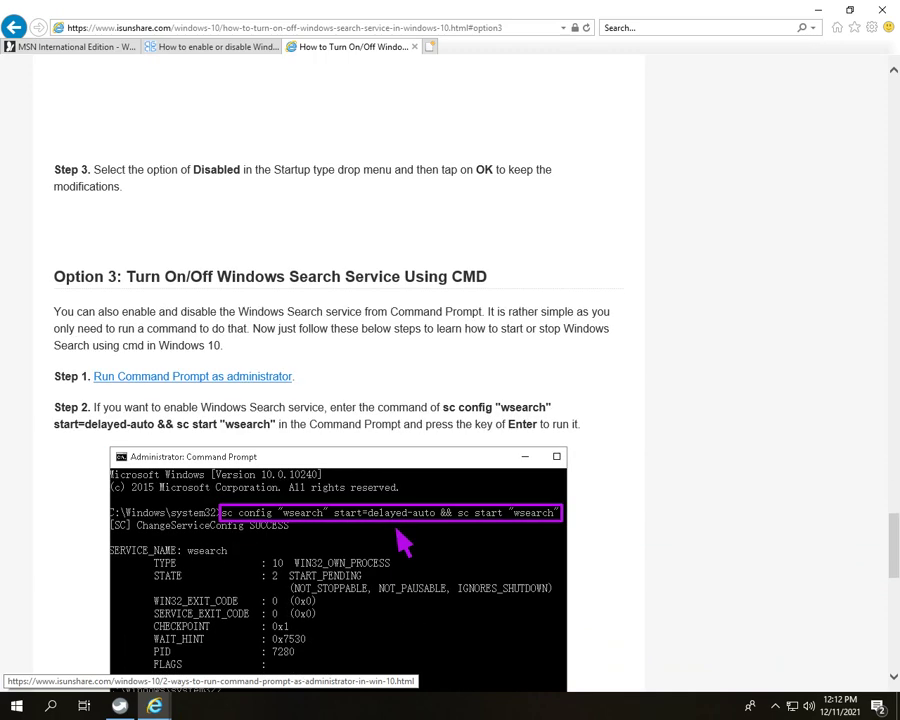
pyautogui.scroll(-1, 200, 308)
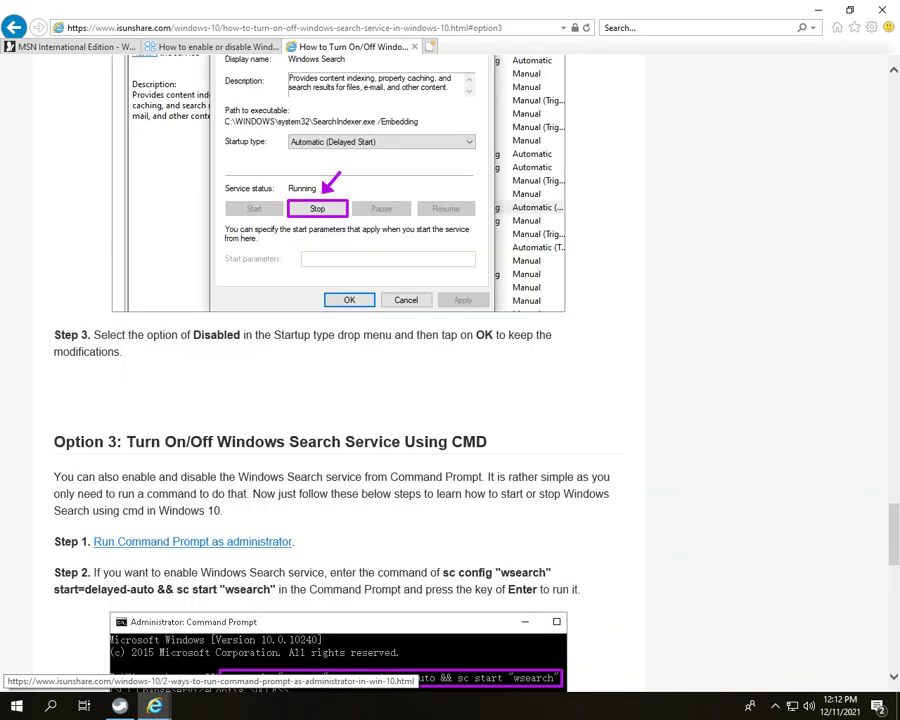
pyautogui.scroll(-3, 200, 308)
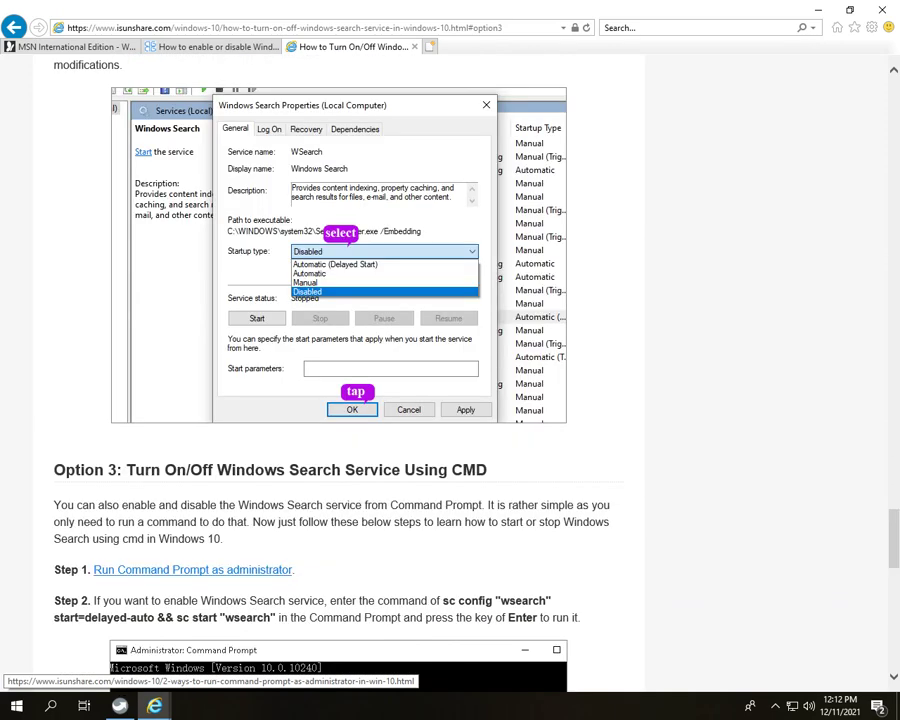
pyautogui.scroll(-8, 340, 400)
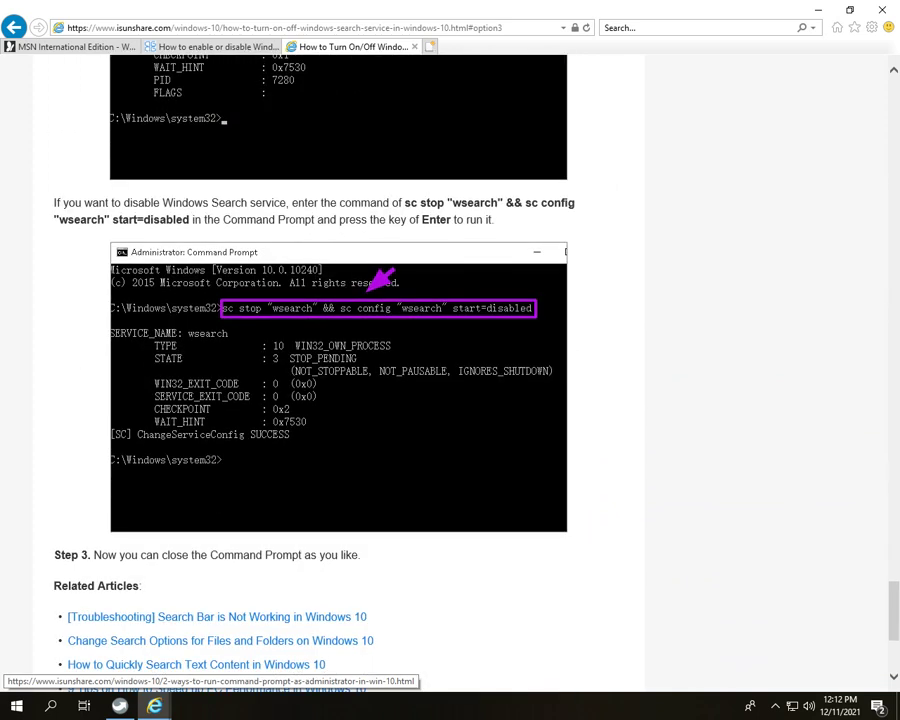
pyautogui.scroll(1, 403, 67)
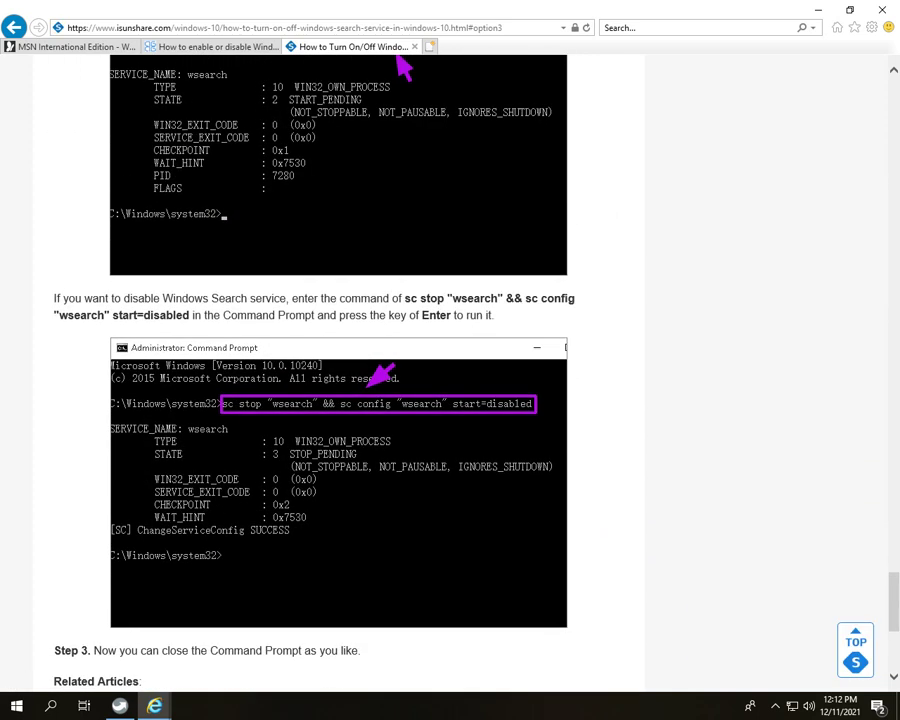
pyautogui.scroll(4, 200, 283)
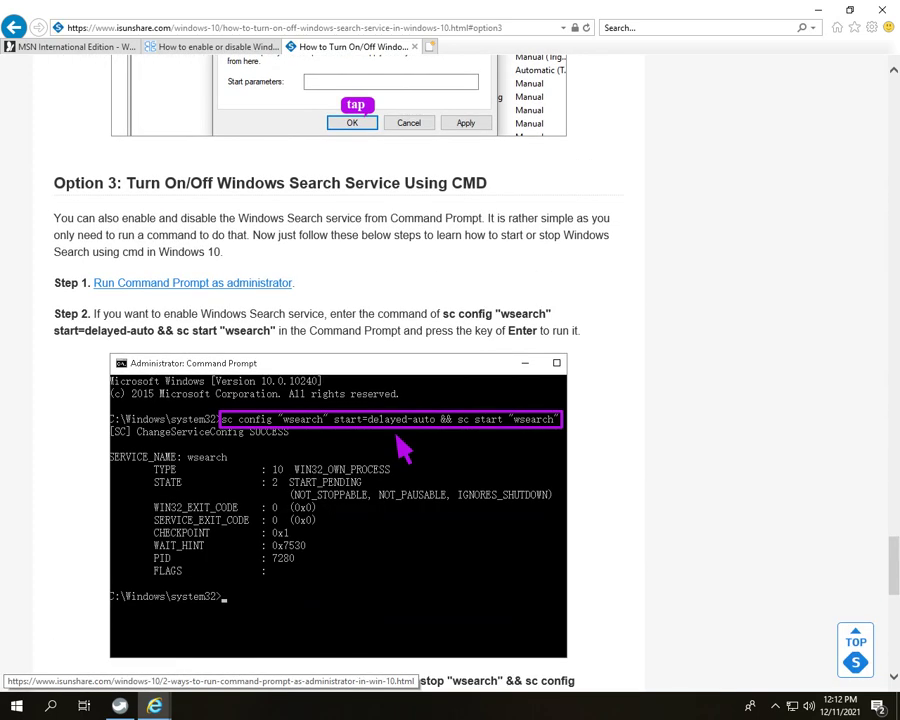
pyautogui.press('super')
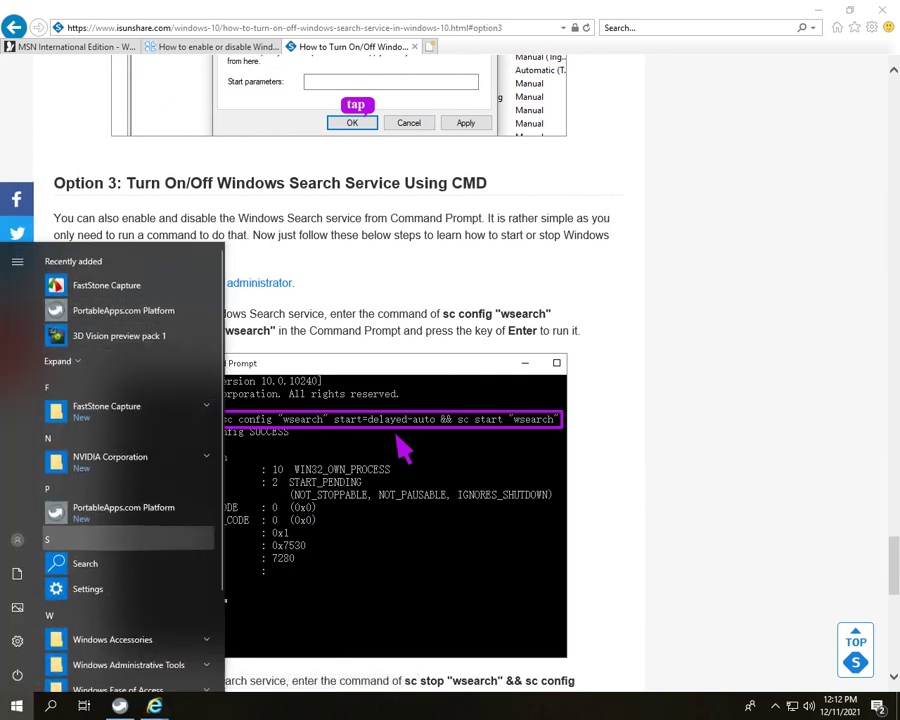
pyautogui.scroll(-1, 130, 545)
pyautogui.click(88, 521)
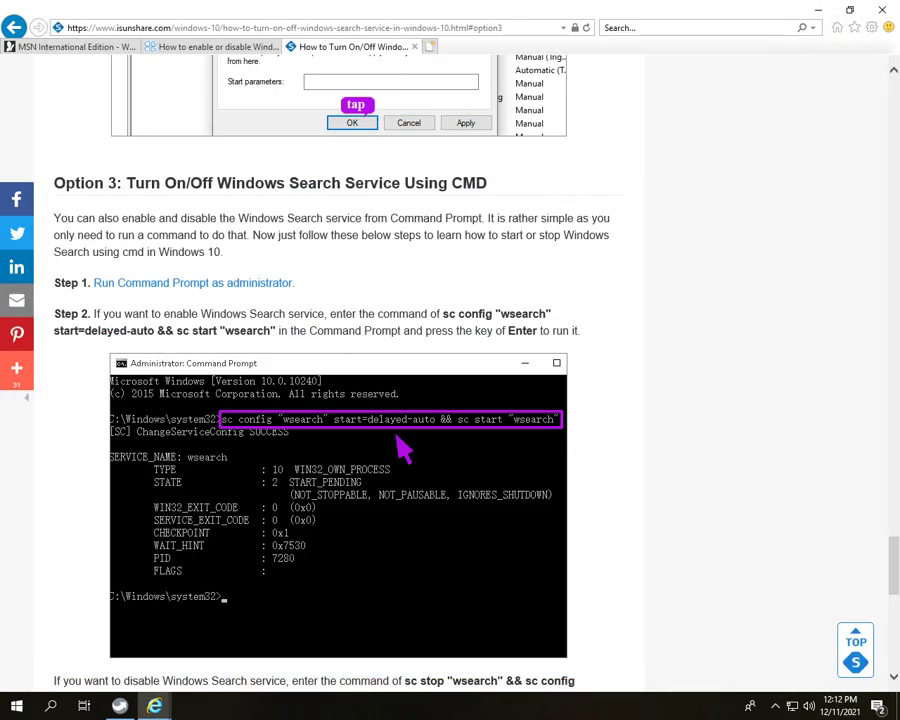
# - Look through the Windows Accessories and Windows Administrative Tools program folders for Command Prompt
pyautogui.press('super')
pyautogui.scroll(-2, 115, 464)
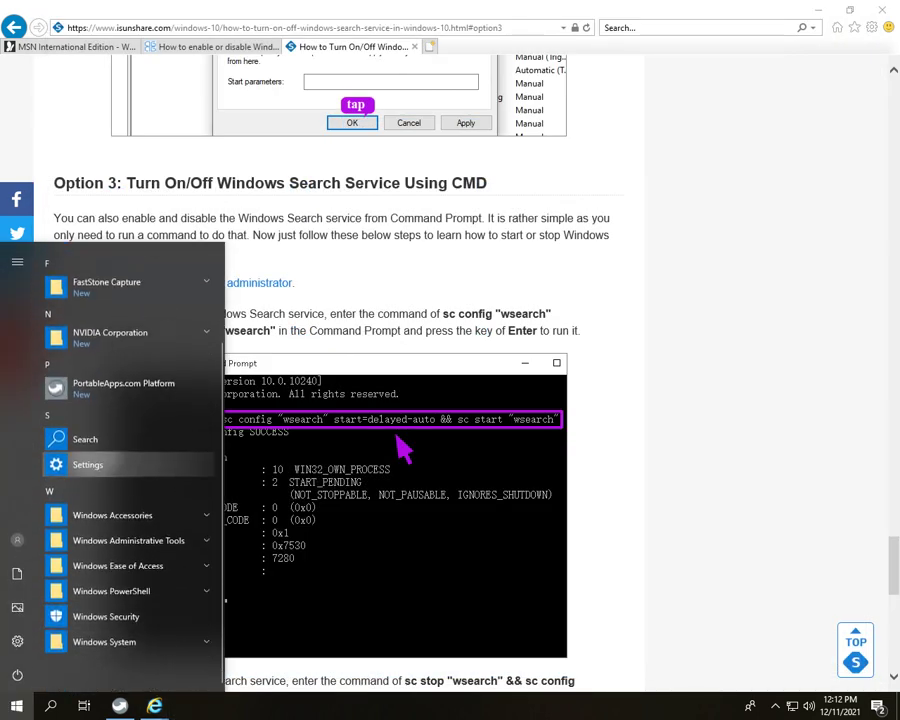
pyautogui.click(113, 515)
pyautogui.scroll(-5, 120, 449)
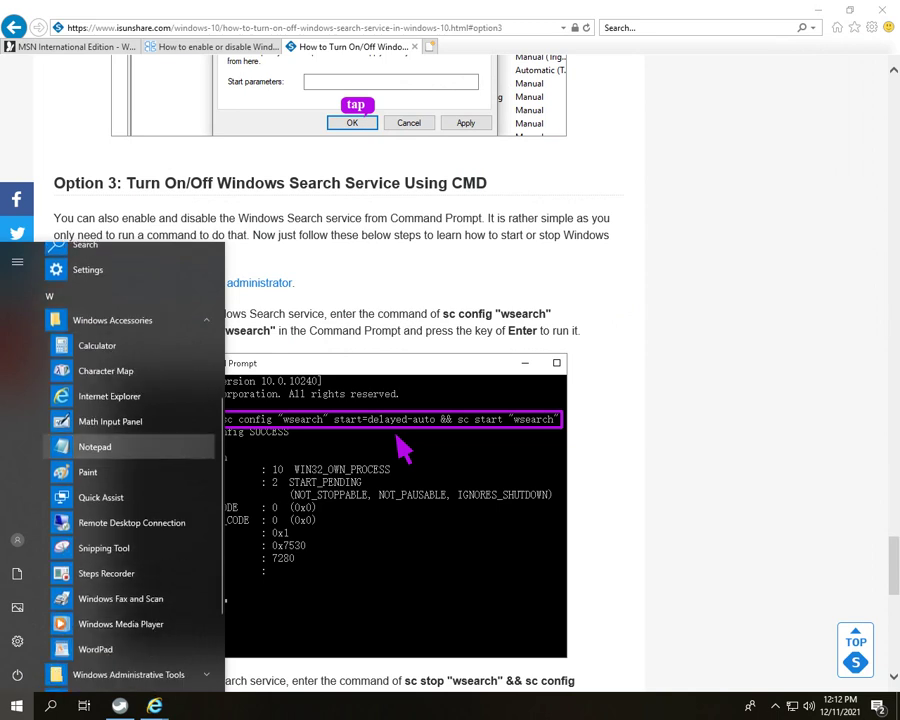
pyautogui.scroll(1, 120, 447)
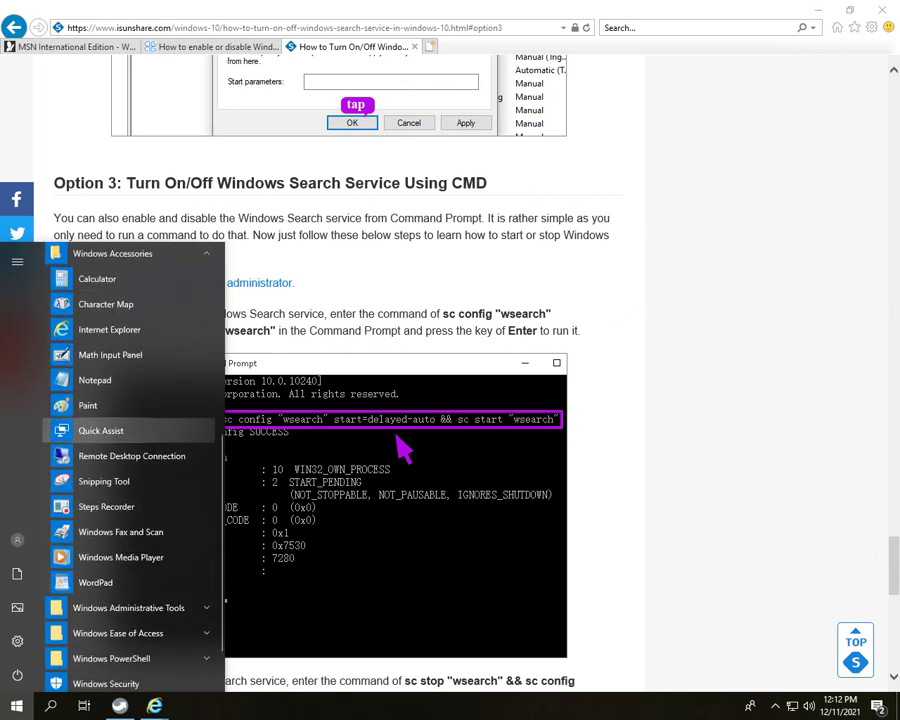
pyautogui.scroll(1, 120, 440)
pyautogui.scroll(-3, 120, 440)
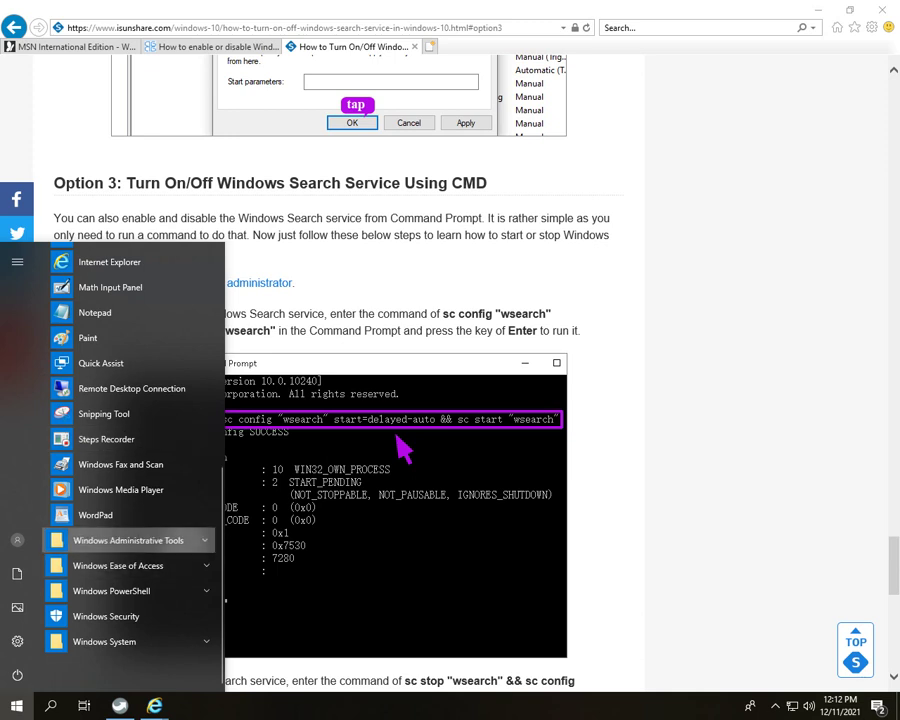
pyautogui.click(120, 540)
pyautogui.scroll(-5, 130, 545)
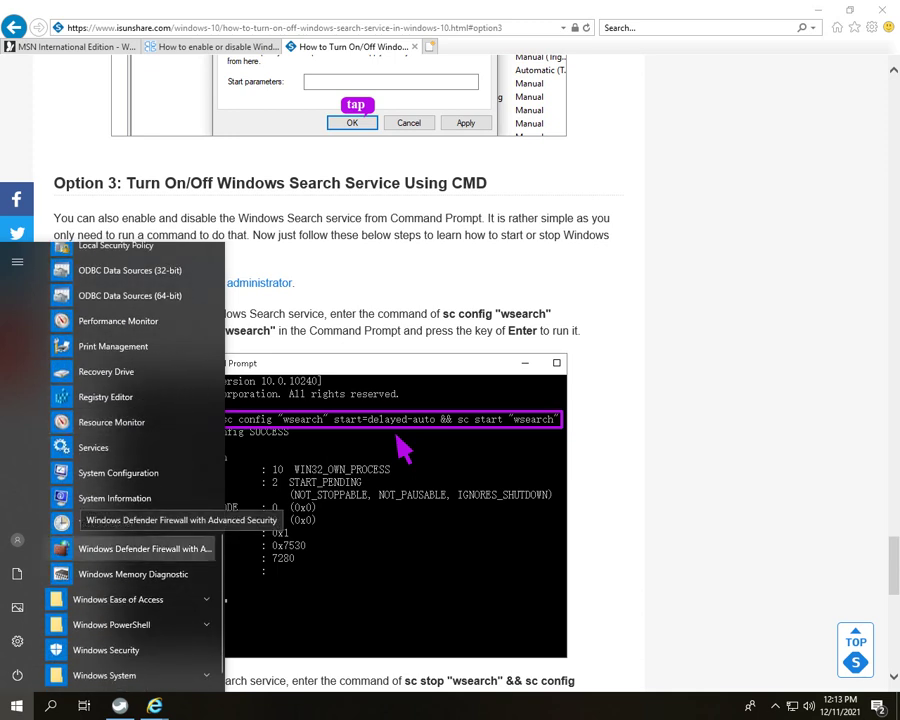
pyautogui.scroll(3, 130, 470)
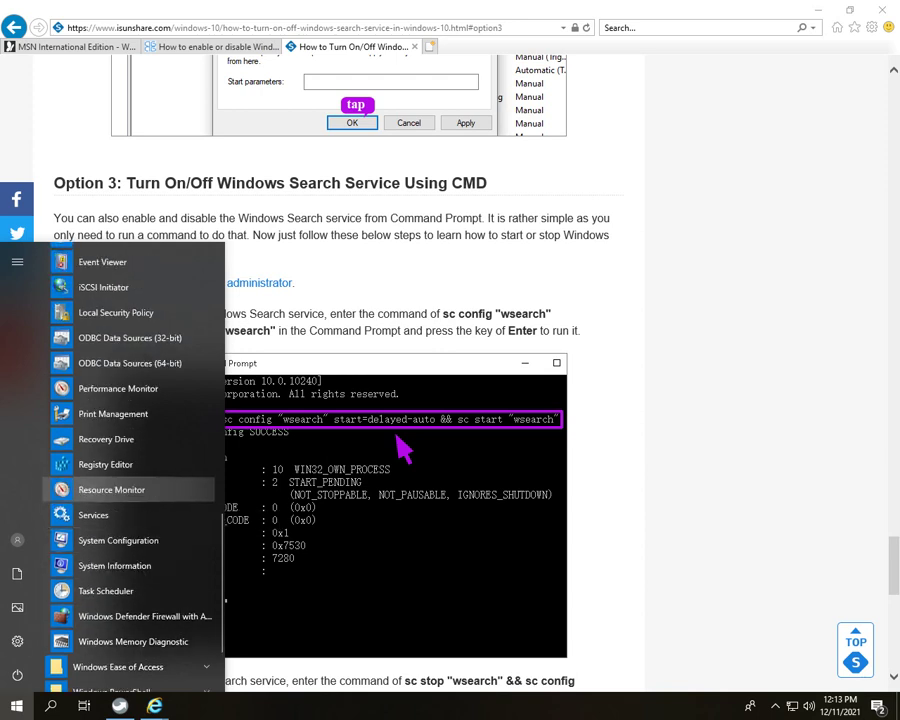
pyautogui.scroll(9, 130, 481)
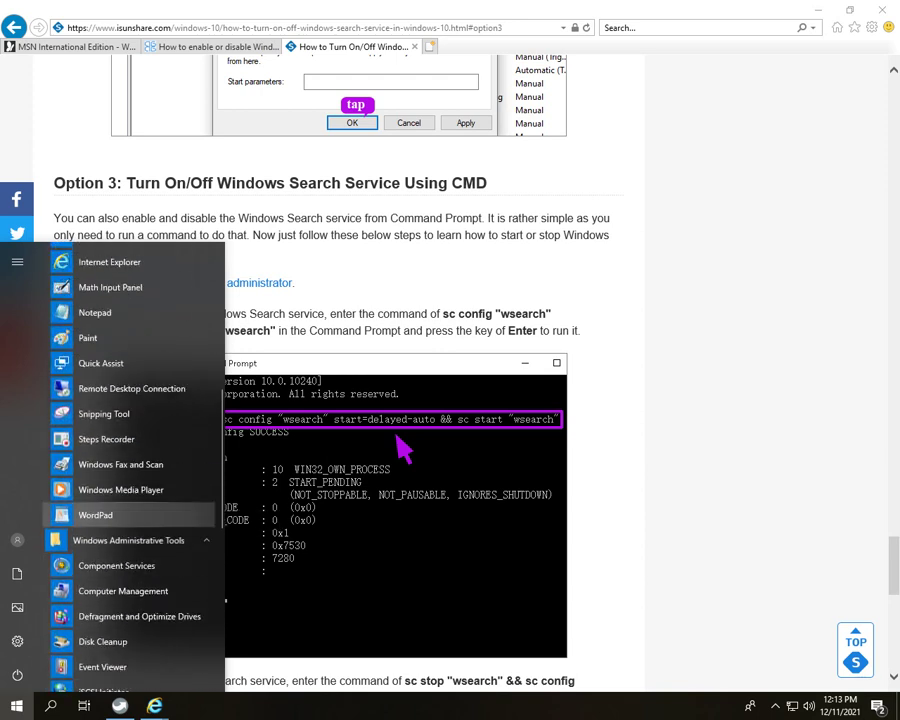
pyautogui.scroll(4, 130, 543)
pyautogui.scroll(-14, 130, 484)
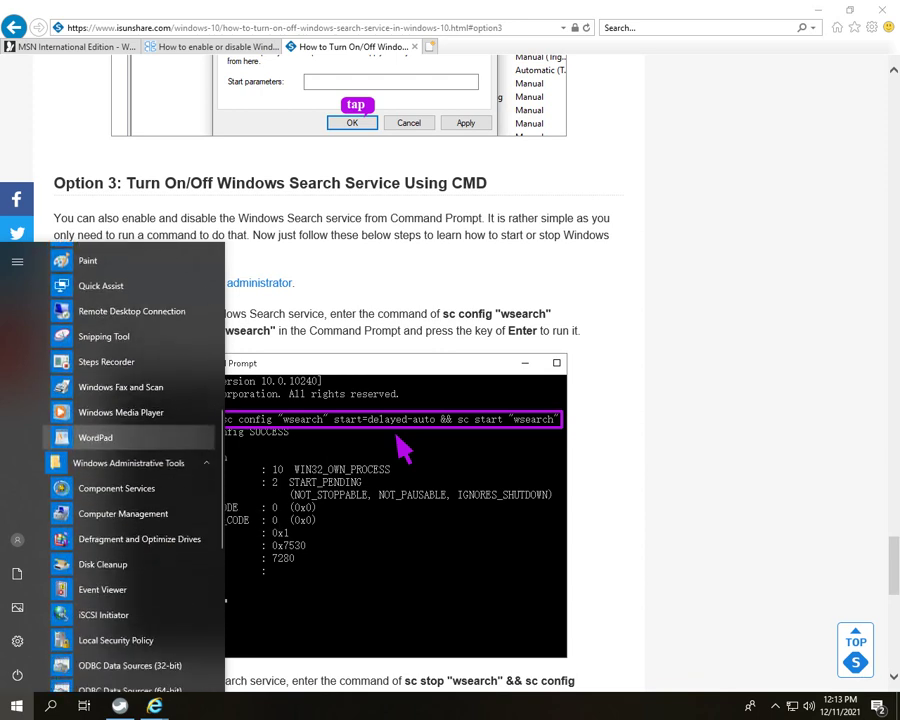
pyautogui.scroll(-2, 130, 480)
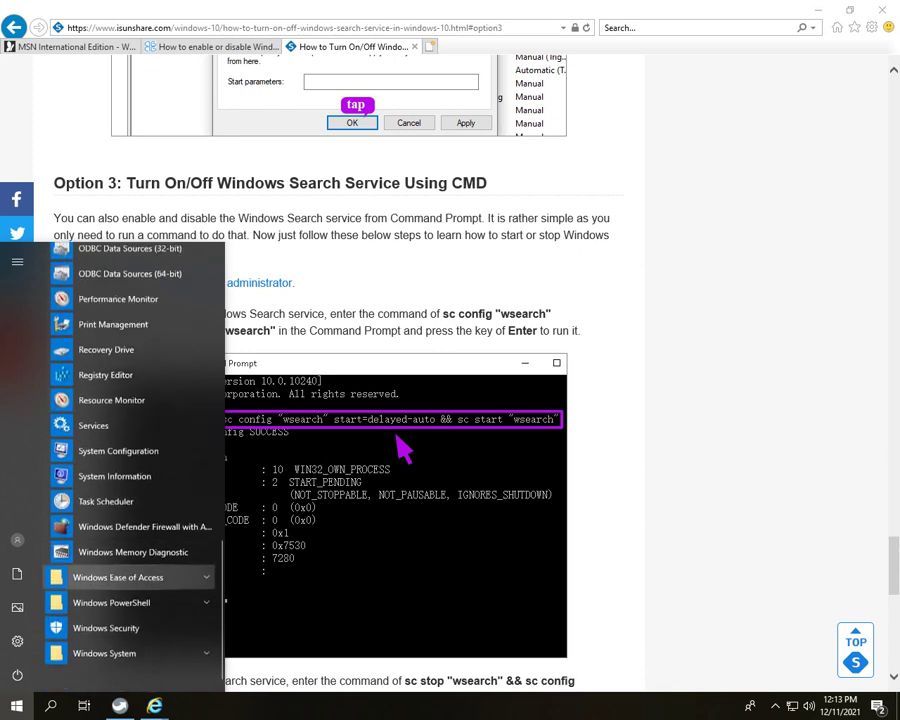
# - Run Command Prompt from the Windows System folder as administrator and move its window aside to uncover the article
pyautogui.click(130, 642)
pyautogui.scroll(-3, 130, 591)
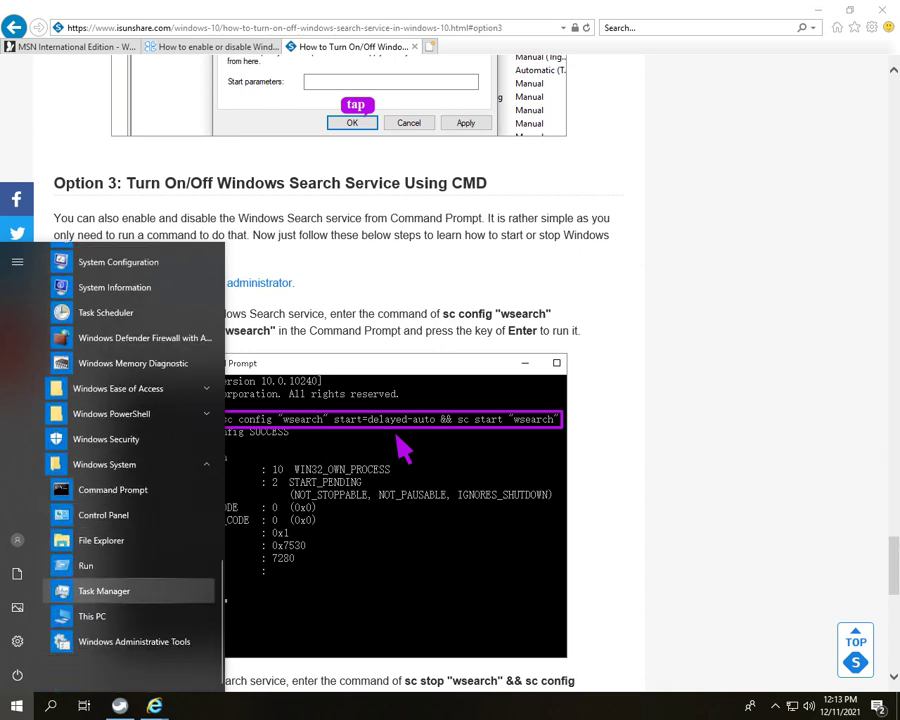
pyautogui.rightClick(121, 496)
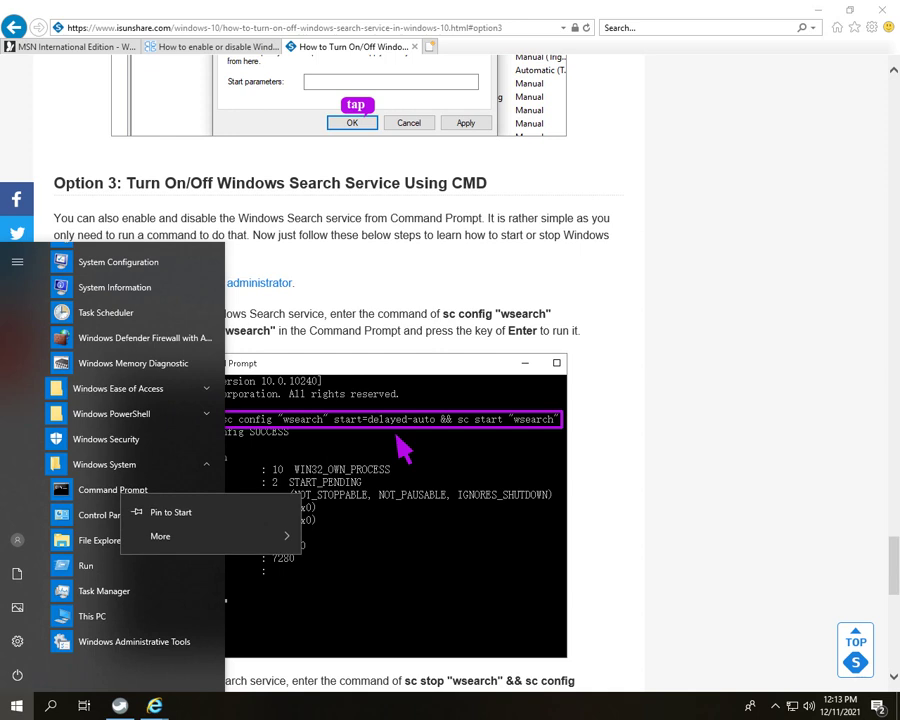
pyautogui.moveTo(160, 536)
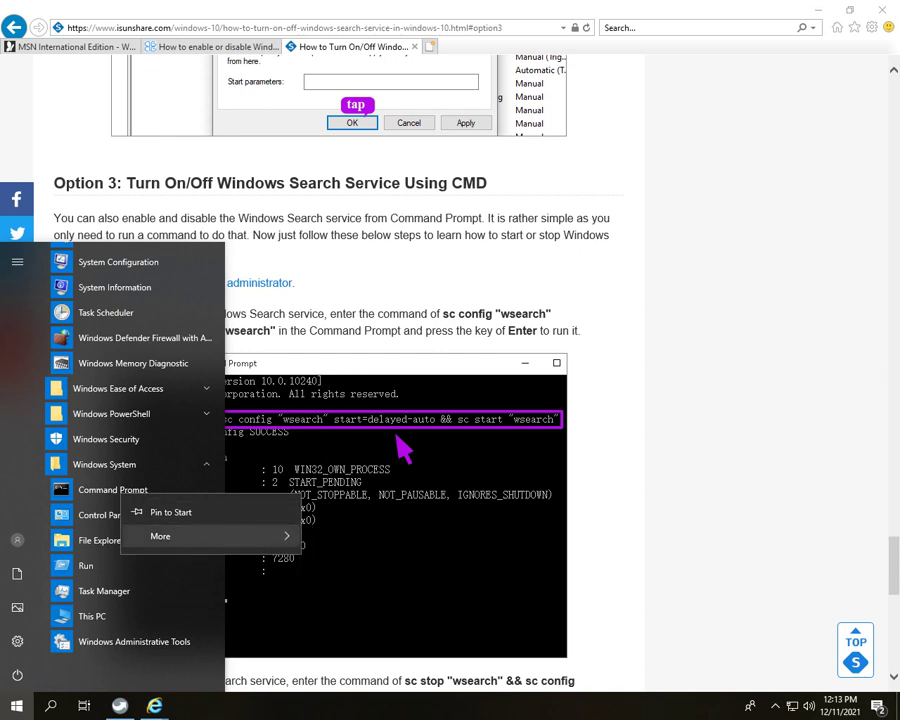
pyautogui.moveTo(200, 536)
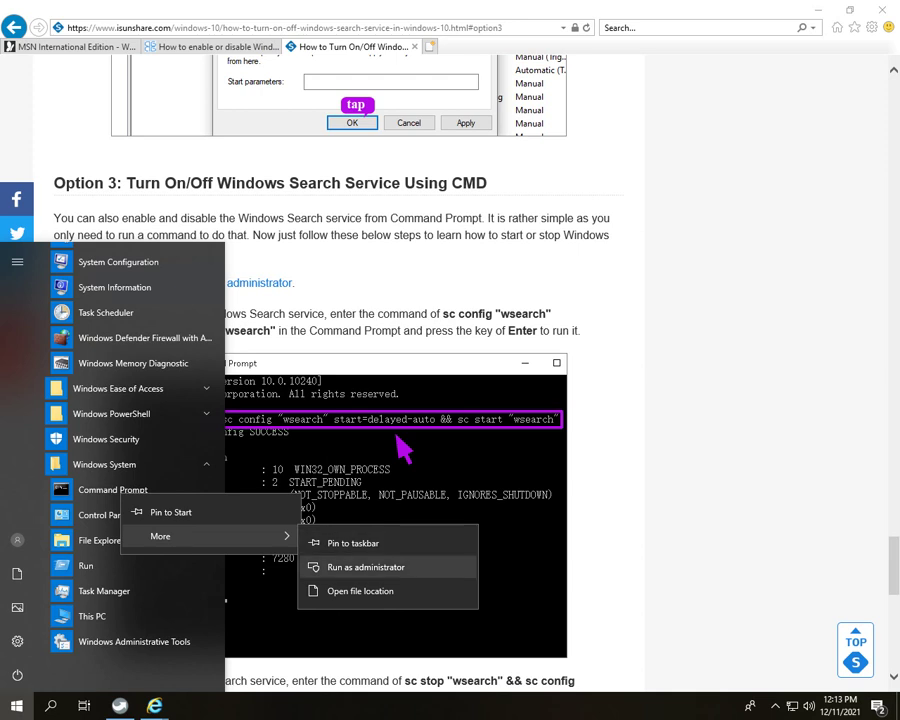
pyautogui.click(365, 567)
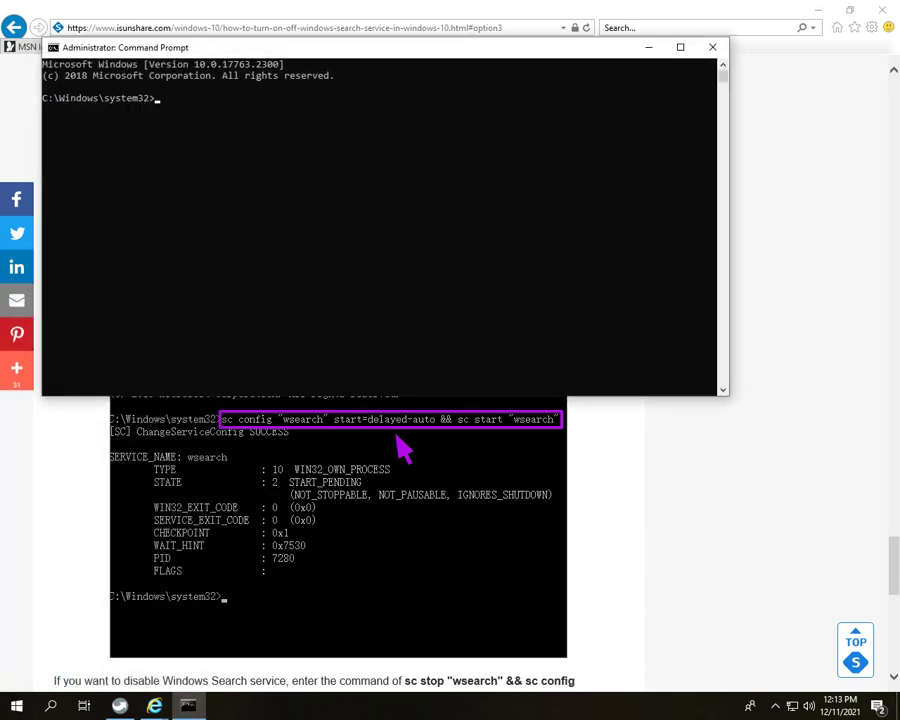
pyautogui.moveTo(380, 47); pyautogui.dragTo(526, 34)
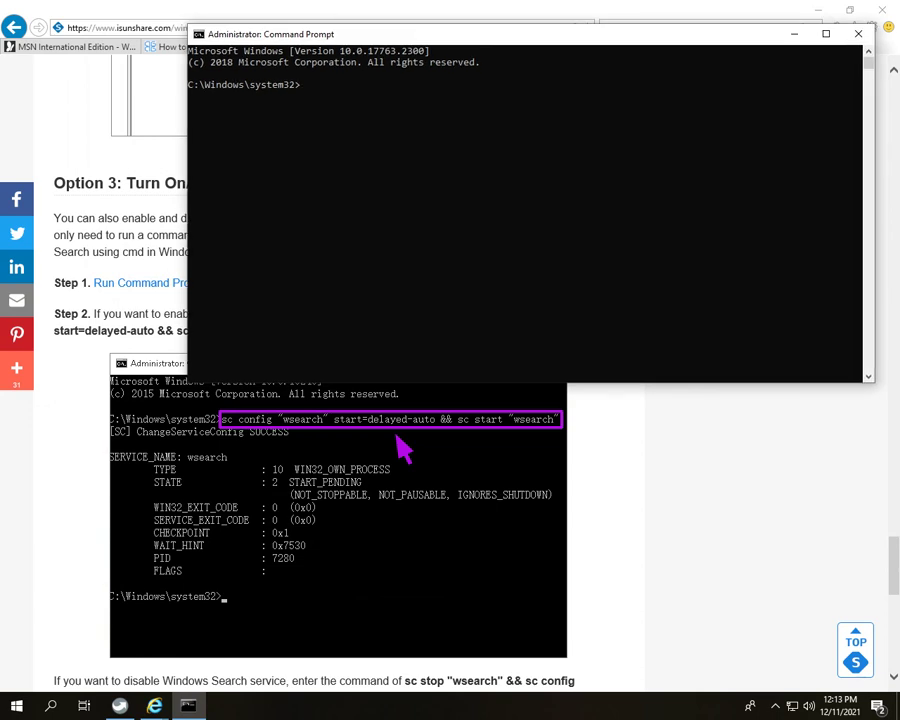
# - Copy the command sc stop "wsearch" && sc config "wsearch" start=disabled from the article
pyautogui.click(140, 316)
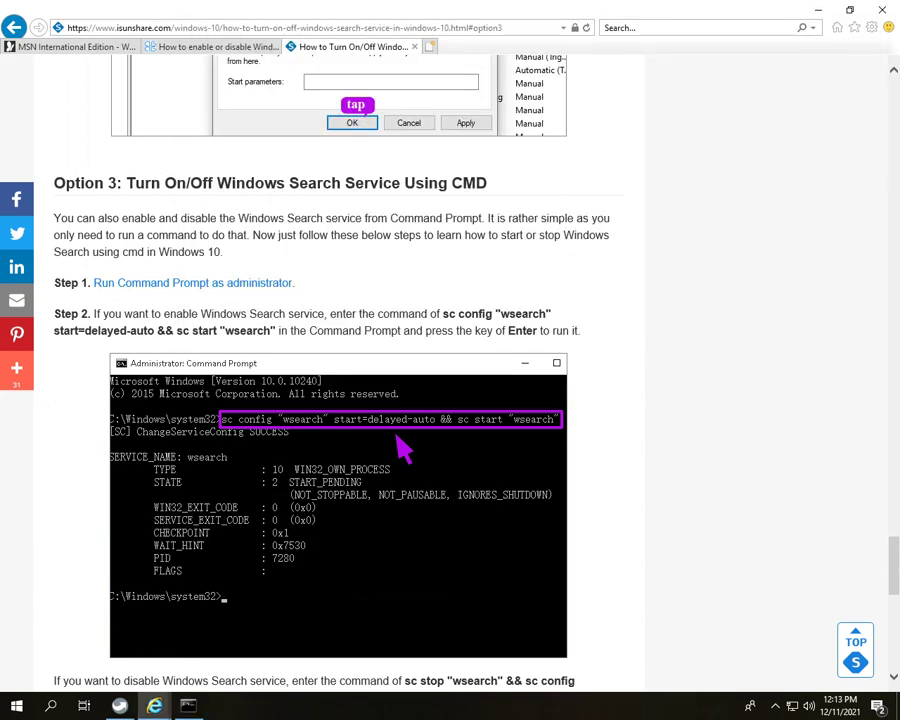
pyautogui.scroll(-4, 450, 360)
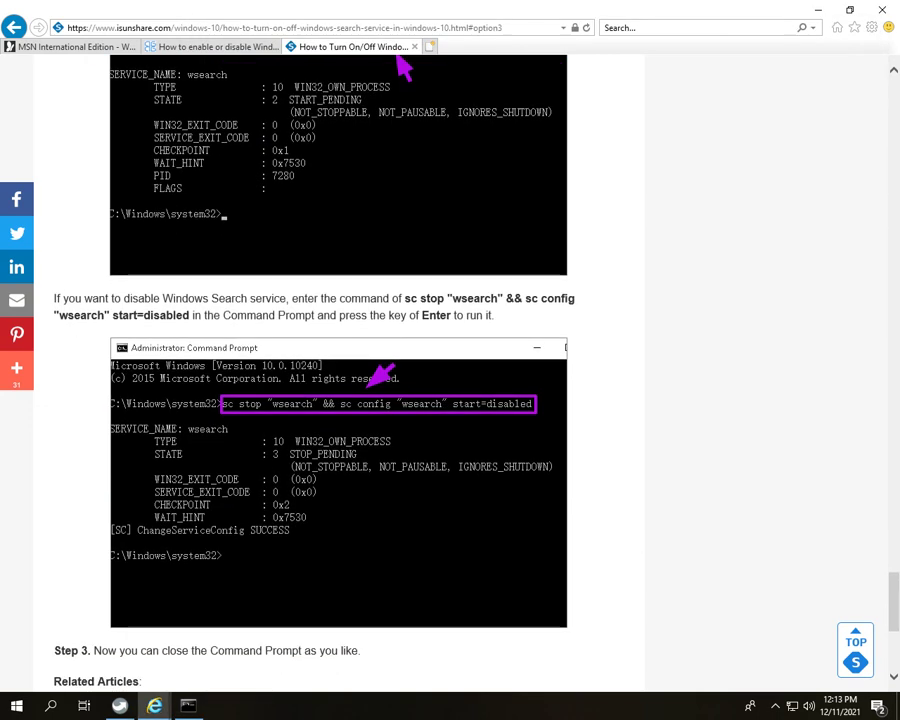
pyautogui.moveTo(402, 298); pyautogui.dragTo(189, 315)
pyautogui.hotkey('ctrl', 'c')
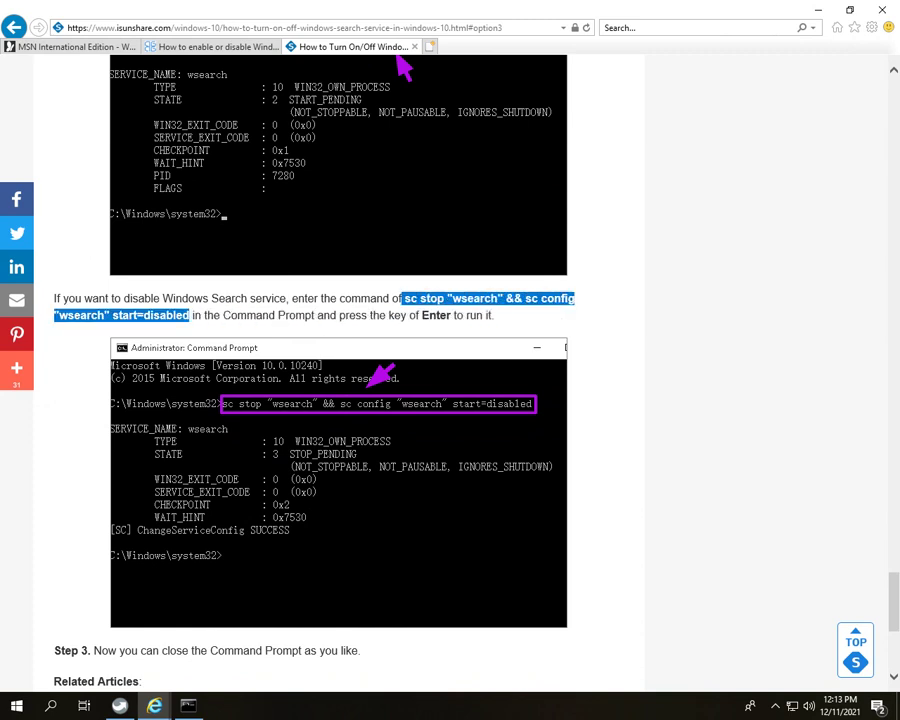
pyautogui.rightClick(185, 318)
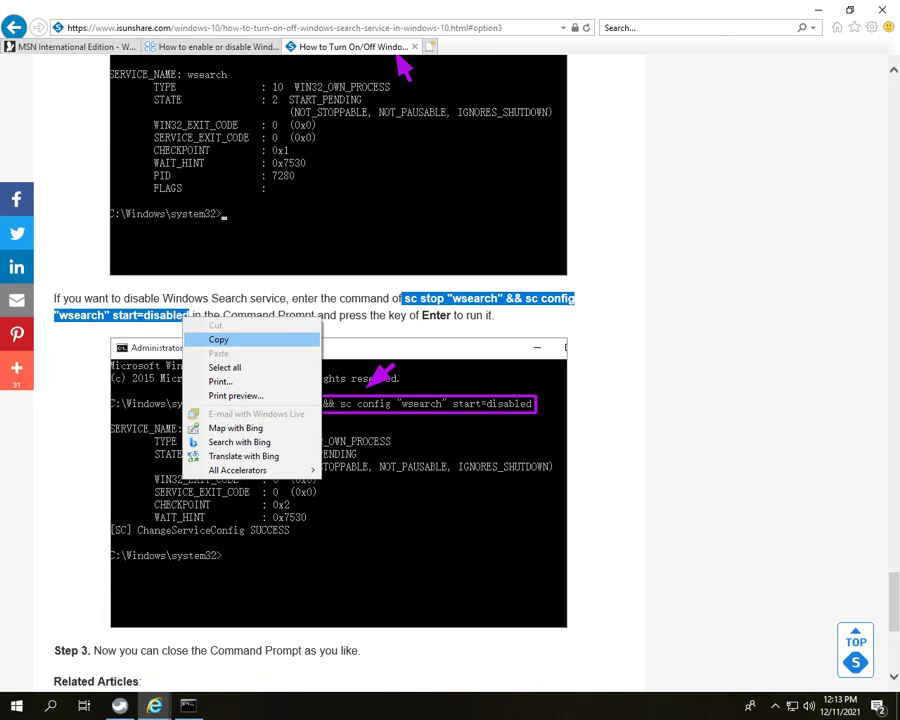
pyautogui.click(218, 339)
# - Switch to the administrator Command Prompt, paste the copied command that stops and disables wsearch, and run it
pyautogui.click(188, 705)
pyautogui.hotkey('ctrl', 'v')
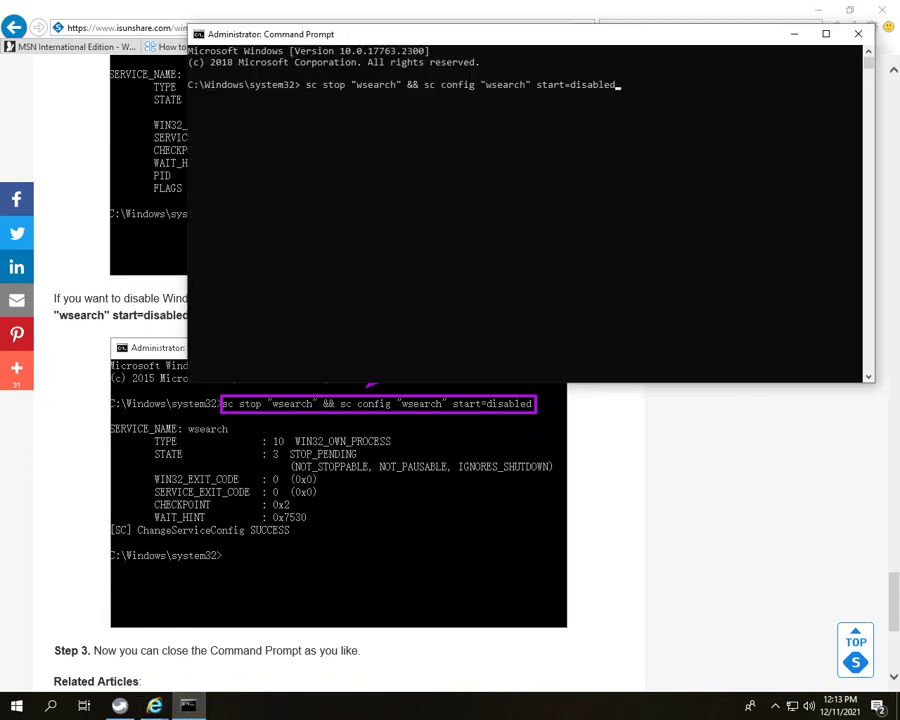
pyautogui.press('Return')
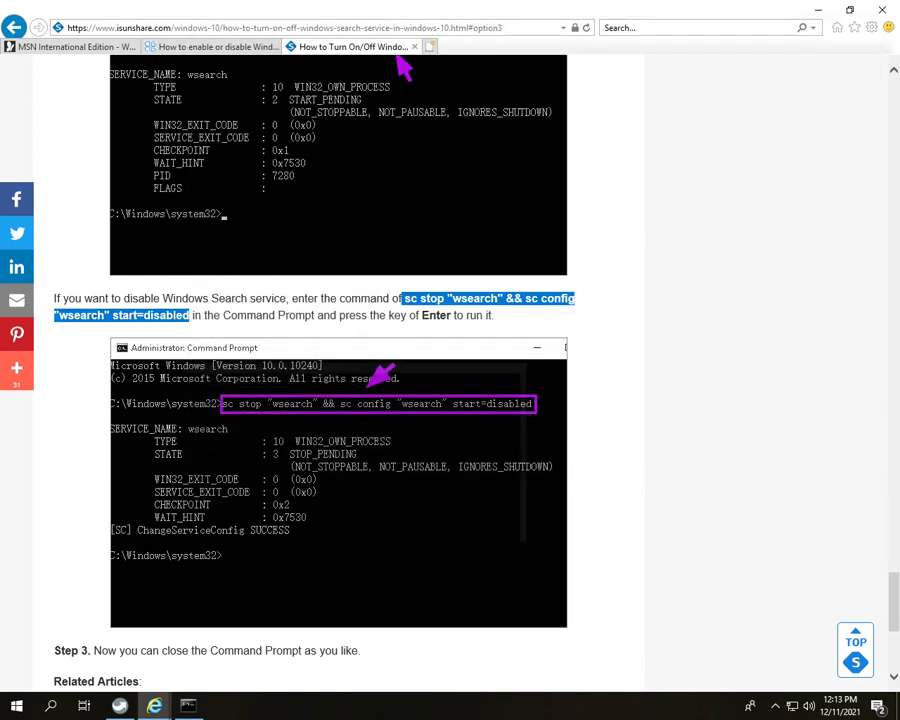
# - Search in a new browser tab for "hibernate turn off windows 10" and open the Microsoft support article on disabling and re-enabling hibernation
pyautogui.click(400, 50)
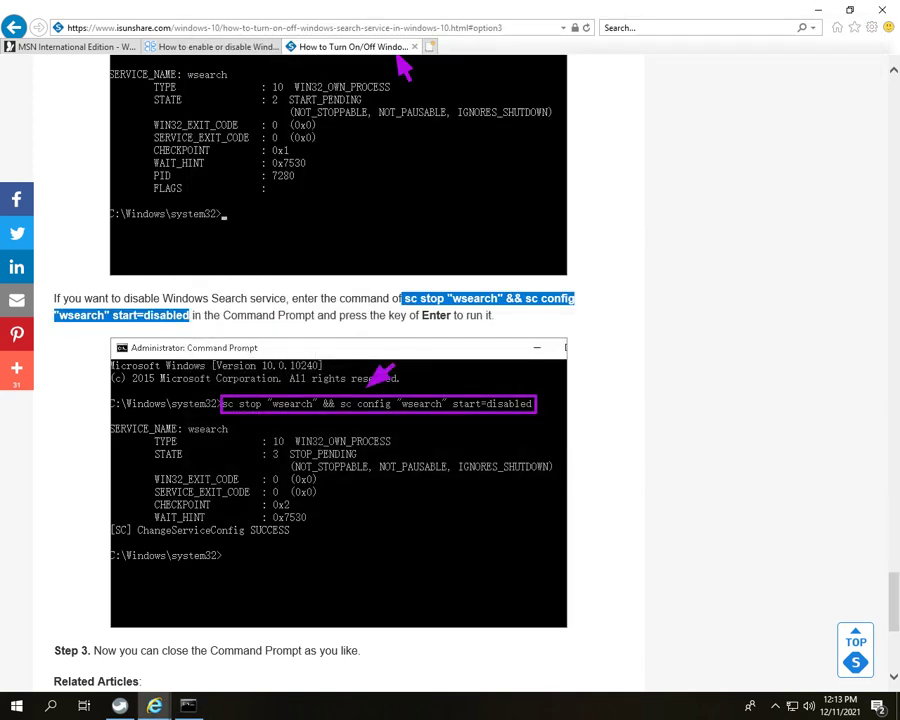
pyautogui.click(430, 46)
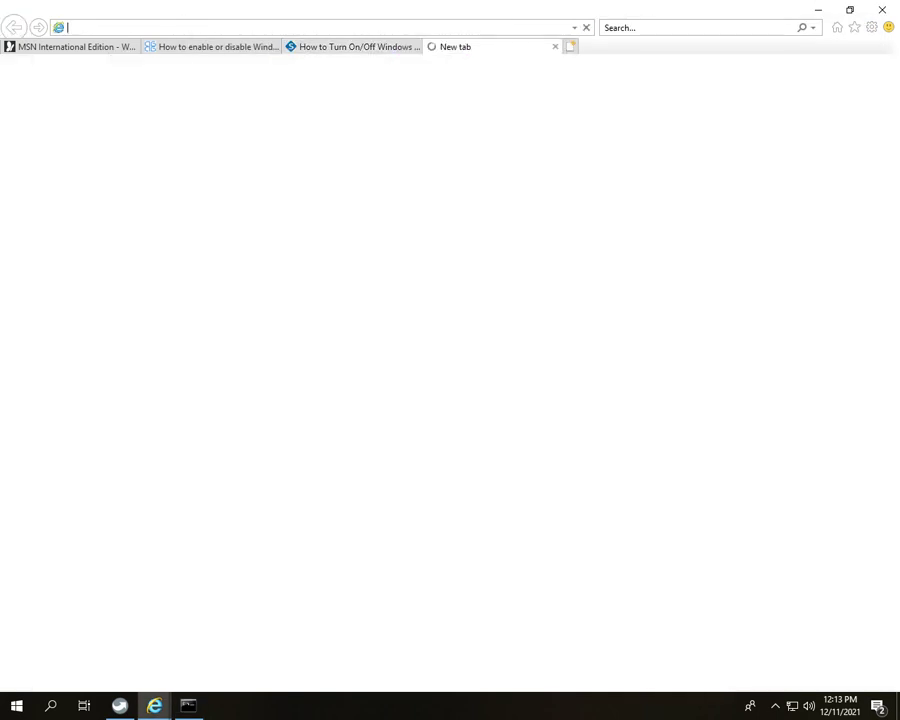
pyautogui.write('hib')
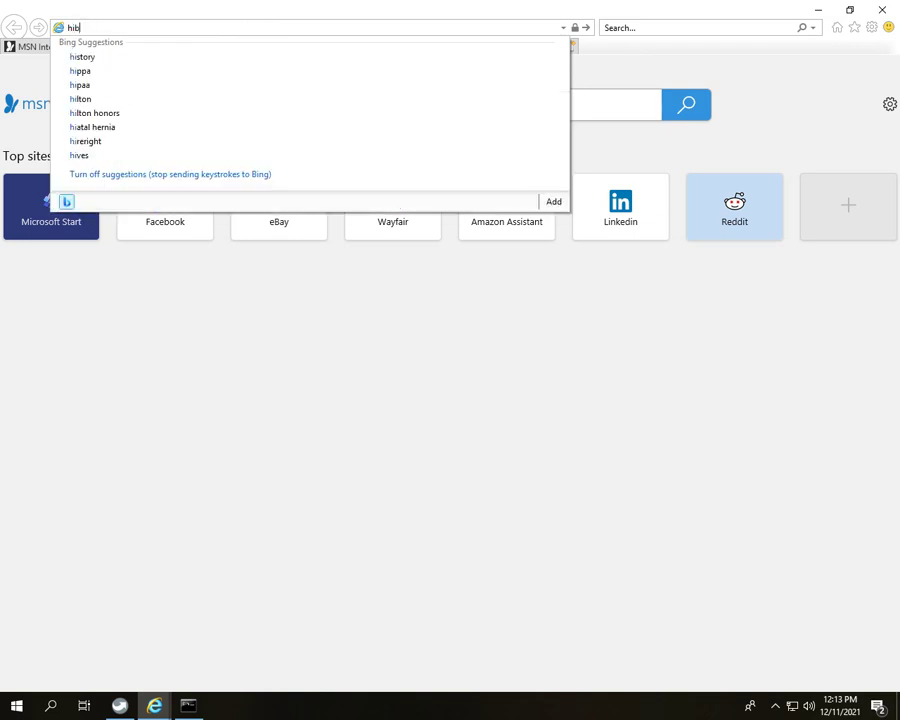
pyautogui.write('ernat')
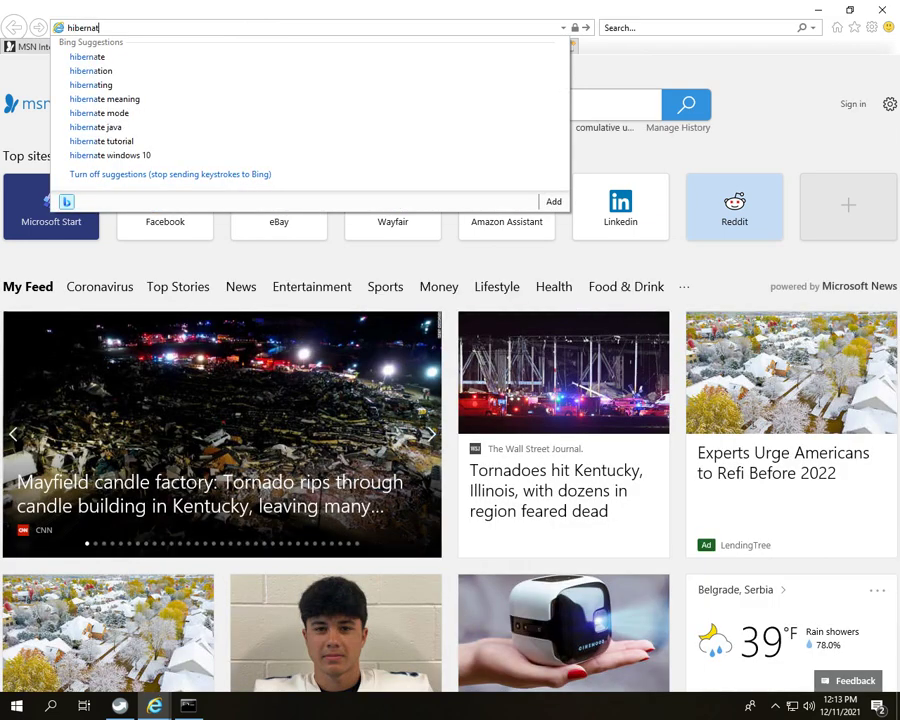
pyautogui.write('e turn o')
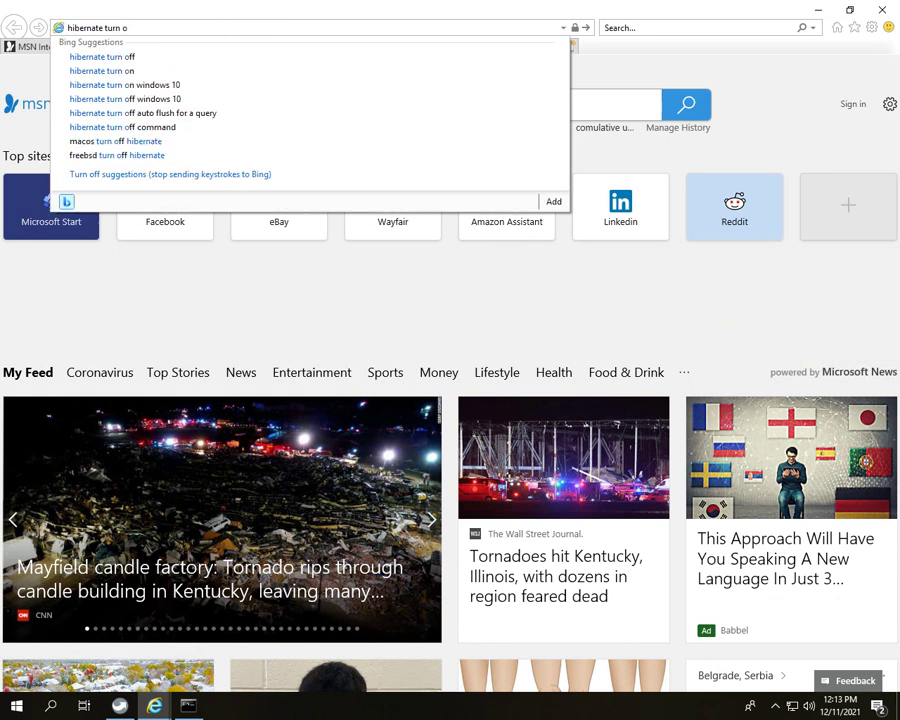
pyautogui.write('ff win')
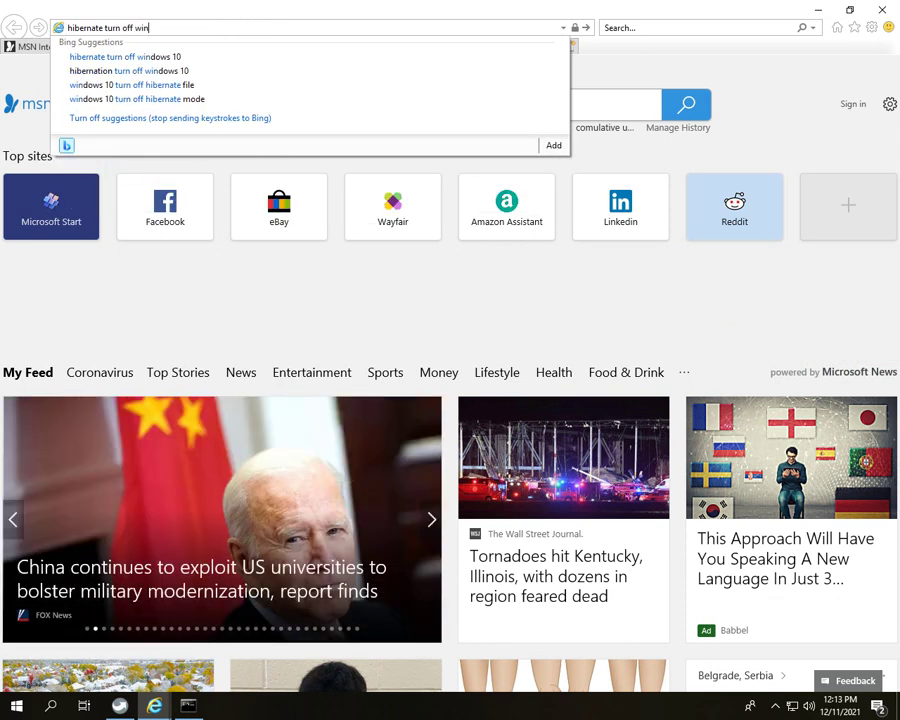
pyautogui.write('dows 10')
pyautogui.press('Return')
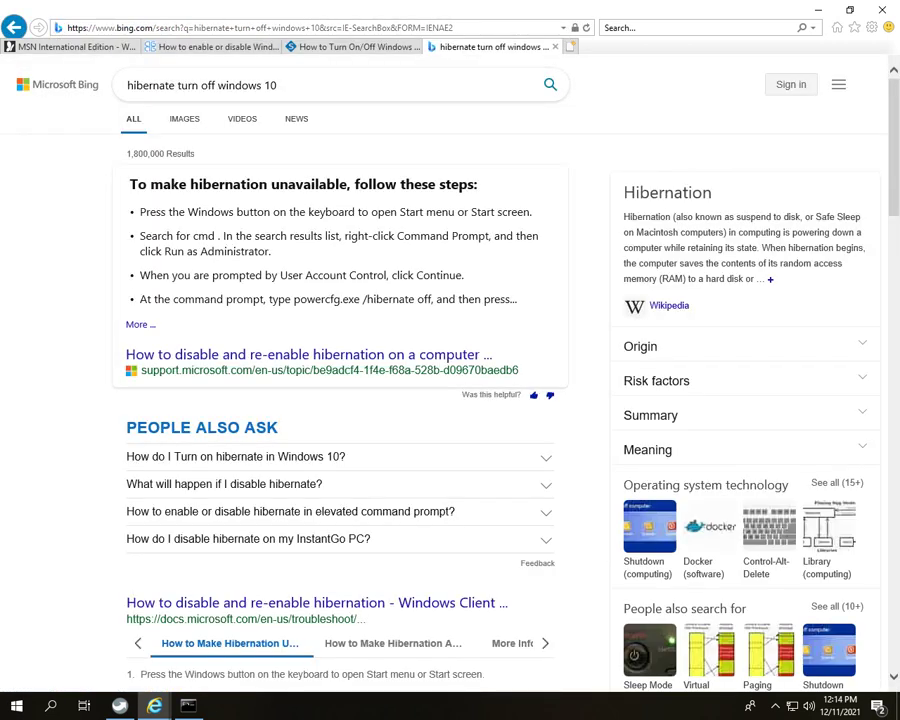
pyautogui.click(310, 354)
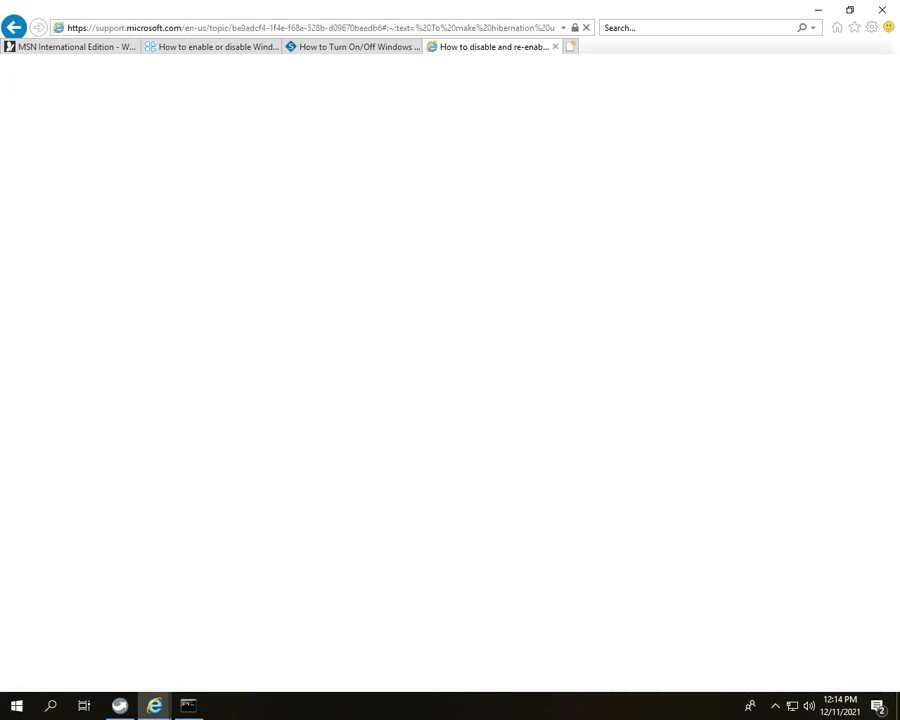
# - Read the support article's Resolution section for the steps that make hibernation unavailable or available
pyautogui.click(188, 706)
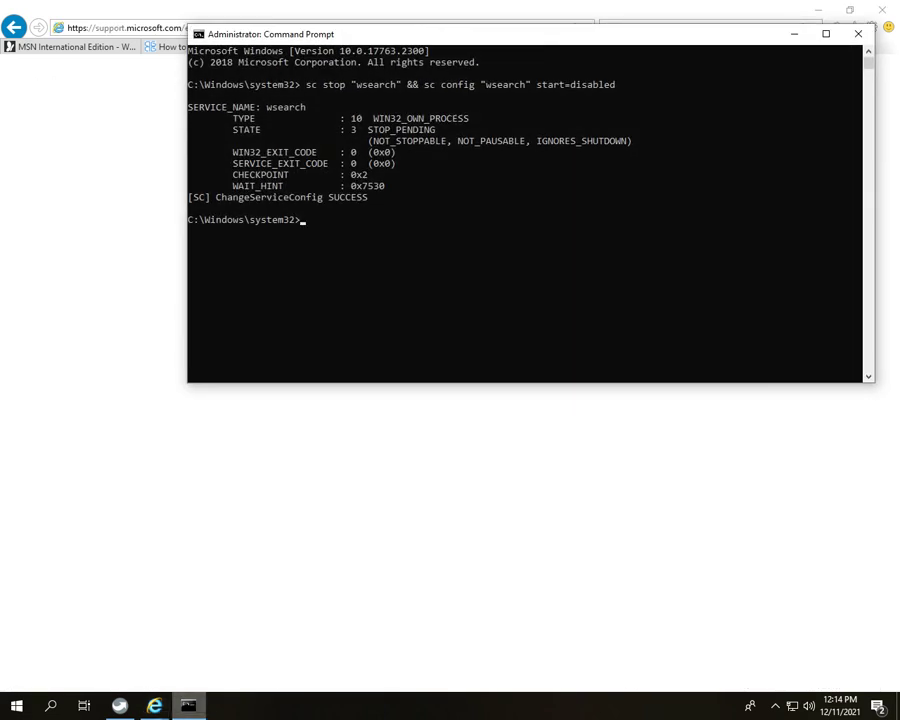
pyautogui.hotkey('alt', 'Tab')
pyautogui.scroll(-5, 450, 360)
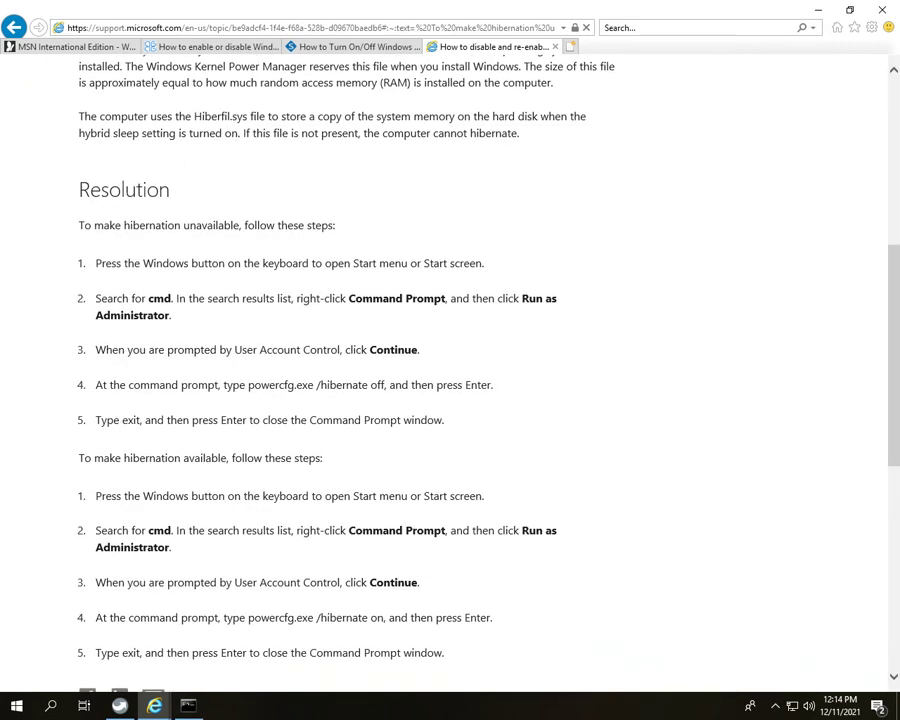
pyautogui.scroll(-5, 450, 360)
pyautogui.scroll(3, 450, 360)
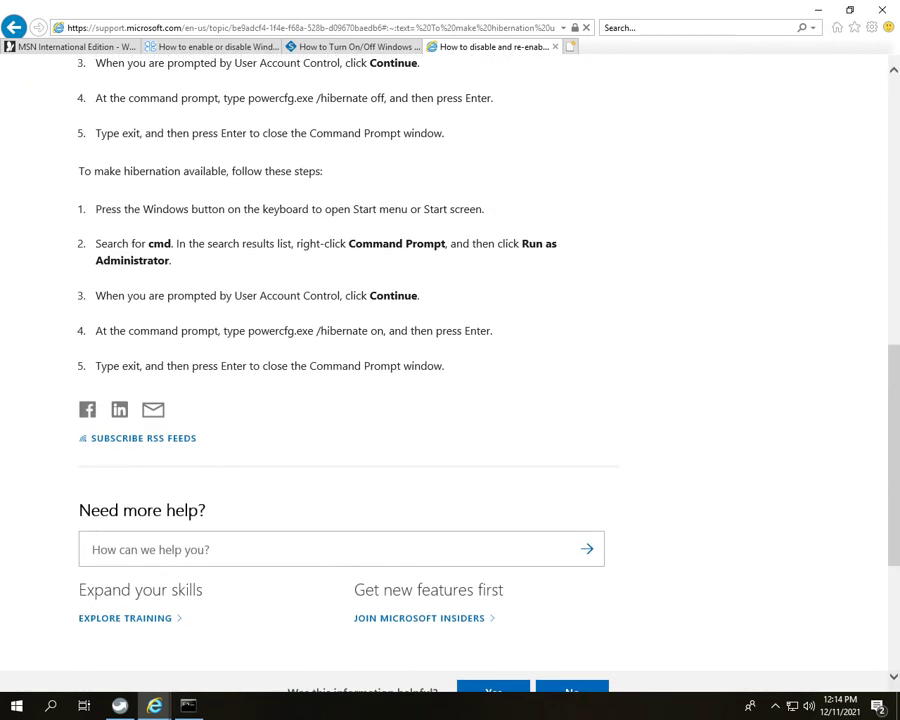
pyautogui.scroll(2, 450, 360)
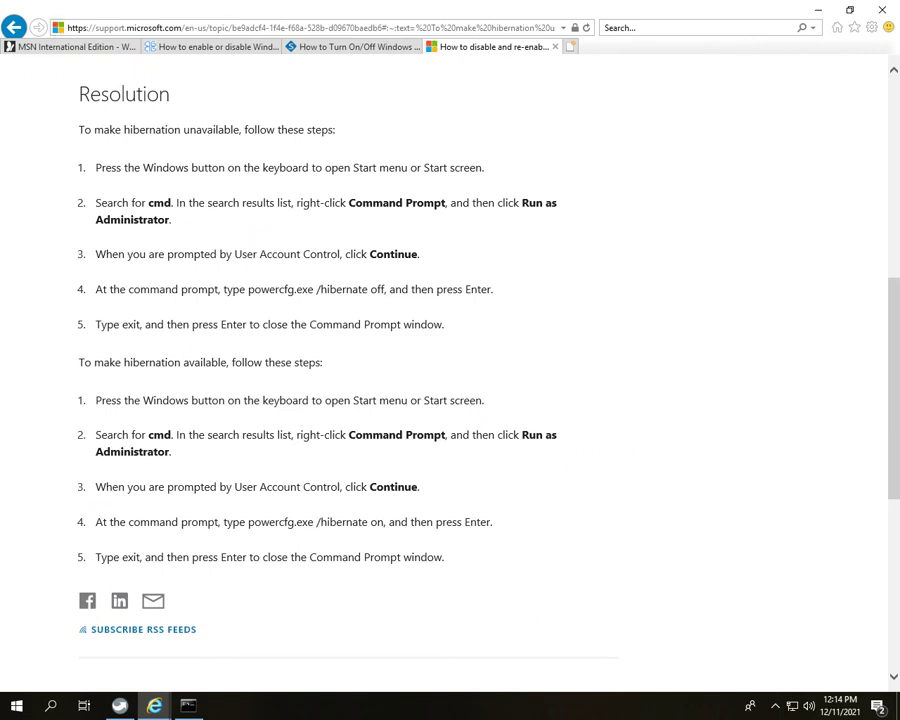
pyautogui.scroll(1, 450, 360)
pyautogui.scroll(-3, 450, 360)
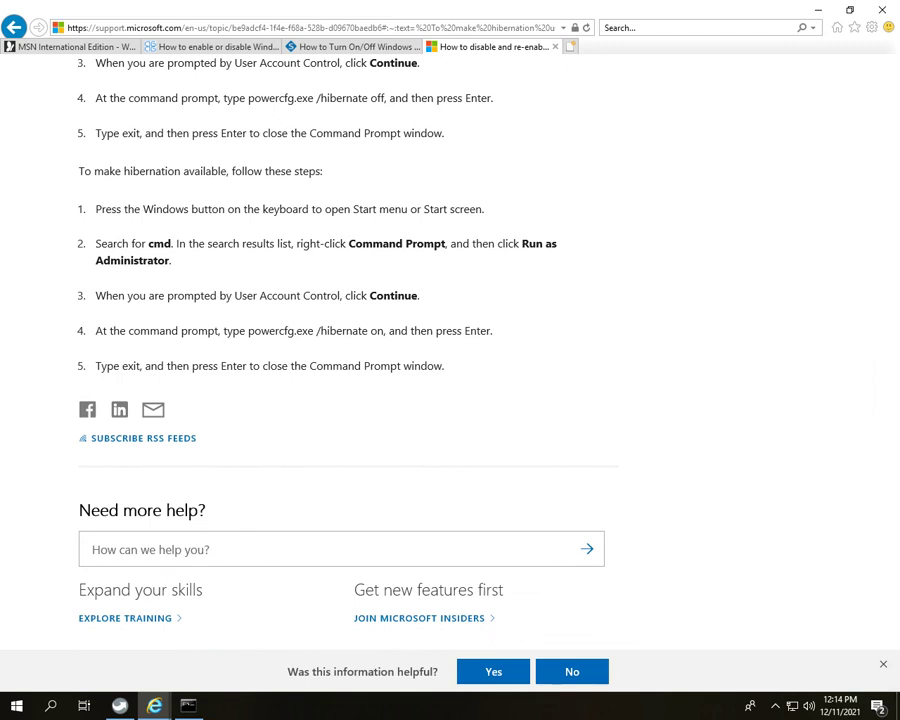
pyautogui.scroll(-2, 450, 360)
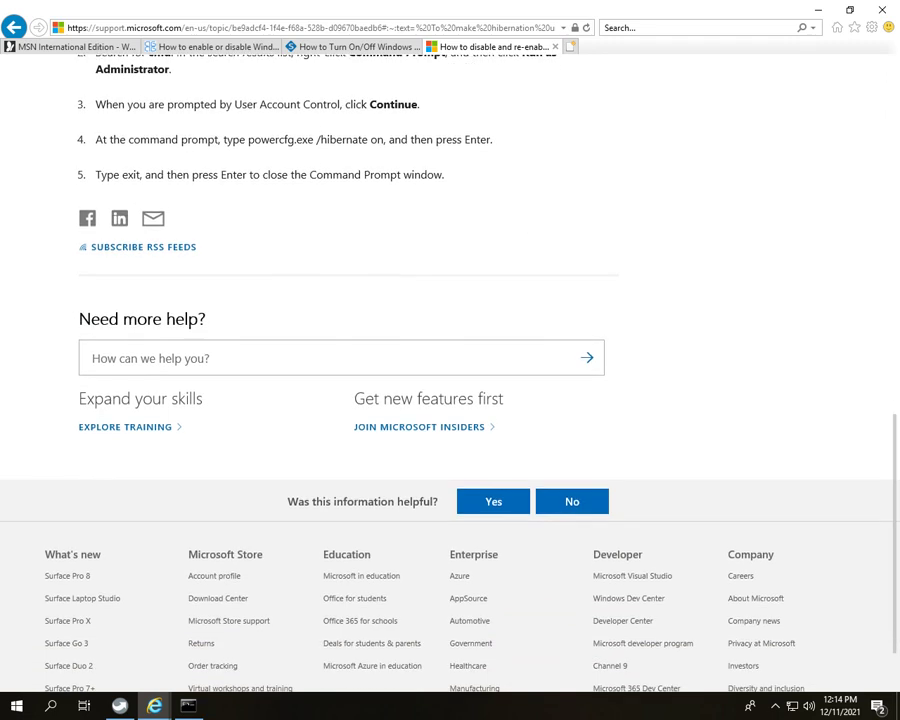
pyautogui.scroll(3, 450, 360)
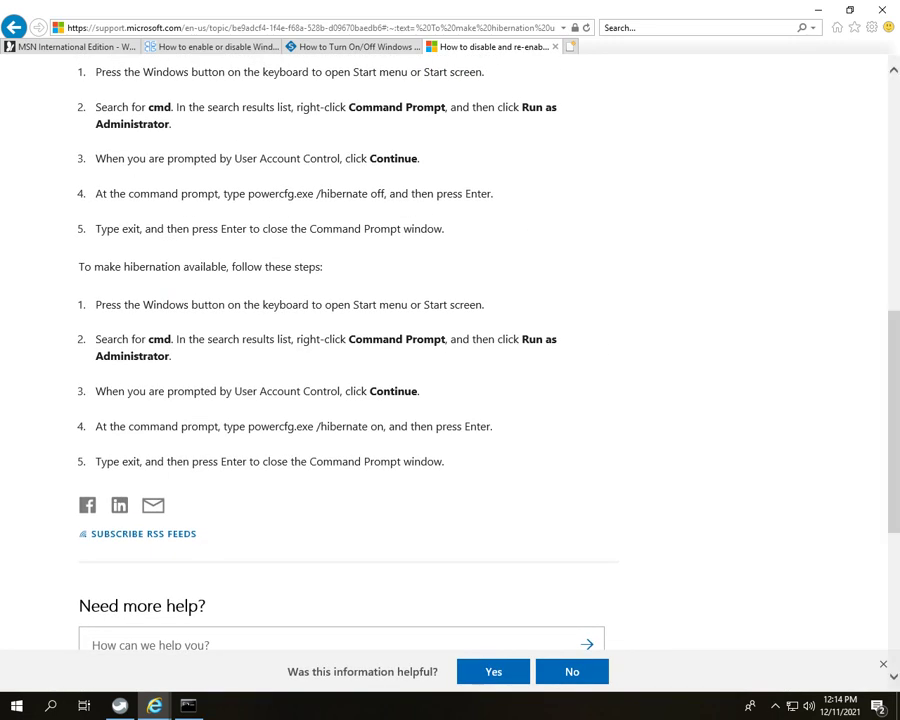
# - Copy the command powercfg.exe /hibernate off from the article and run it in the administrator Command Prompt
pyautogui.moveTo(248, 194); pyautogui.dragTo(384, 194)
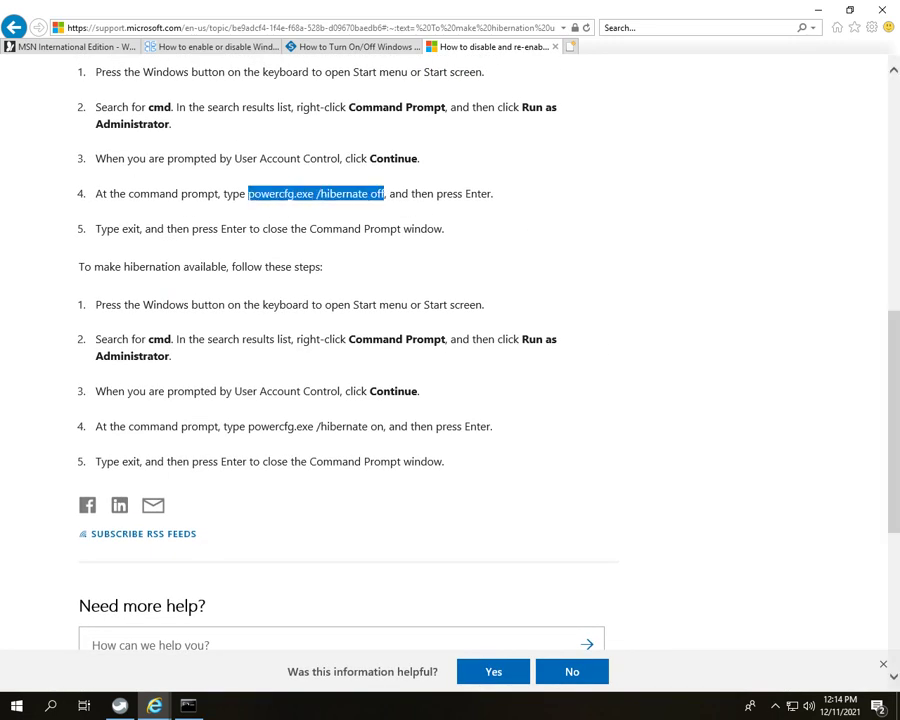
pyautogui.rightClick(259, 197)
pyautogui.click(300, 221)
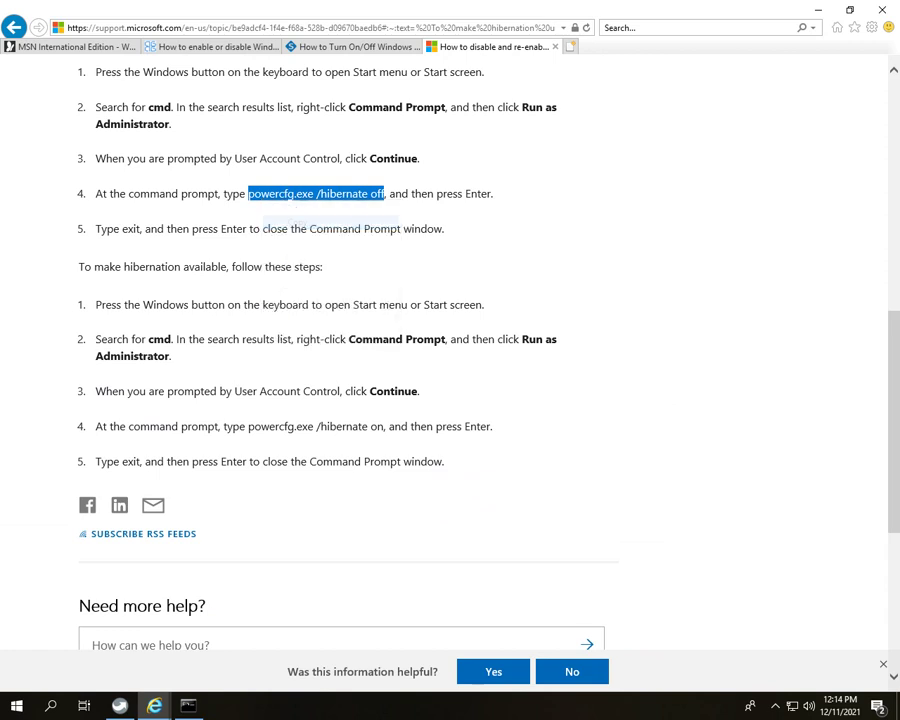
pyautogui.click(188, 706)
pyautogui.hotkey('ctrl', 'v')
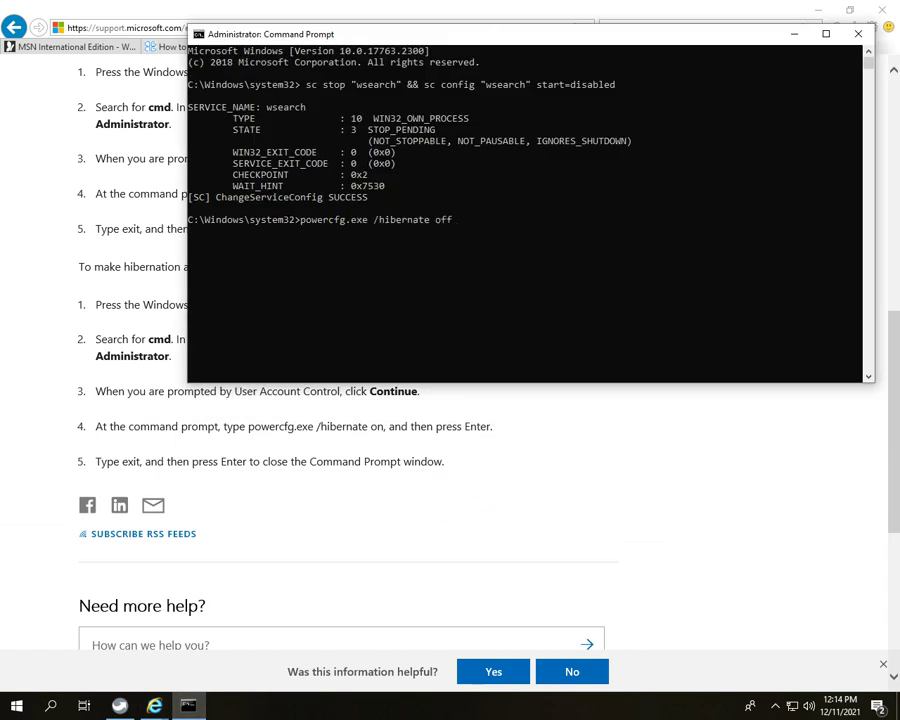
pyautogui.press('Return')
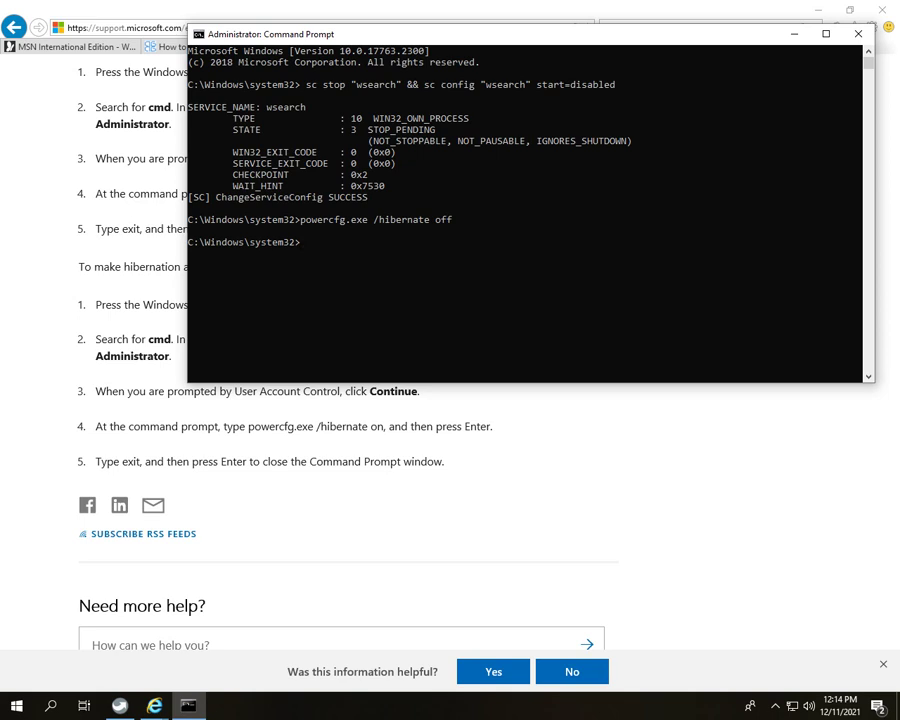
# - Return to the browser, search in a new tab for "windows 10 turn off disk chaking" and open the EaseUS article on stopping CHKDSK at startup
pyautogui.hotkey('alt', 'Tab')
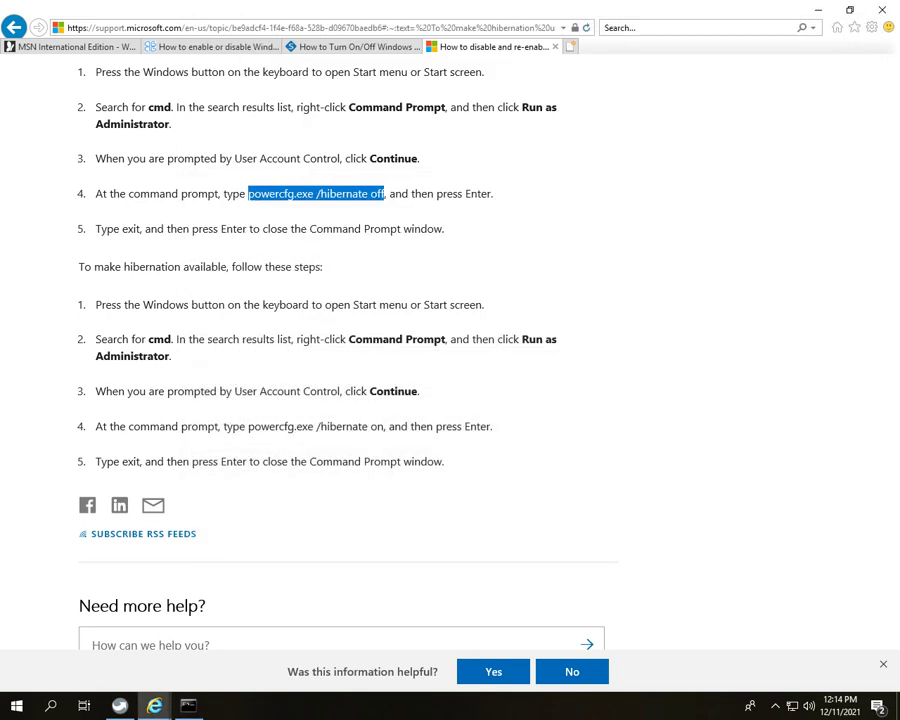
pyautogui.hotkey('ctrl', 't')
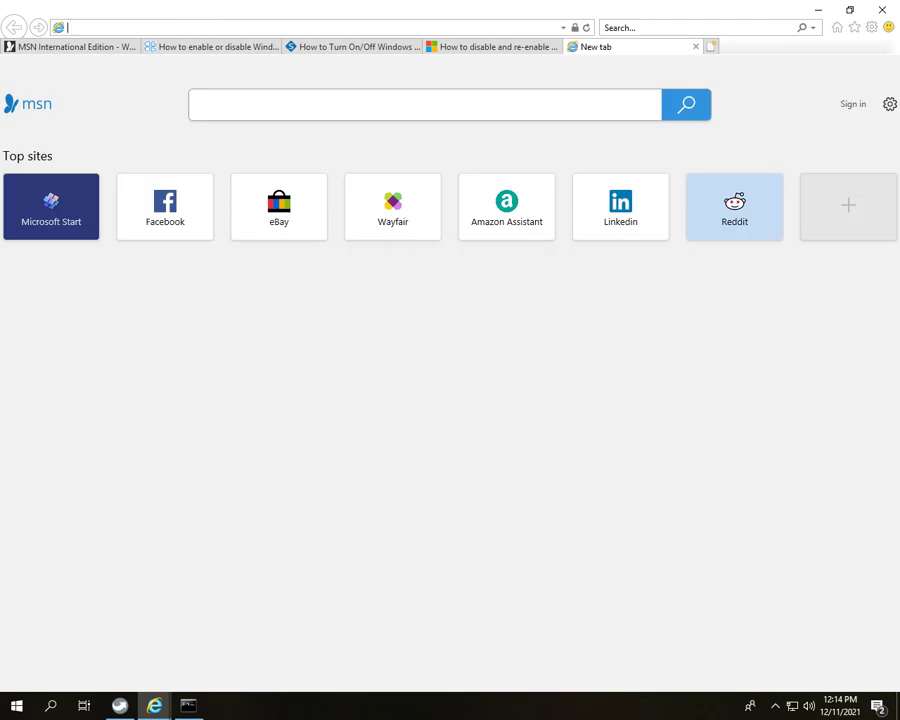
pyautogui.write('wind')
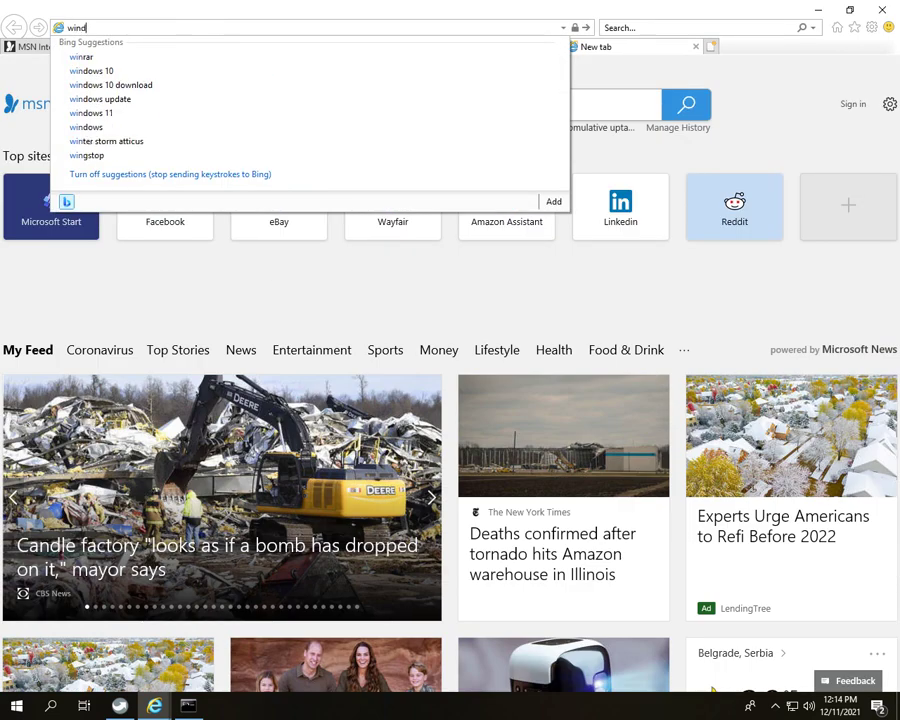
pyautogui.write('ows')
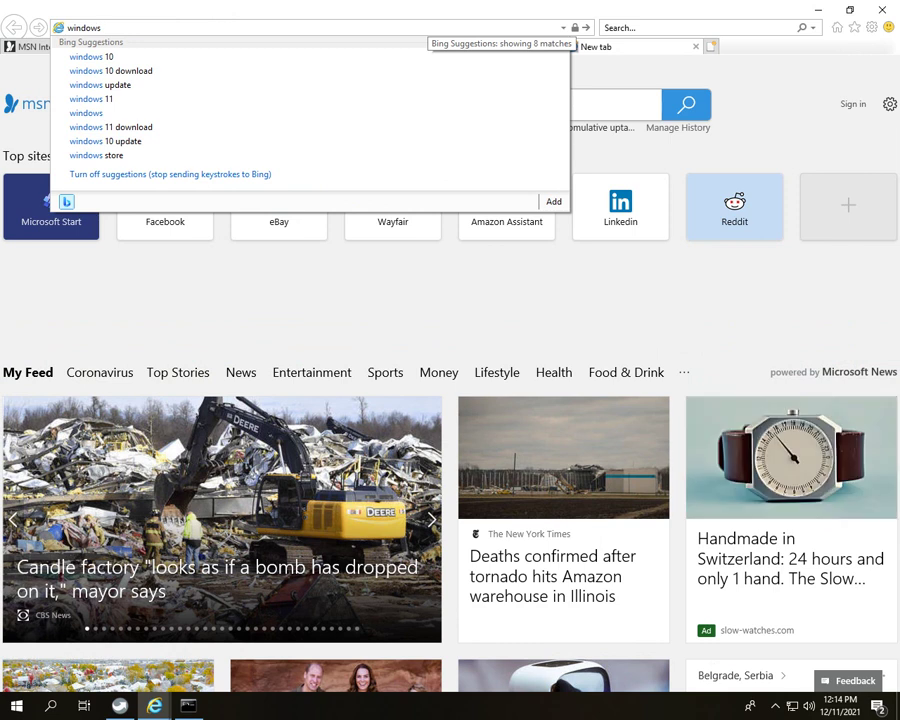
pyautogui.write(' 10')
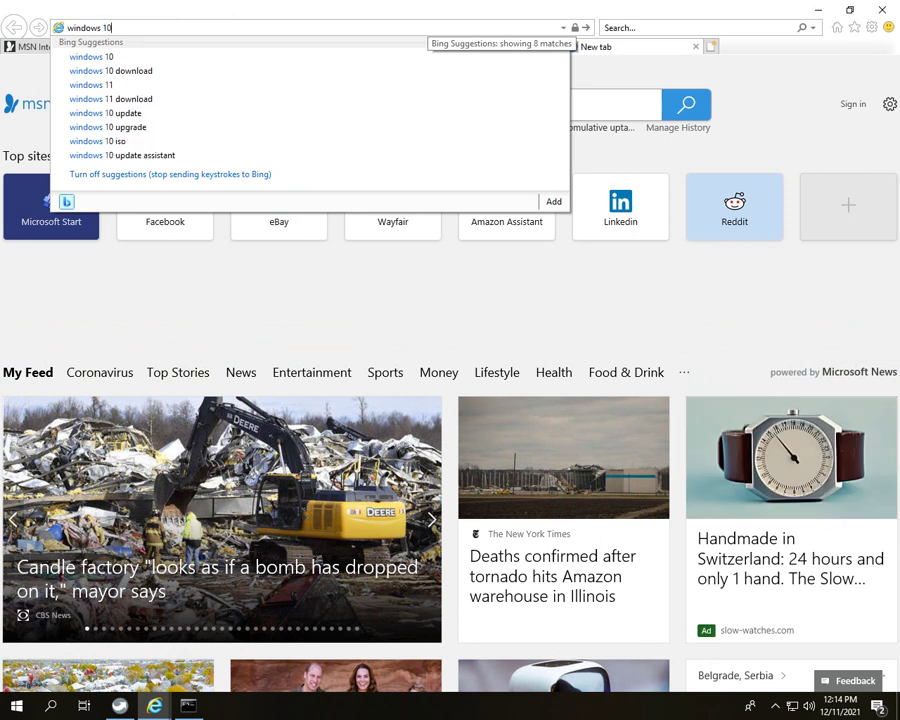
pyautogui.write(' tu')
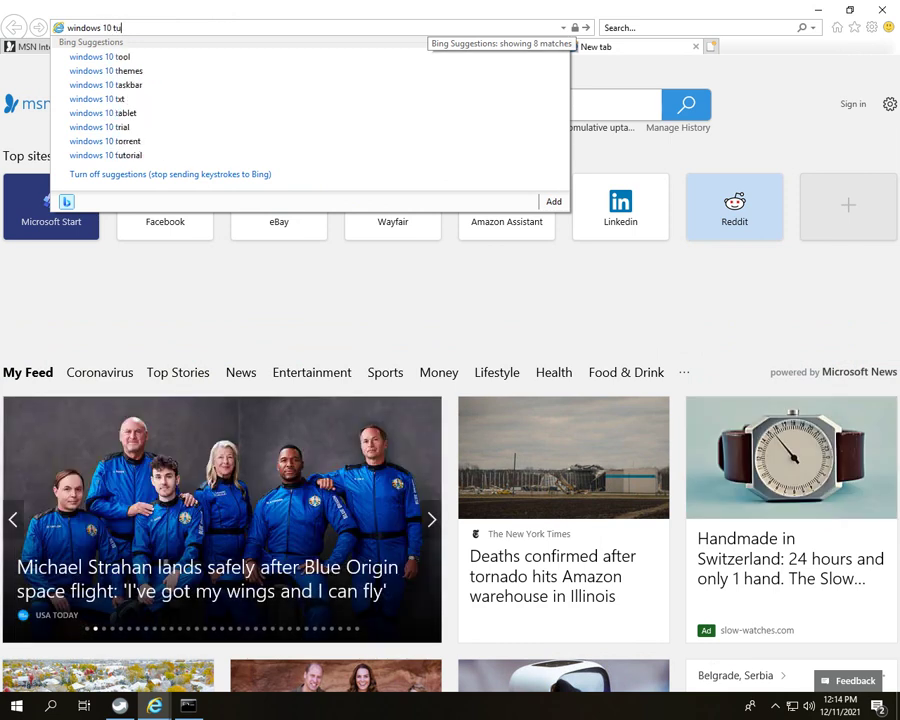
pyautogui.write('rn o')
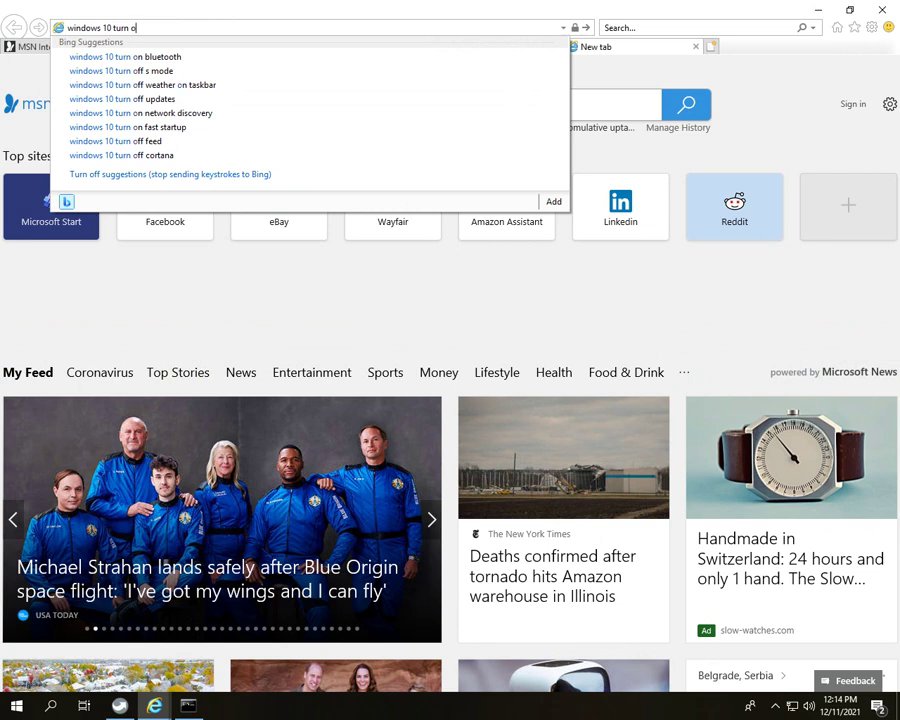
pyautogui.write('ff')
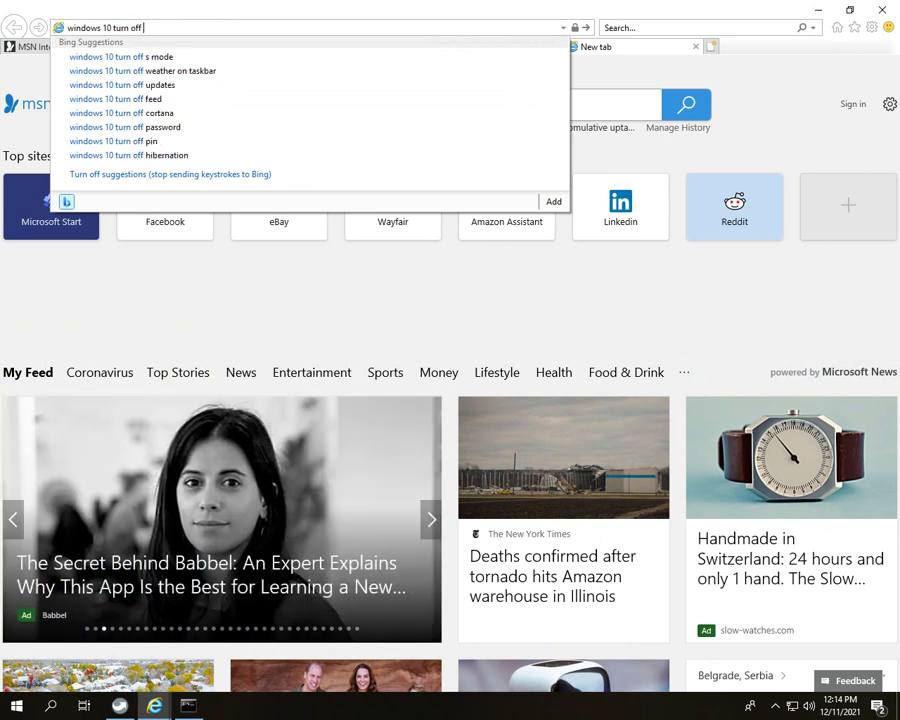
pyautogui.write(' disk')
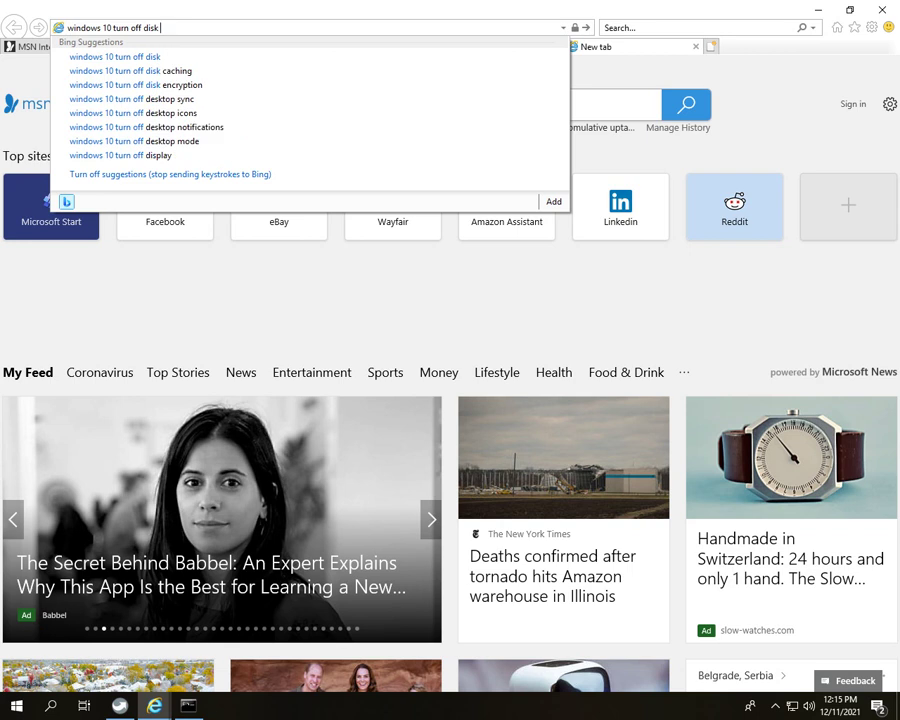
pyautogui.write('chek')
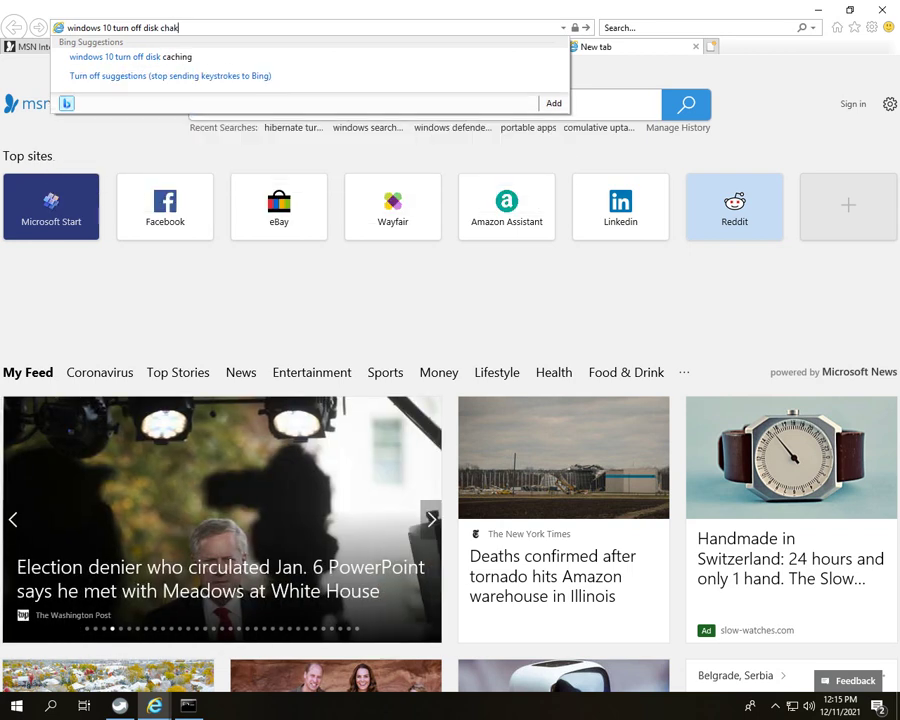
pyautogui.write('ing')
pyautogui.press('Return')
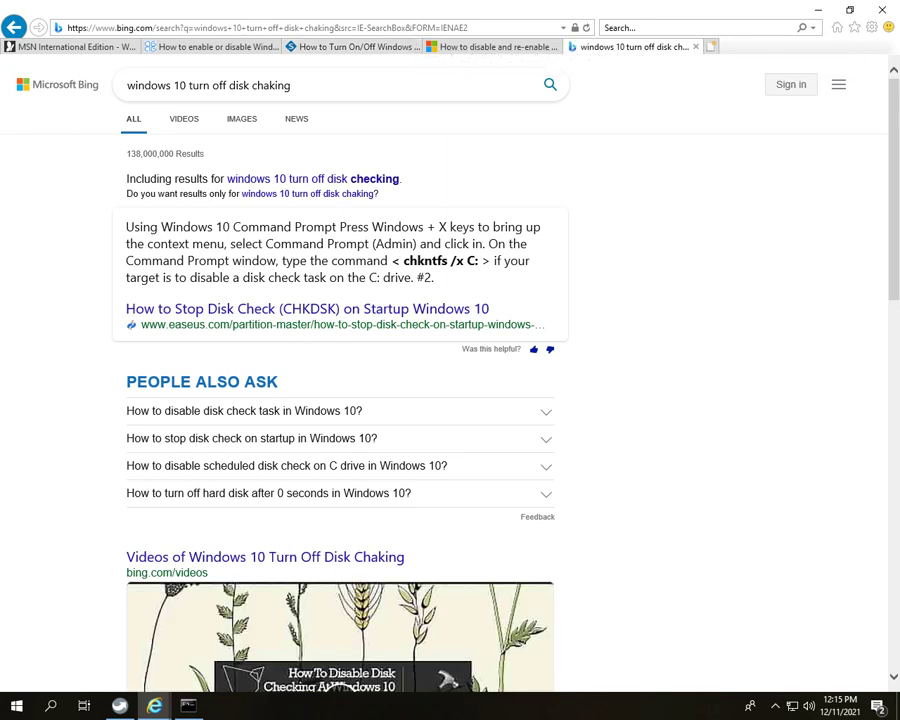
pyautogui.click(307, 309)
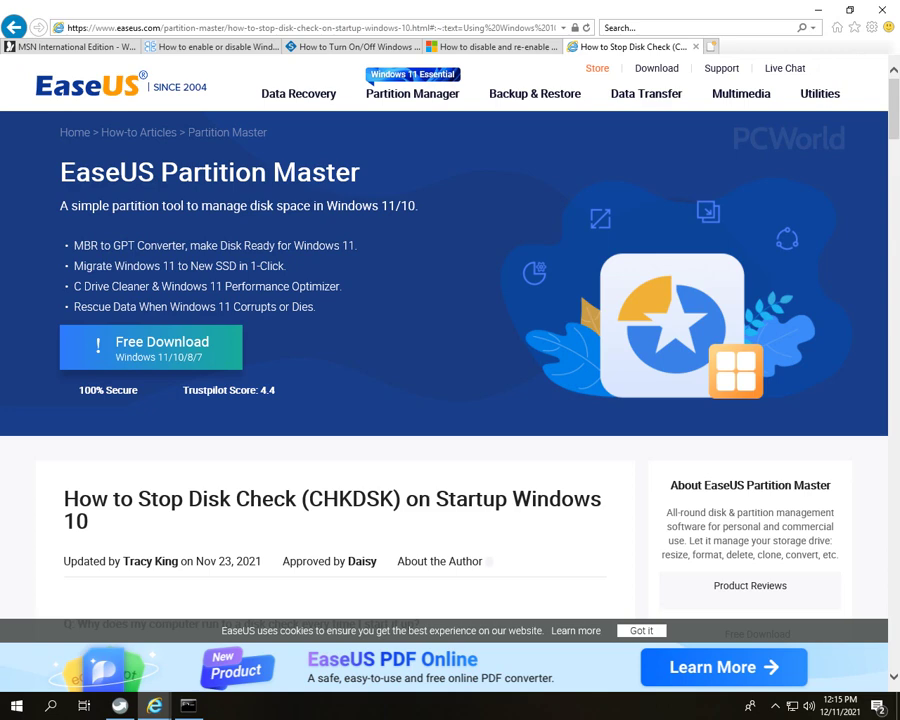
# - Find the table of workable solutions in the EaseUS article and open the full steps for the Command Prompt method
pyautogui.scroll(-7, 444, 372)
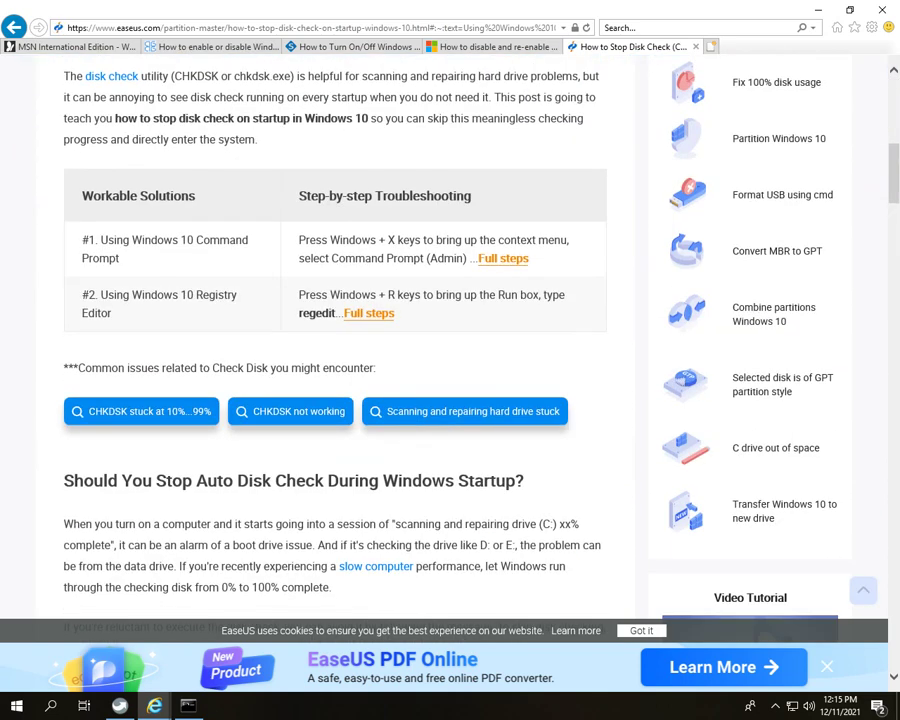
pyautogui.scroll(1, 444, 372)
pyautogui.scroll(-1, 444, 372)
pyautogui.scroll(1, 338, 330)
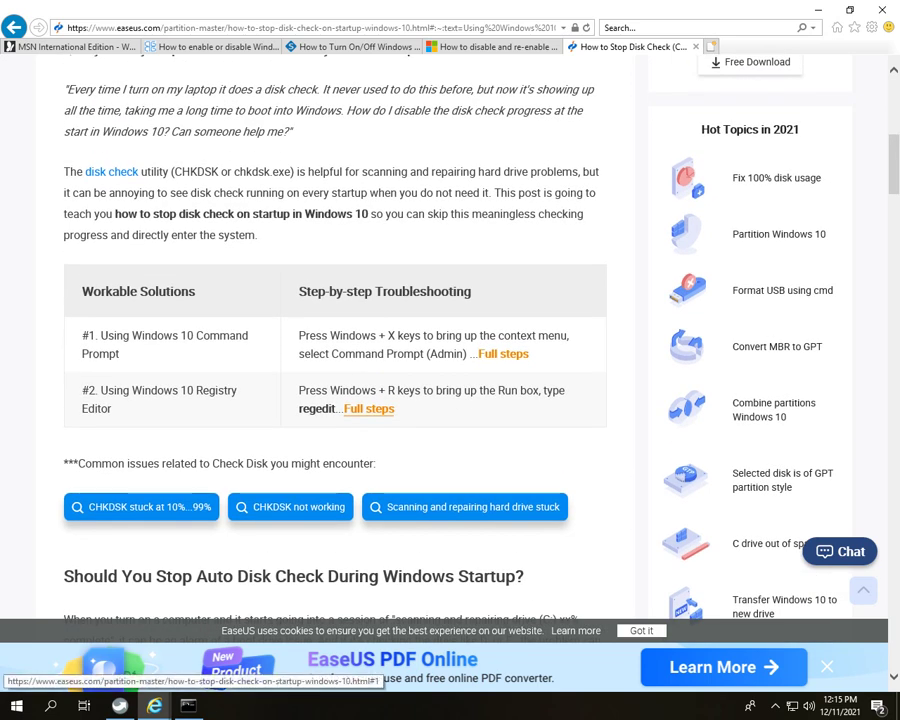
pyautogui.click(503, 353)
pyautogui.scroll(3, 338, 340)
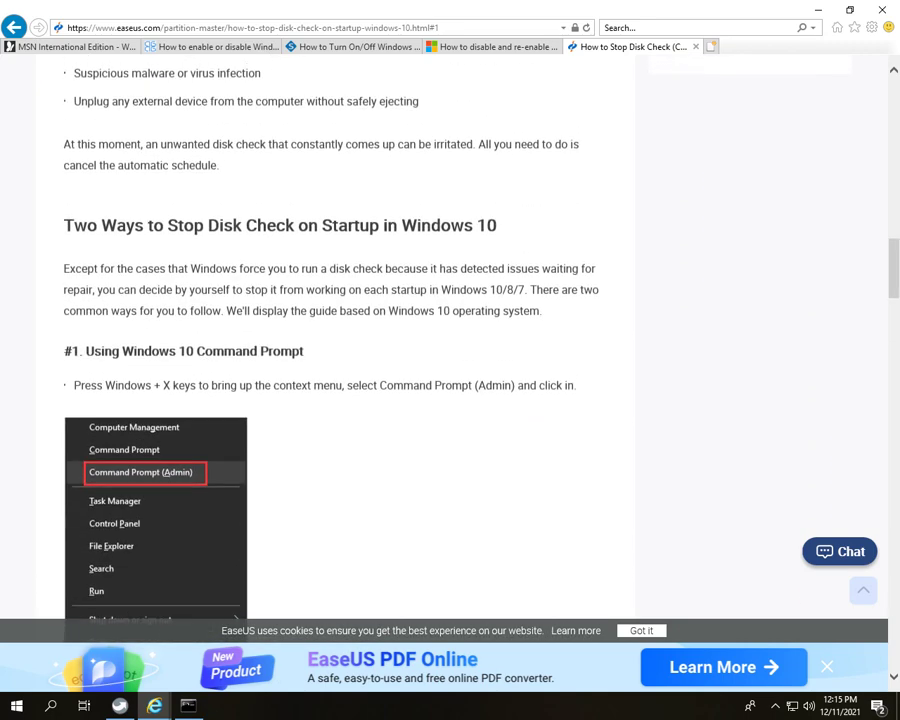
# - Read the article's Command Prompt and Registry Editor methods for stopping disk check on startup, including its conclusion
pyautogui.scroll(-7, 338, 340)
pyautogui.scroll(-3, 338, 350)
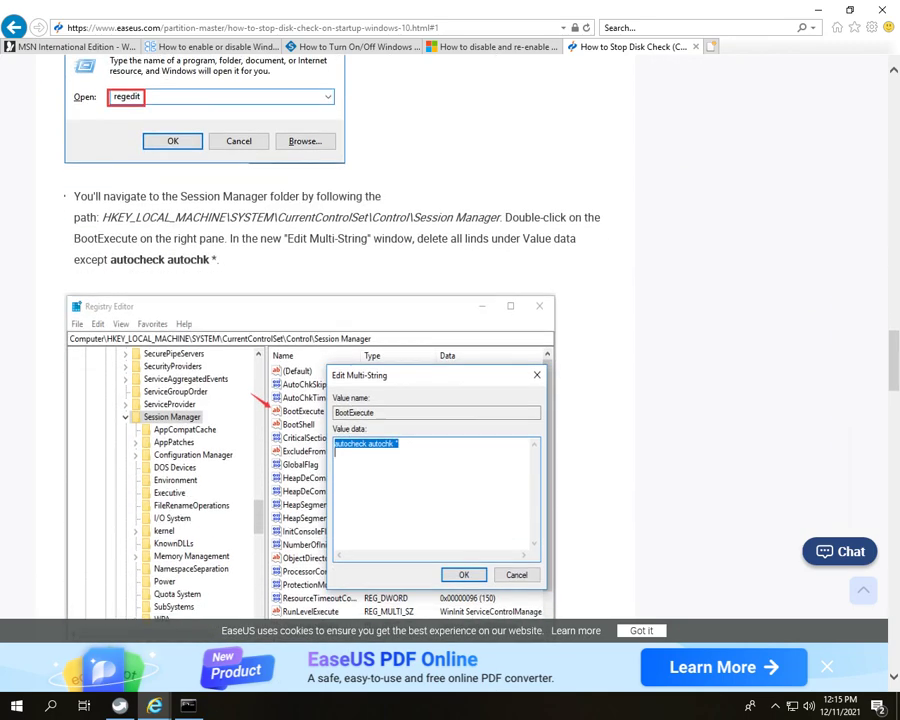
pyautogui.scroll(10, 338, 350)
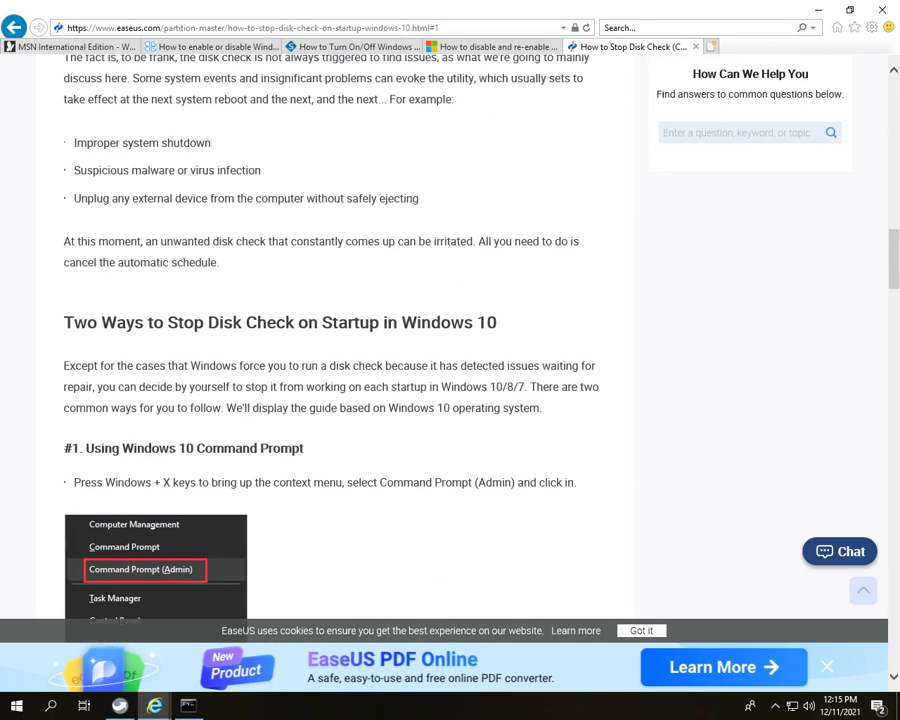
pyautogui.scroll(5, 338, 350)
pyautogui.scroll(-15, 338, 350)
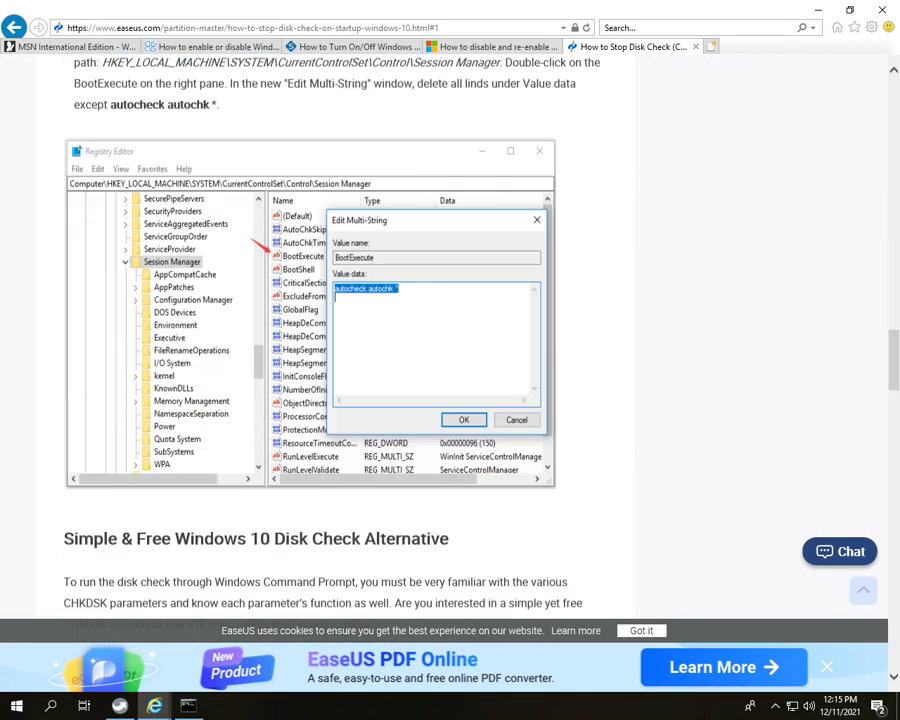
pyautogui.scroll(-1, 338, 350)
pyautogui.scroll(-4, 338, 350)
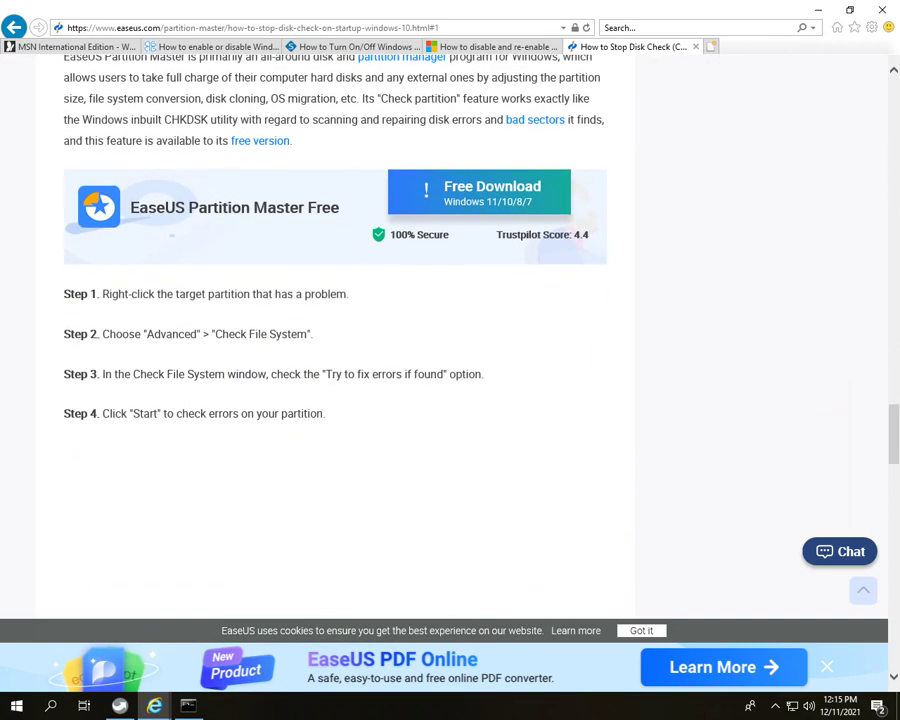
pyautogui.scroll(-2, 338, 350)
pyautogui.scroll(6, 338, 350)
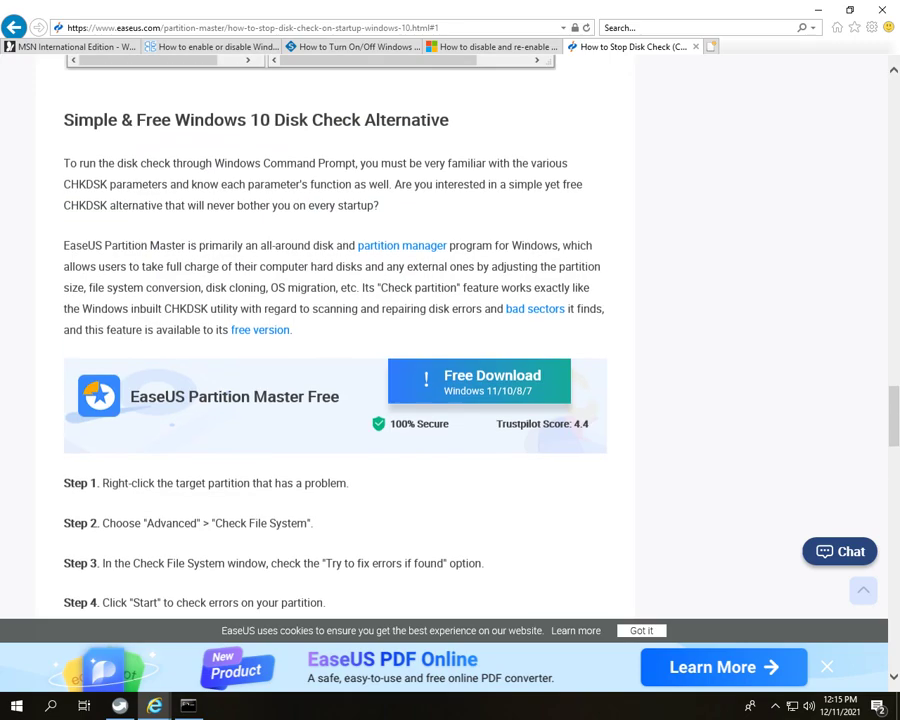
pyautogui.scroll(-15, 338, 350)
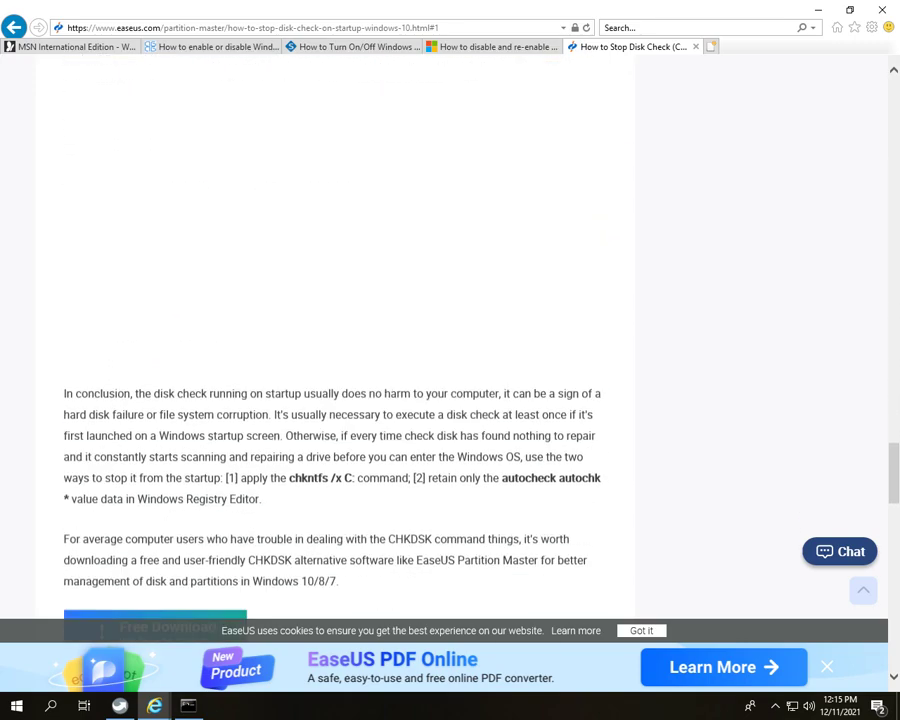
pyautogui.scroll(-10, 338, 350)
pyautogui.scroll(20, 338, 350)
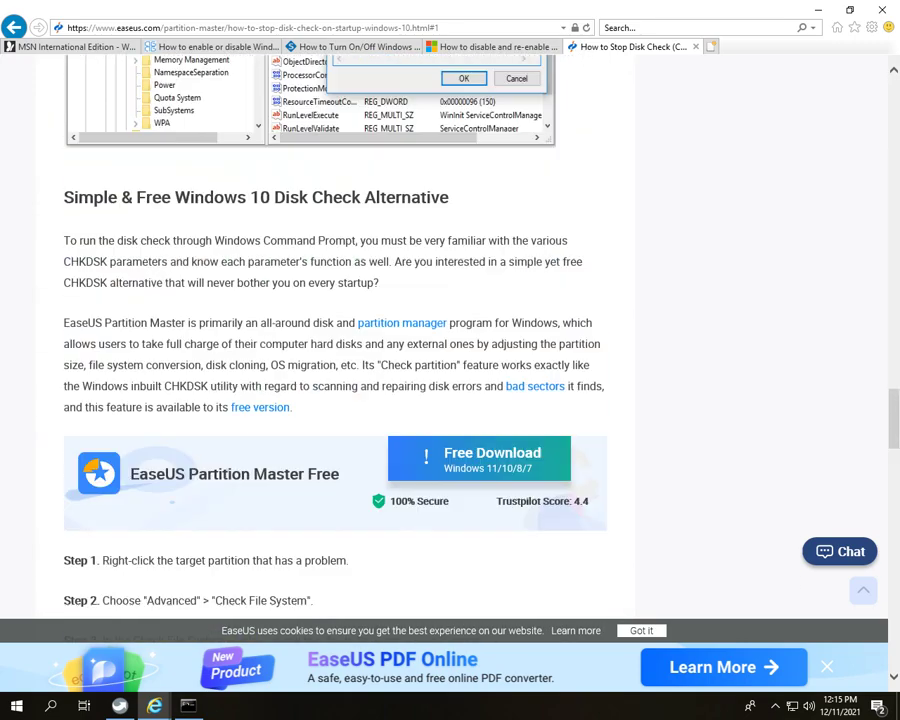
pyautogui.scroll(15, 338, 350)
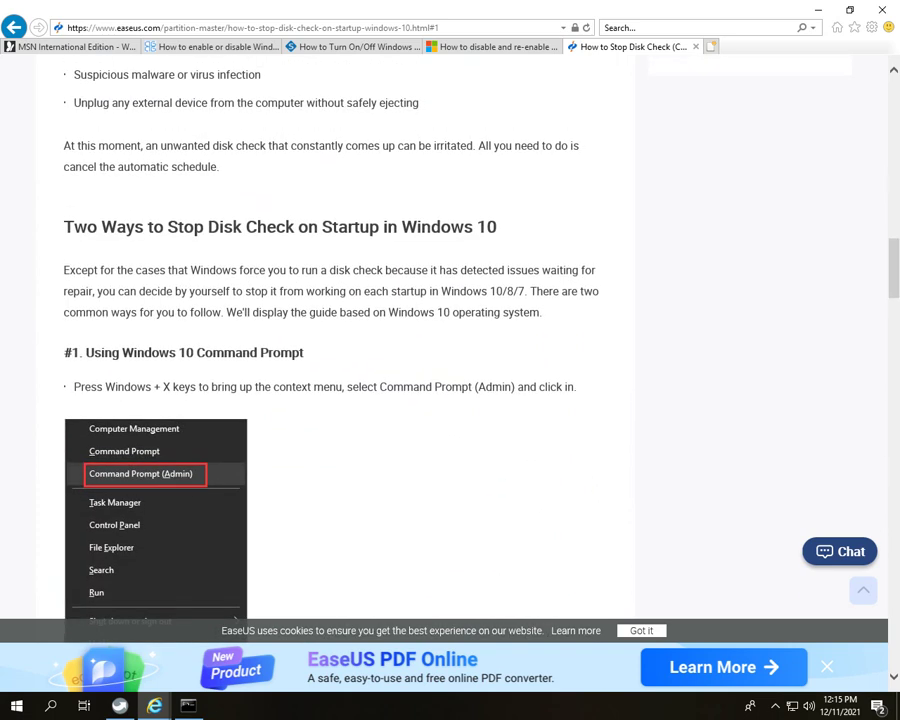
pyautogui.scroll(-2, 338, 350)
pyautogui.scroll(-4, 338, 350)
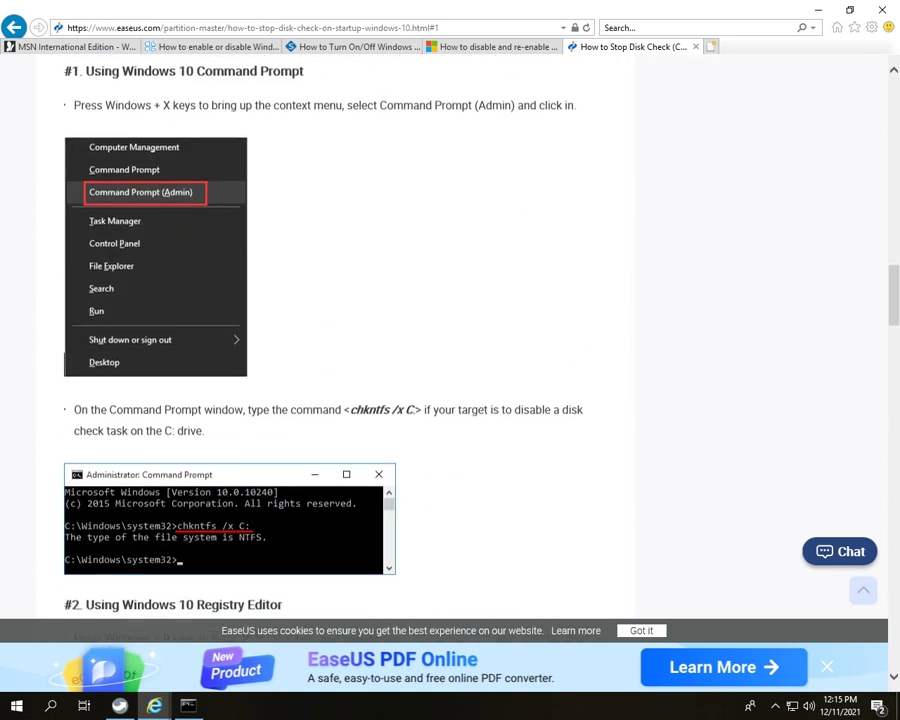
# - Try to disable the C: drive's startup disk check by copying chkntfs /x C from the article and running it in the administrator Command Prompt
pyautogui.scroll(-2, 338, 350)
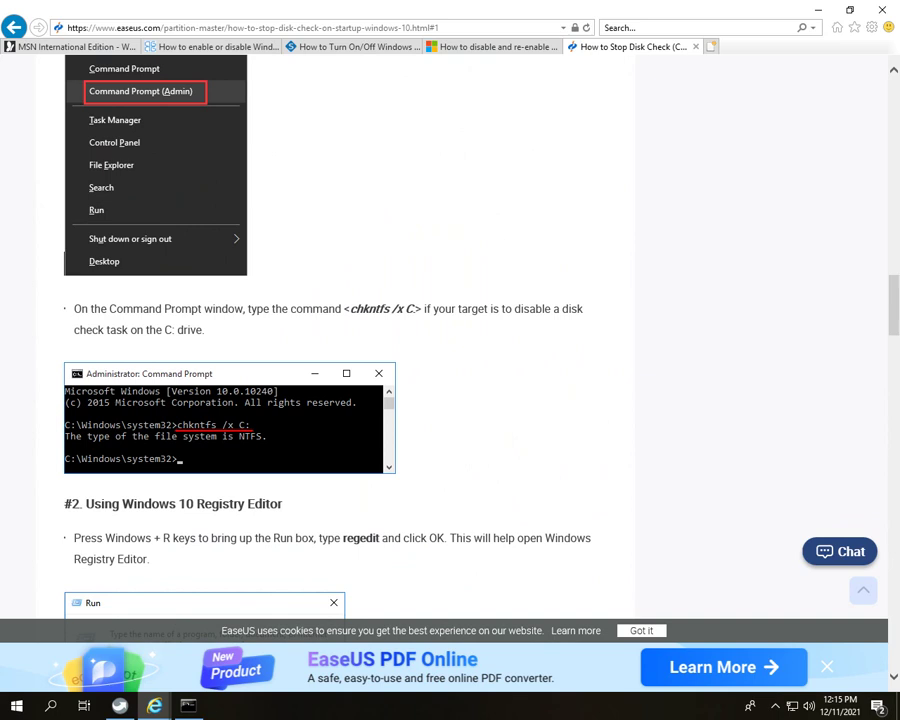
pyautogui.moveTo(350, 309); pyautogui.dragTo(413, 309)
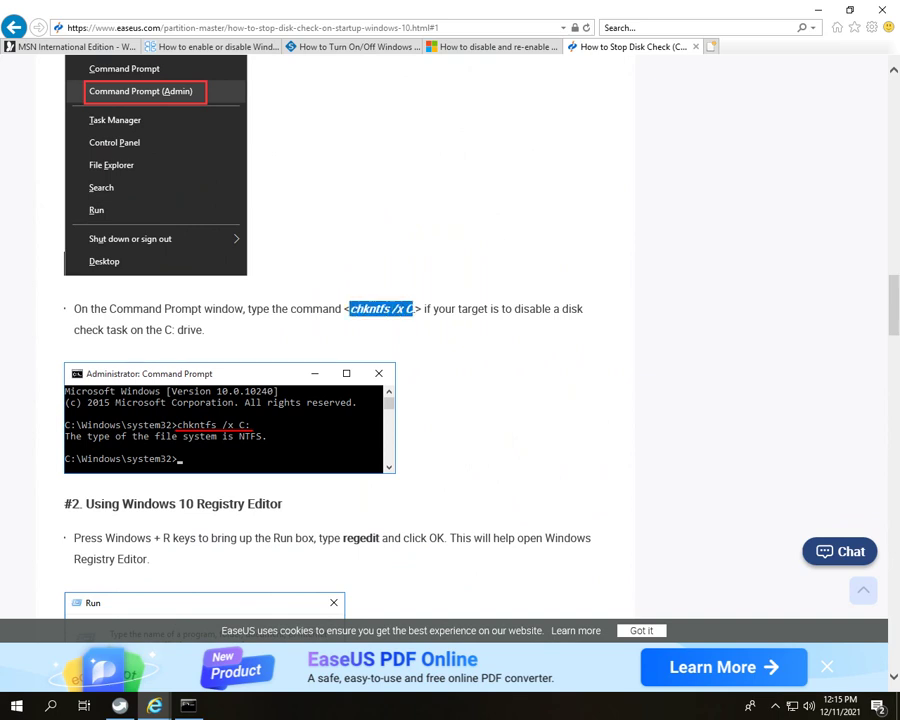
pyautogui.rightClick(357, 311)
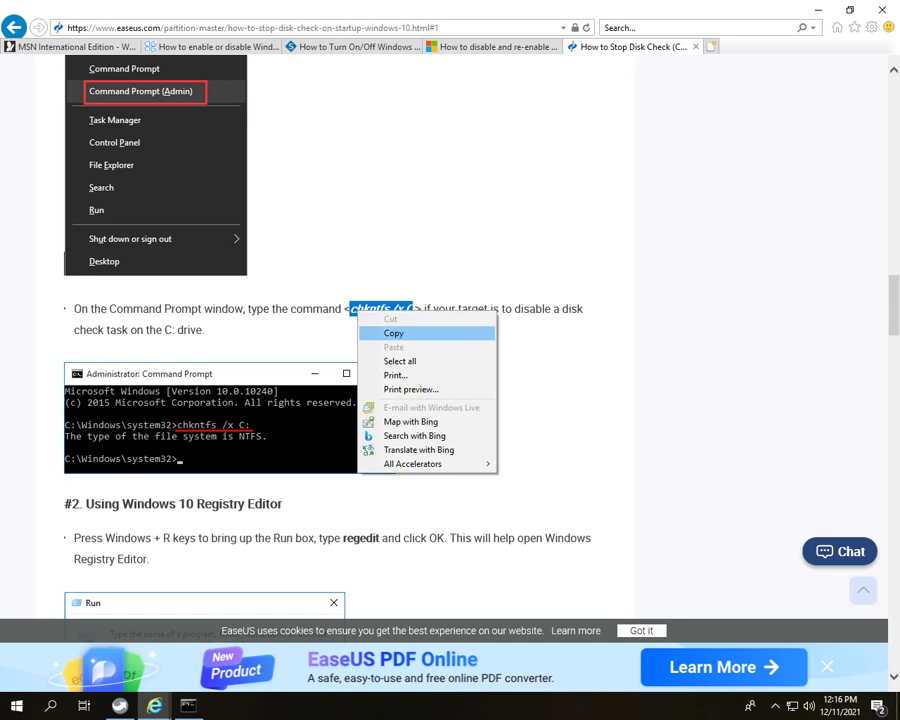
pyautogui.click(393, 333)
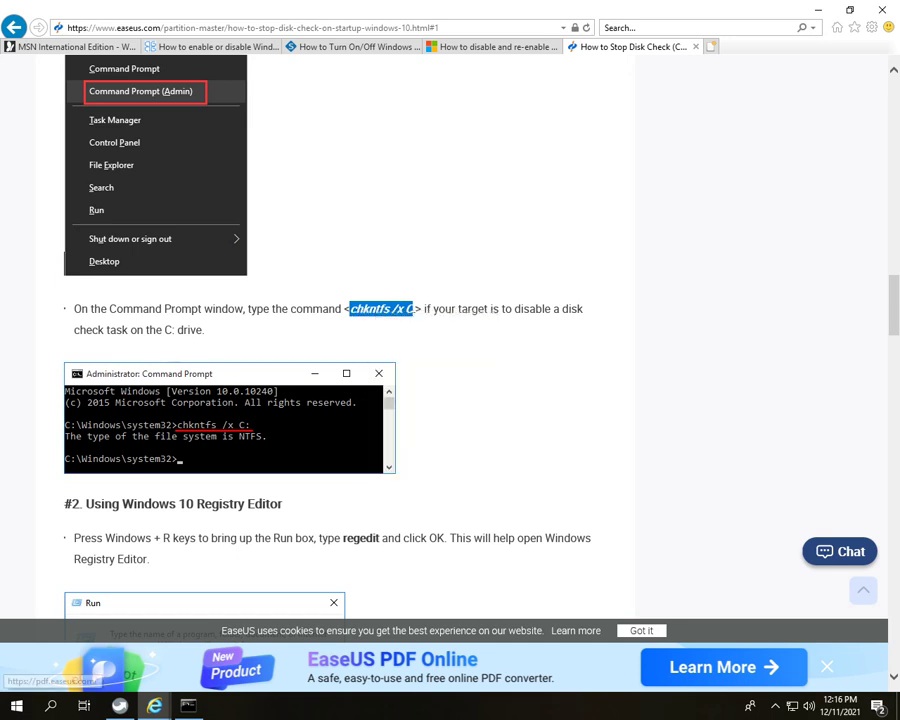
pyautogui.click(186, 682)
pyautogui.click(188, 706)
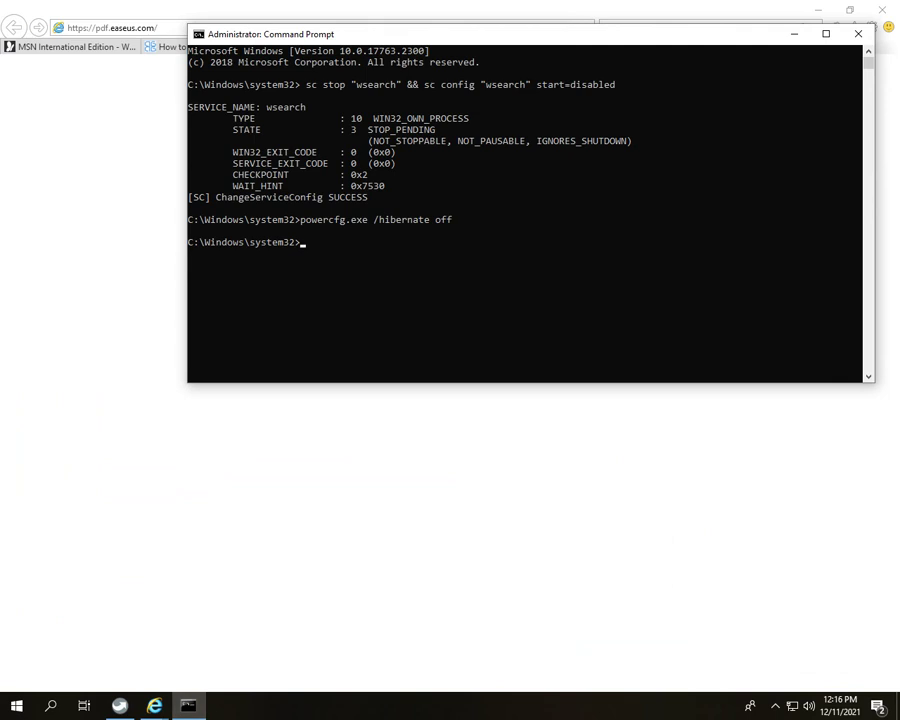
pyautogui.write('chkntfs /x C')
pyautogui.press('Return')
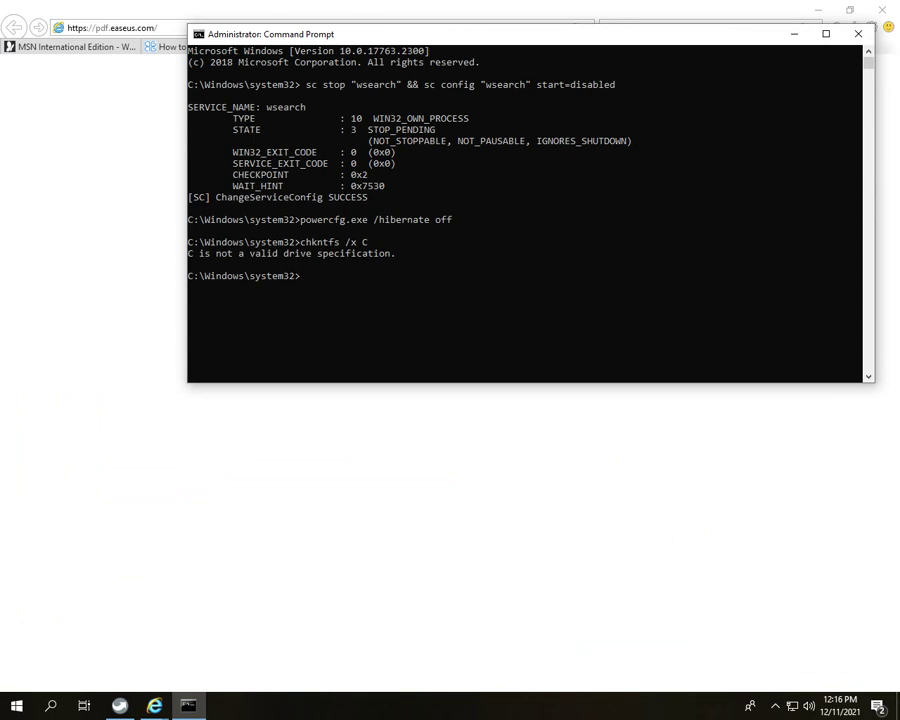
pyautogui.click(794, 34)
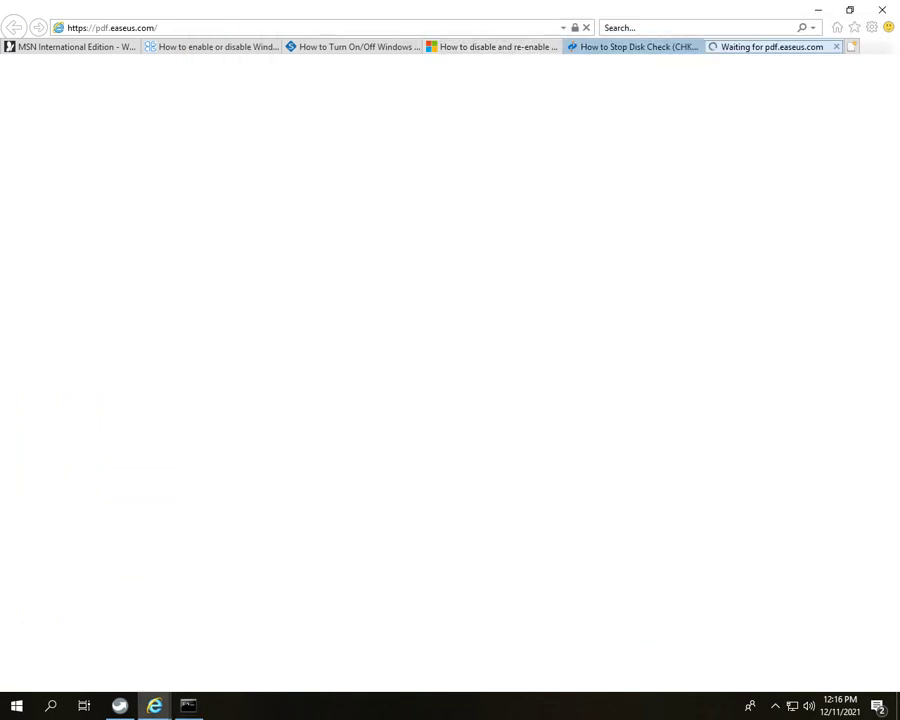
# - Return to the disk-check search results, search for "windows 10 turn off disk chaking all drive" and open the raymond.cc article on stopping auto CHKDSK
pyautogui.hotkey('ctrl', 'shift', 'Tab')
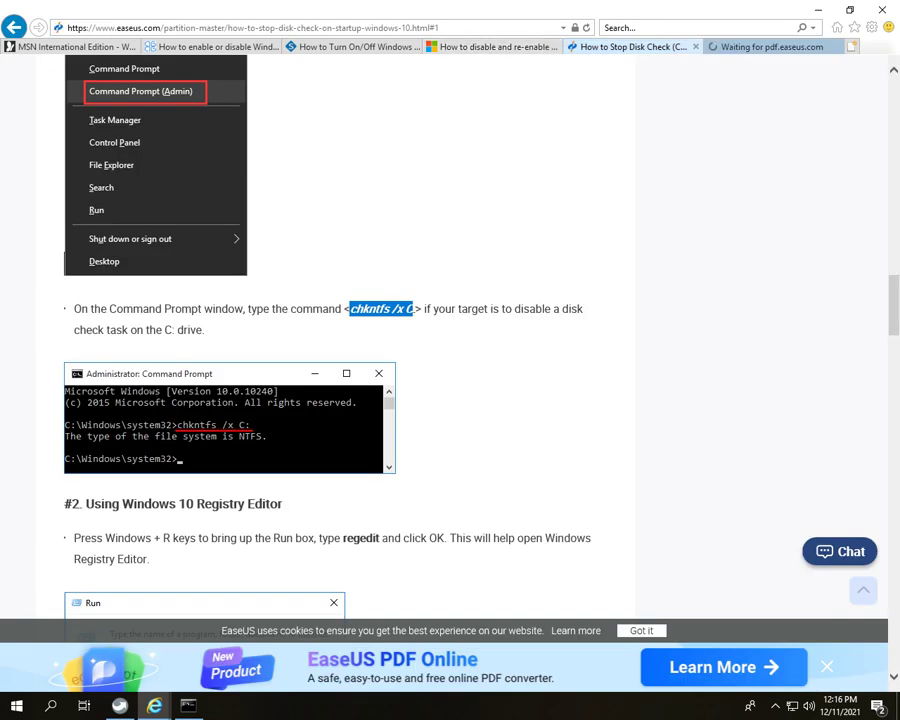
pyautogui.scroll(-4, 450, 340)
pyautogui.scroll(2, 450, 340)
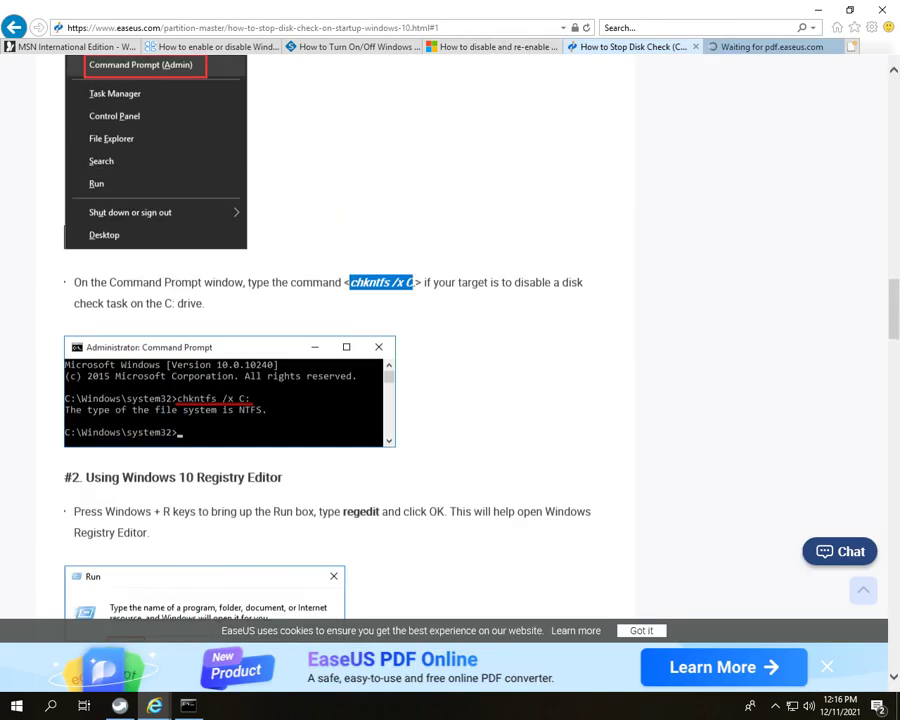
pyautogui.scroll(5, 335, 350)
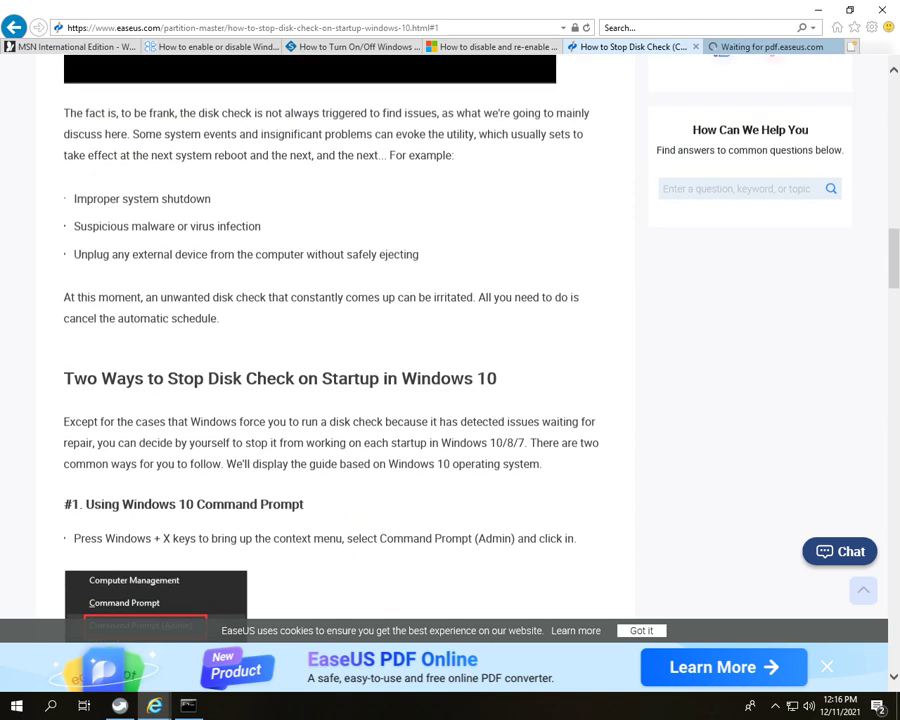
pyautogui.scroll(8, 335, 350)
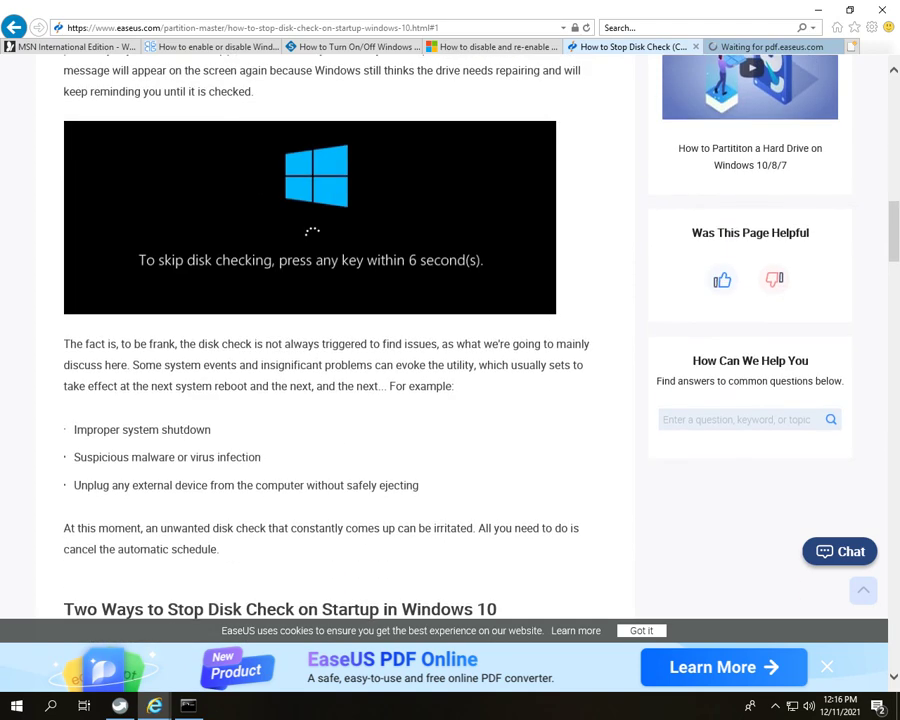
pyautogui.scroll(6, 335, 350)
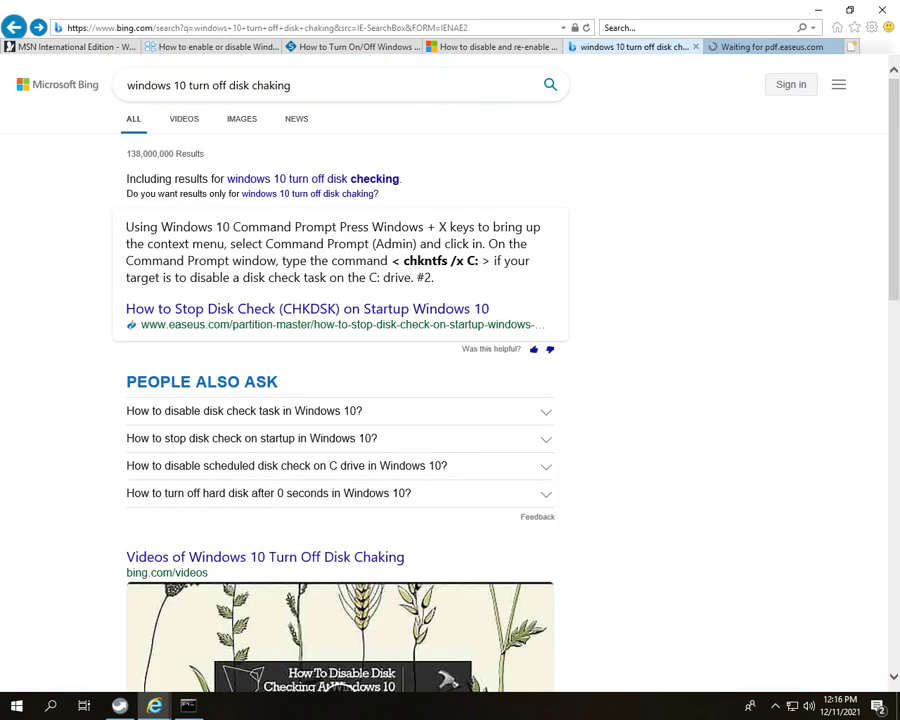
pyautogui.click(292, 85)
pyautogui.write('a')
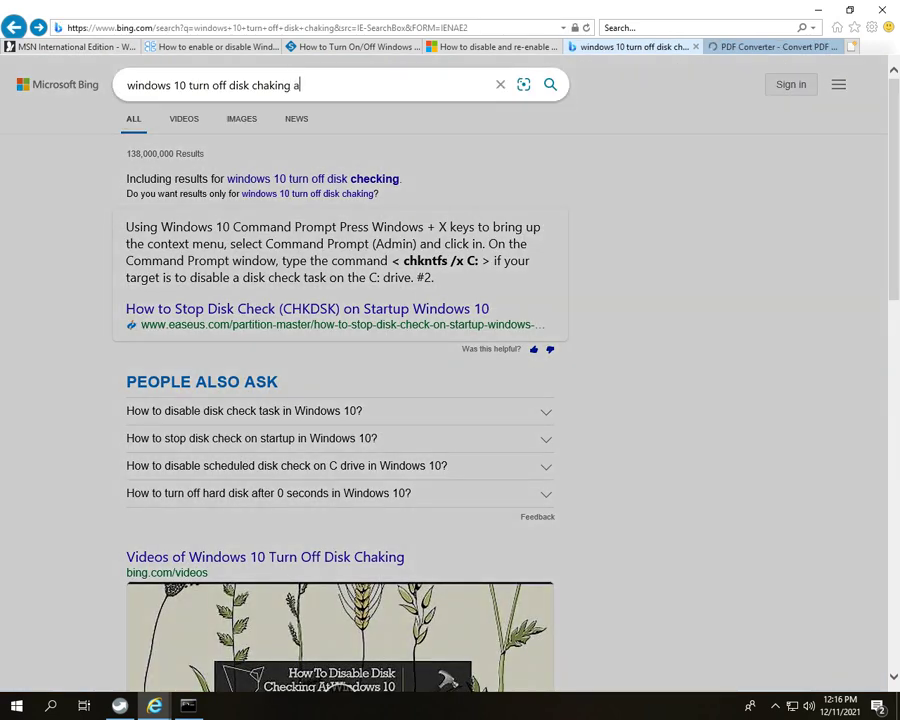
pyautogui.write('ll drive')
pyautogui.press('Return')
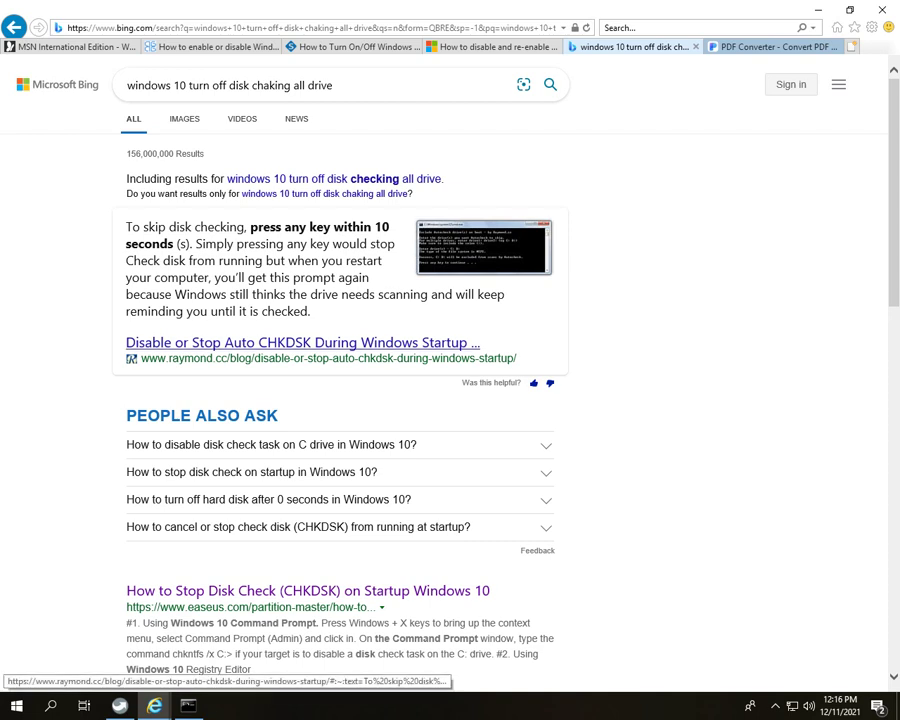
pyautogui.click(303, 342)
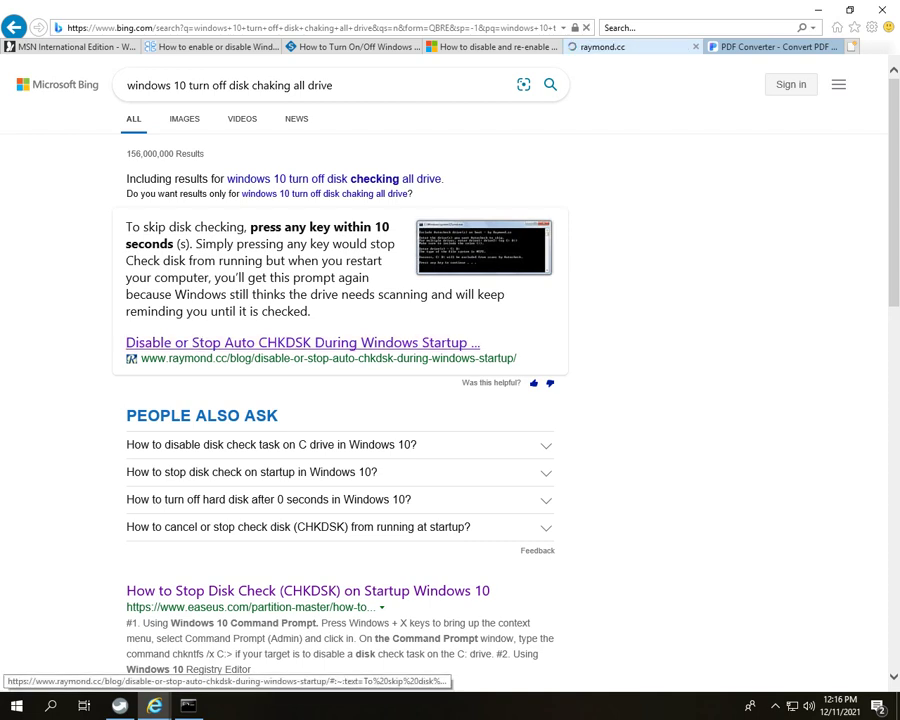
# - Read the raymond.cc article for the chkntfs commands that exclude one or several drives from the startup disk check
pyautogui.scroll(-7, 450, 380)
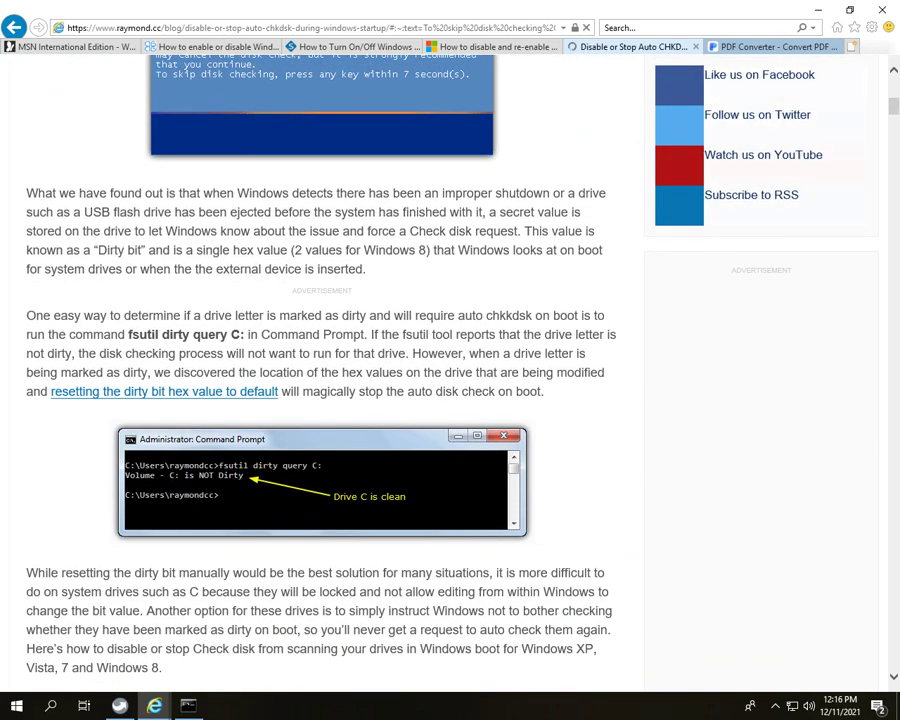
pyautogui.scroll(-3, 450, 380)
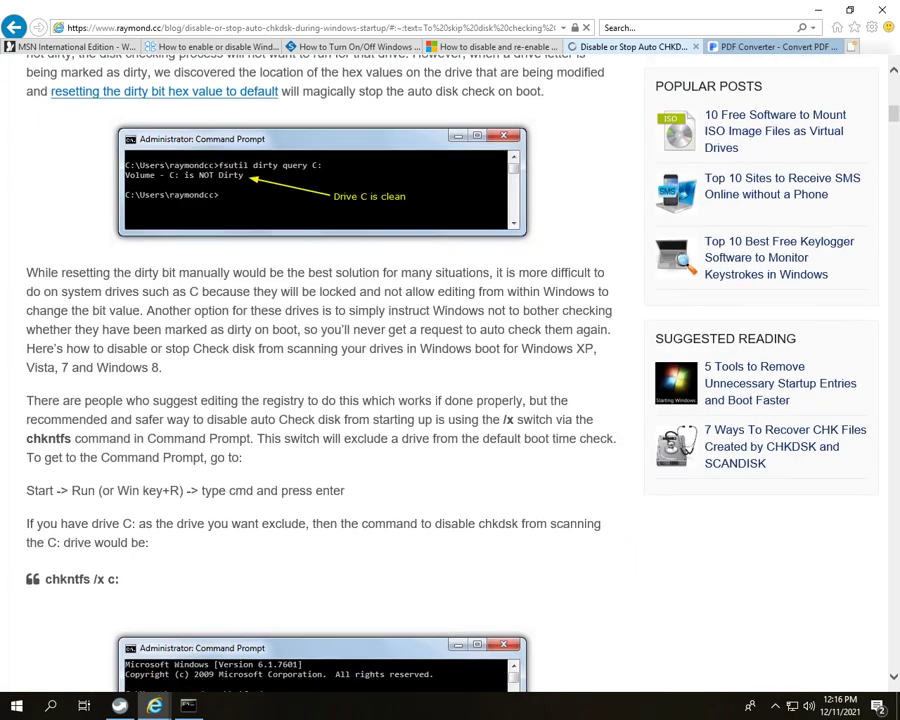
pyautogui.scroll(-5, 450, 380)
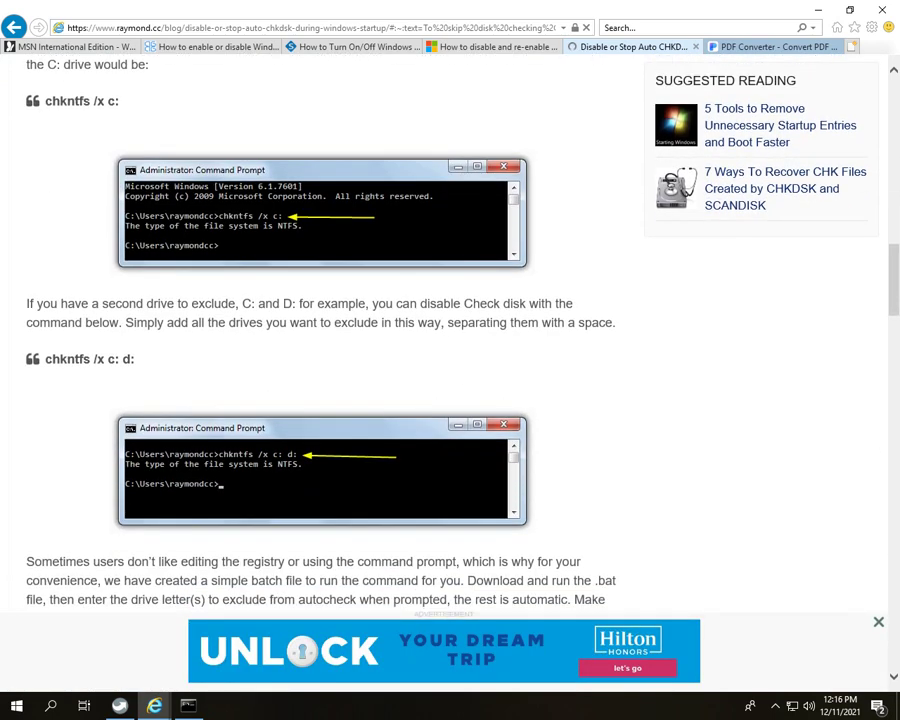
pyautogui.scroll(-1, 450, 380)
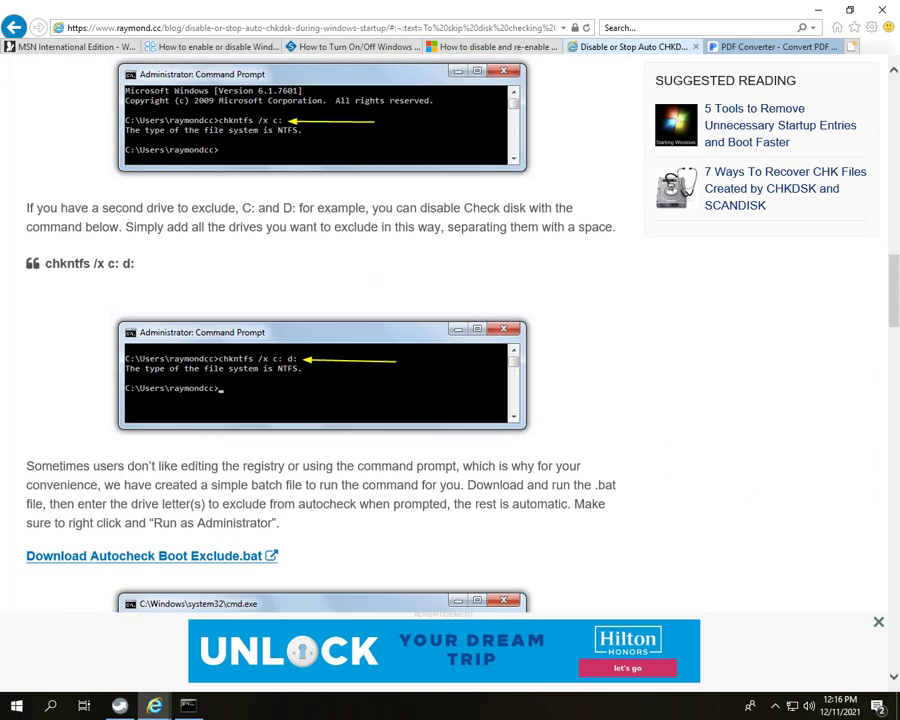
pyautogui.scroll(-3, 450, 380)
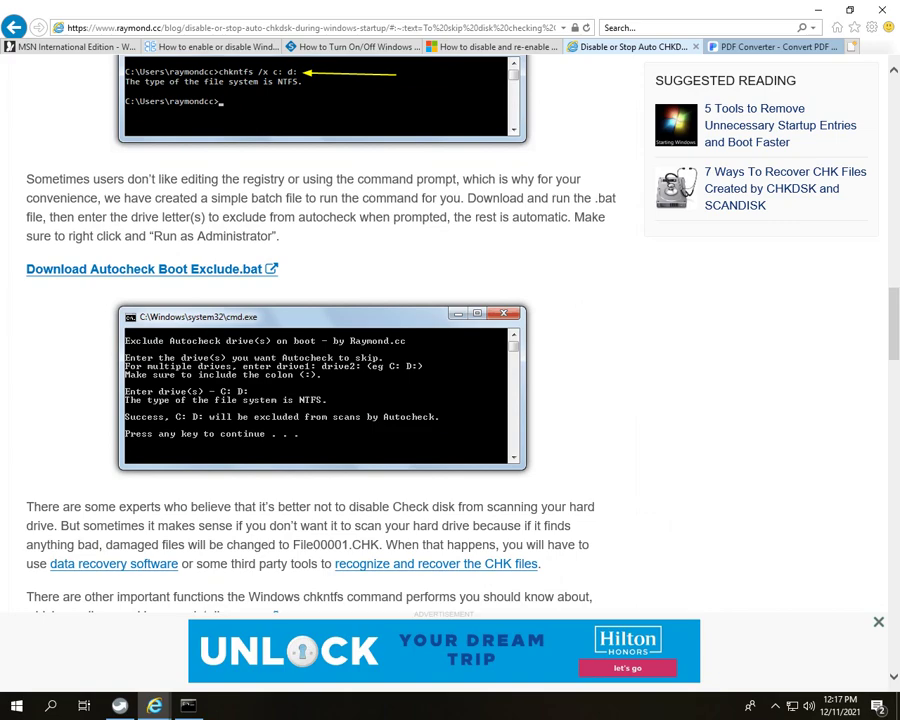
pyautogui.scroll(3, 450, 380)
pyautogui.scroll(-2, 450, 380)
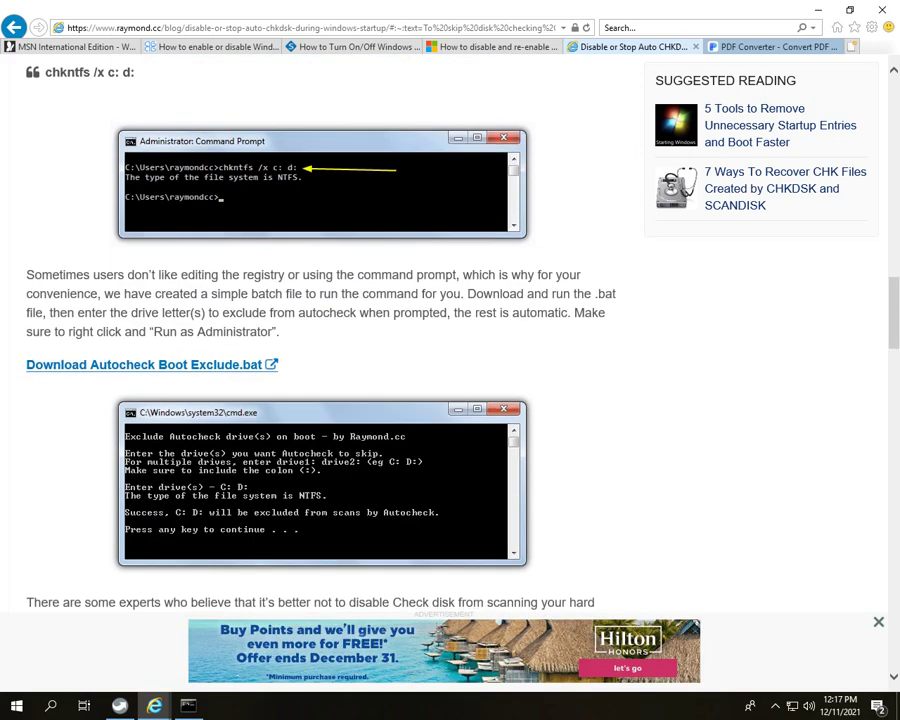
pyautogui.scroll(-5, 450, 380)
pyautogui.scroll(3, 450, 380)
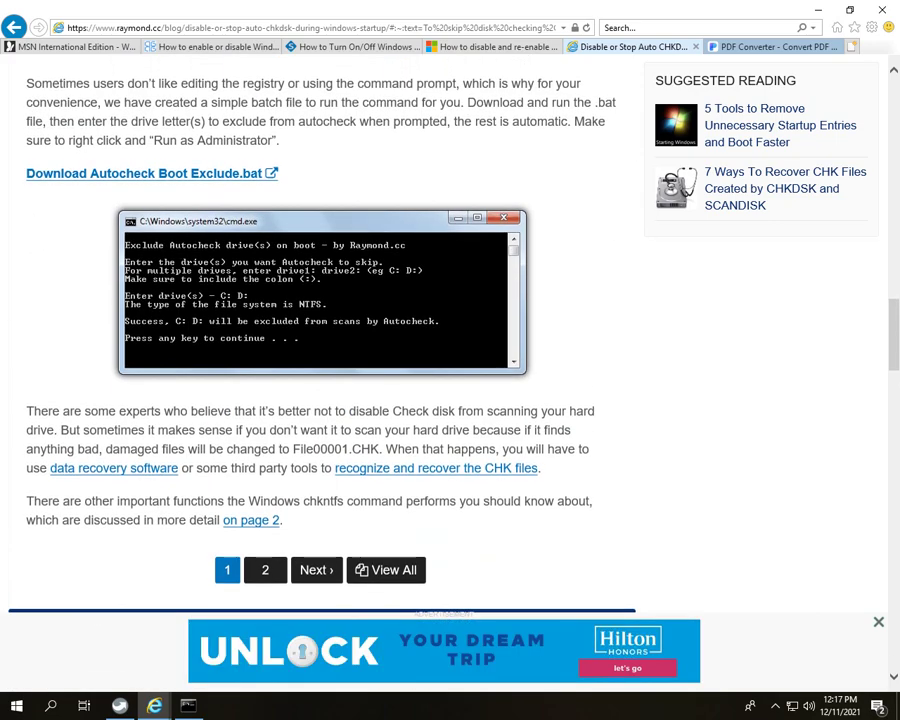
pyautogui.scroll(9, 450, 380)
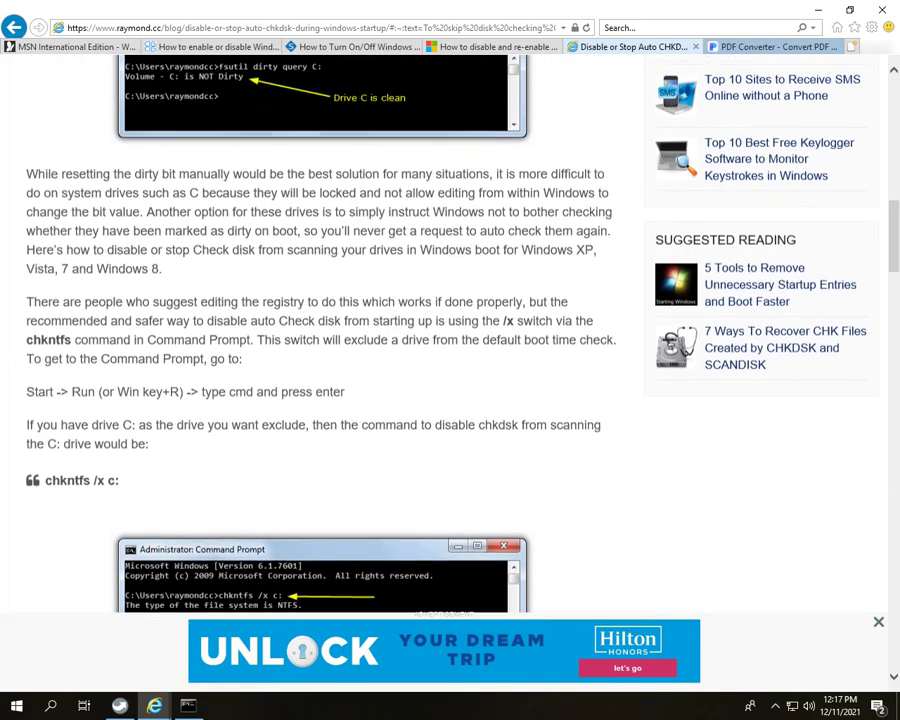
# - Try to exclude the C: drive from the startup disk check by copying chkntfs /x c from the article and running it in the administrator Command Prompt
pyautogui.scroll(3, 450, 380)
pyautogui.scroll(-4, 450, 380)
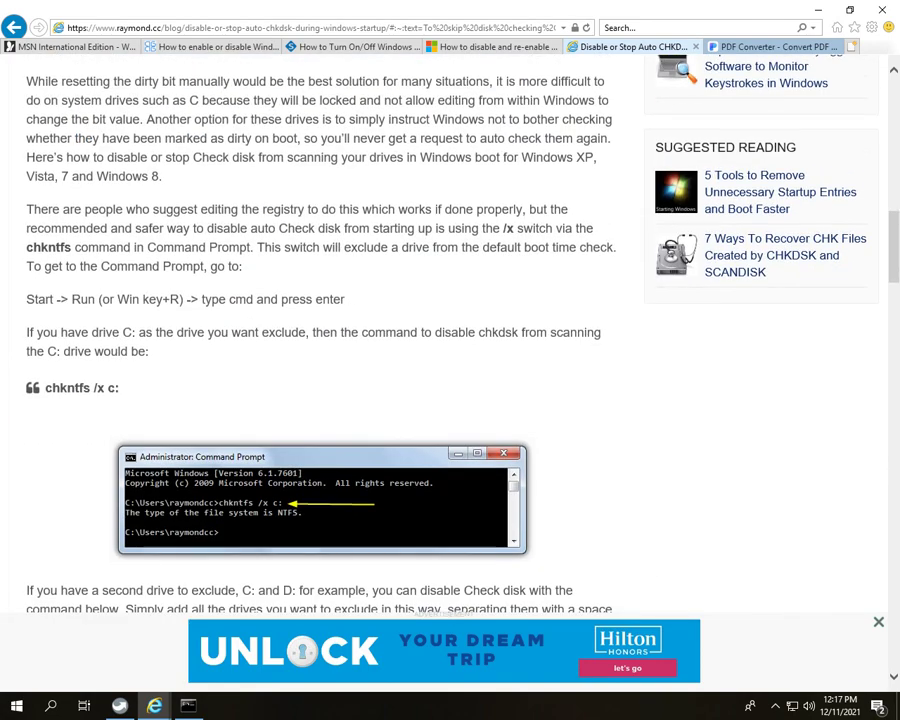
pyautogui.tripleClick(55, 388)
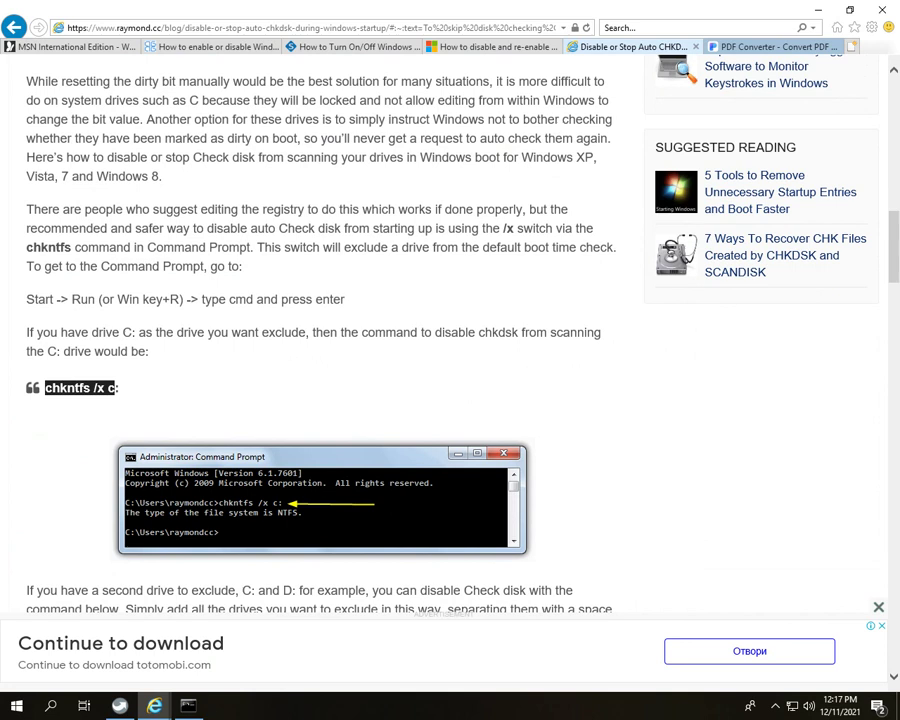
pyautogui.rightClick(55, 389)
pyautogui.click(90, 410)
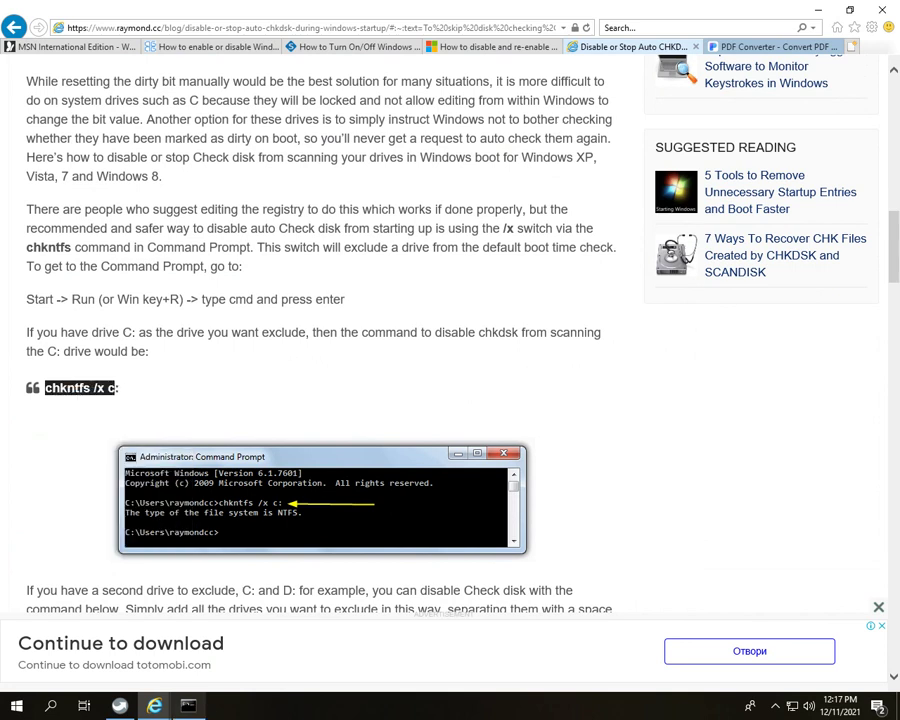
pyautogui.click(188, 706)
pyautogui.hotkey('ctrl', 'v')
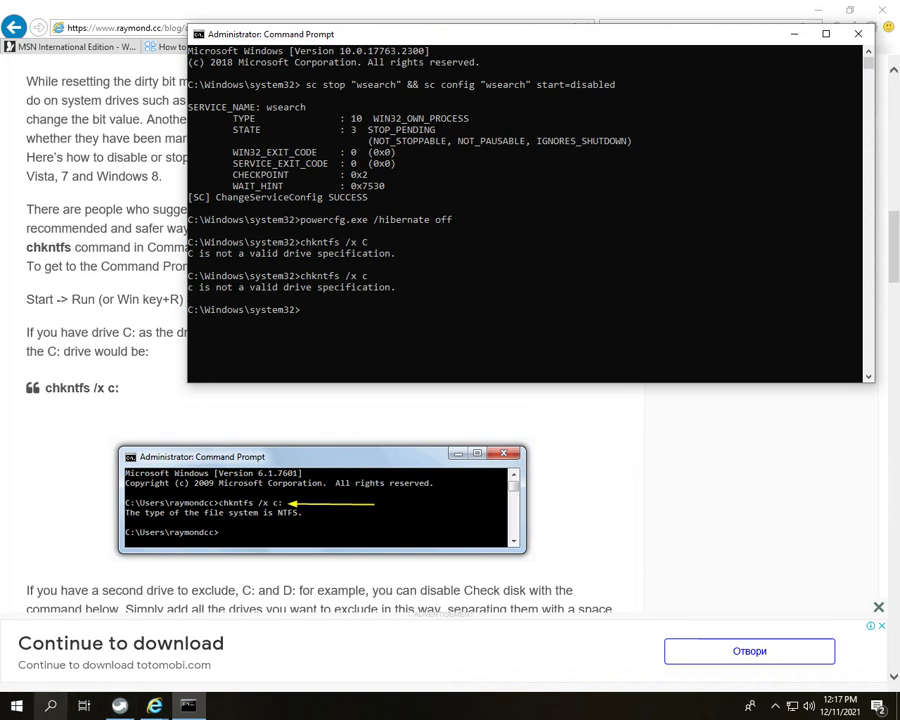
# - Open File Explorer and view the general properties of Local Disk (C:), closing the properties and minimizing the Explorer window
pyautogui.click(17, 705)
pyautogui.click(17, 705)
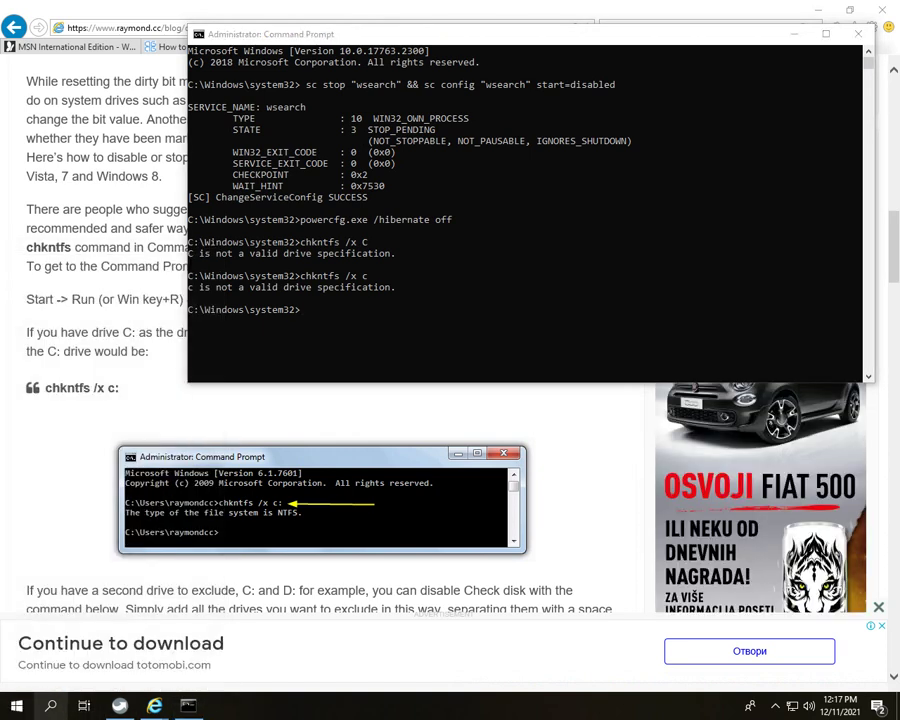
pyautogui.click(17, 705)
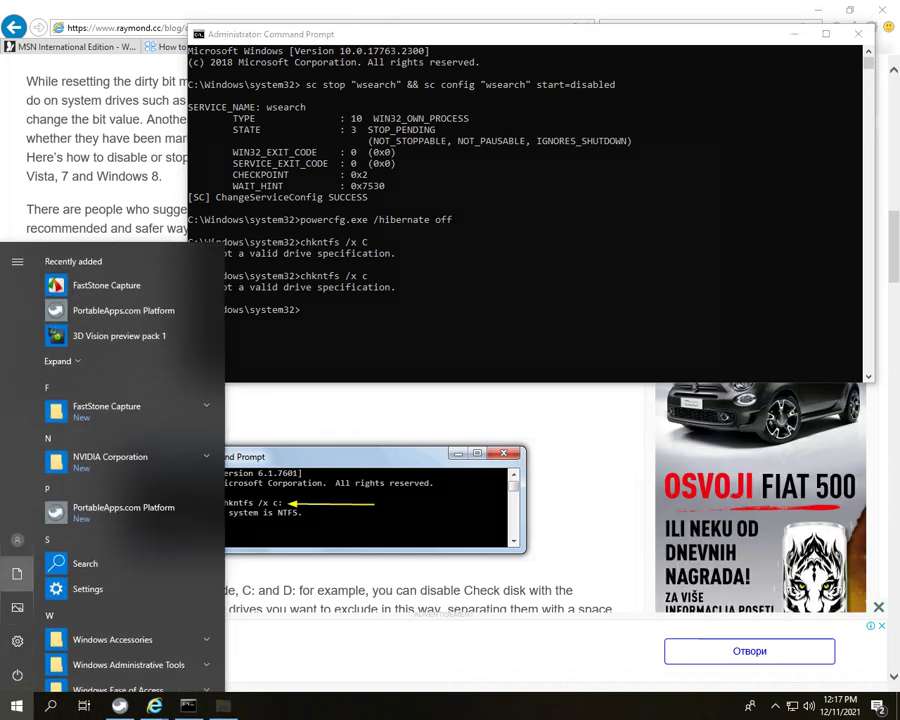
pyautogui.click(17, 573)
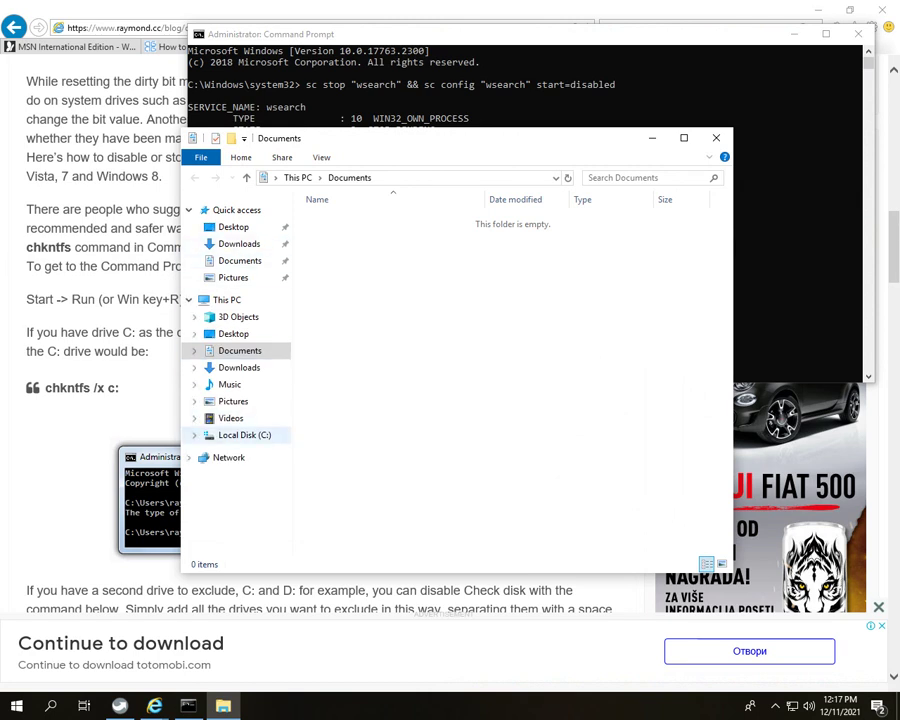
pyautogui.click(244, 435)
pyautogui.rightClick(249, 437)
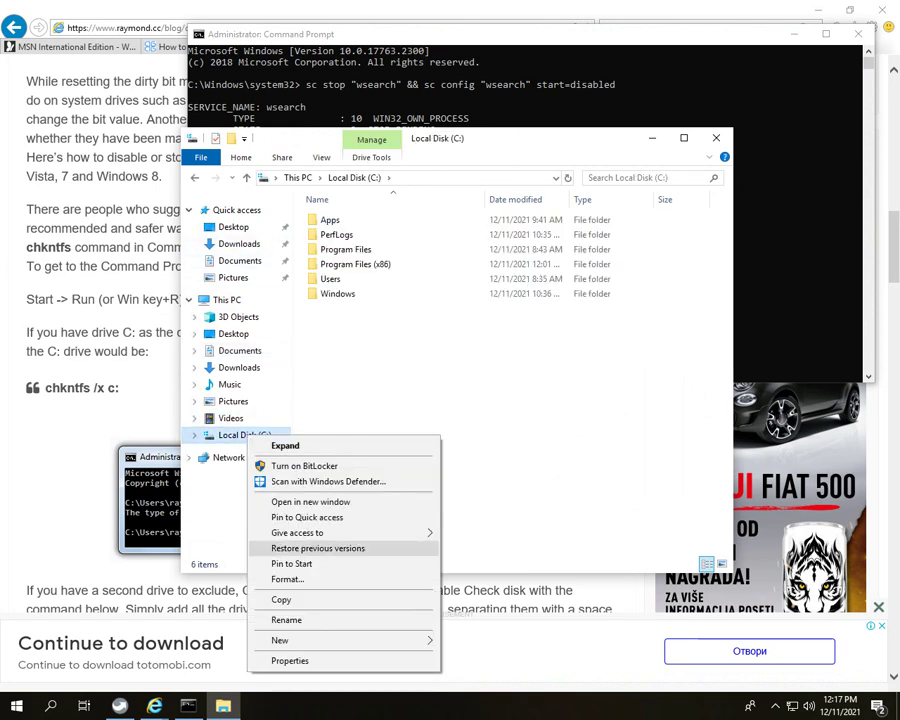
pyautogui.click(291, 661)
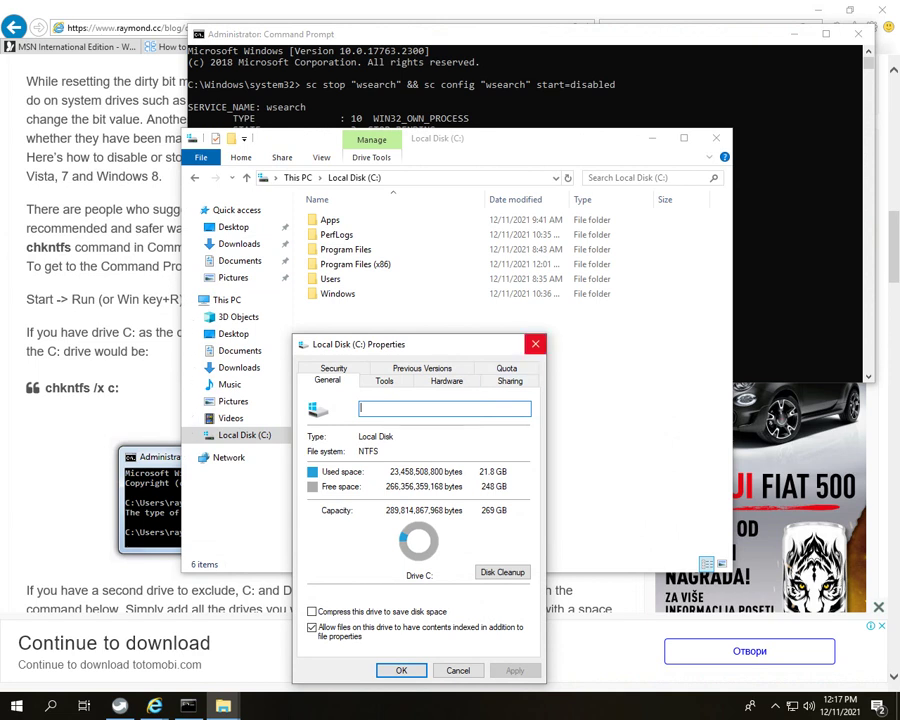
pyautogui.click(535, 344)
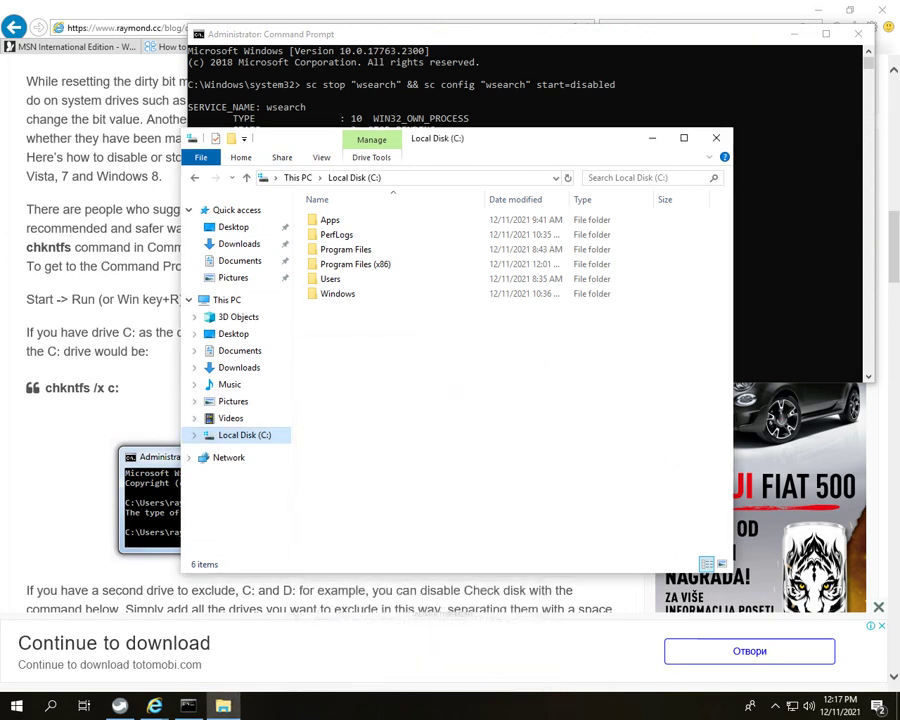
pyautogui.click(652, 138)
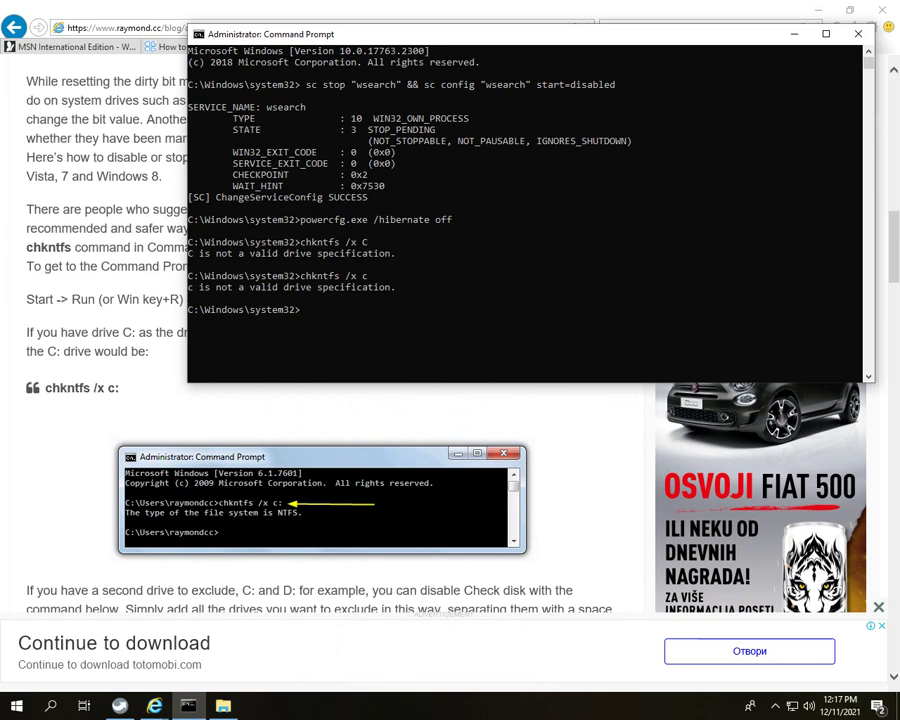
pyautogui.click(331, 310)
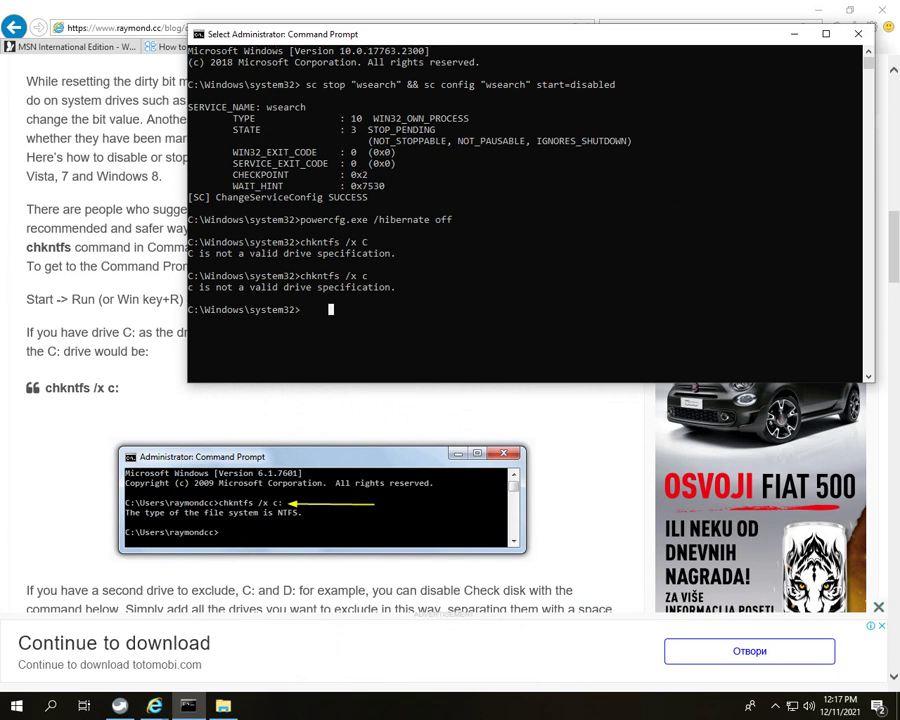
pyautogui.press('super')
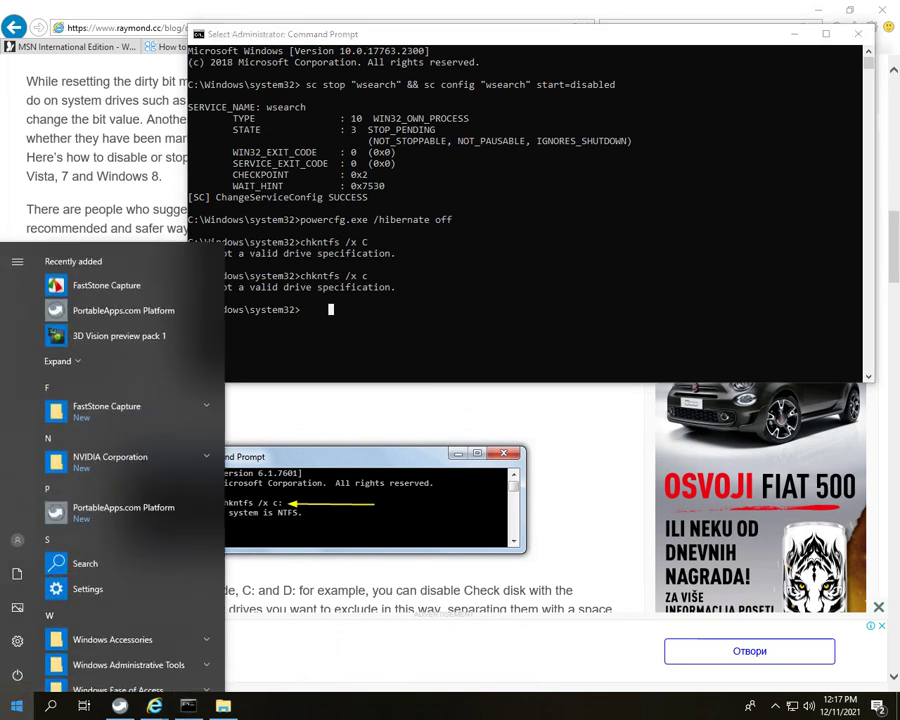
pyautogui.click(795, 34)
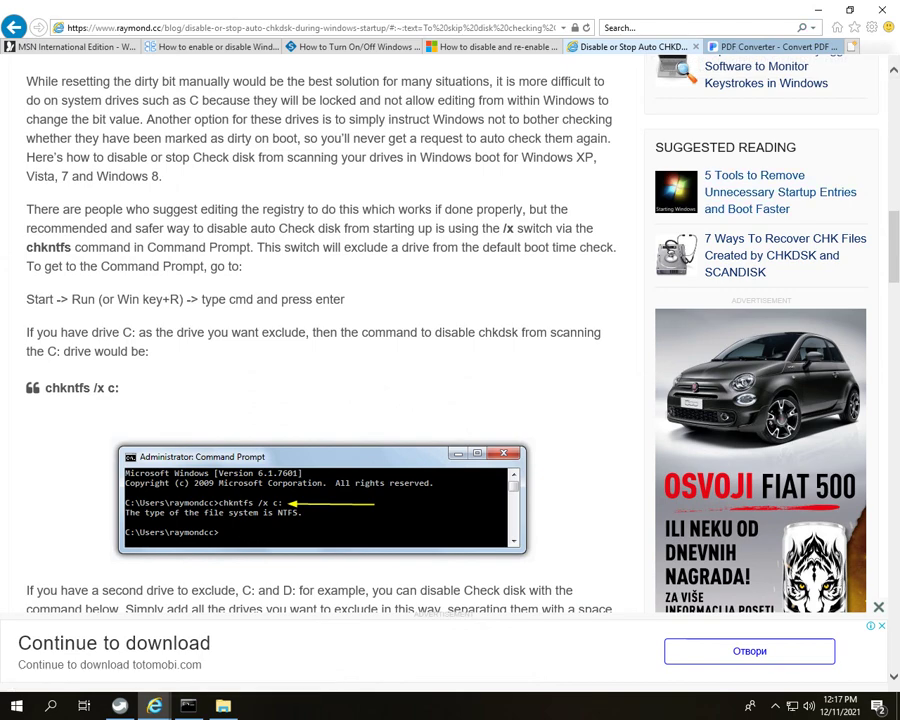
pyautogui.scroll(-2, 760, 200)
pyautogui.scroll(-2, 325, 330)
pyautogui.scroll(7, 325, 330)
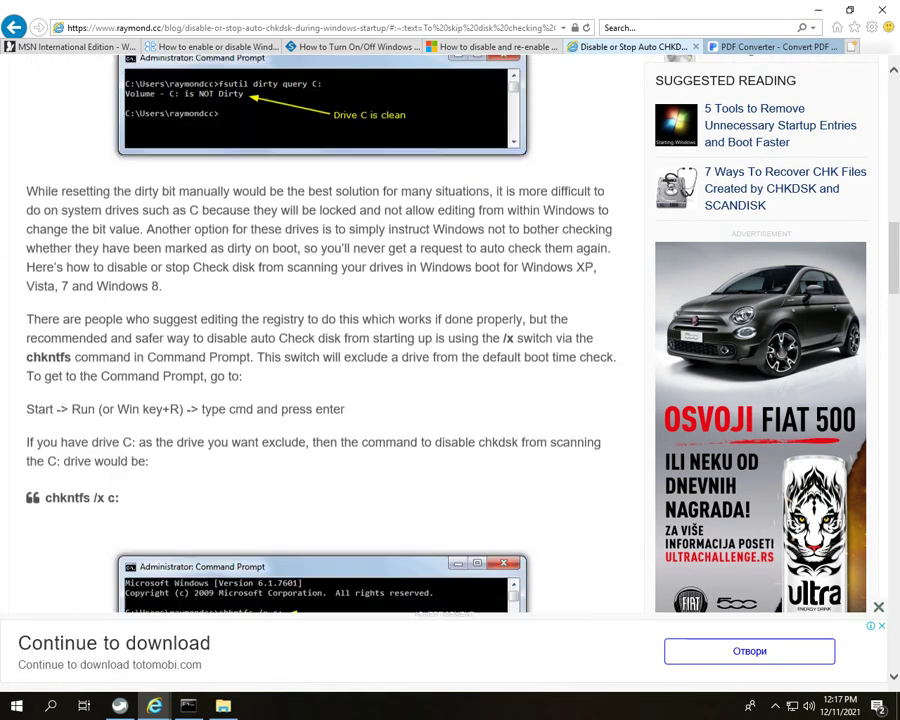
# - Close Internet Explorer together with all its open tabs
pyautogui.click(882, 10)
pyautogui.click(424, 355)
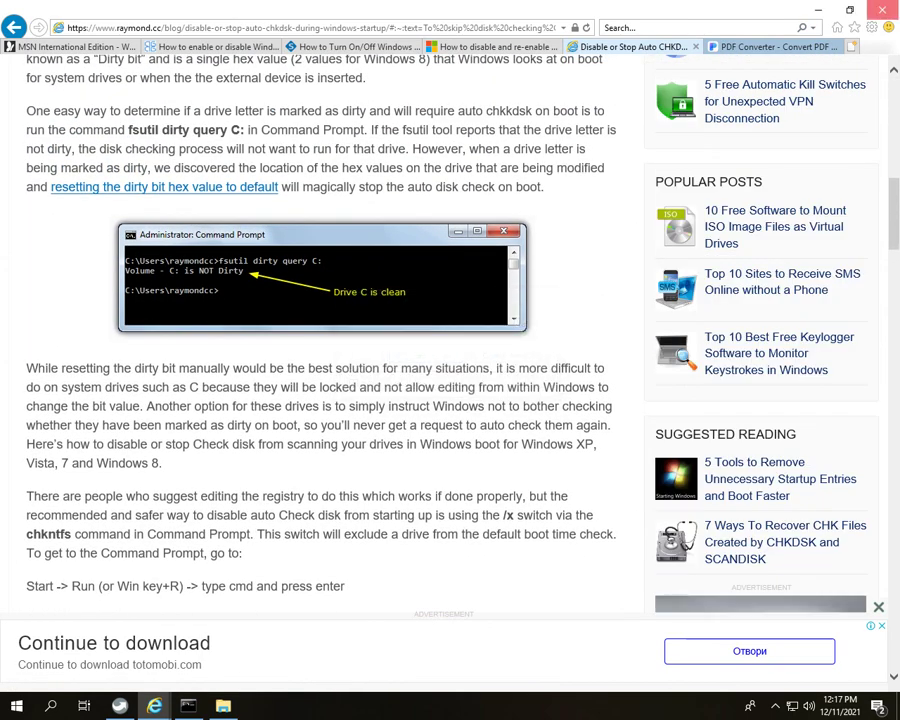
pyautogui.click(882, 10)
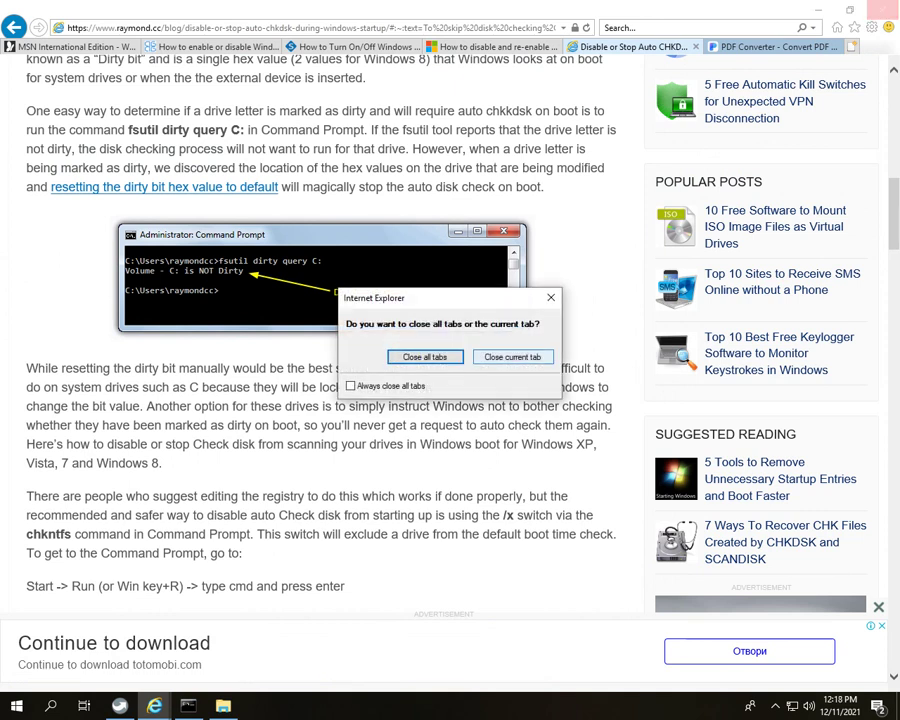
pyautogui.click(425, 357)
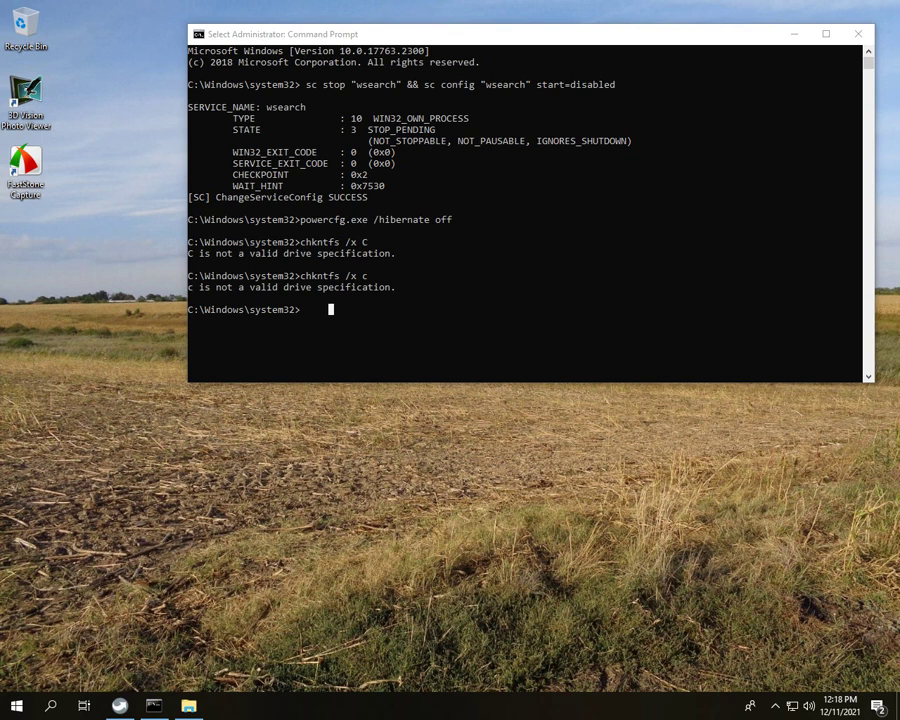
# - Find Control Panel with a Windows search for "control" and show its items as large icons in a maximized window
pyautogui.press('super')
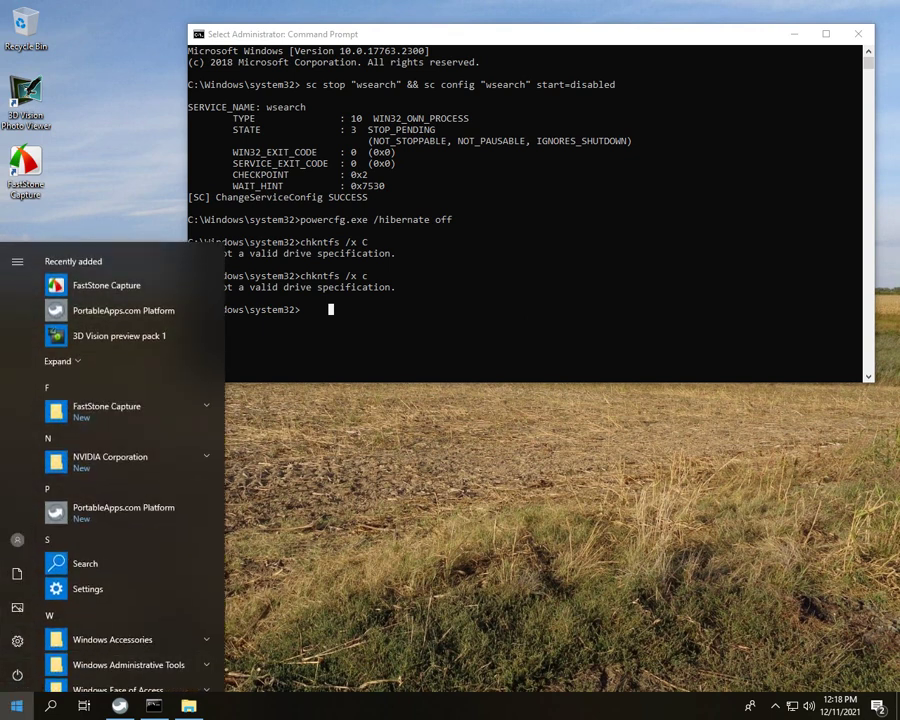
pyautogui.click(51, 706)
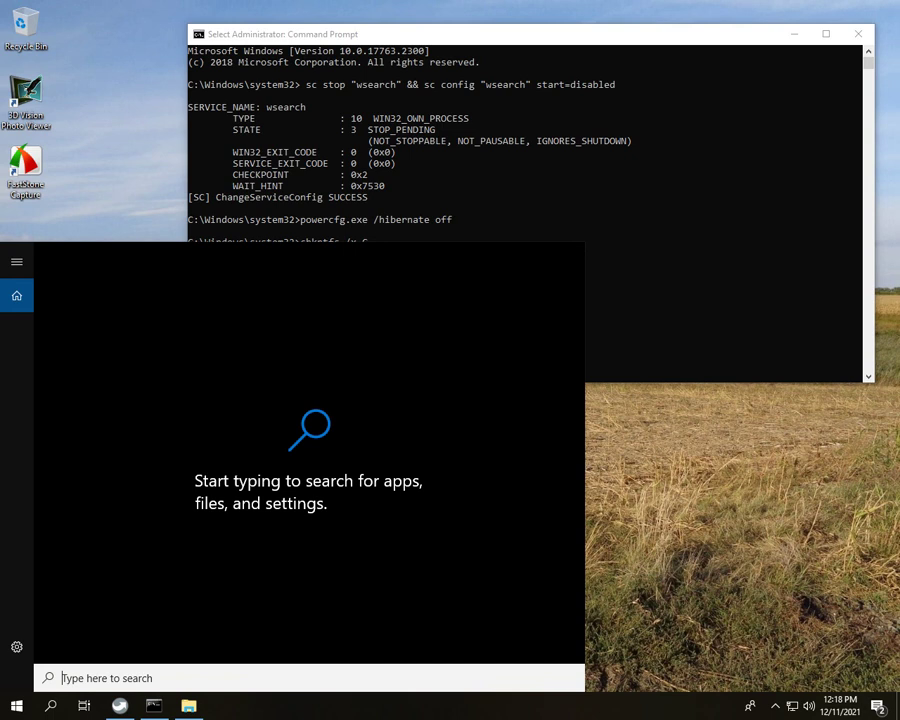
pyautogui.write('co')
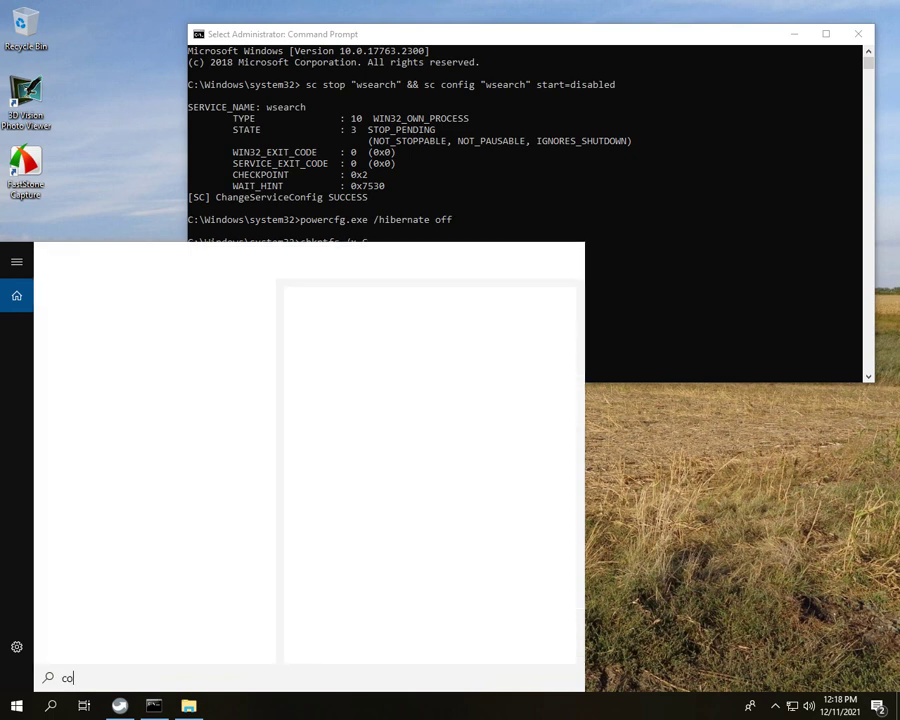
pyautogui.write('ntro')
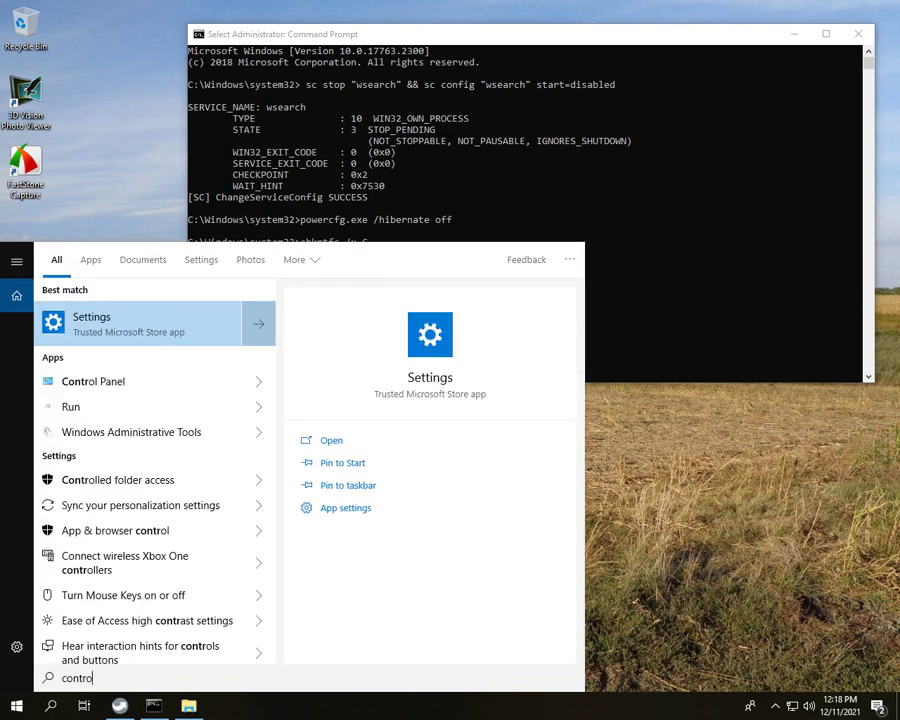
pyautogui.write('l')
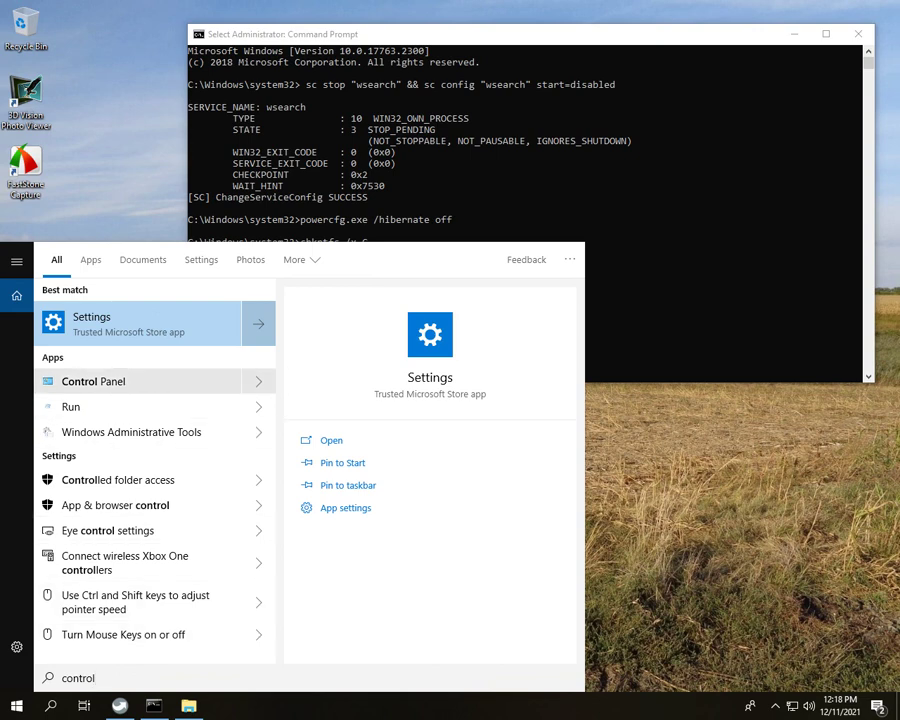
pyautogui.click(94, 382)
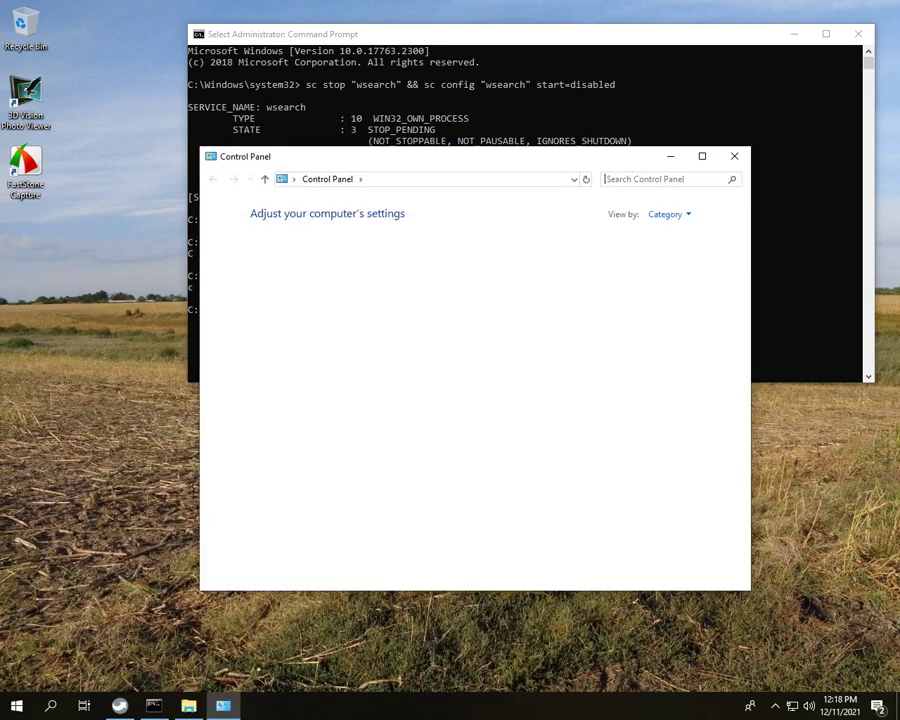
pyautogui.click(668, 214)
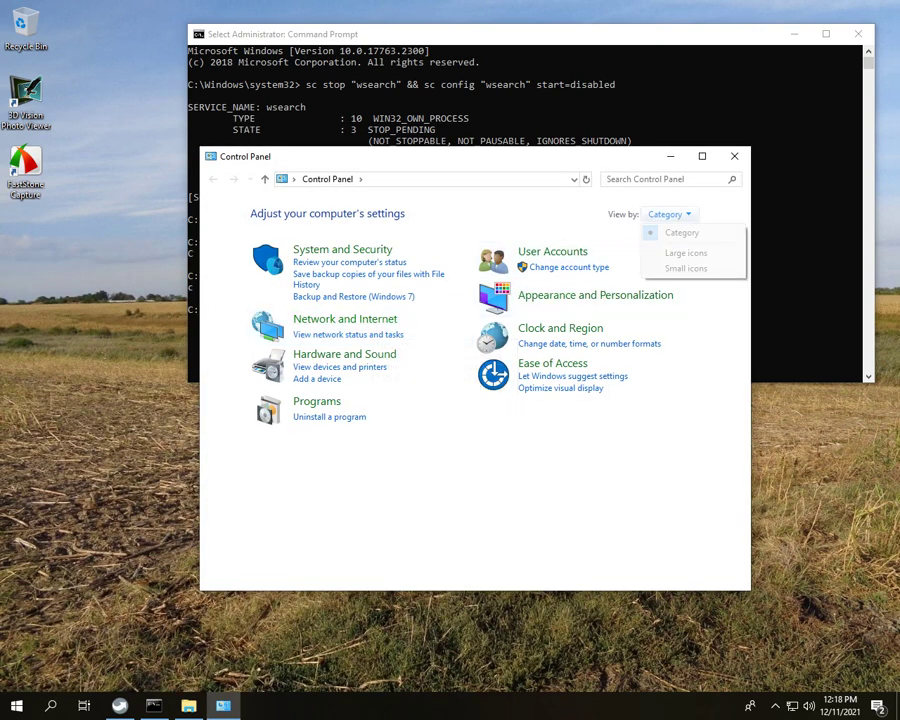
pyautogui.click(686, 253)
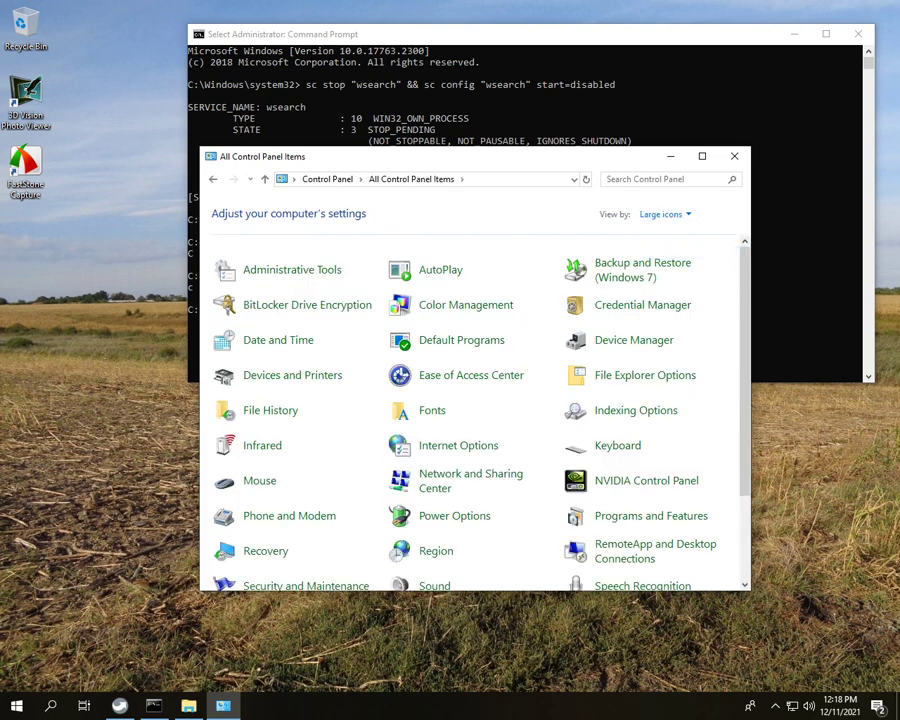
pyautogui.press('super+Up')
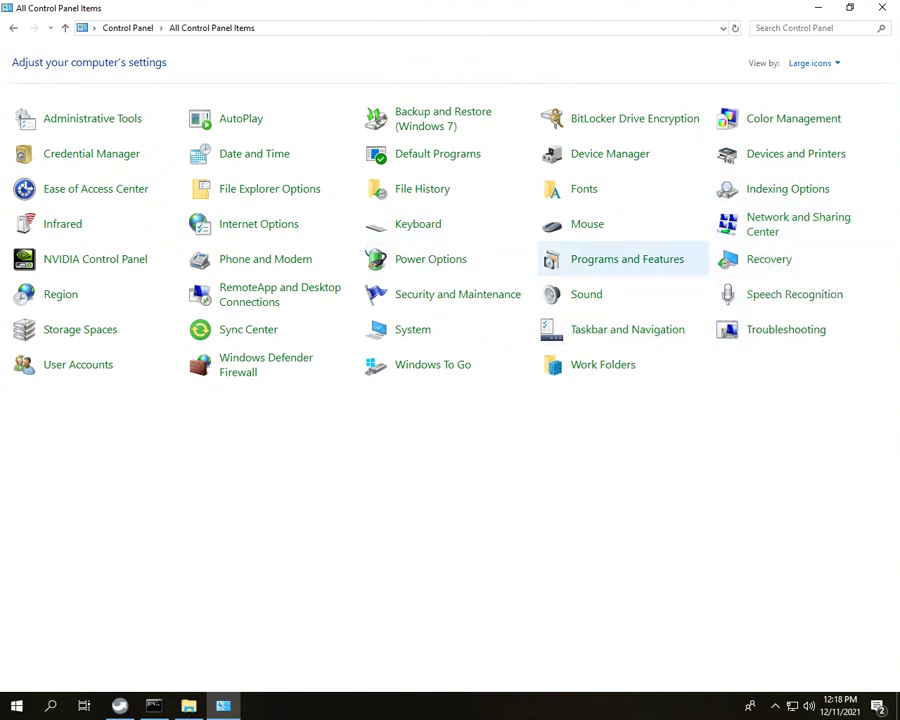
# - Open the list of Windows features from Programs and Features and review the enabled ones, including the entries under Media Features
pyautogui.click(627, 259)
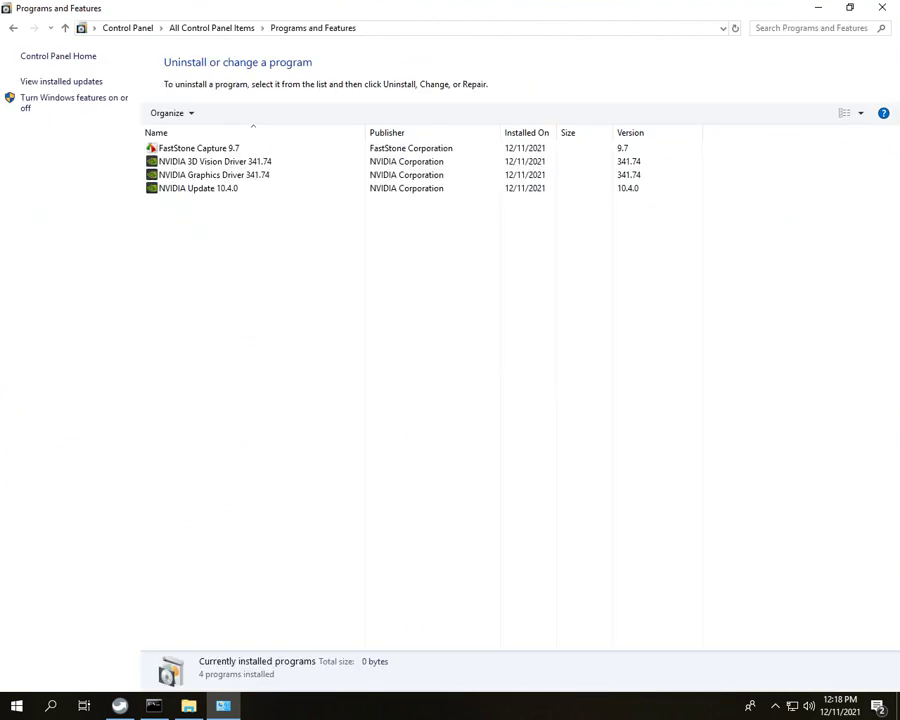
pyautogui.click(70, 98)
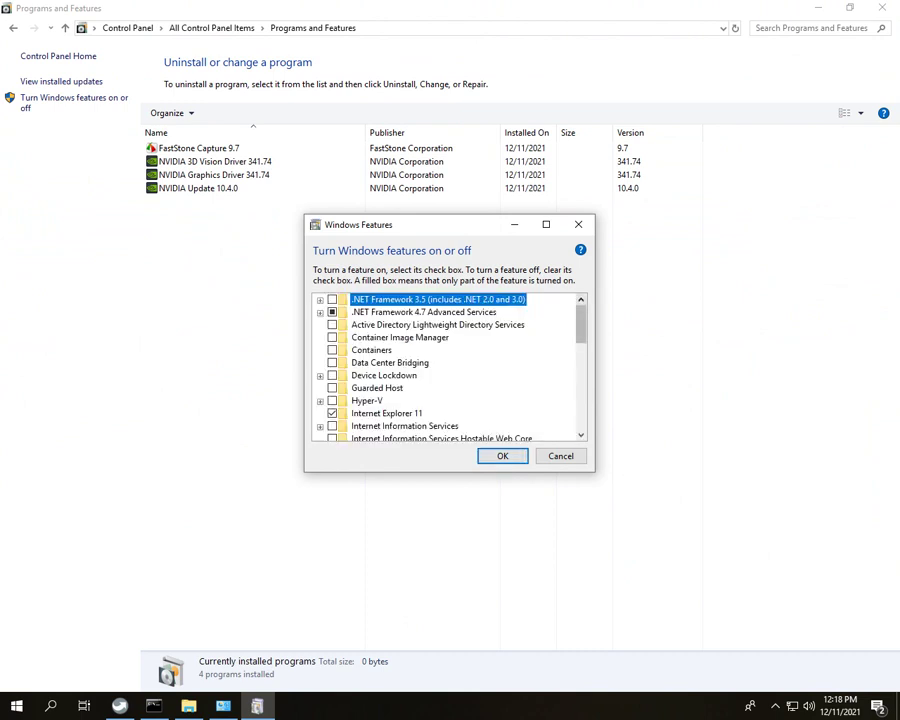
pyautogui.scroll(-6, 445, 368)
pyautogui.scroll(-2, 445, 368)
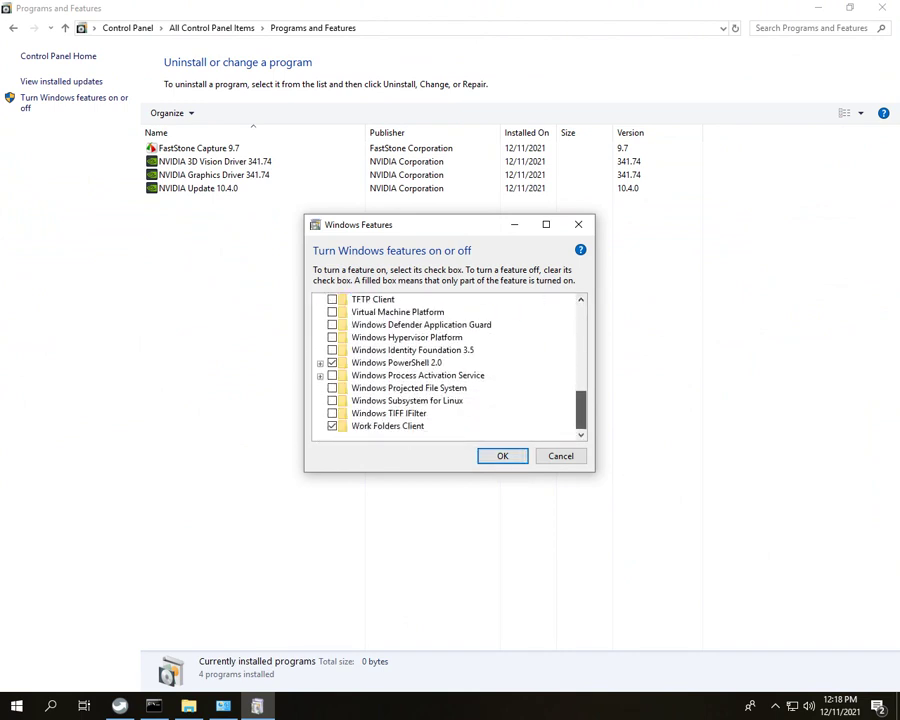
pyautogui.scroll(4, 445, 368)
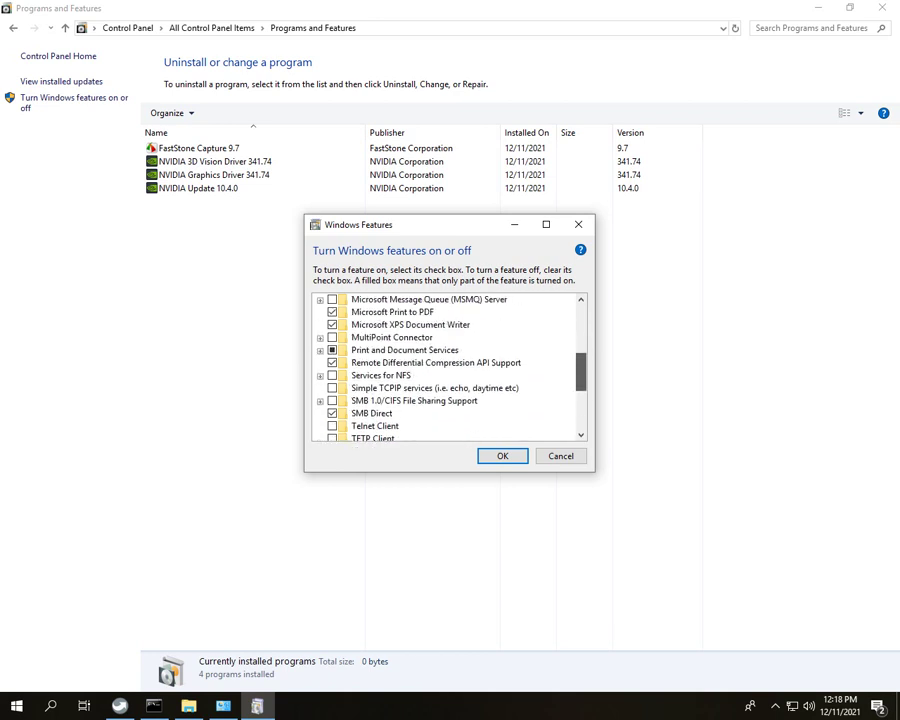
pyautogui.scroll(-1, 445, 368)
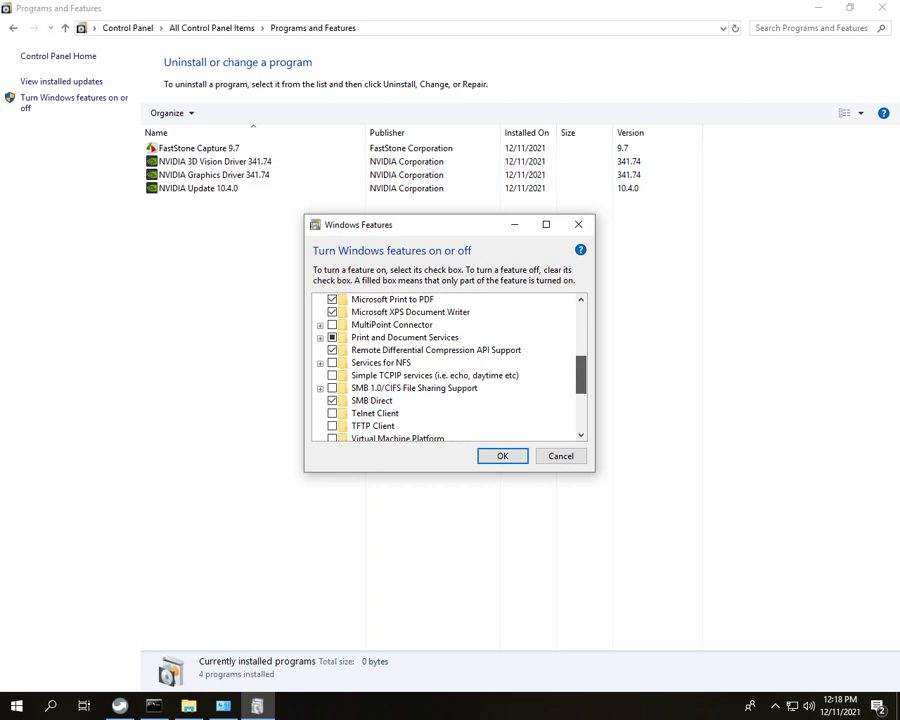
pyautogui.scroll(2, 445, 368)
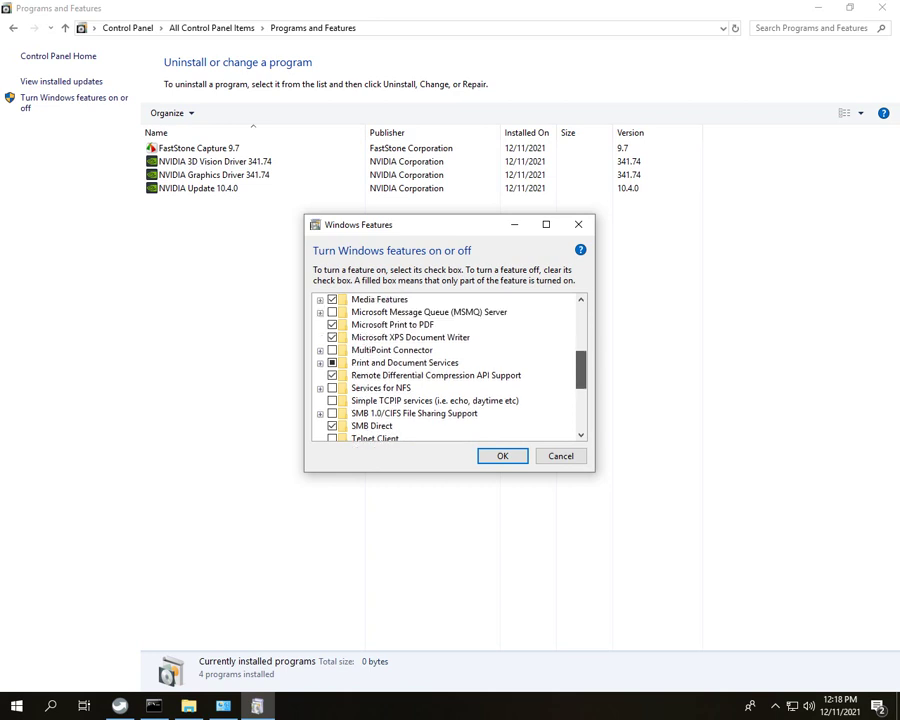
pyautogui.scroll(1, 445, 368)
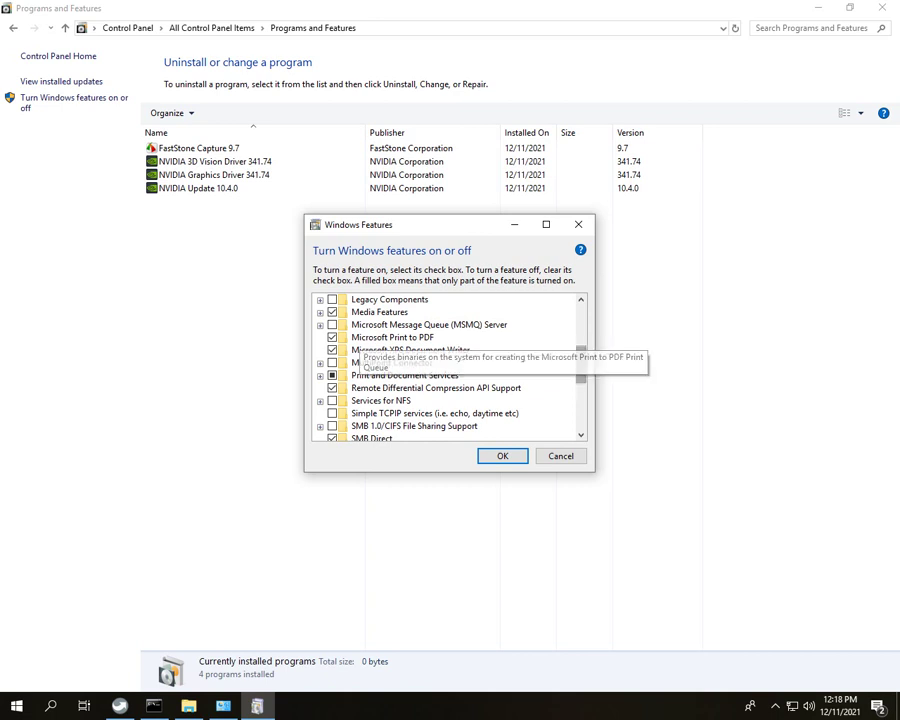
pyautogui.click(320, 313)
pyautogui.scroll(3, 320, 312)
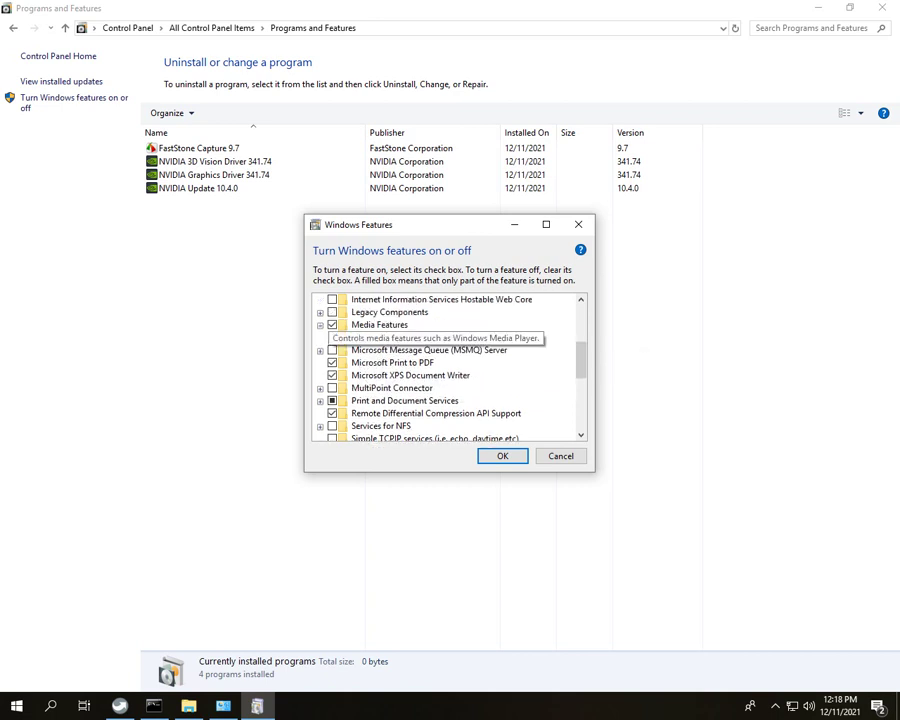
pyautogui.scroll(2, 330, 320)
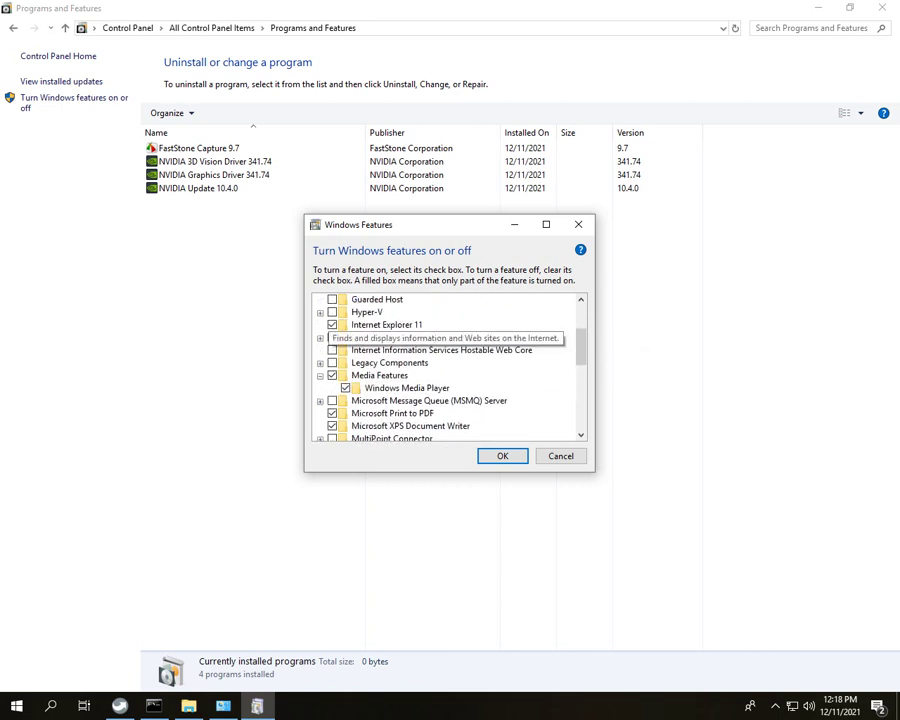
# - Turn off the Internet Explorer 11 feature and apply the change without restarting the PC
pyautogui.click(332, 324)
pyautogui.press('Return')
pyautogui.scroll(3, 330, 320)
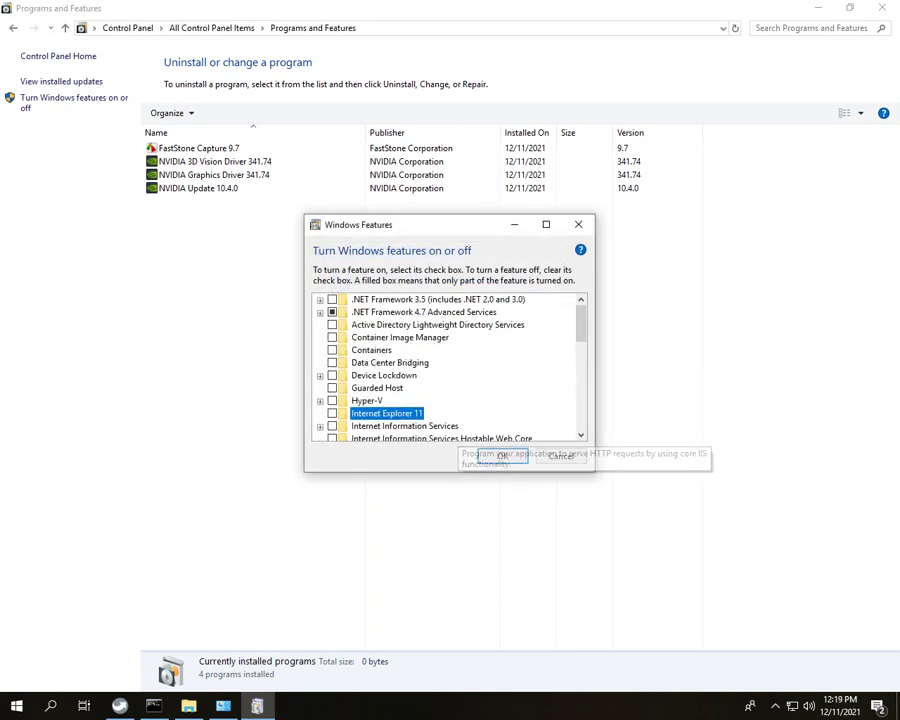
pyautogui.click(502, 455)
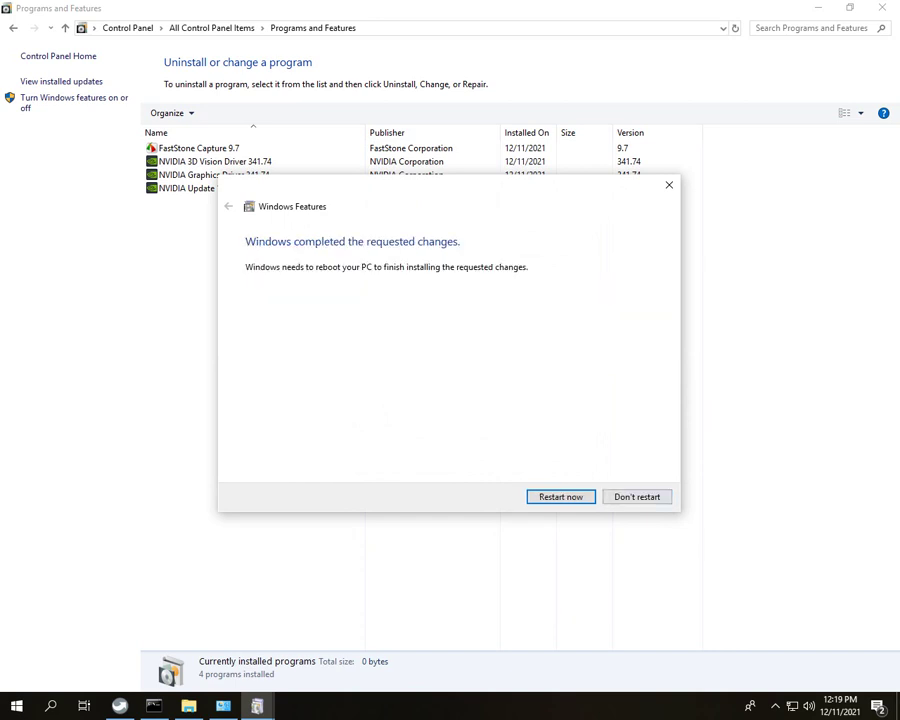
pyautogui.press('Return')
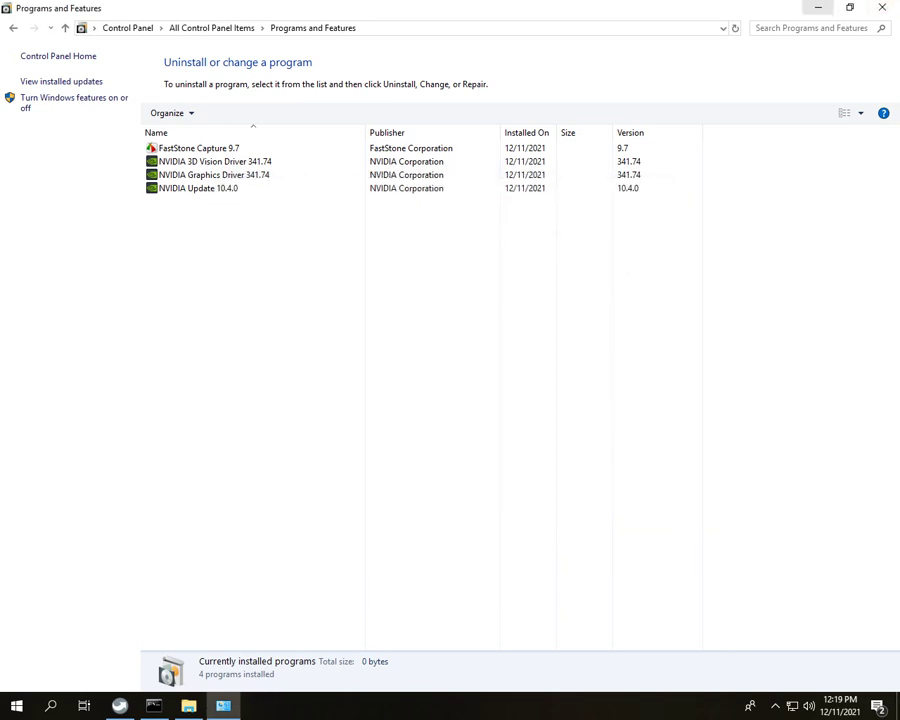
# - Return to all Control Panel items and view the general Internet Options, closing them without changes
pyautogui.click(13, 28)
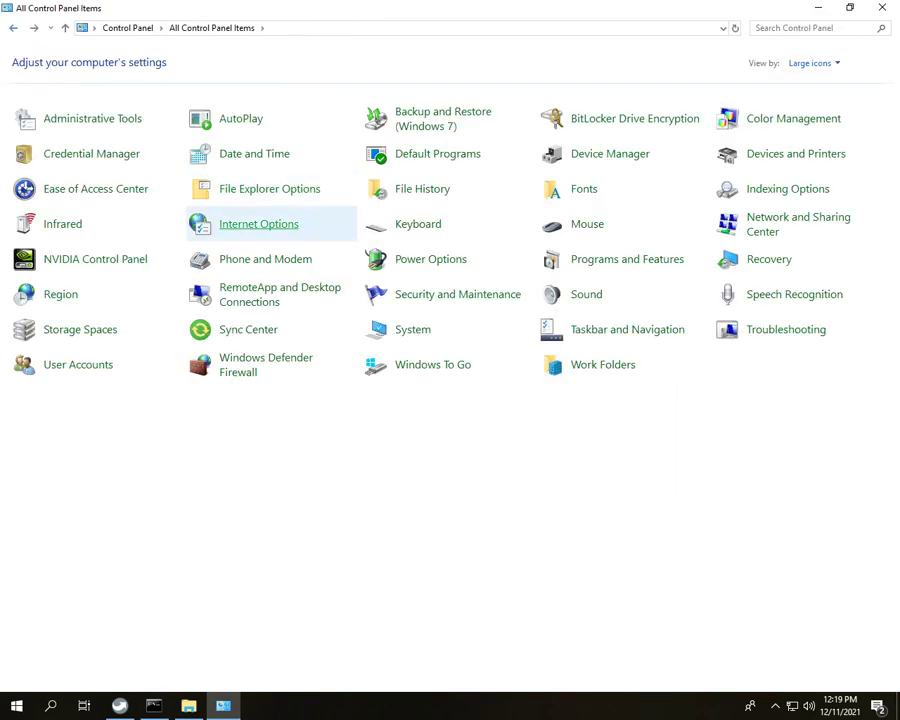
pyautogui.click(258, 224)
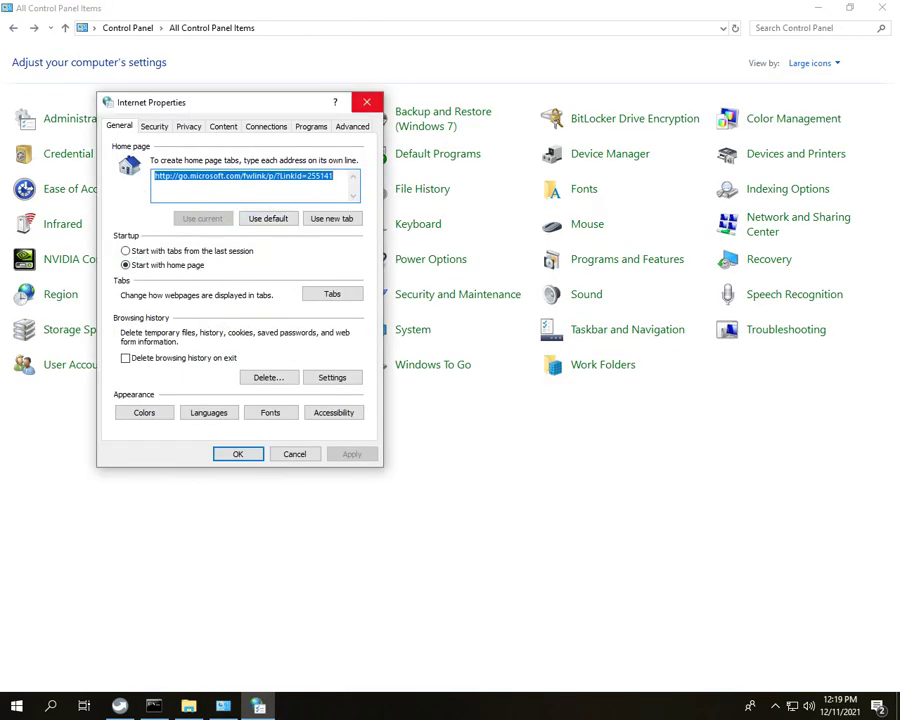
pyautogui.click(367, 102)
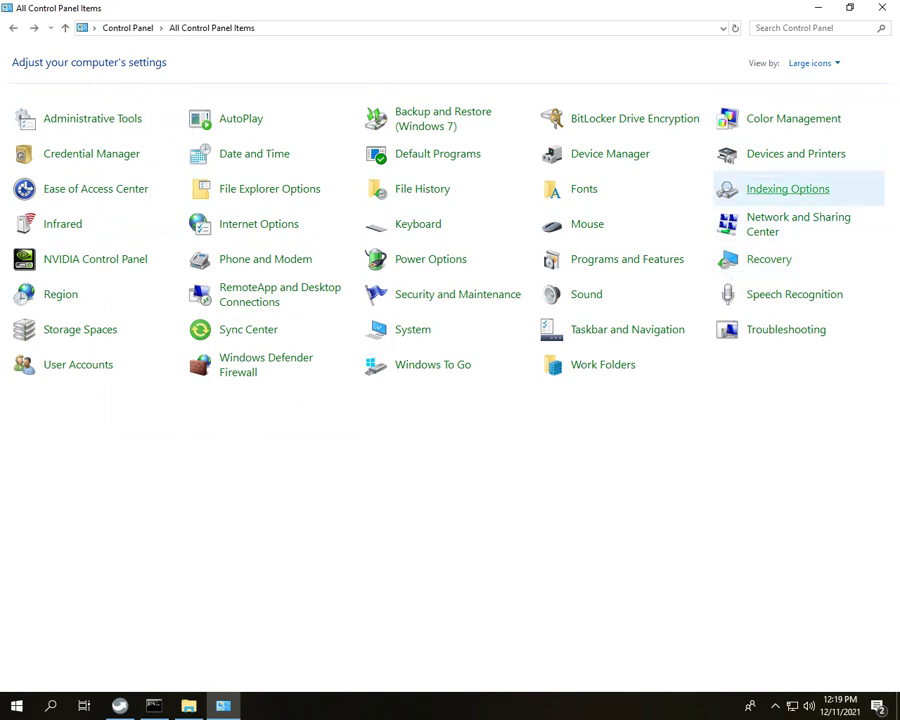
# - Check Indexing Options and their advanced index settings, closing both dialogs without changes
pyautogui.click(787, 189)
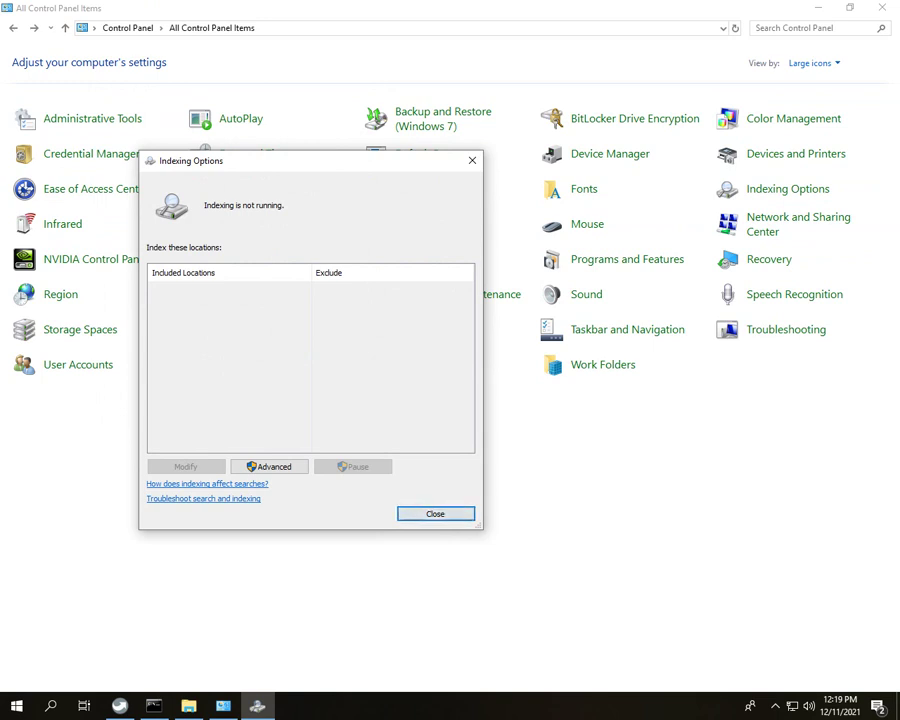
pyautogui.click(269, 466)
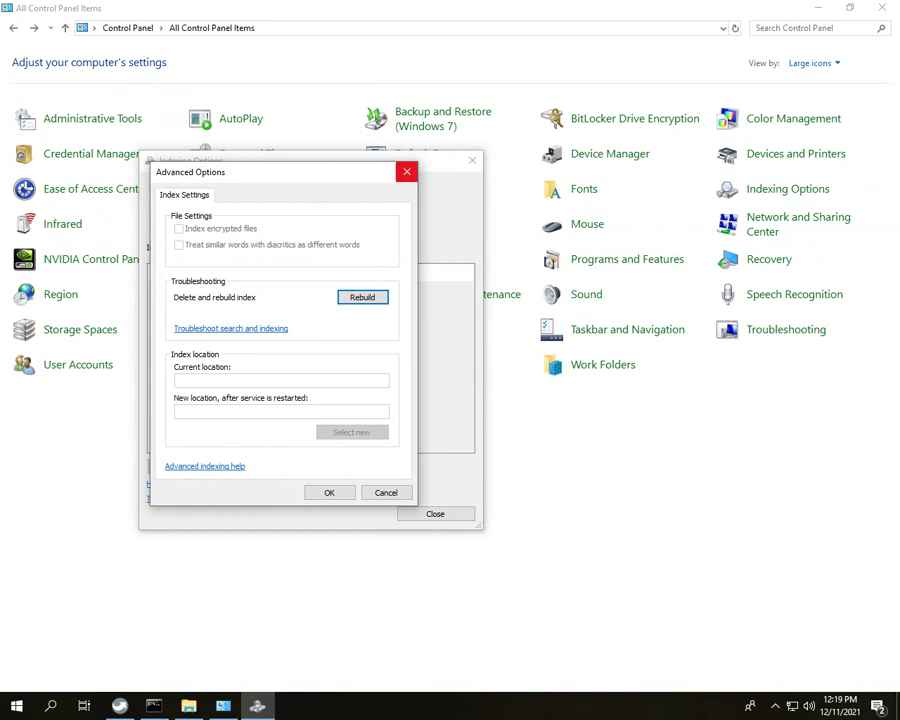
pyautogui.click(406, 171)
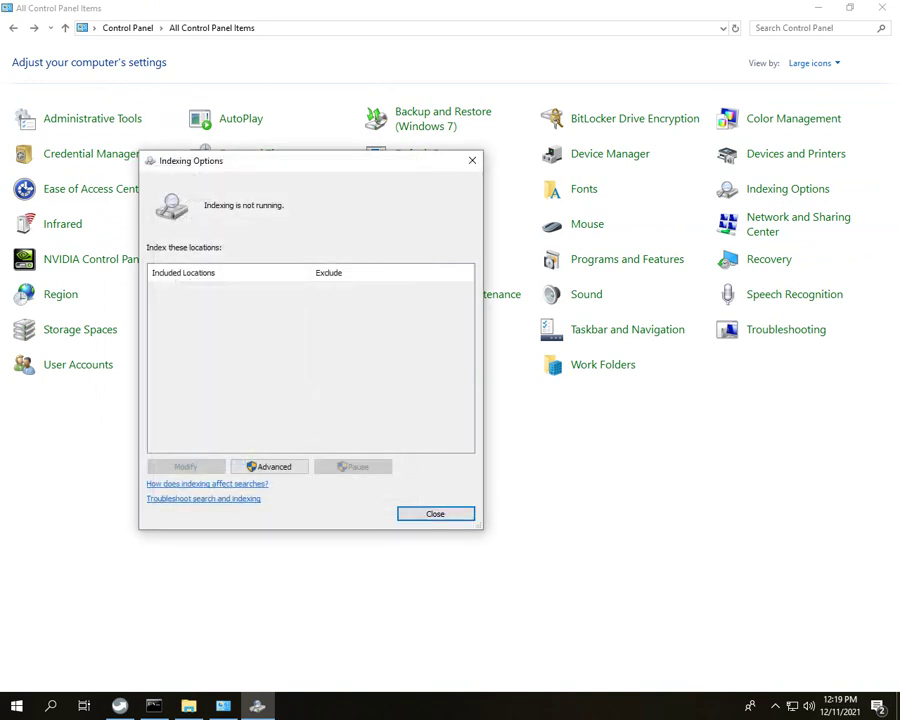
pyautogui.click(471, 160)
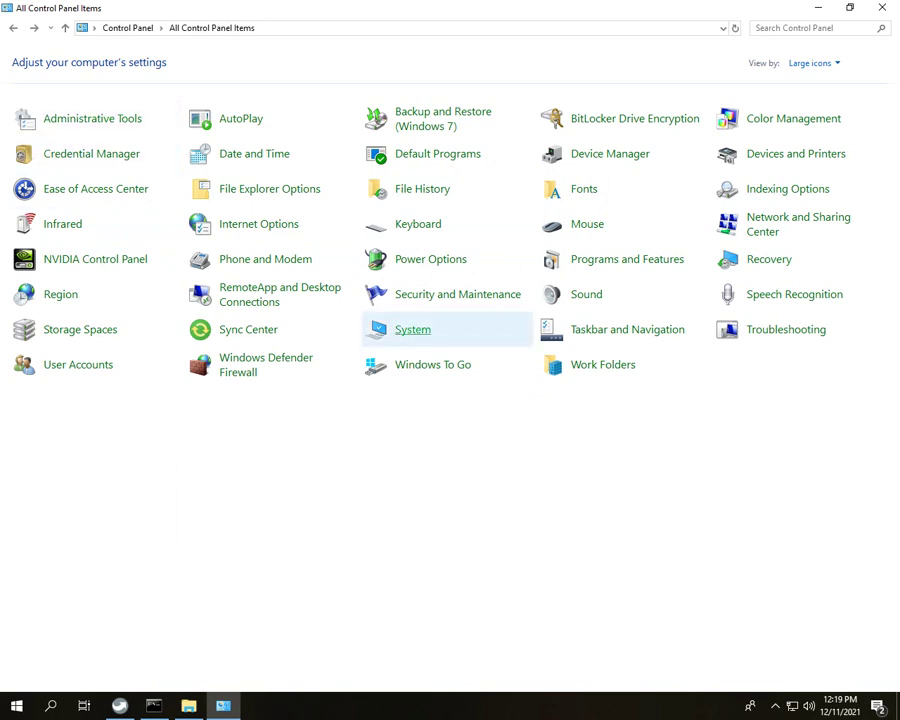
# - In the advanced system performance settings, customize the visual effects by disabling all Animate/Animations options, Enable Peek and the three Fade options
pyautogui.click(412, 329)
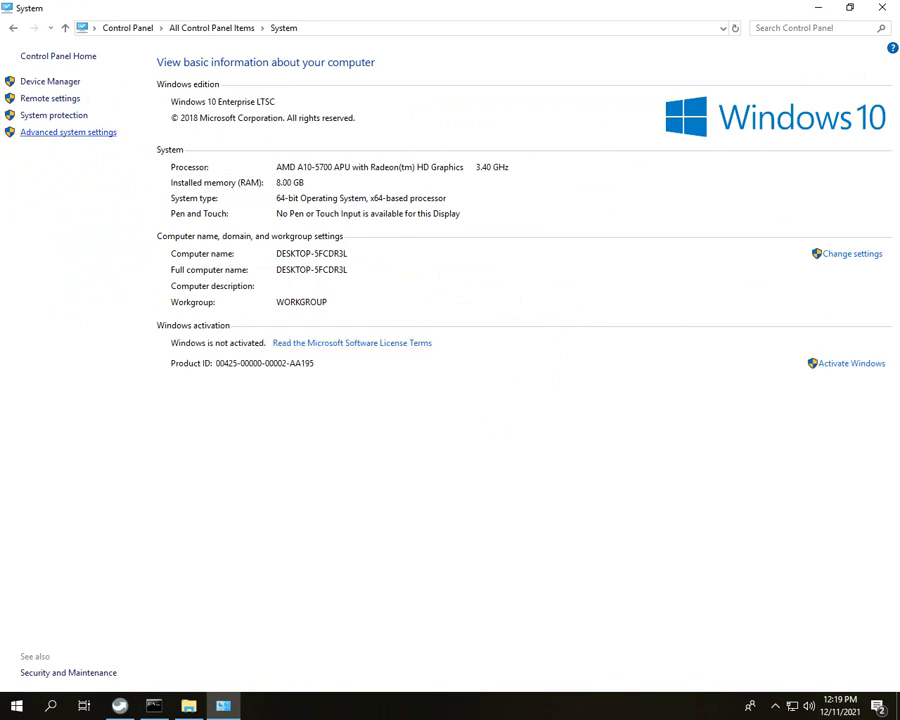
pyautogui.click(68, 132)
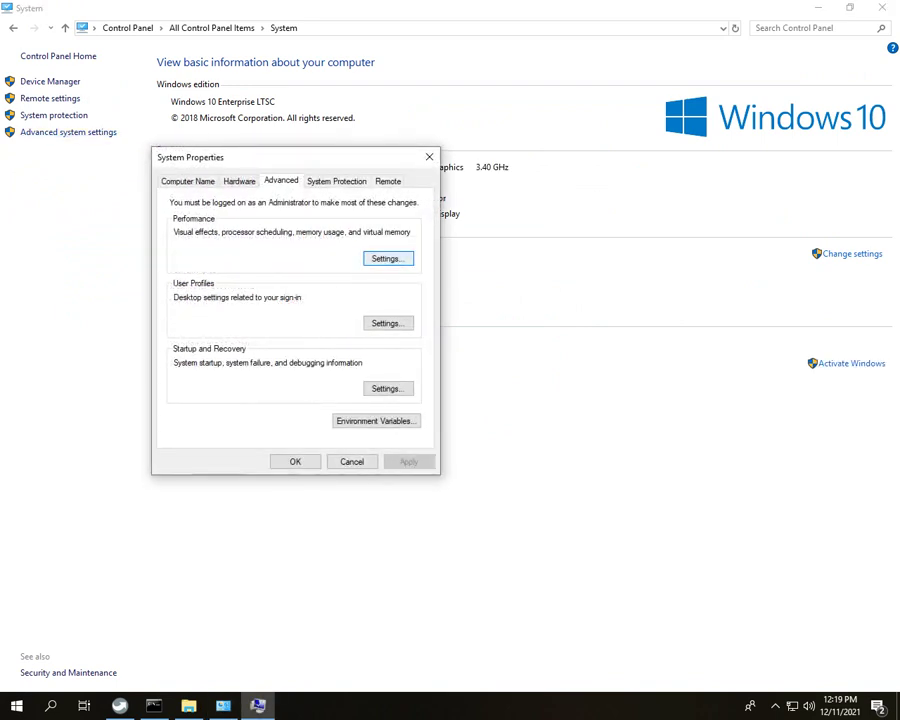
pyautogui.click(388, 257)
pyautogui.click(196, 338)
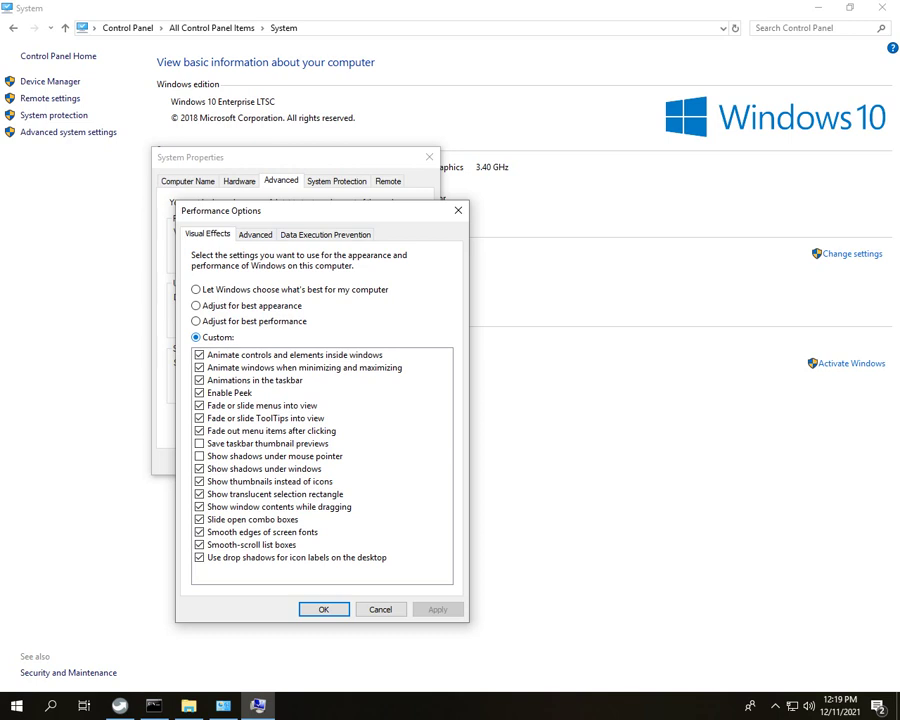
pyautogui.click(199, 431)
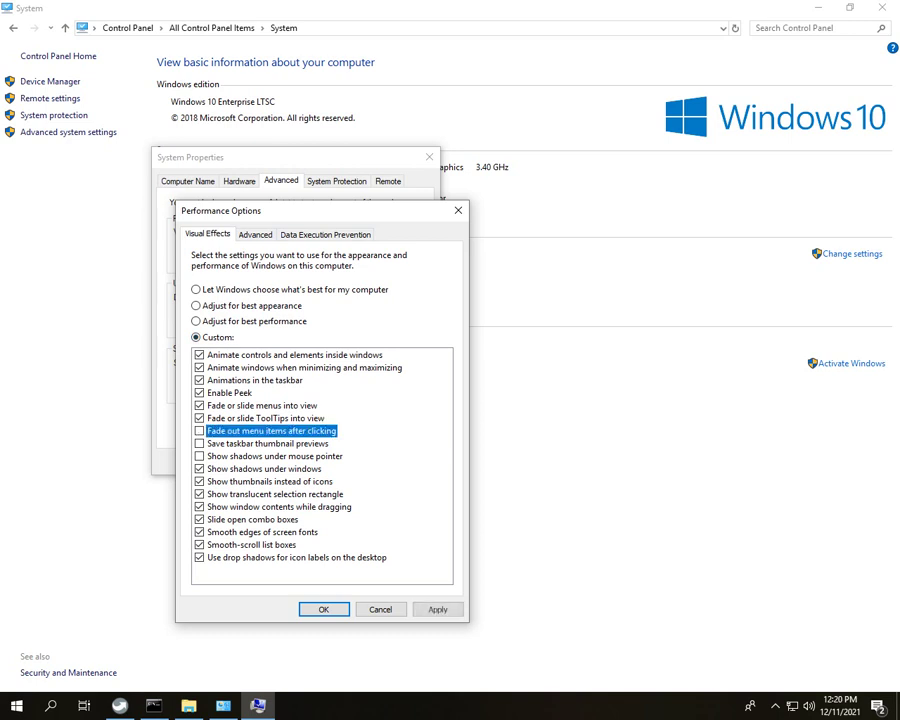
pyautogui.click(199, 418)
pyautogui.click(199, 406)
pyautogui.click(199, 393)
pyautogui.click(199, 380)
pyautogui.click(199, 368)
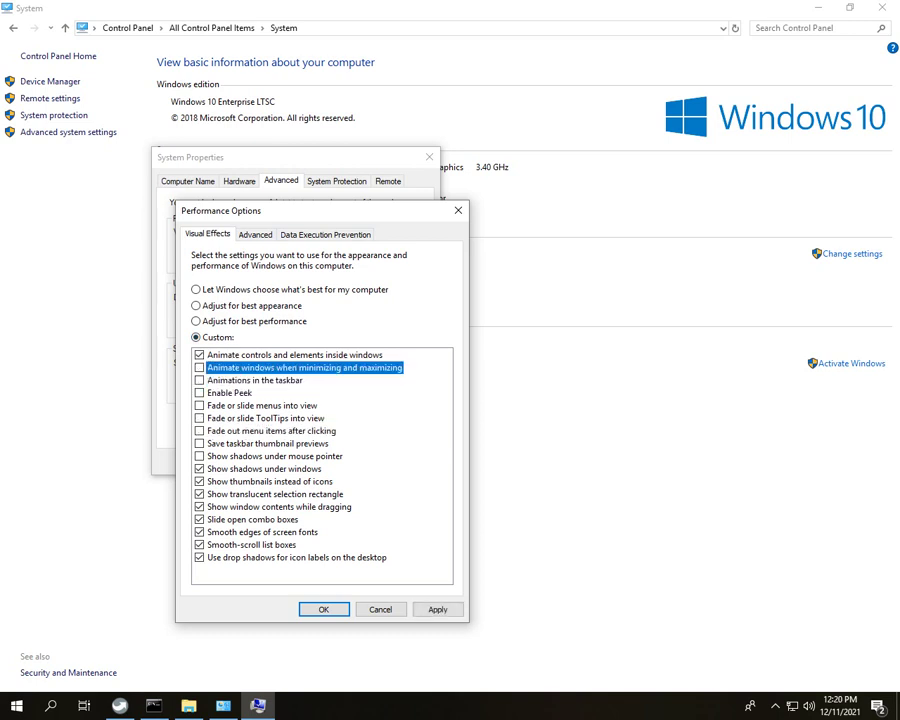
pyautogui.click(199, 355)
# - Disable window shadows, thumbnails, translucent selection rectangle, window contents while dragging, sliding combo boxes and icon label shadows, and apply the visual effects
pyautogui.click(264, 469)
pyautogui.click(270, 481)
pyautogui.click(275, 494)
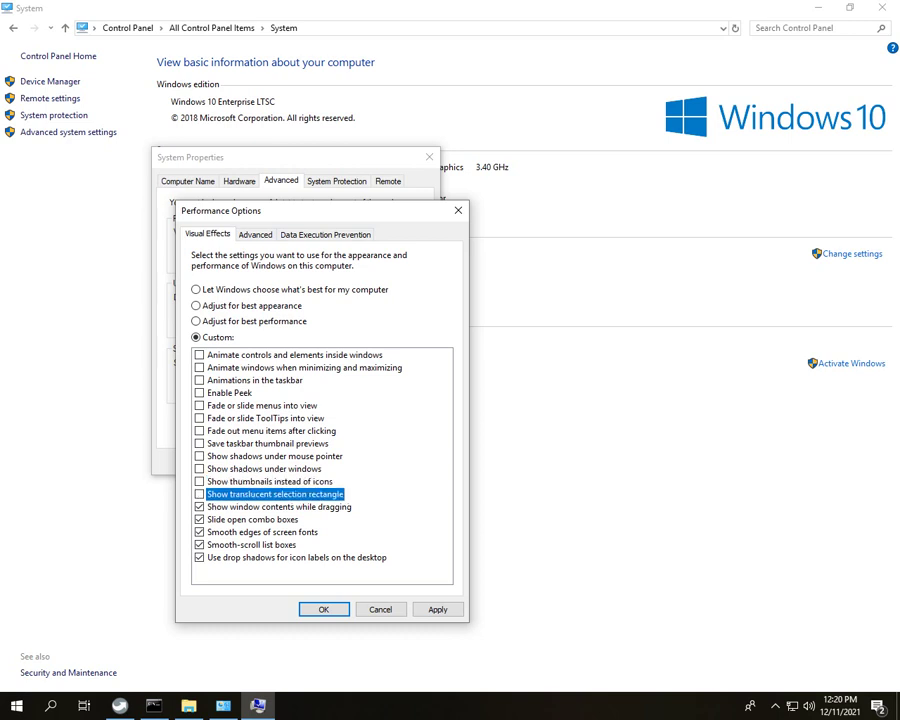
pyautogui.click(279, 507)
pyautogui.click(253, 519)
pyautogui.click(199, 519)
pyautogui.click(199, 532)
pyautogui.click(199, 532)
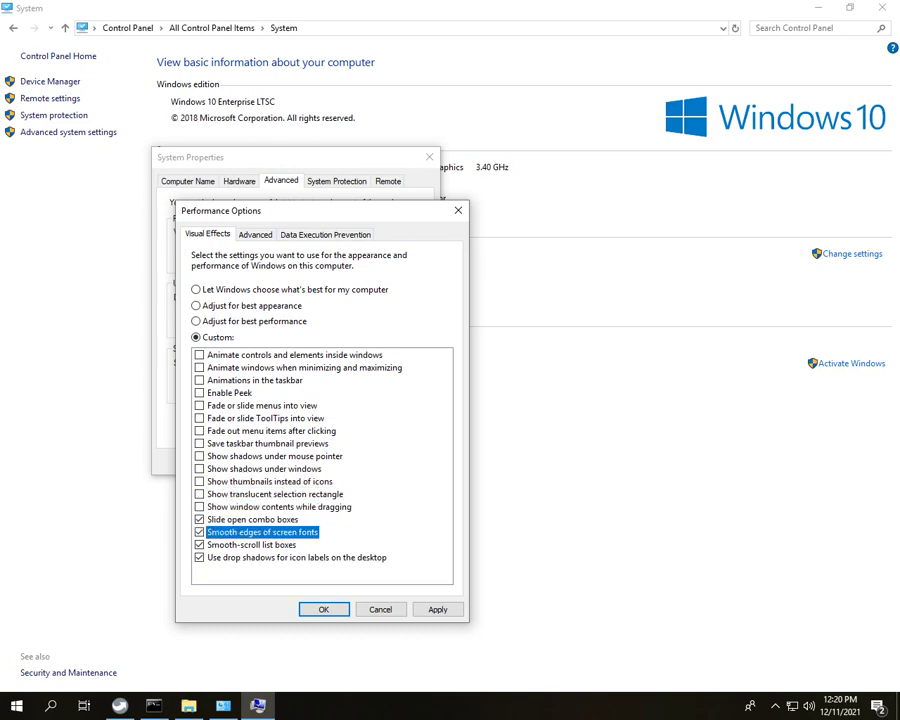
pyautogui.press('Down')
pyautogui.press('Down')
pyautogui.press('space')
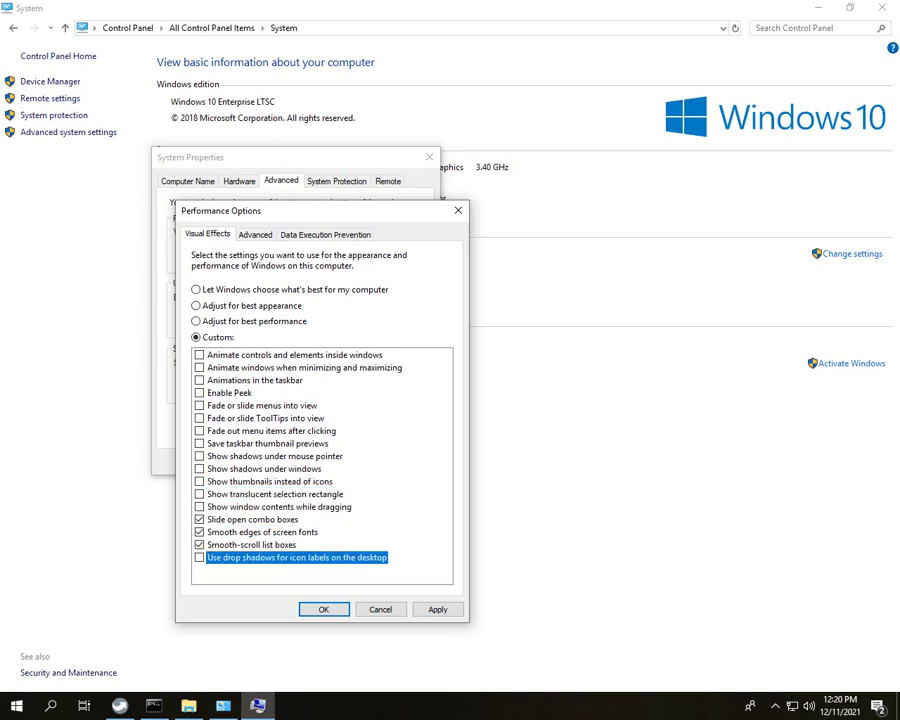
pyautogui.click(199, 519)
pyautogui.click(438, 609)
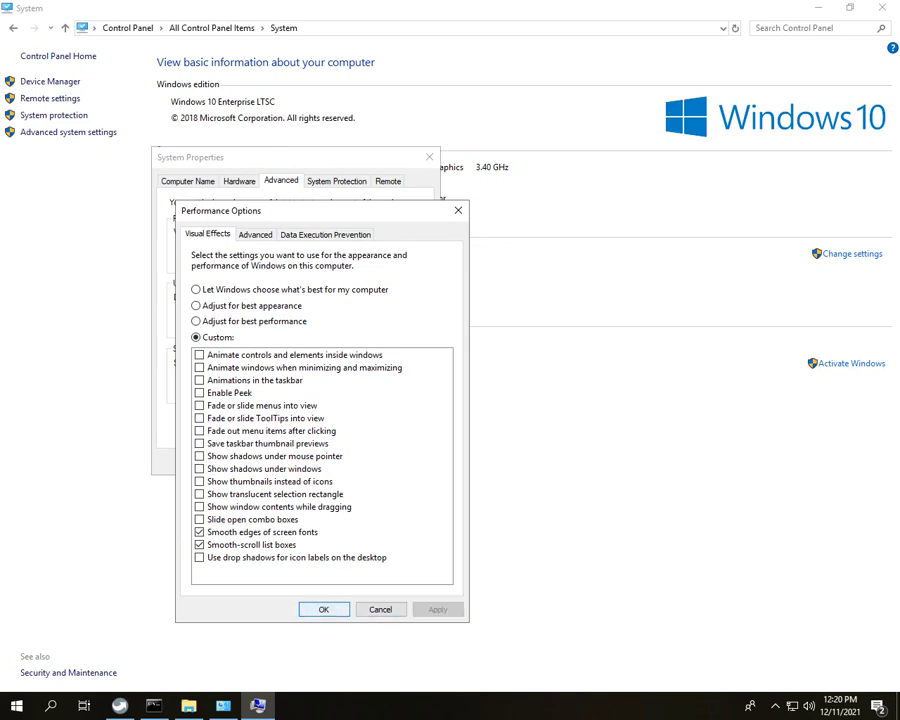
# - Turn off automatic paging file management, choose no paging file for drive C:, and confirm the virtual memory and performance settings
pyautogui.click(255, 234)
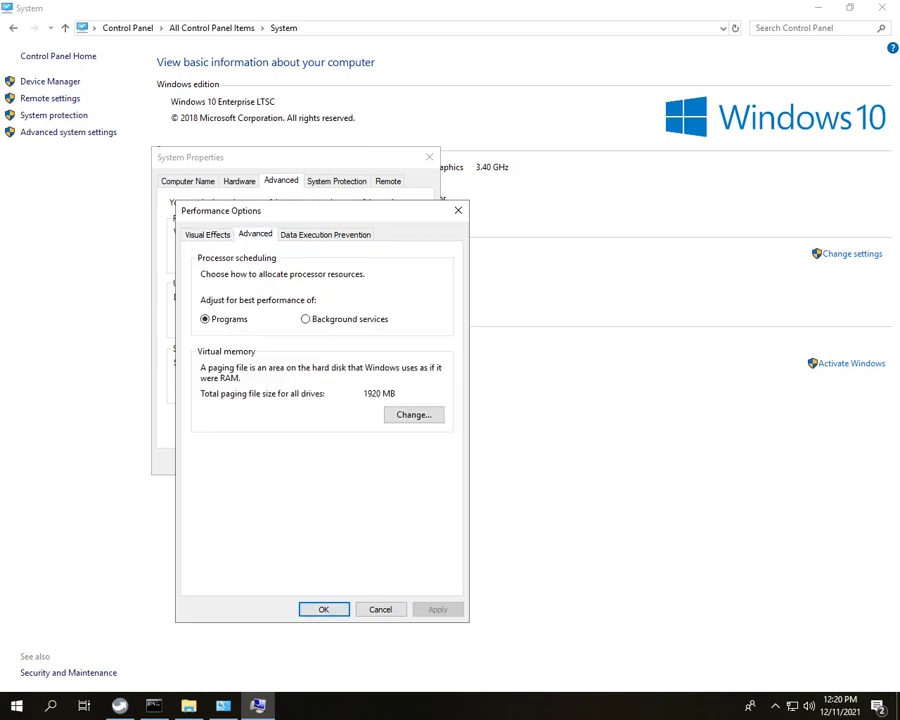
pyautogui.click(414, 415)
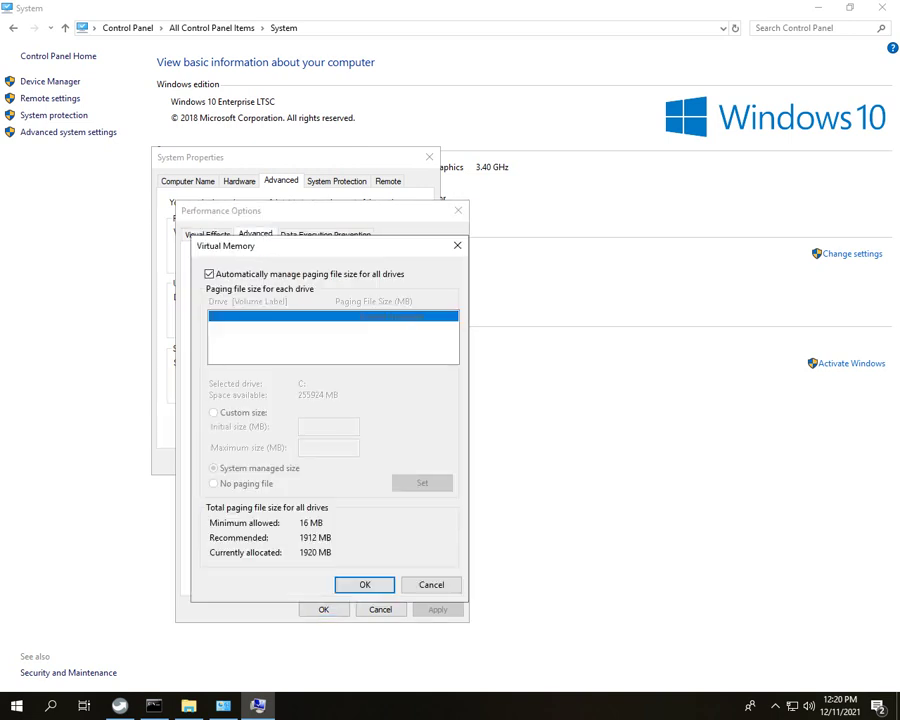
pyautogui.click(210, 274)
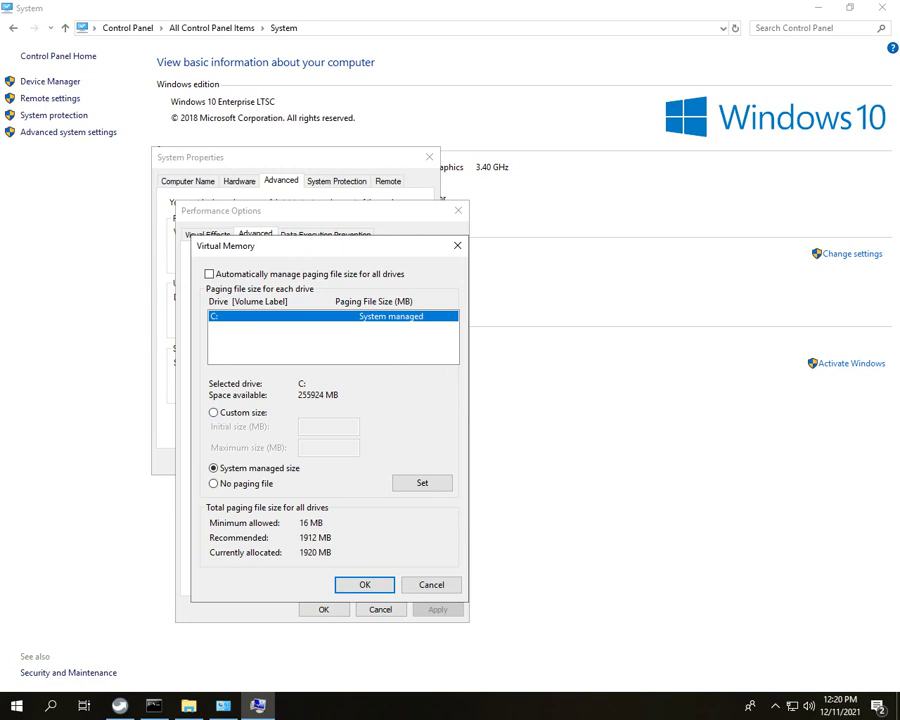
pyautogui.hotkey('alt', 'n')
pyautogui.press('Return')
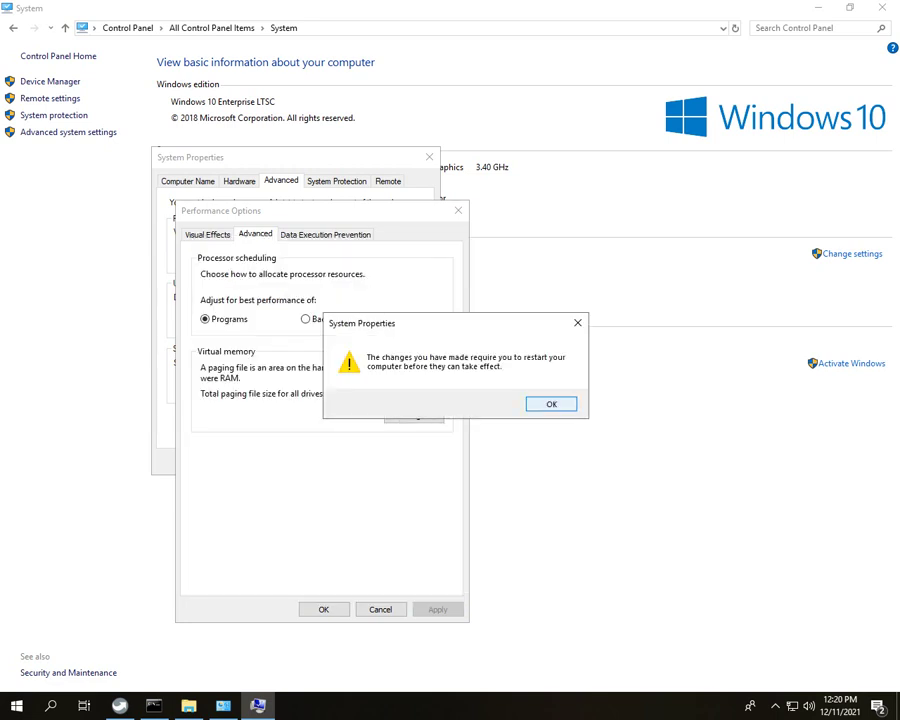
pyautogui.click(551, 404)
pyautogui.click(438, 609)
pyautogui.click(324, 609)
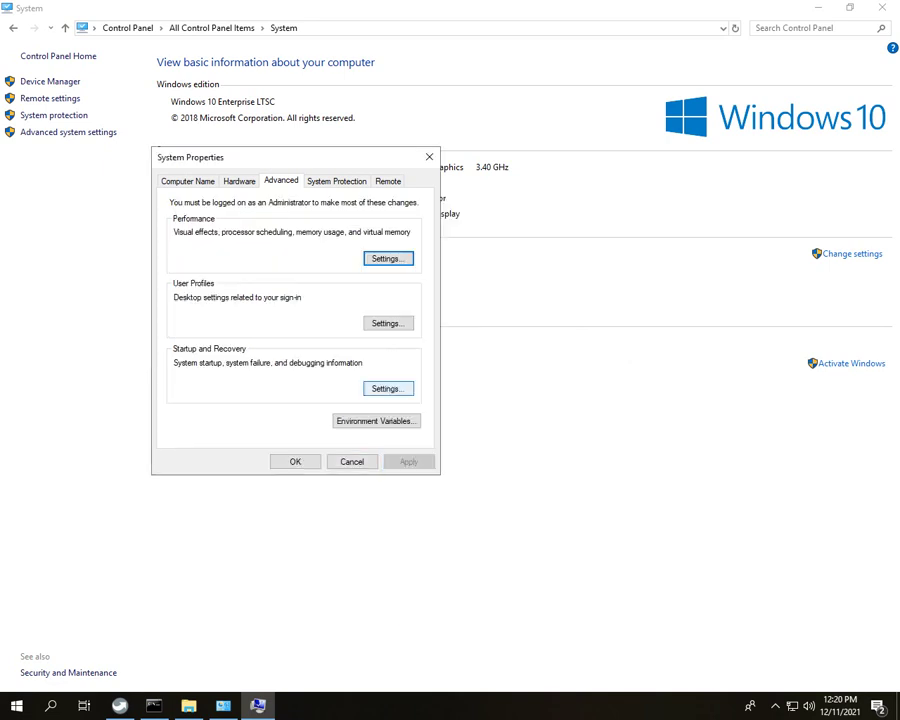
# - In Startup and Recovery, disable automatic restart and writing an event to the system log on system failure
pyautogui.hotkey('alt', 't')
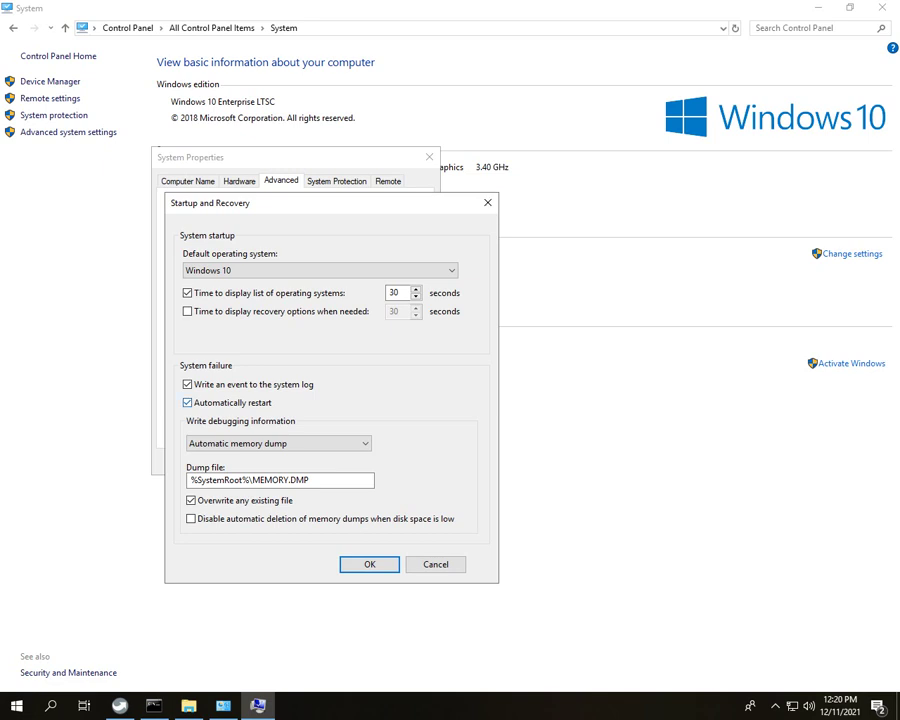
pyautogui.click(187, 402)
pyautogui.click(187, 384)
pyautogui.click(370, 565)
pyautogui.press('Return')
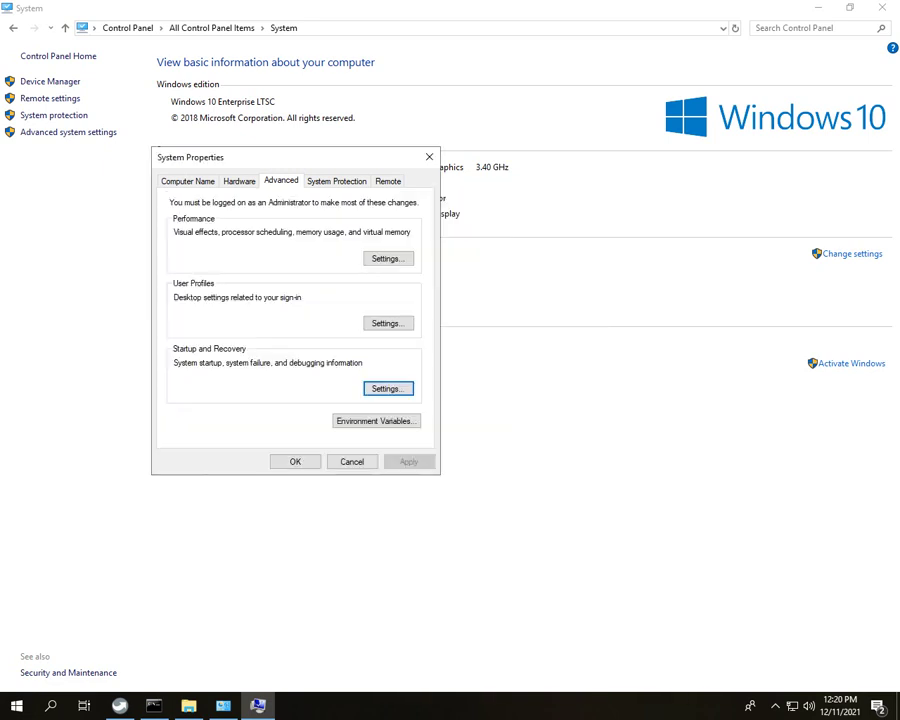
# - Configure system protection for drive C: with maximum disk usage of 1% (2.70 GB), disable system protection and confirm the change
pyautogui.hotkey('ctrl', 'Tab')
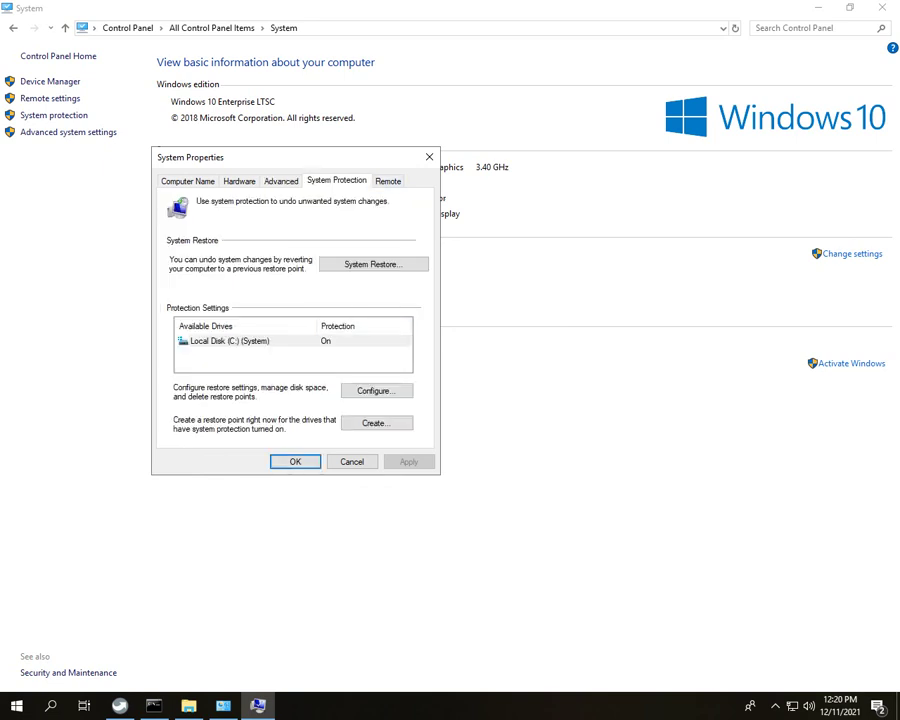
pyautogui.click(377, 391)
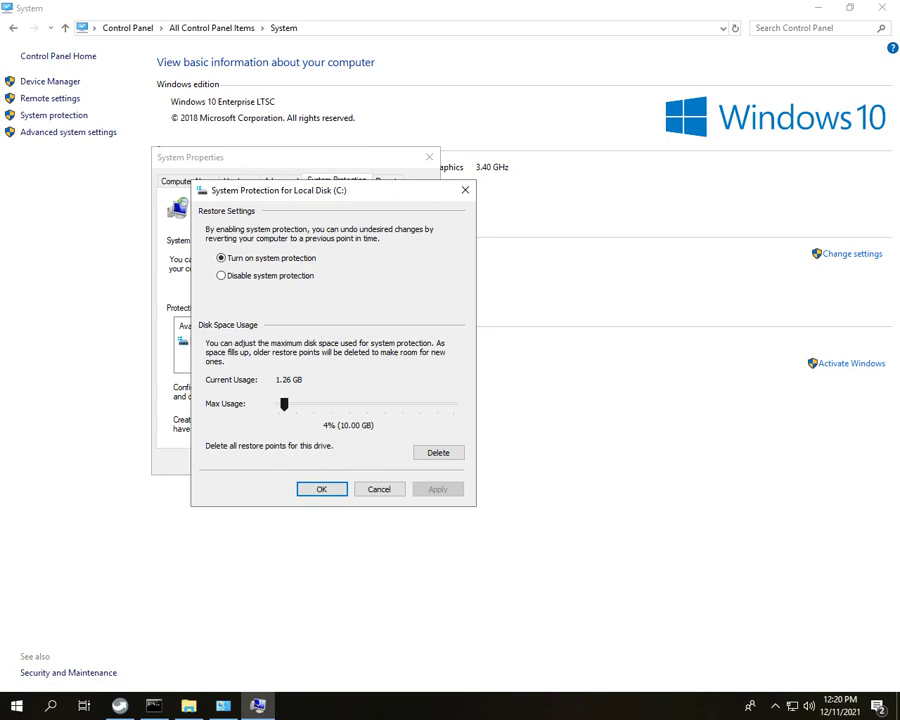
pyautogui.moveTo(284, 404); pyautogui.dragTo(277, 404)
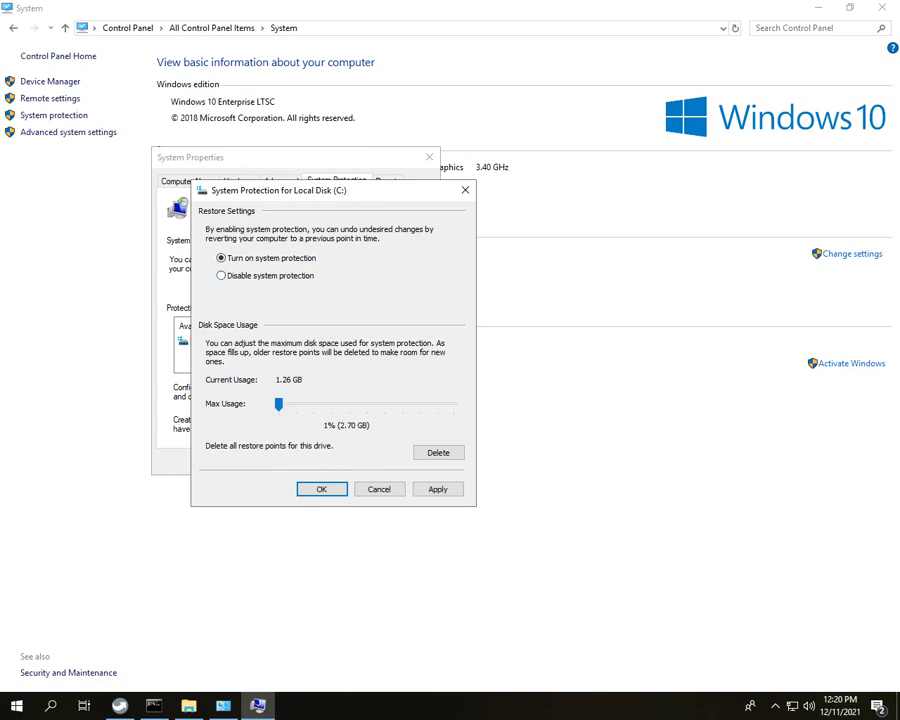
pyautogui.click(222, 276)
pyautogui.click(438, 489)
pyautogui.click(367, 380)
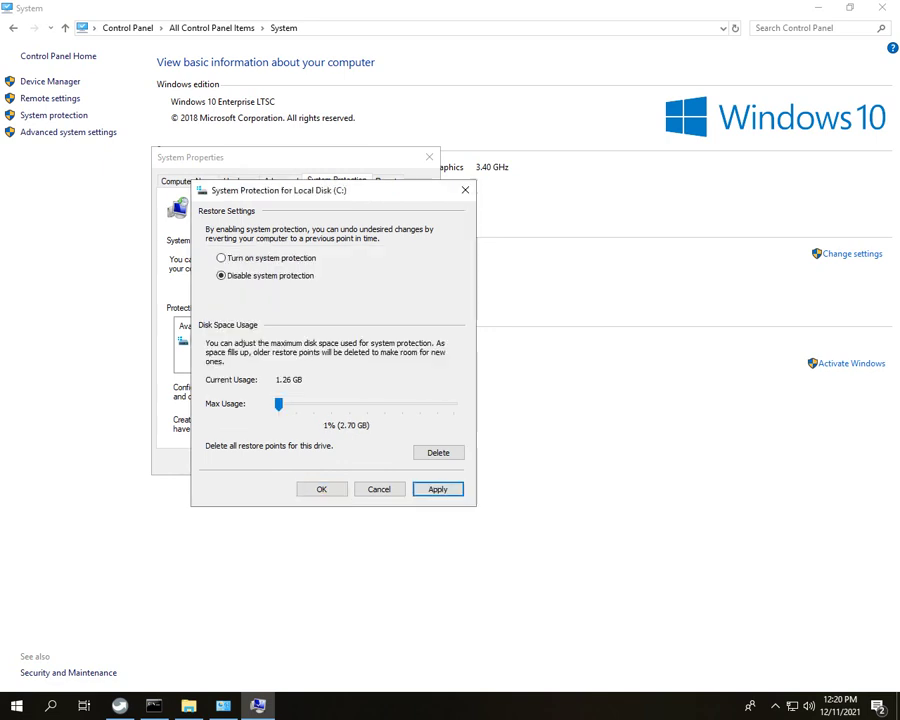
pyautogui.press('Return')
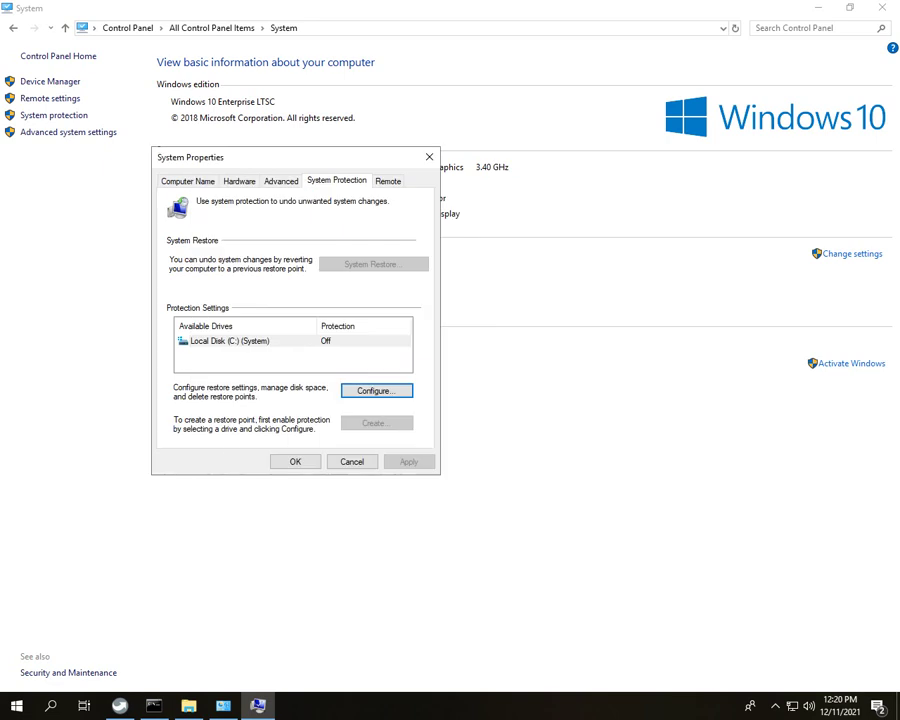
# - Disallow Remote Assistance connections to this computer, apply the system properties and postpone the restart
pyautogui.hotkey('ctrl', 'Tab')
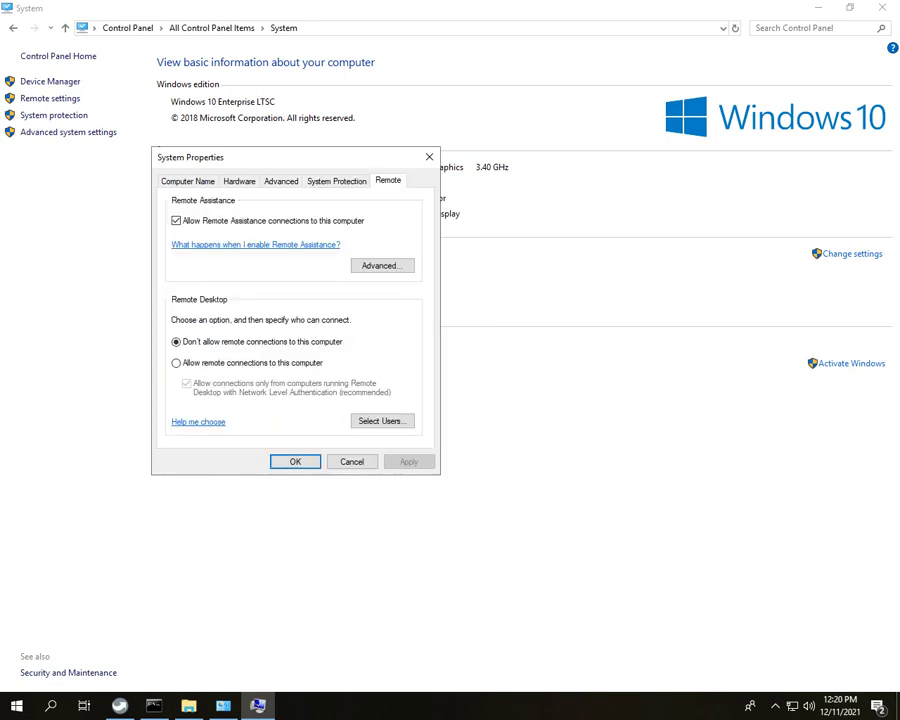
pyautogui.hotkey('alt', 'r')
pyautogui.hotkey('alt', 'a')
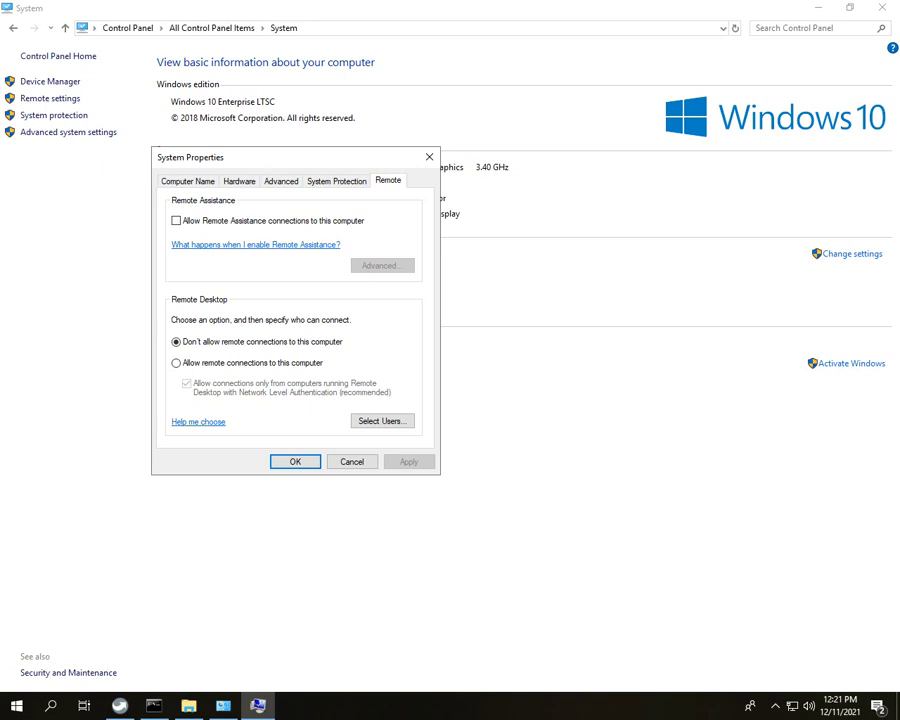
pyautogui.press('Return')
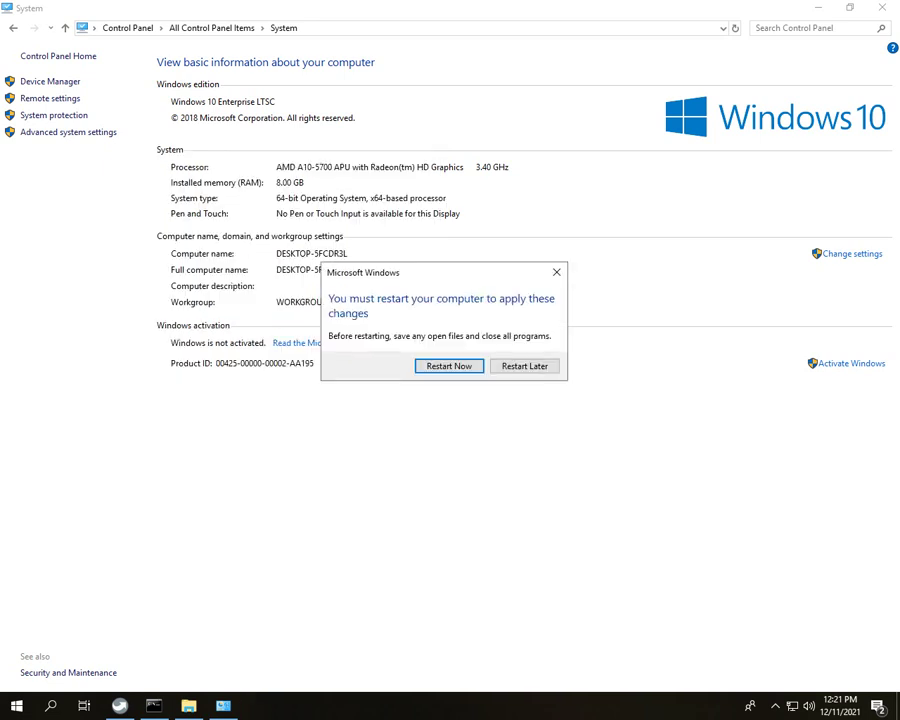
pyautogui.press('Tab')
pyautogui.press('Return')
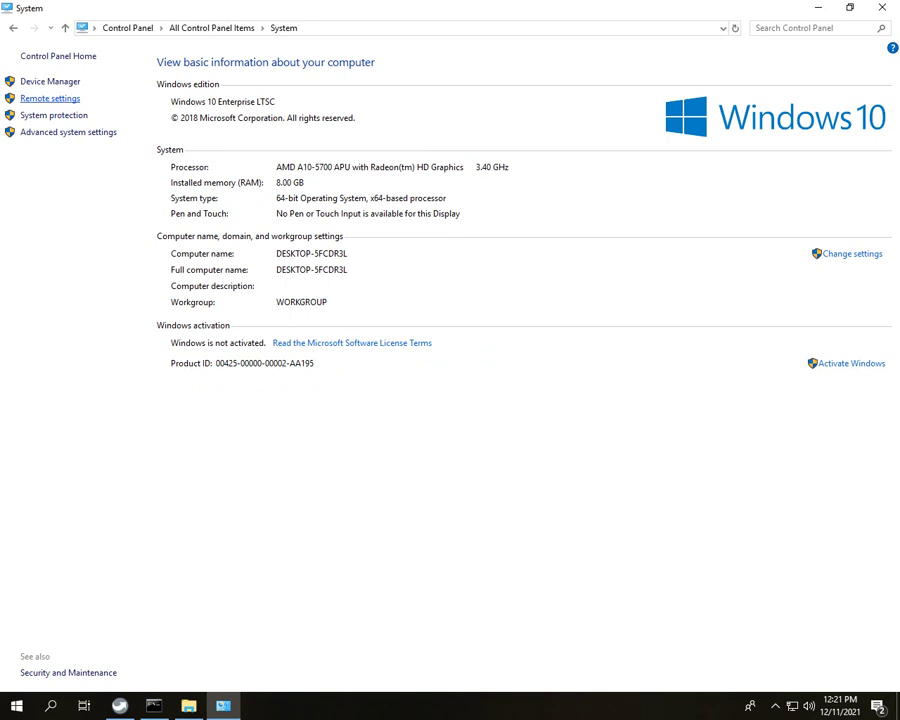
pyautogui.click(68, 132)
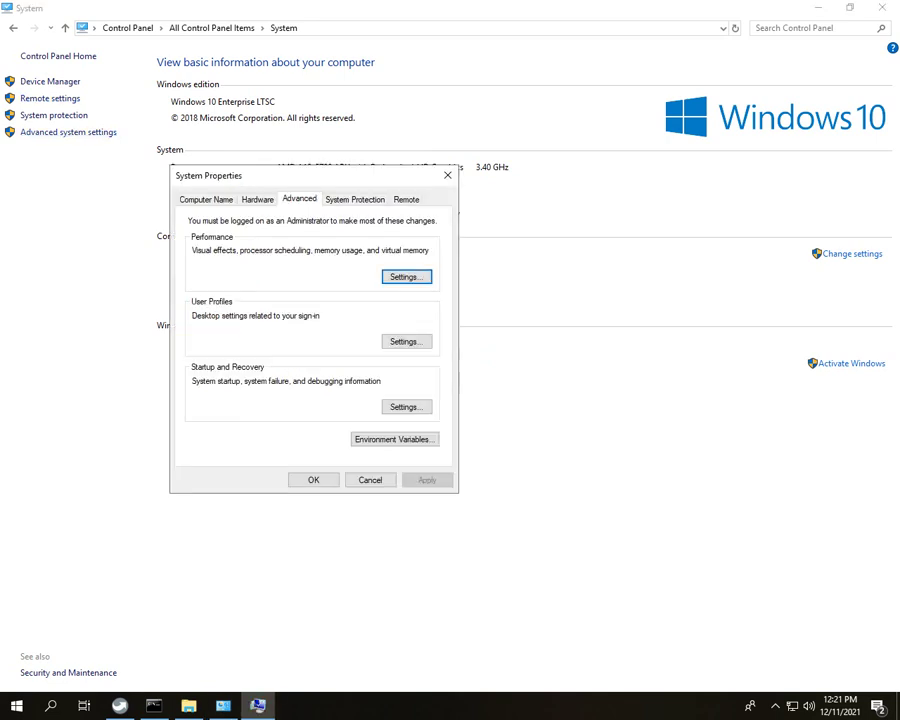
pyautogui.click(447, 175)
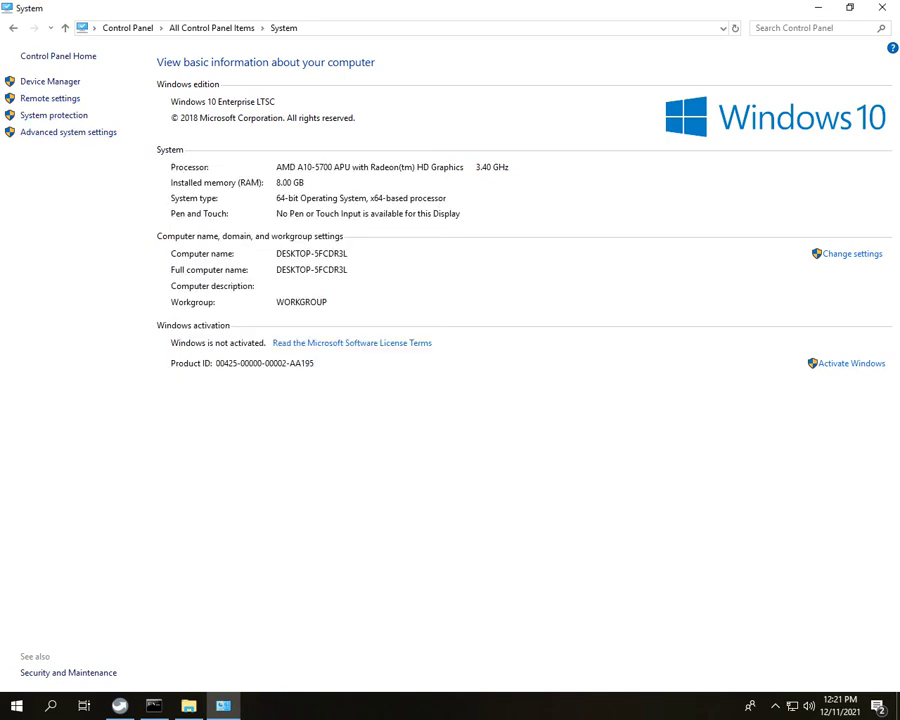
# - Return to the Control Panel home and show all items as large icons
pyautogui.click(128, 28)
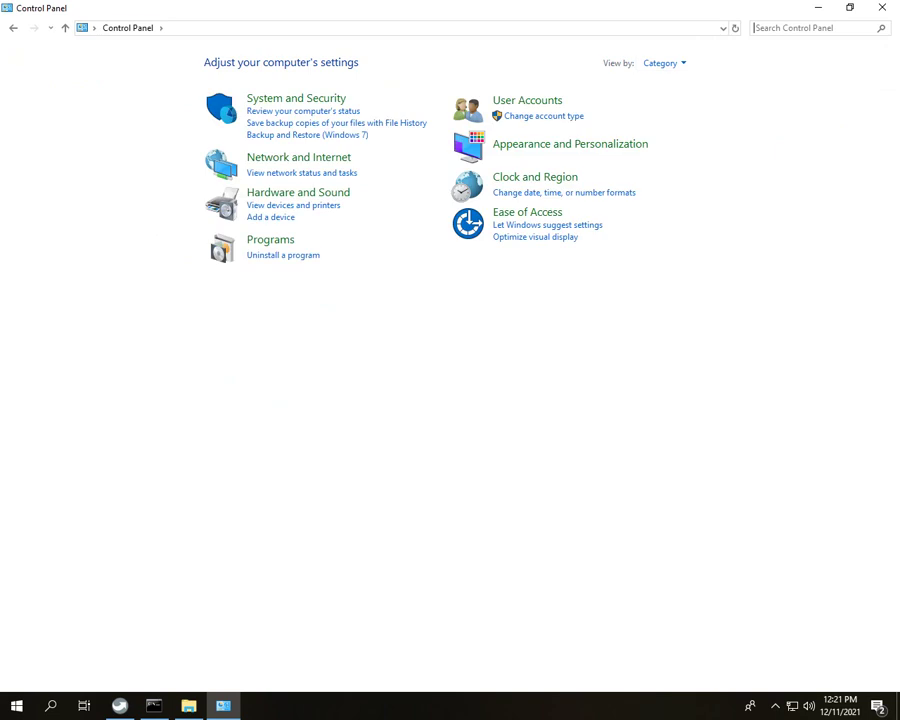
pyautogui.click(662, 63)
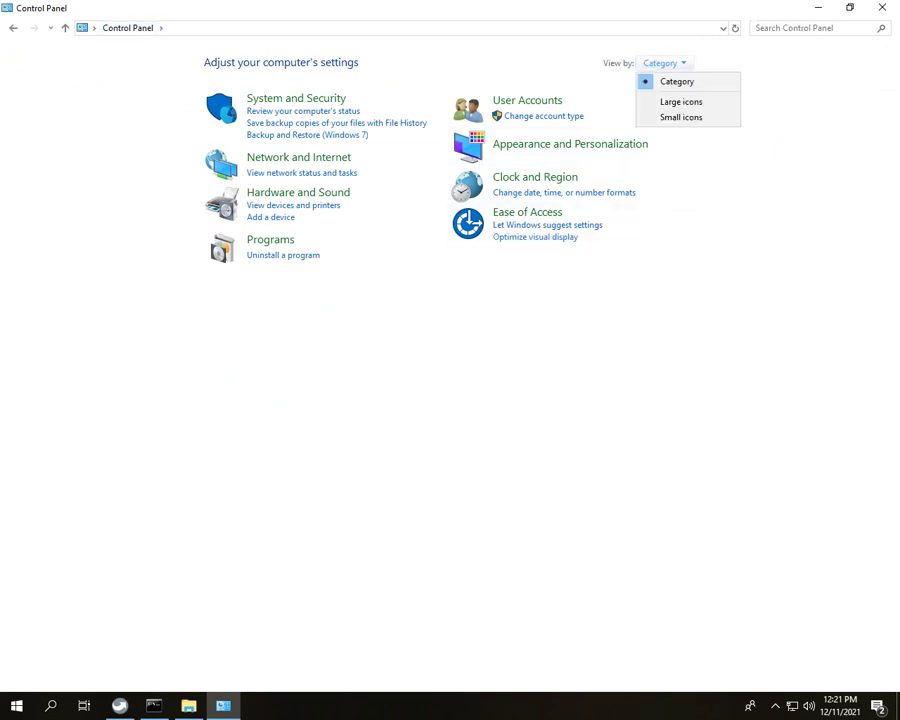
pyautogui.click(681, 102)
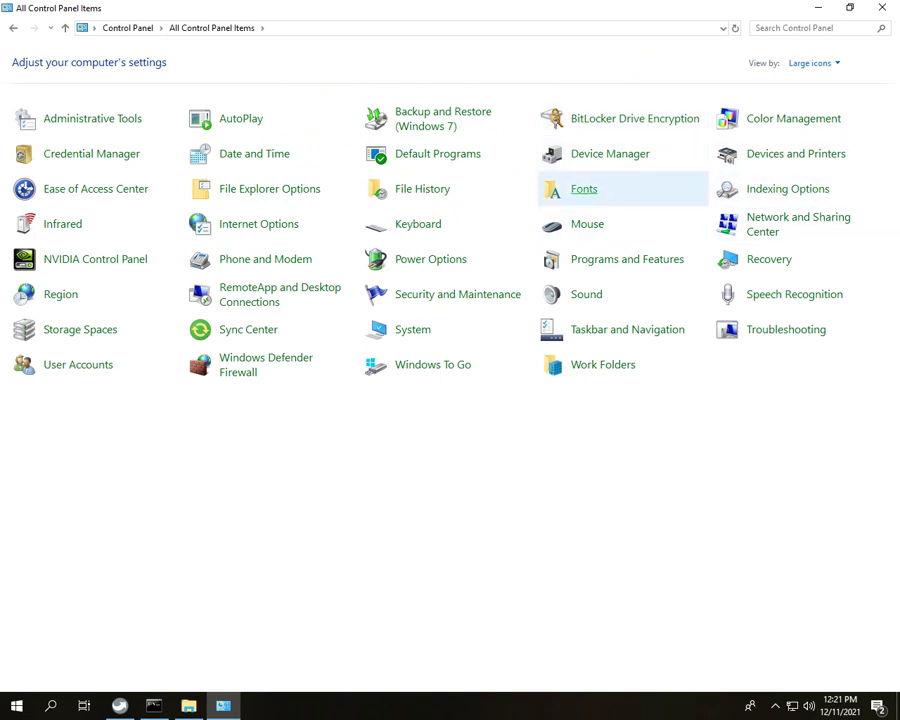
# - In File Explorer Options, disable file icons on thumbnails, folder-tip size information and always showing icons, and show hidden files, folders and drives
pyautogui.click(268, 188)
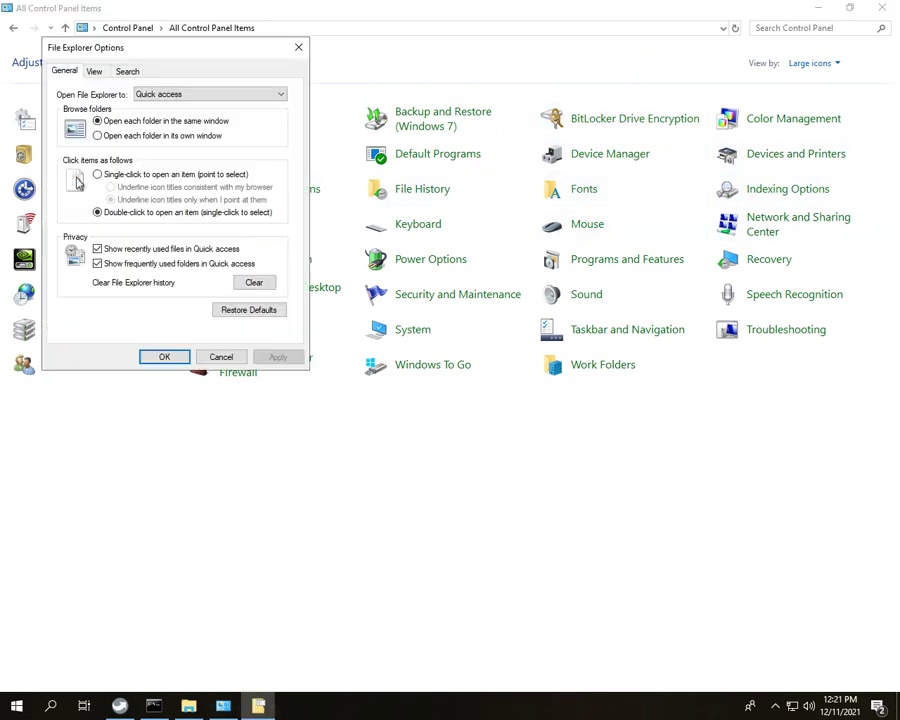
pyautogui.click(94, 71)
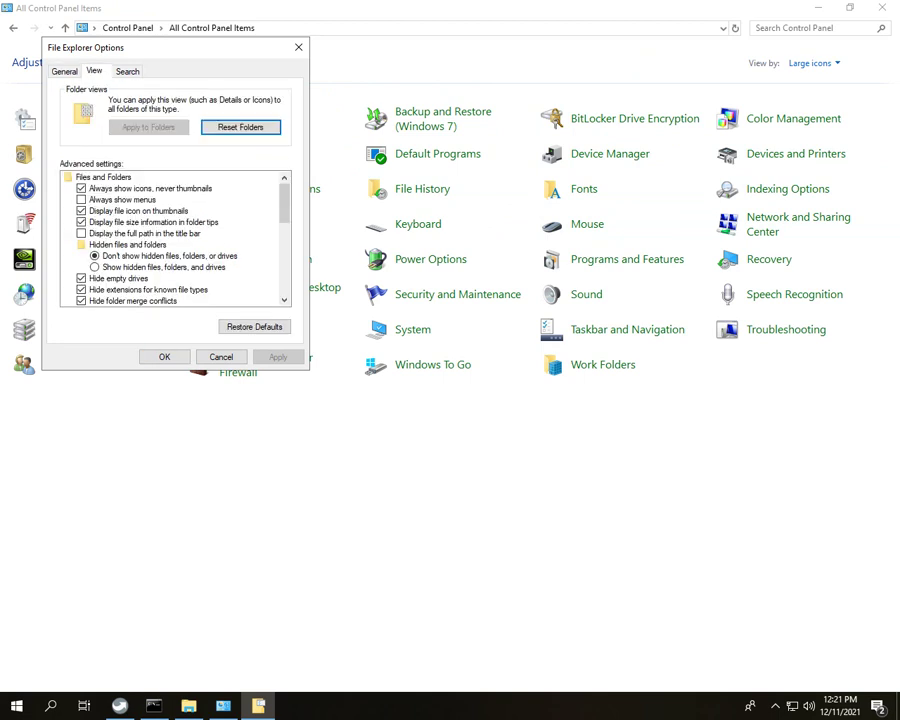
pyautogui.click(82, 211)
pyautogui.click(82, 222)
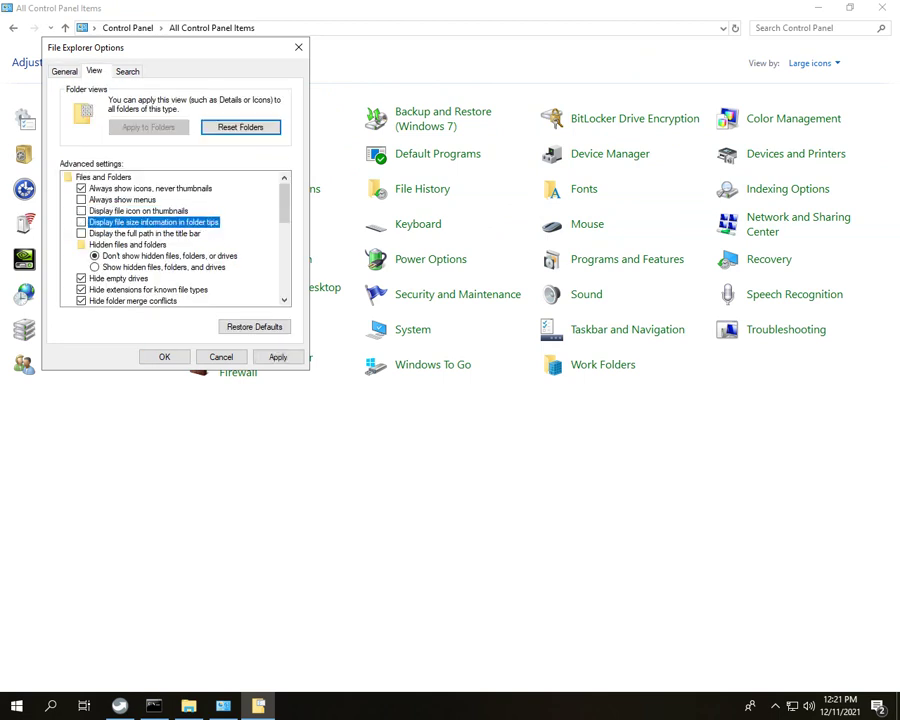
pyautogui.click(82, 188)
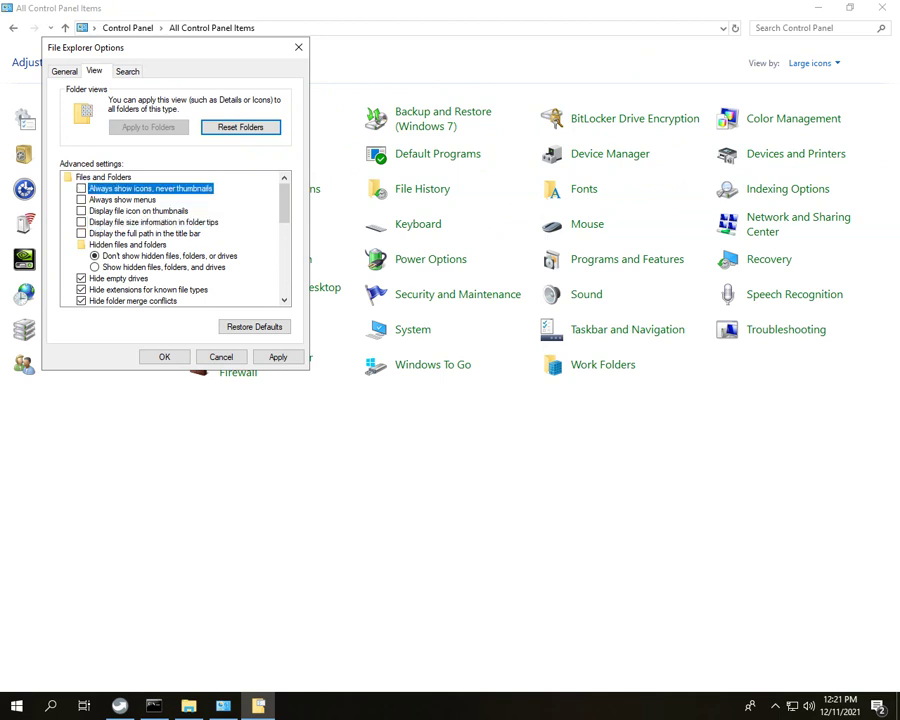
pyautogui.click(95, 256)
pyautogui.click(95, 267)
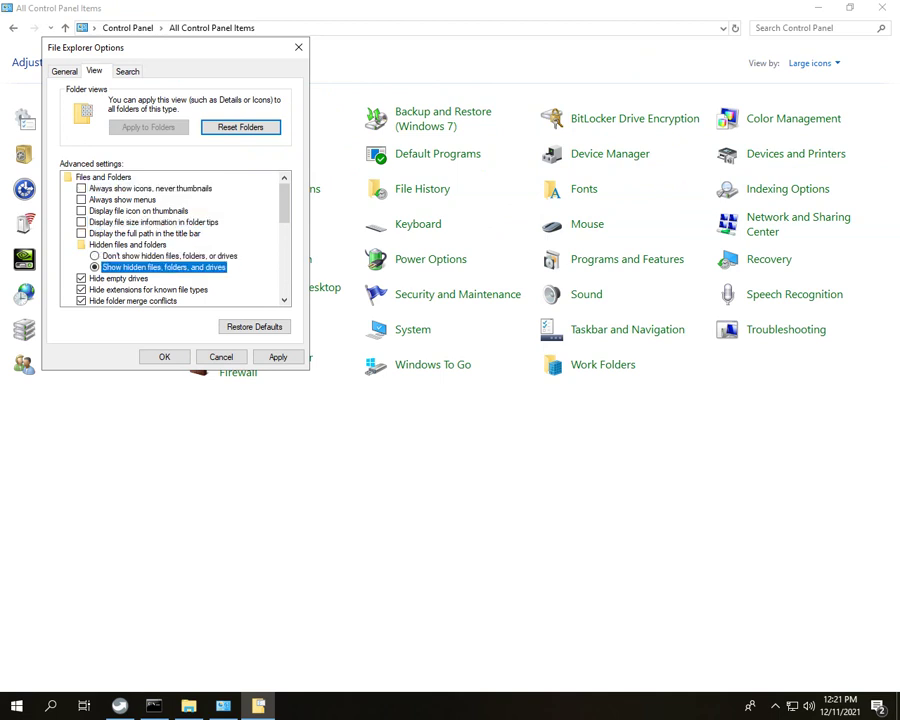
# - Disable pop-up descriptions, preview handlers, the status bar and sync provider notifications, and apply the folder view settings
pyautogui.scroll(-1, 95, 267)
pyautogui.scroll(-2, 170, 240)
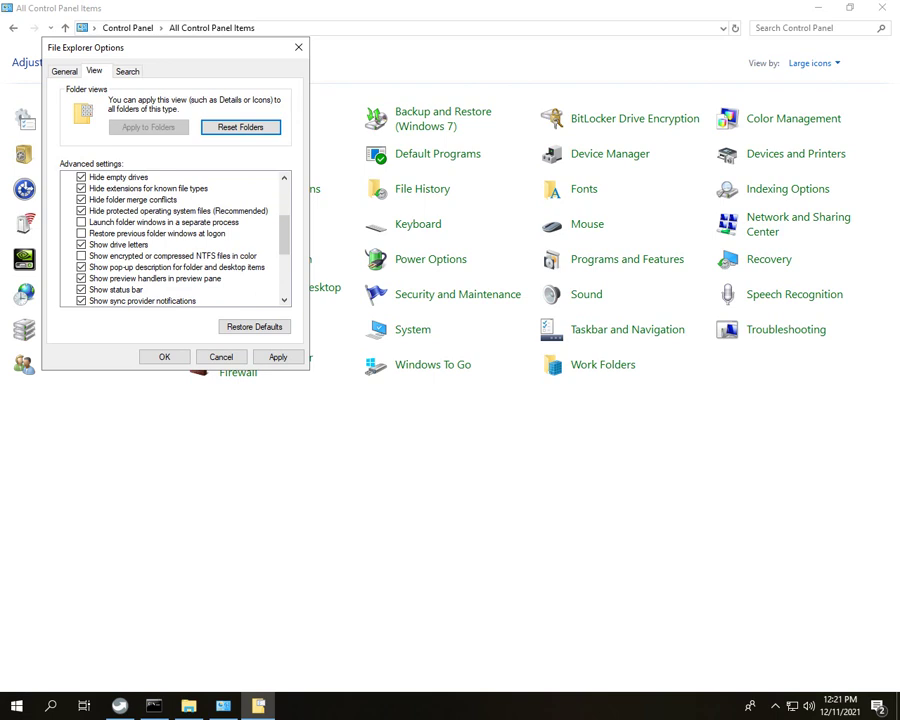
pyautogui.click(81, 267)
pyautogui.click(81, 278)
pyautogui.click(81, 289)
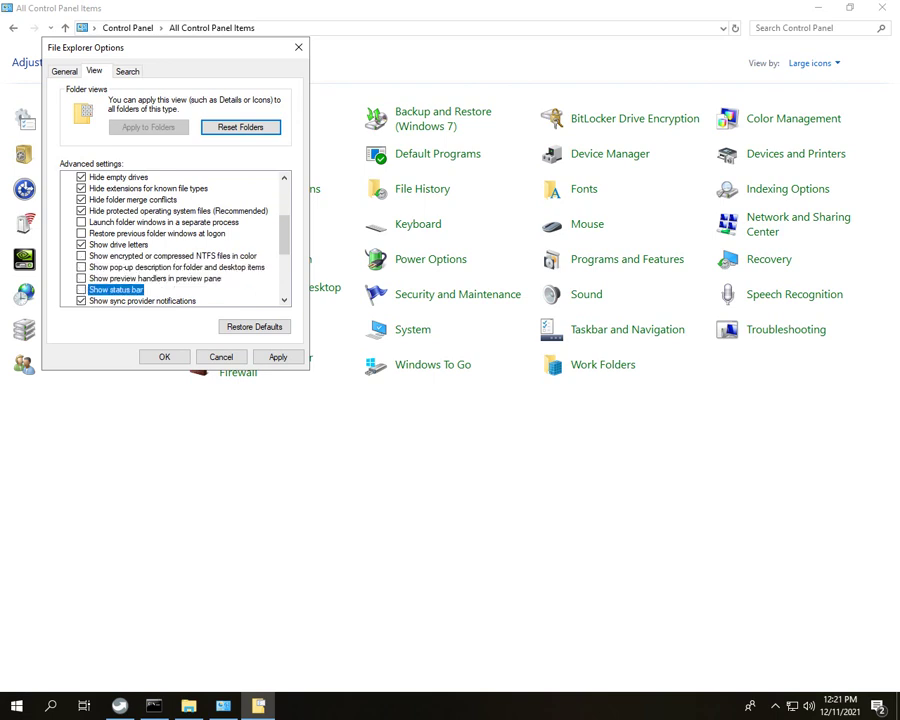
pyautogui.scroll(-1, 170, 240)
pyautogui.click(81, 267)
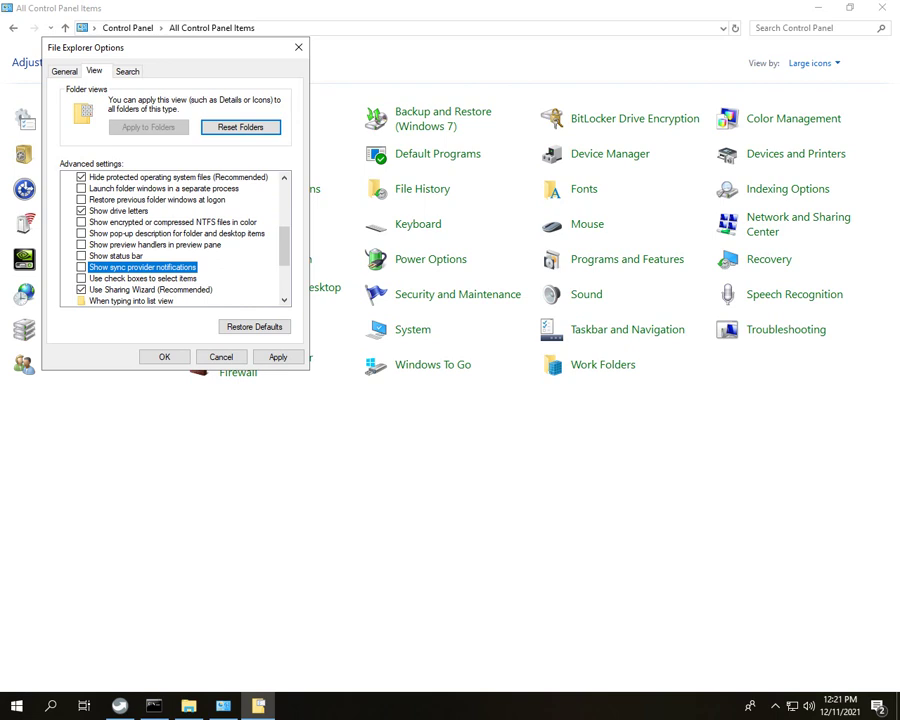
pyautogui.scroll(1, 170, 240)
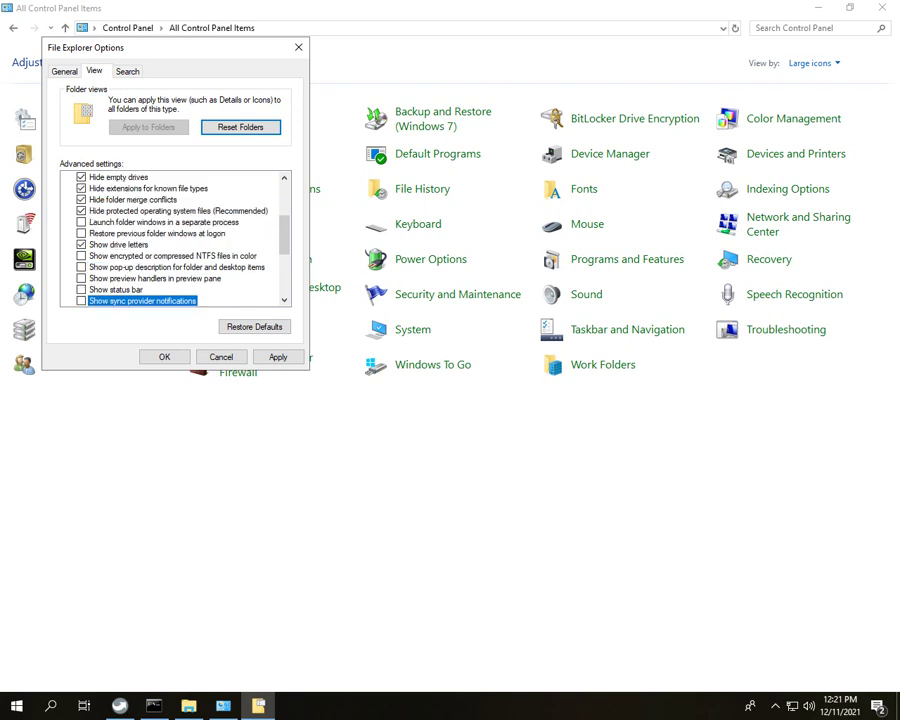
pyautogui.scroll(-4, 170, 240)
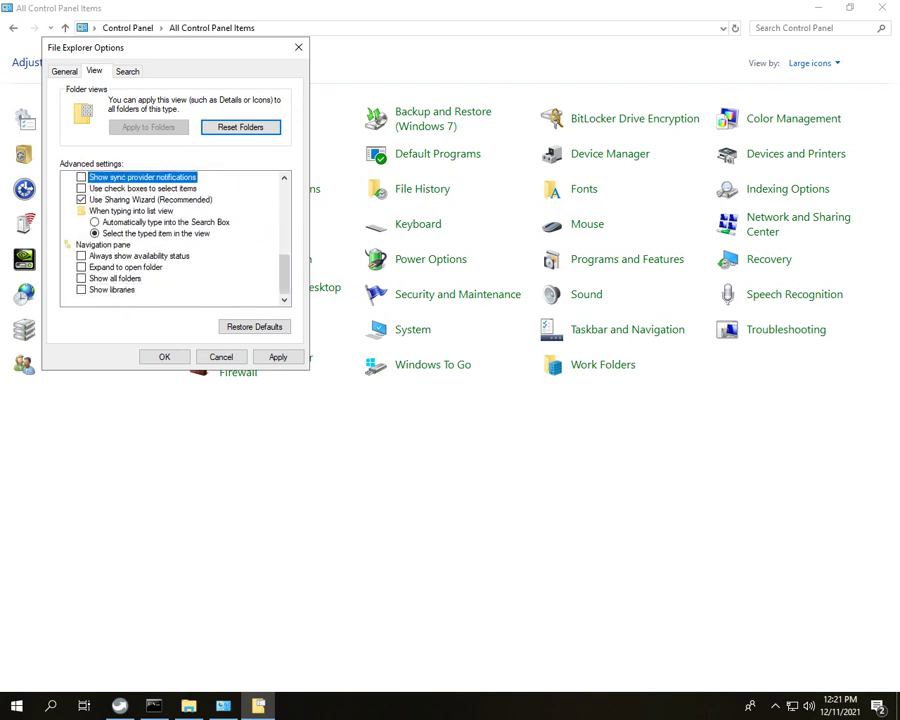
pyautogui.click(278, 357)
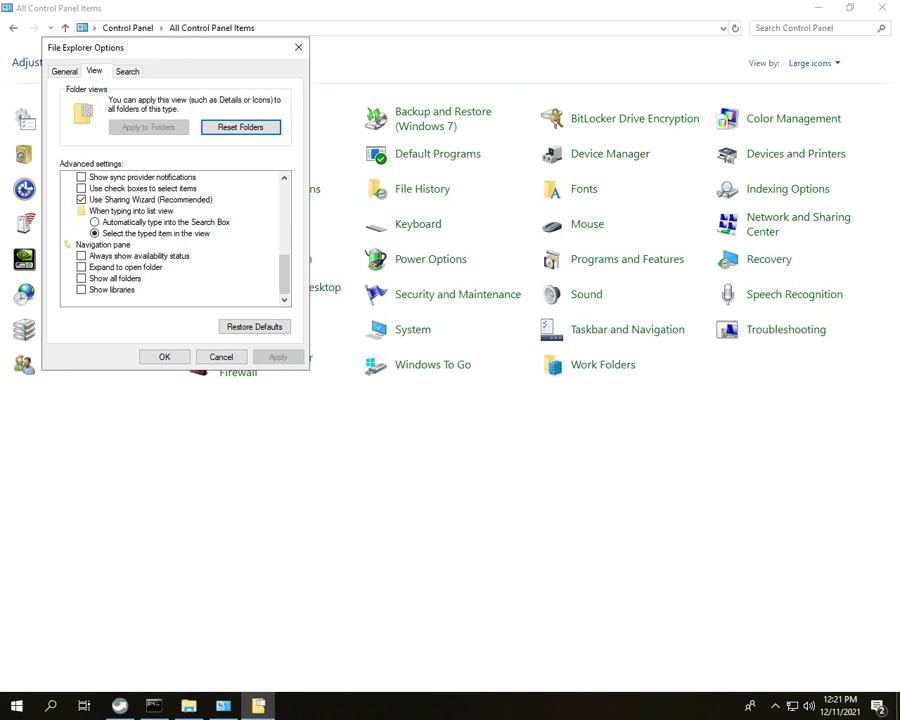
# - Set file searches to not use the index for system files in file folders, and confirm the File Explorer options
pyautogui.hotkey('ctrl', 'Tab')
pyautogui.click(75, 106)
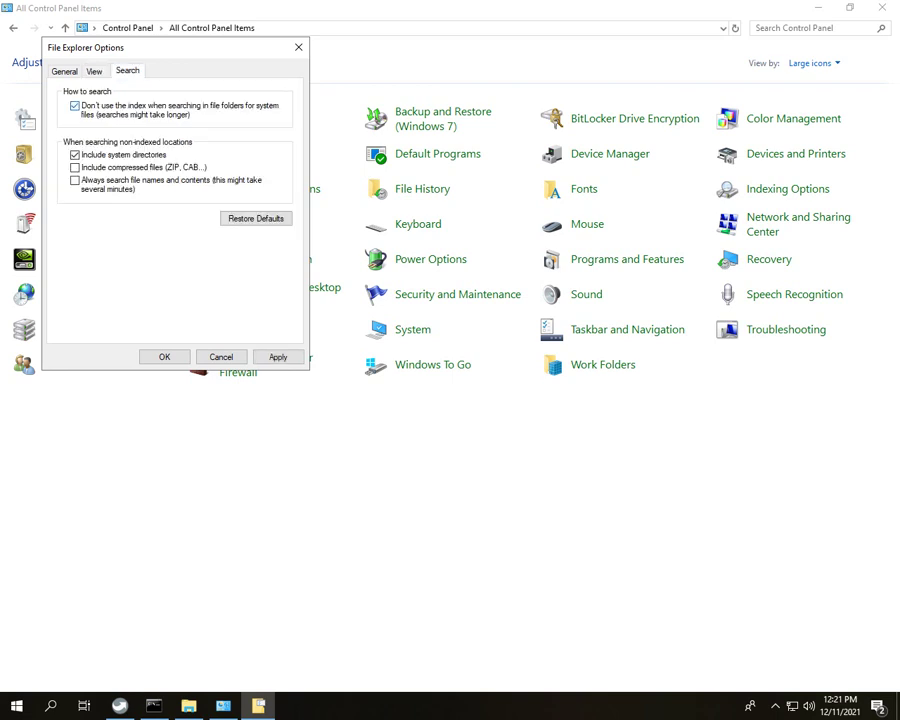
pyautogui.hotkey('alt', 'a')
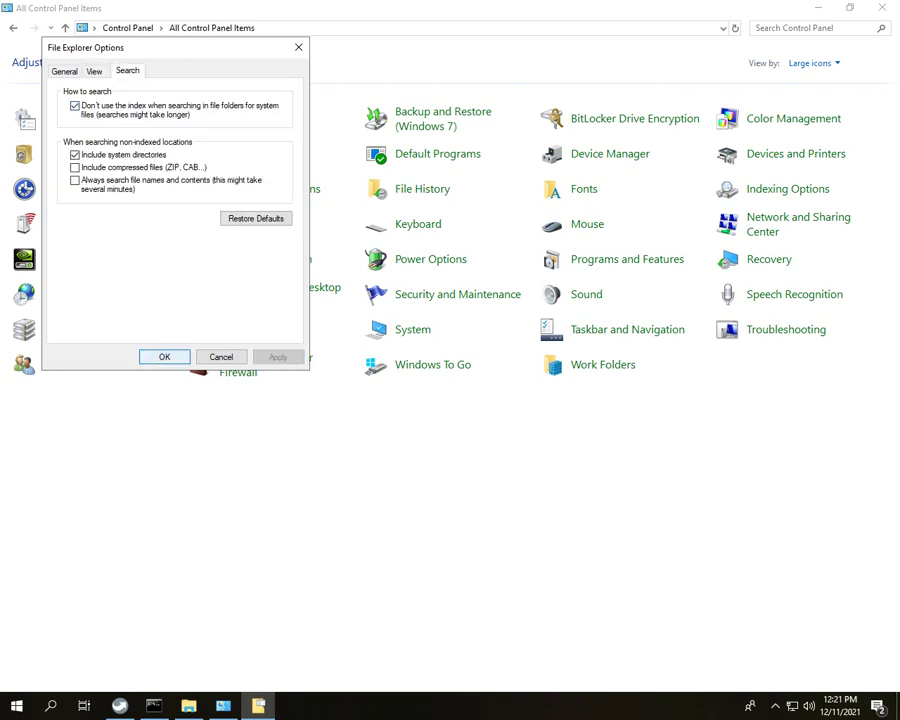
pyautogui.press('Return')
# - Open the People flyout from the taskbar
pyautogui.click(80, 329)
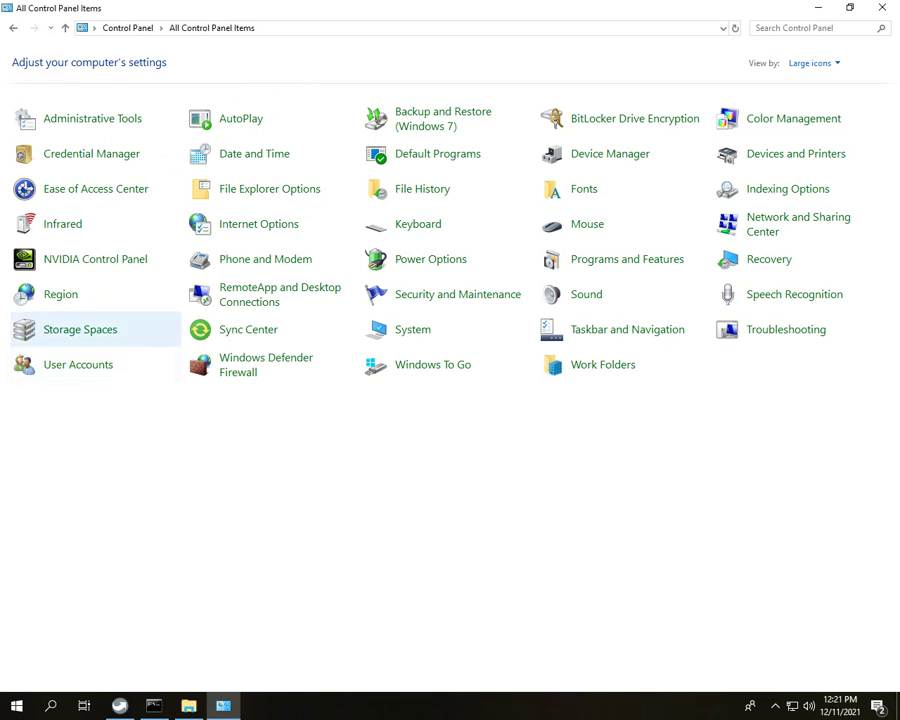
pyautogui.click(78, 364)
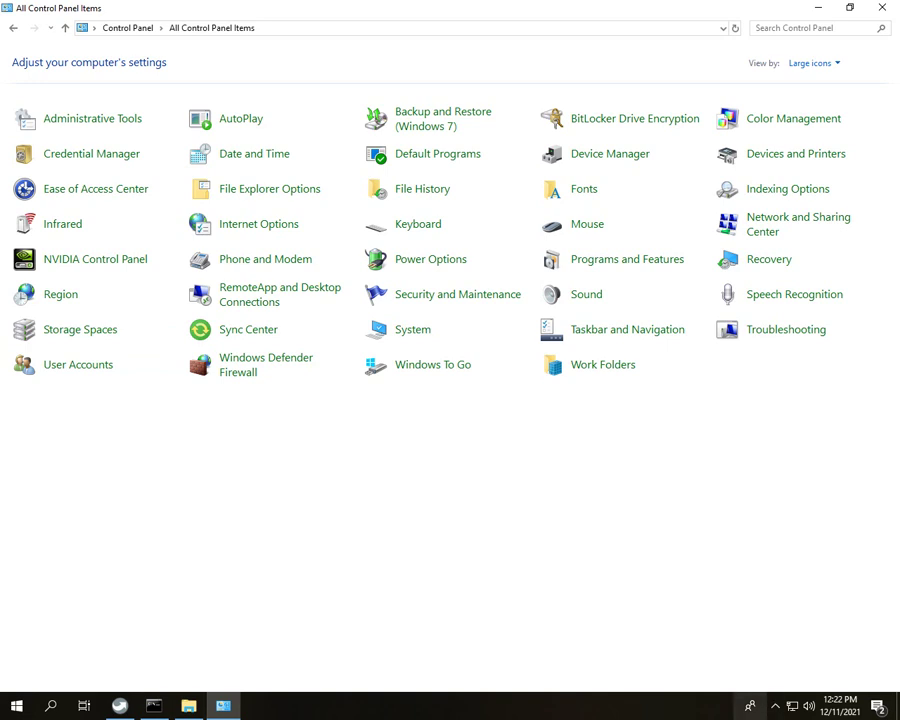
pyautogui.click(775, 706)
pyautogui.click(750, 706)
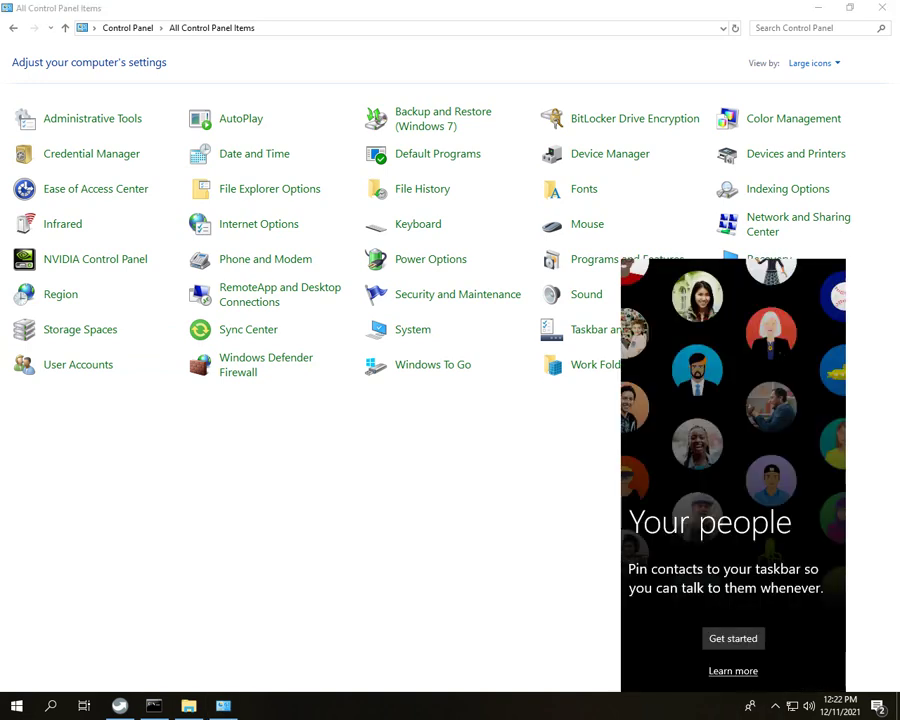